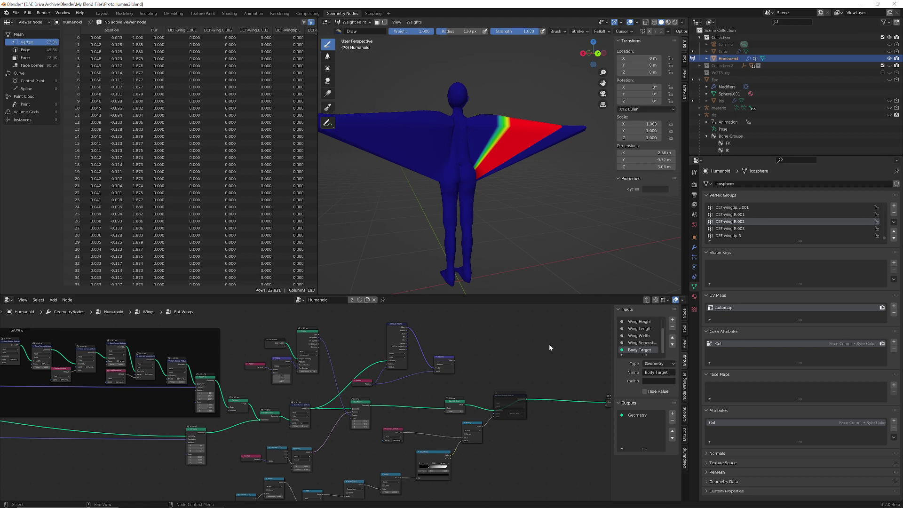
Step: Orbit to a back view, change the viewport shading, and return the figure to Object Mode
mouse_move(484, 197)
middle_down()
mouse_move(504, 190)
mouse_move(499, 216)
middle_up()
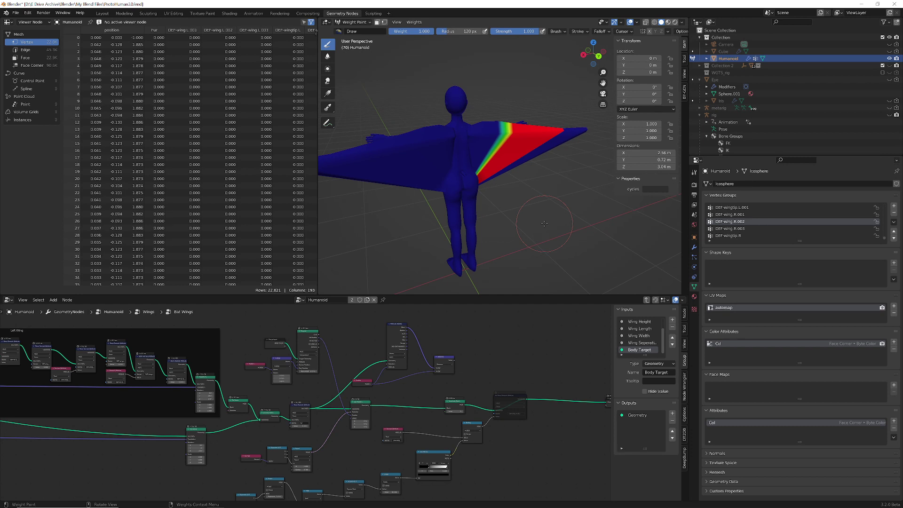
middle_drag(544, 223, 516, 202)
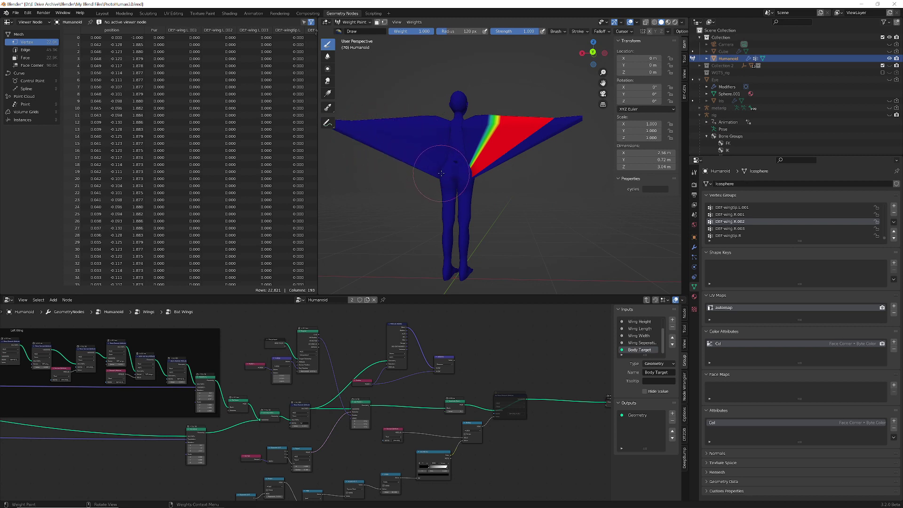
scroll(545, 124, up, 2)
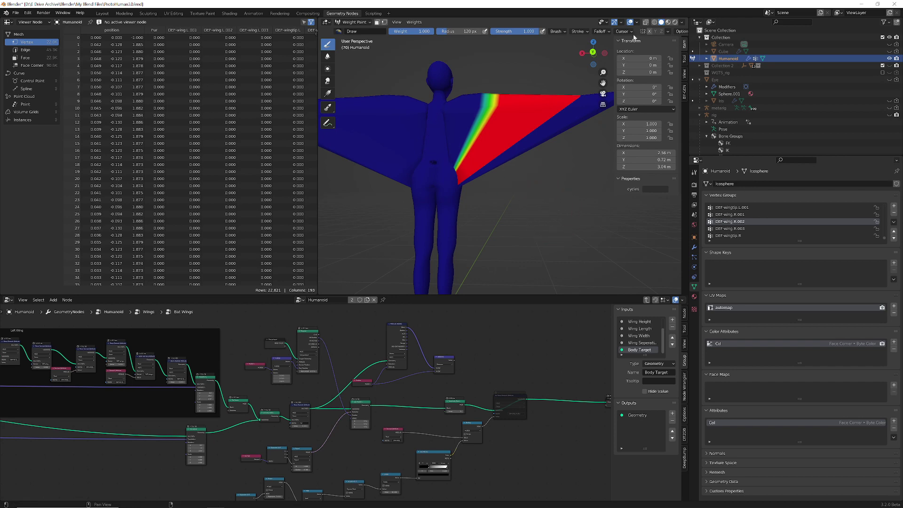
click(654, 22)
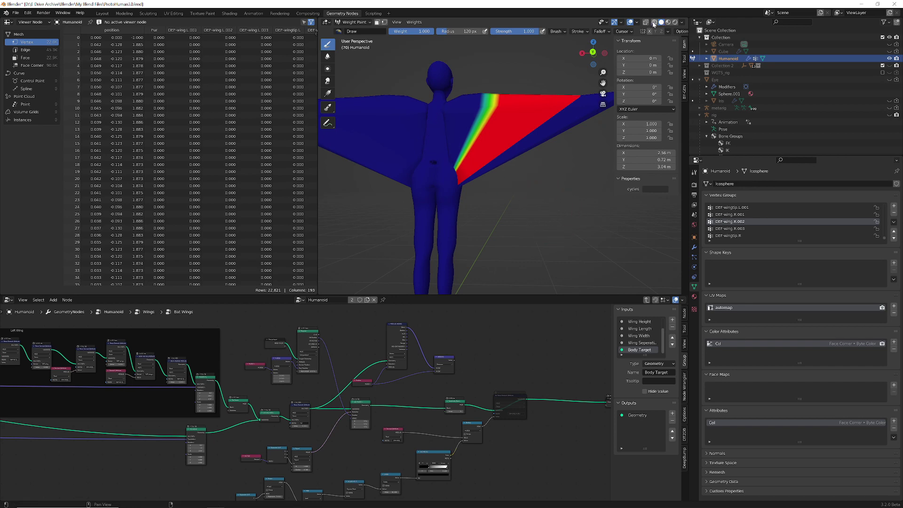
click(360, 22)
click(361, 30)
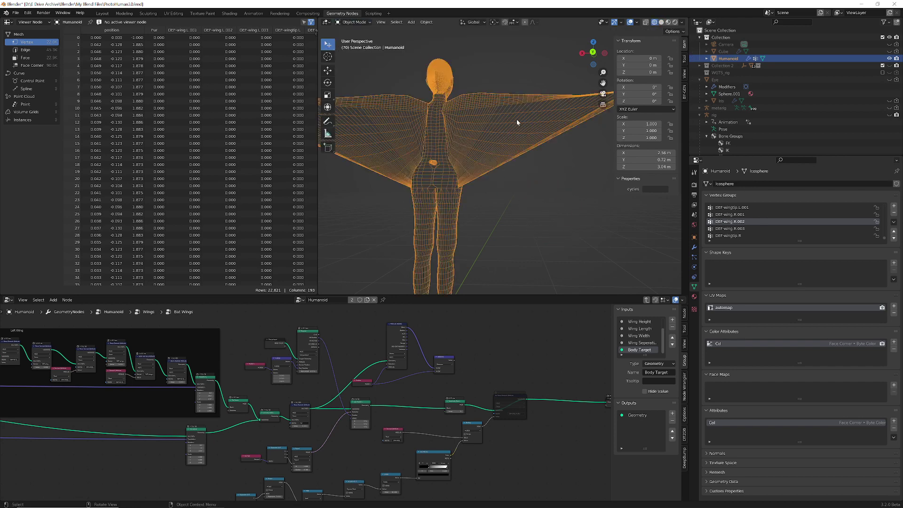
Step: Mute the Subdivide Mesh node so the bat wings become a coarse mesh
click(456, 404)
key(m)
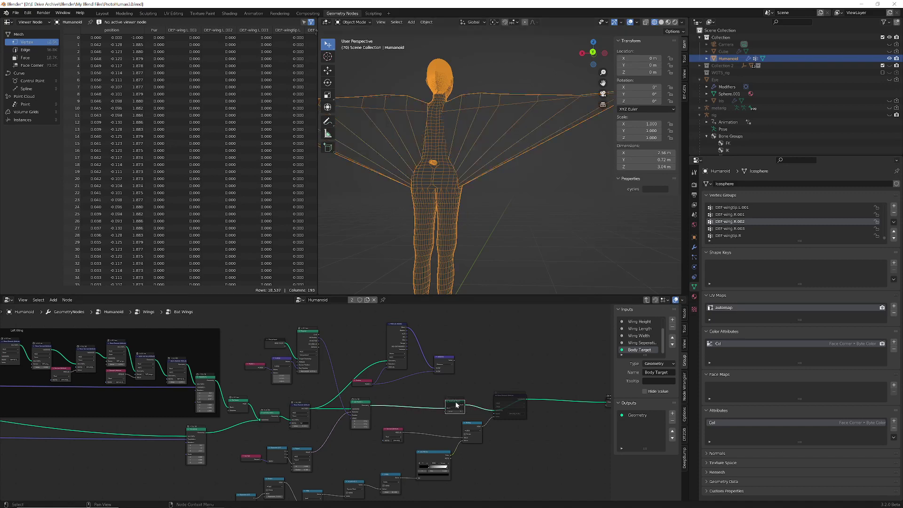
middle_drag(538, 171, 479, 125)
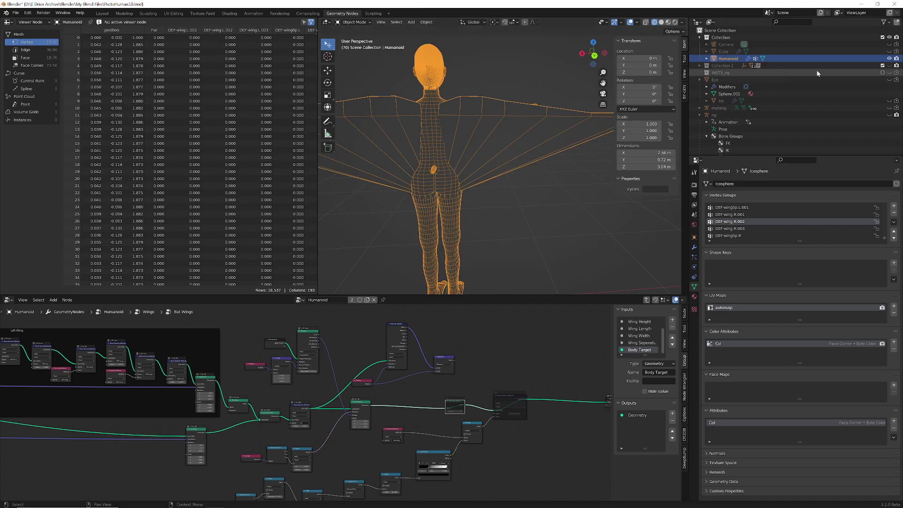
Step: Pass through Vertex Paint with vertex-colour shading, then switch the figure to Weight Paint mode
click(354, 22)
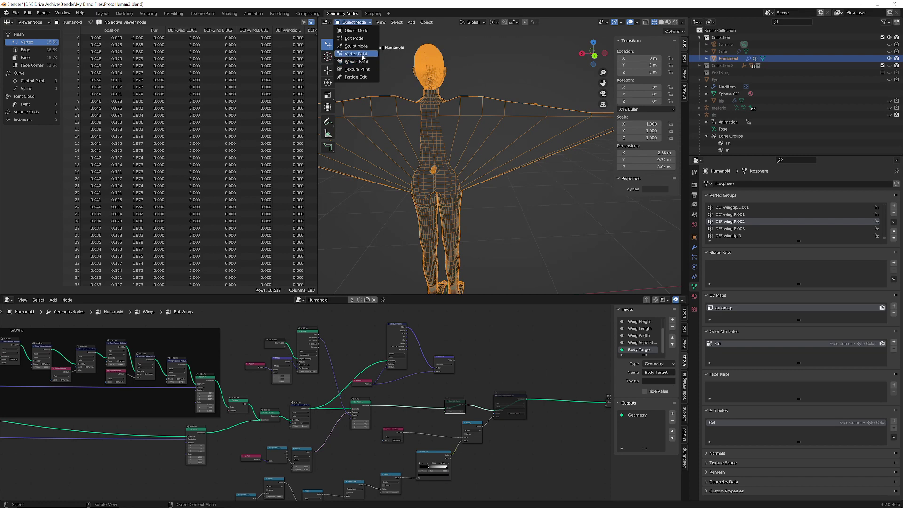
click(356, 54)
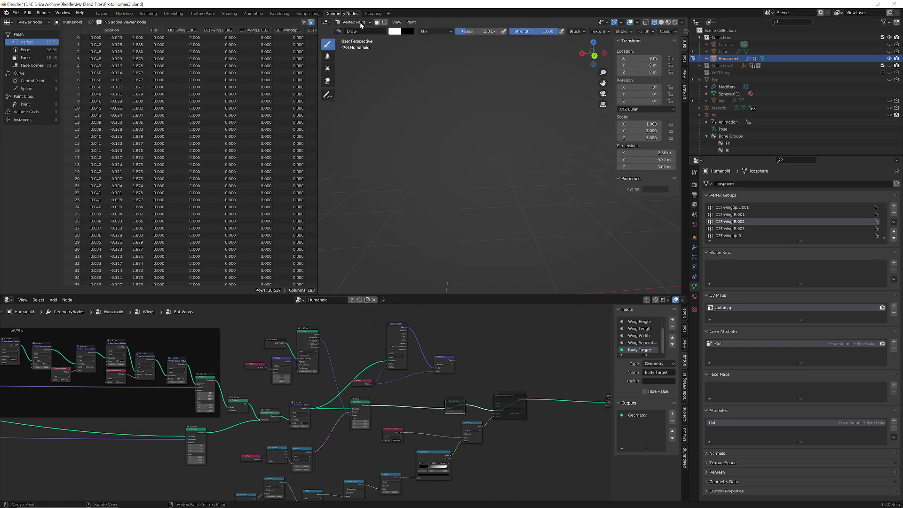
click(661, 22)
click(353, 22)
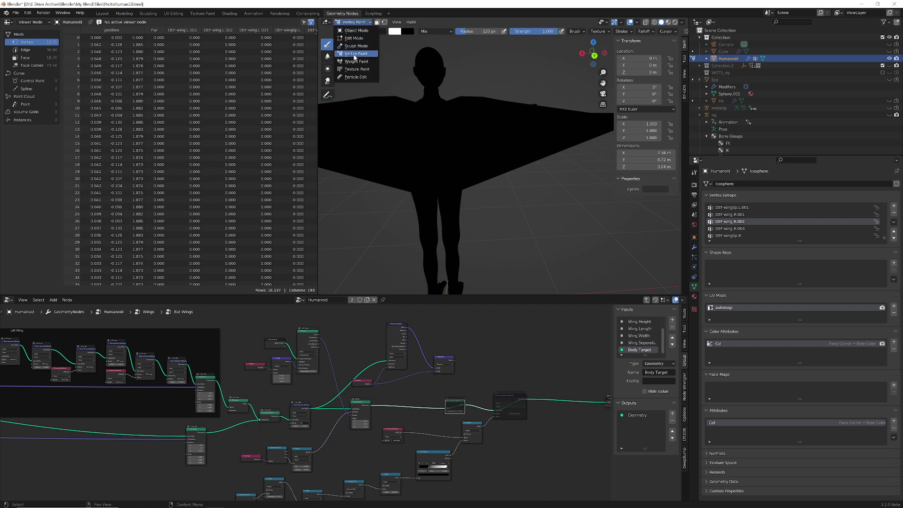
key(Return)
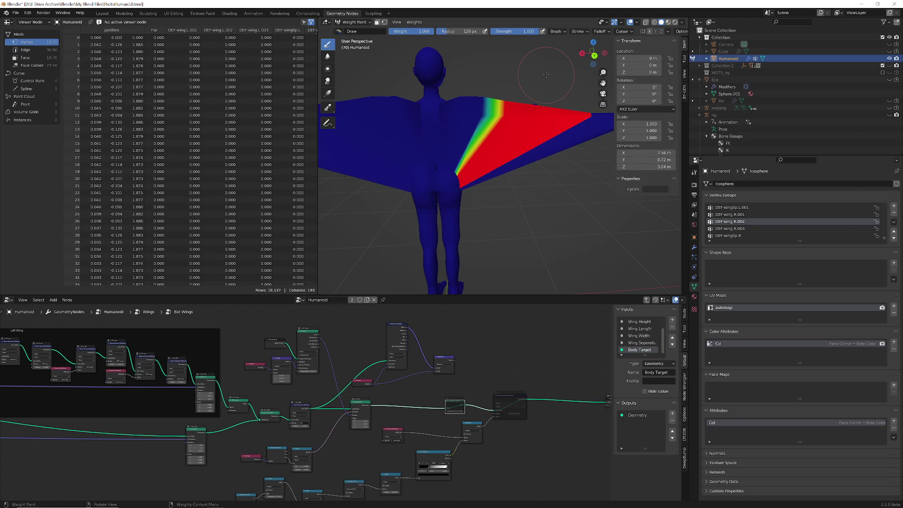
Step: Switch to Object Mode, orbit to a view from behind, and show the figure in wireframe
click(367, 22)
click(363, 31)
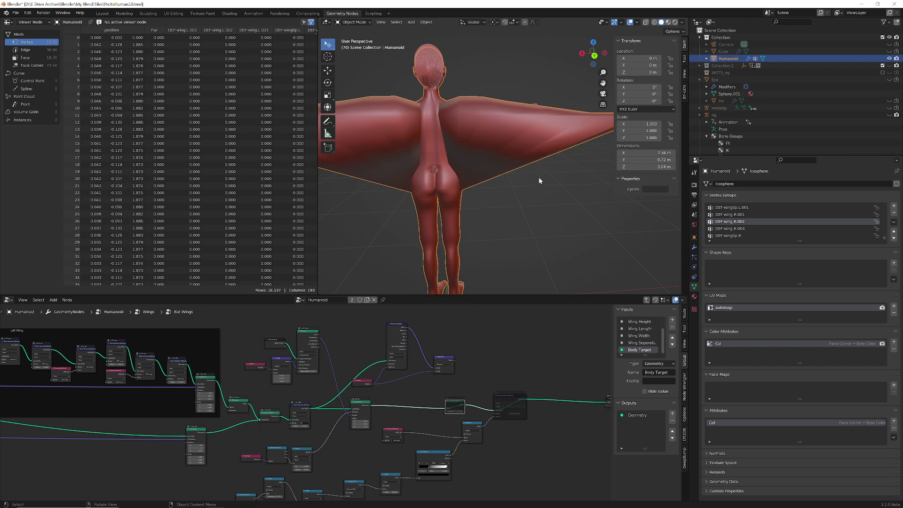
middle_drag(537, 176, 569, 191)
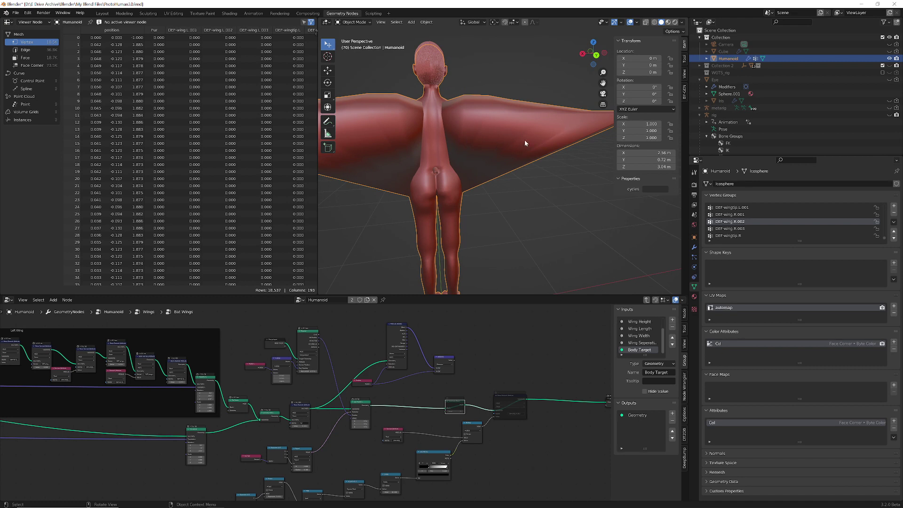
middle_drag(494, 144, 530, 152)
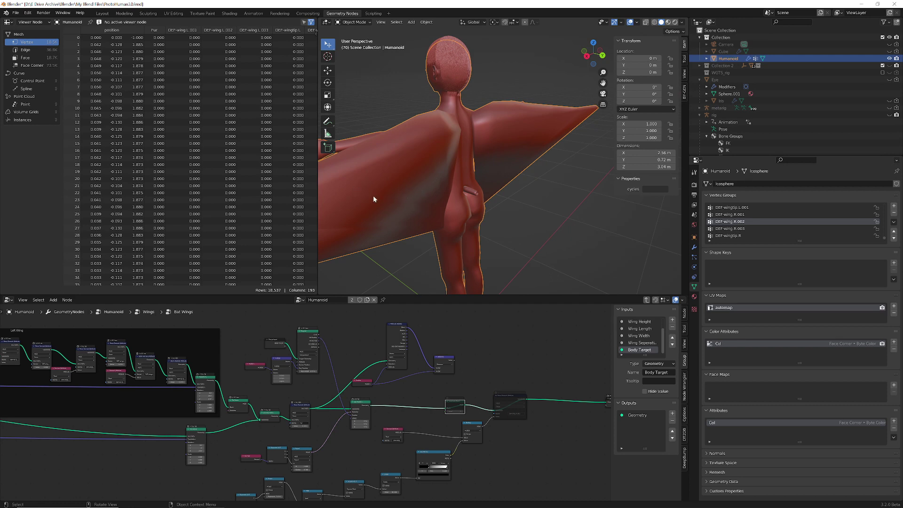
middle_drag(524, 185, 487, 186)
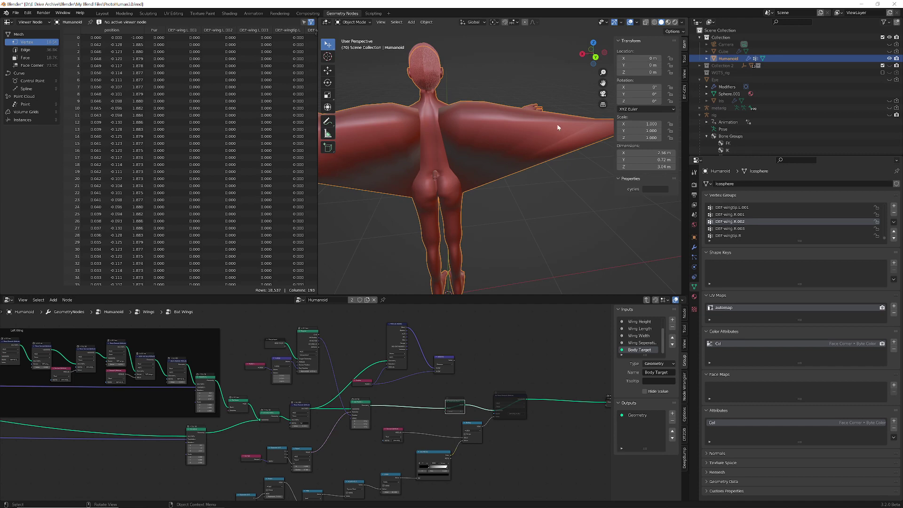
click(654, 22)
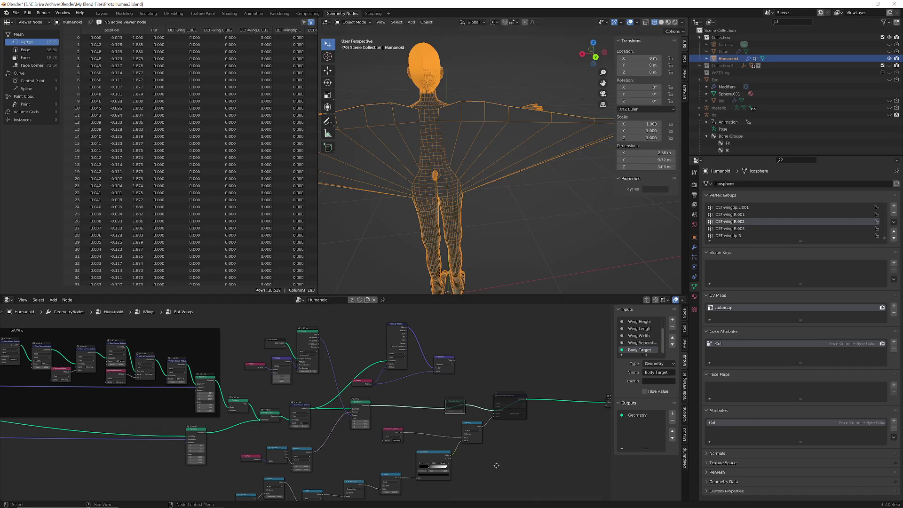
Step: Pull Store Named Attribute off the geometry link and orbit to inspect the coarse wings
middle_drag(496, 465, 518, 420)
scroll(425, 373, up, 2)
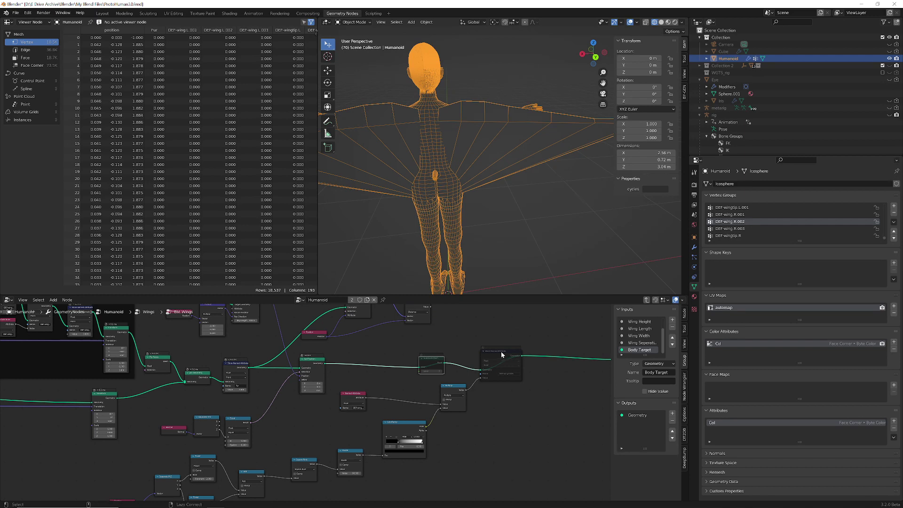
alt+drag(501, 351, 515, 402)
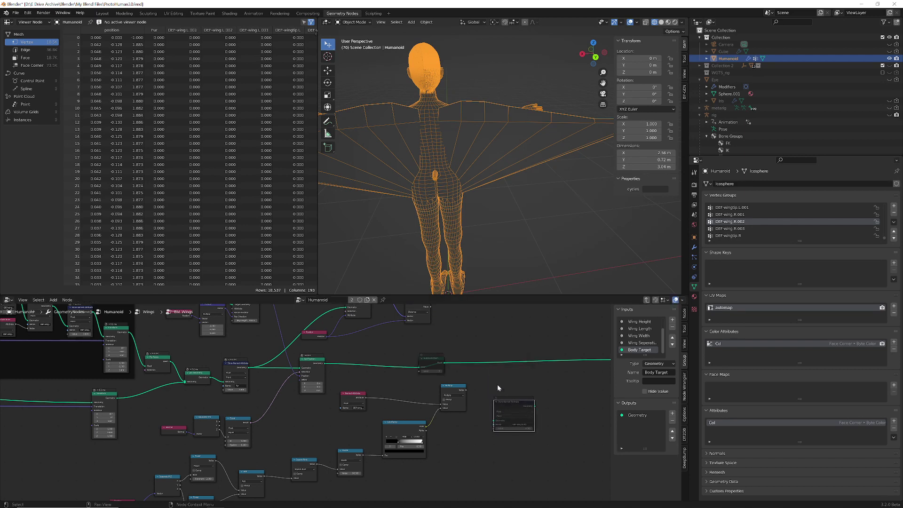
middle_drag(497, 389, 571, 371)
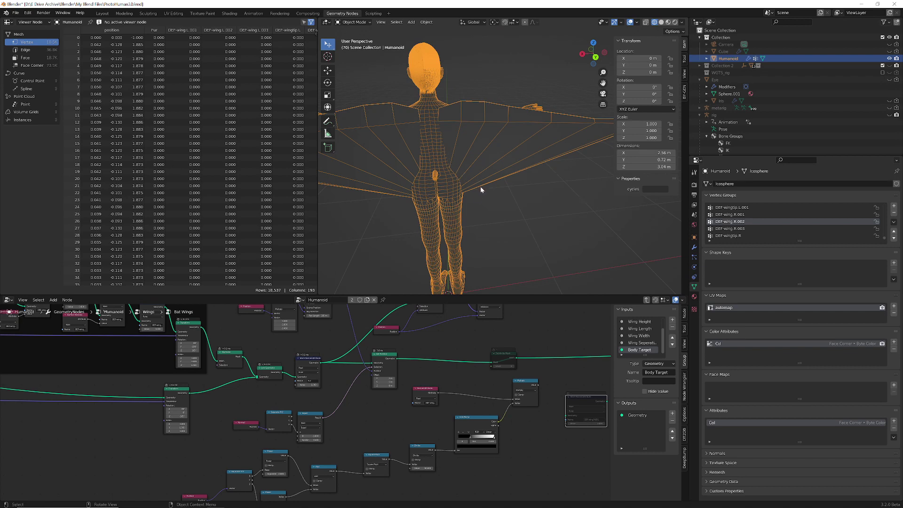
middle_drag(431, 207, 467, 206)
middle_drag(501, 175, 542, 174)
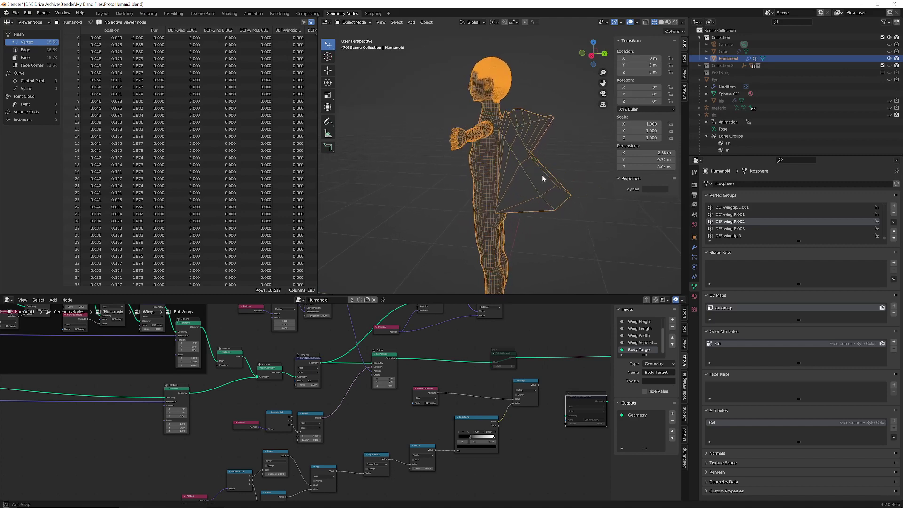
middle_drag(556, 205, 457, 153)
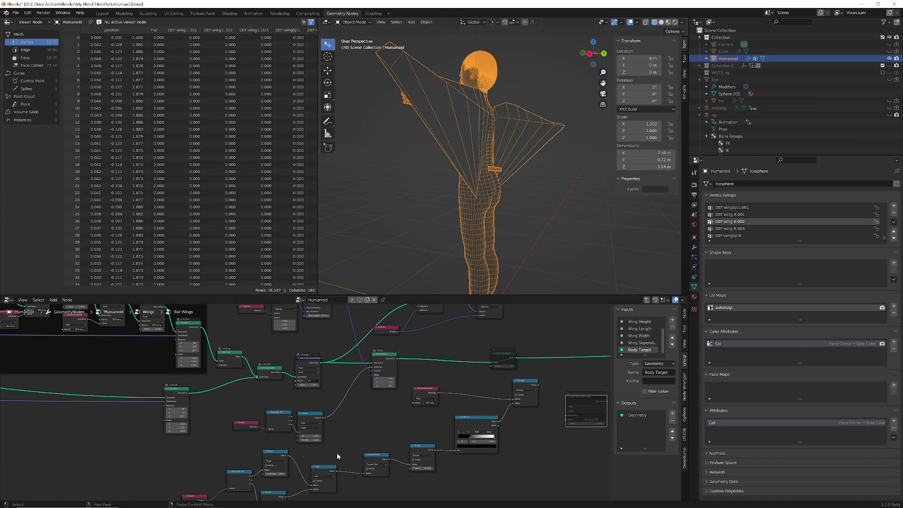
scroll(336, 453, up, 2)
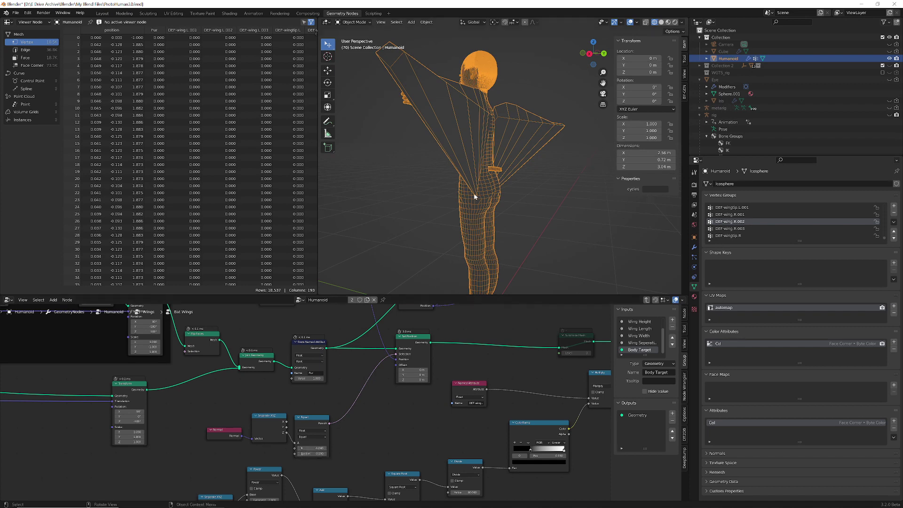
Step: Drop Store Named Attribute onto the Set Position–Subdivide Mesh link and unmute it
middle_drag(428, 127, 441, 153)
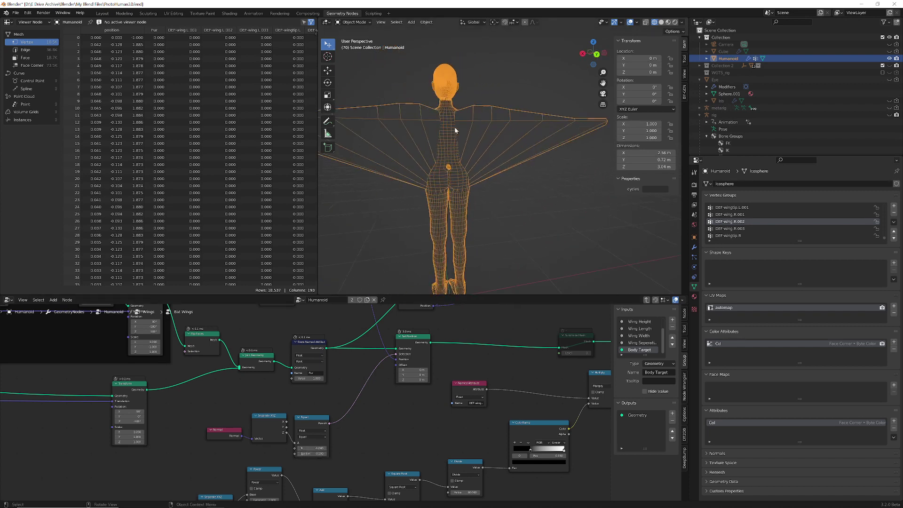
middle_drag(439, 357, 421, 364)
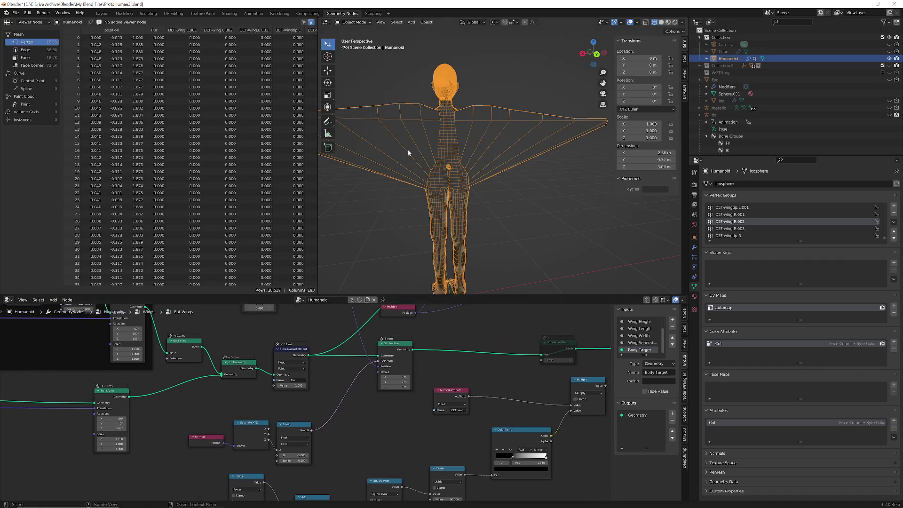
middle_drag(407, 150, 486, 135)
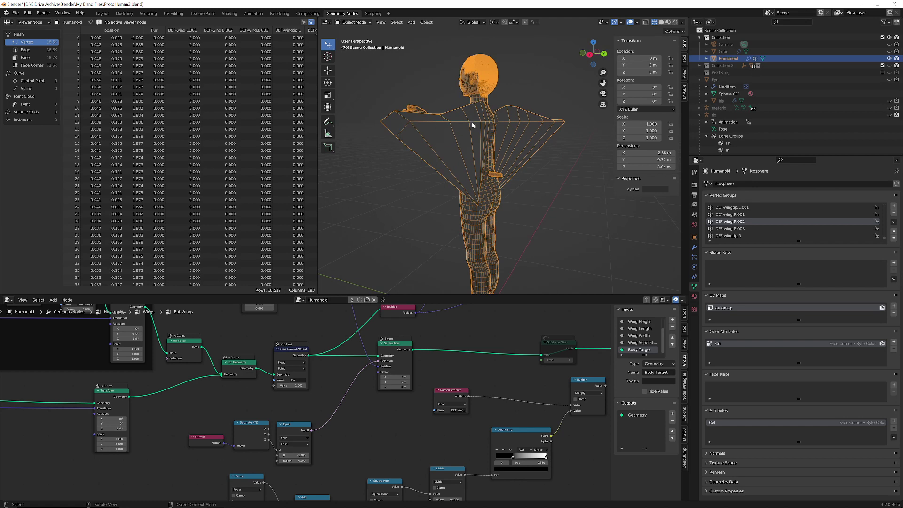
middle_drag(510, 377, 328, 387)
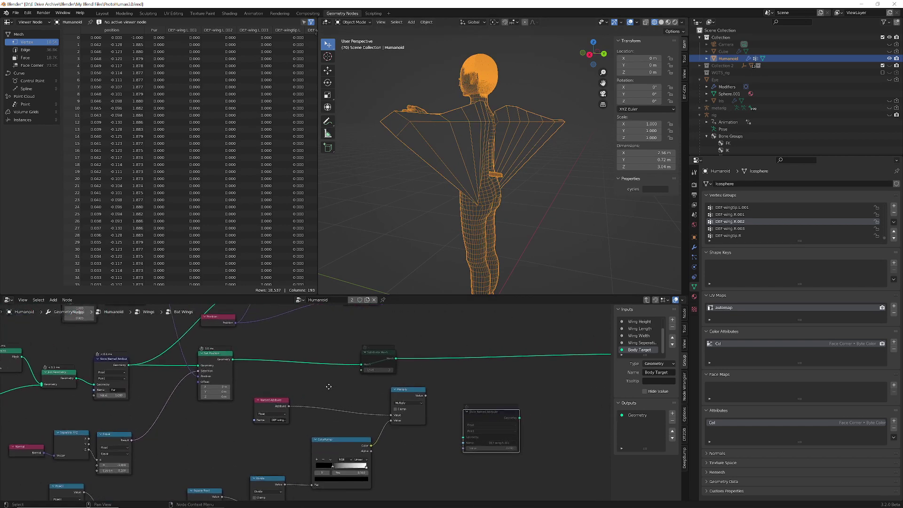
drag(504, 413, 316, 350)
middle_drag(367, 377, 509, 376)
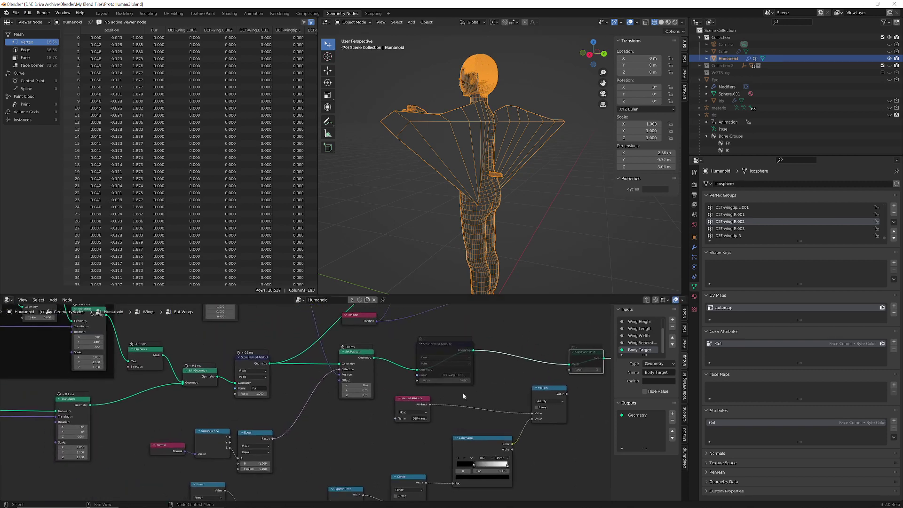
click(442, 346)
key(m)
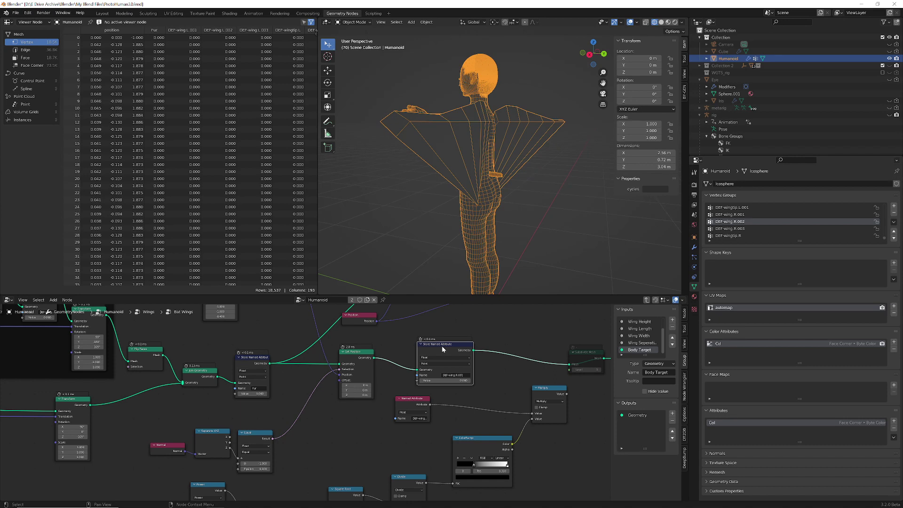
middle_drag(498, 403, 488, 345)
Step: Delete the Named Attribute, Multiply and ColorRamp nodes plus the nodes to their left
scroll(531, 392, down, 2)
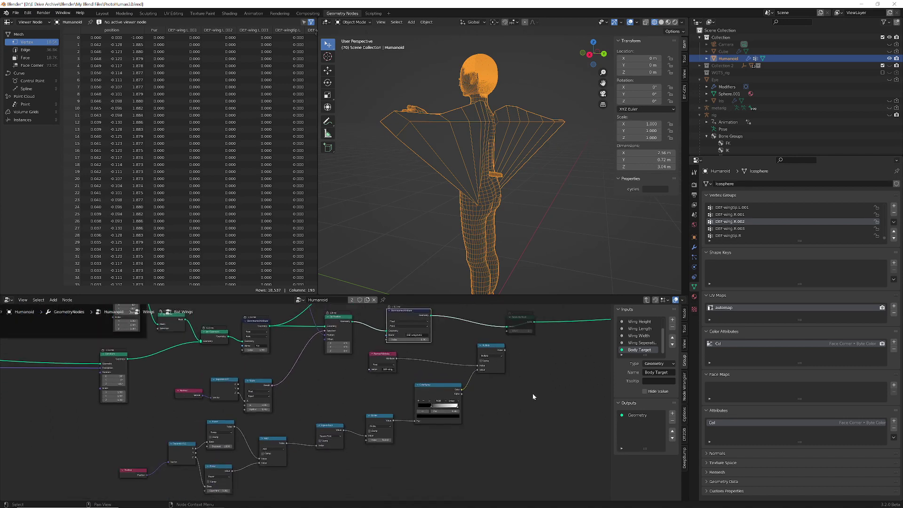
drag(522, 399, 379, 362)
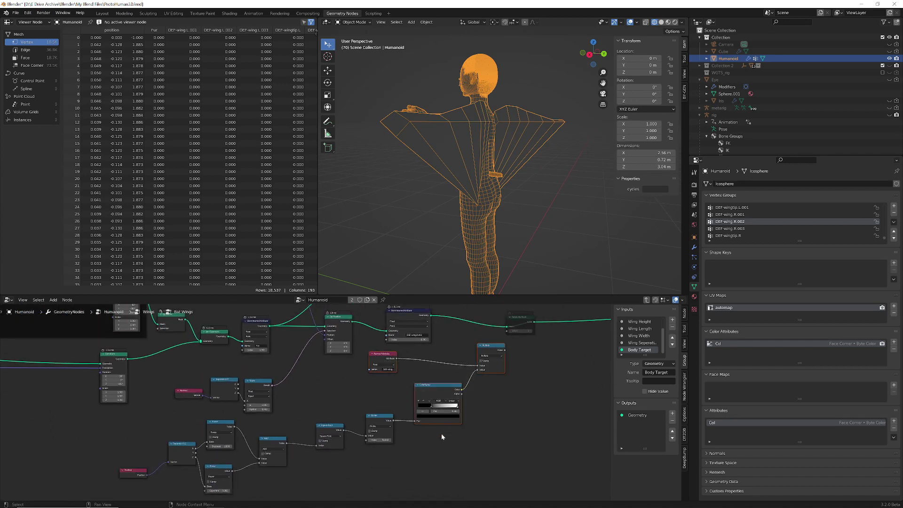
key(x)
drag(404, 450, 142, 450)
key(x)
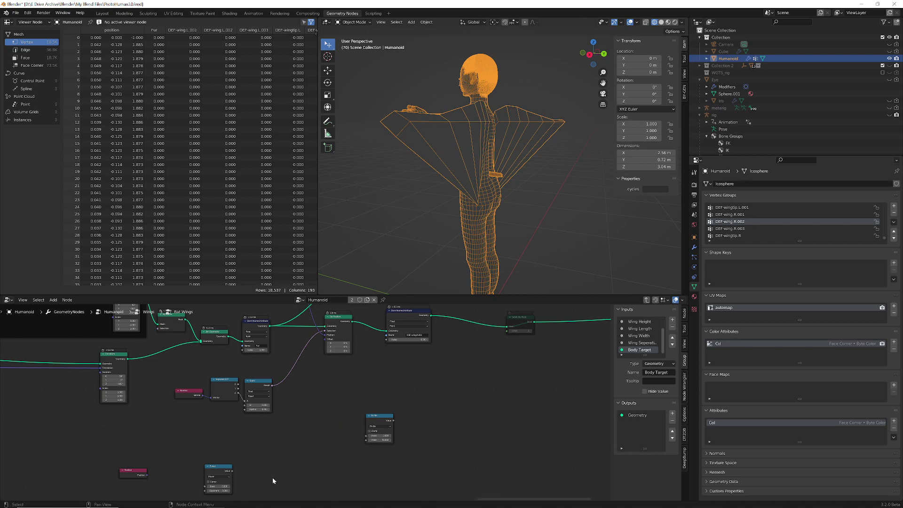
Step: Delete the Position, Power, Divide, Attribute Statistic, Distance and leftover Position nodes
drag(272, 478, 134, 461)
key(x)
drag(429, 427, 370, 416)
key(x)
shift+scroll(433, 387, up, 5)
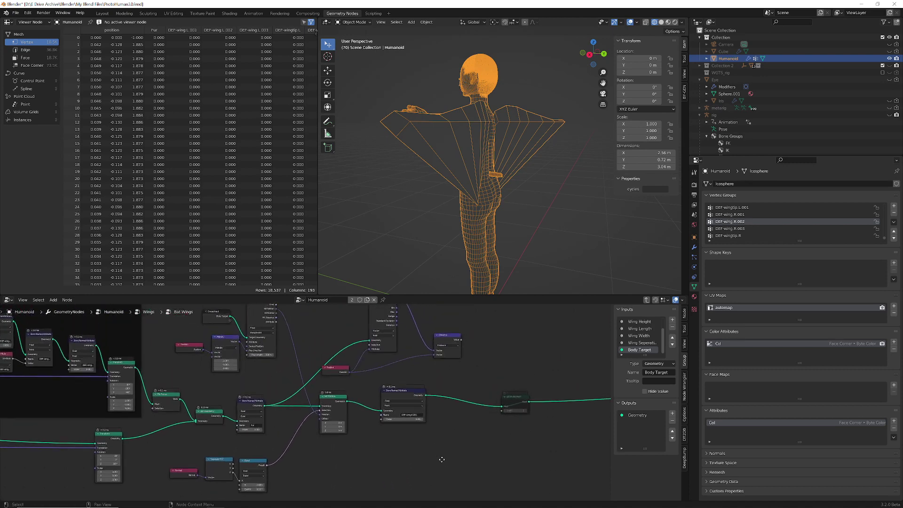
drag(449, 411, 317, 367)
key(x)
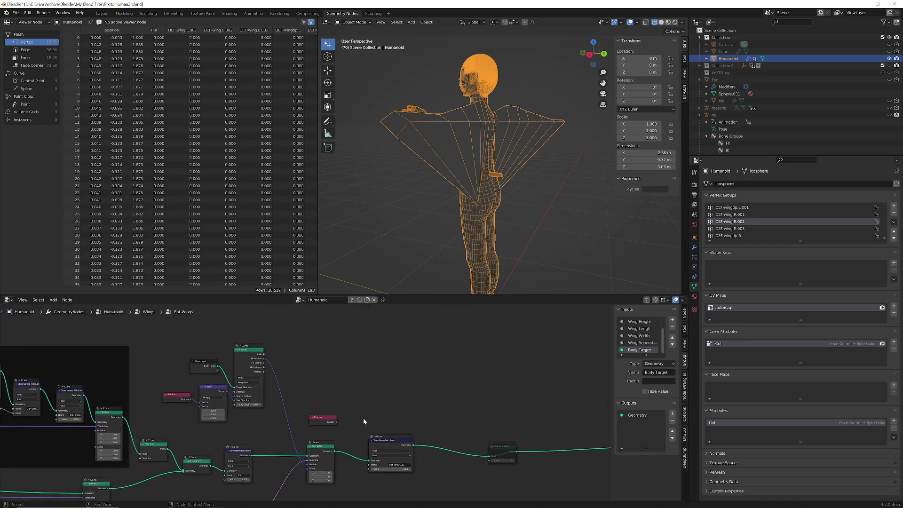
click(325, 419)
key(x)
middle_drag(366, 412, 445, 360)
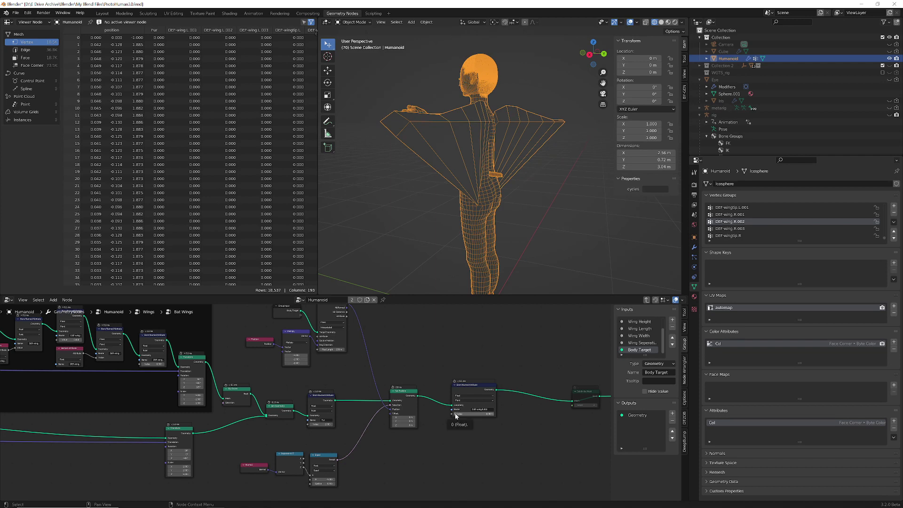
Step: Add a Named Attribute node to the Bat Wings tree via the Shift+A search
middle_drag(446, 463, 361, 389)
key(shift+a)
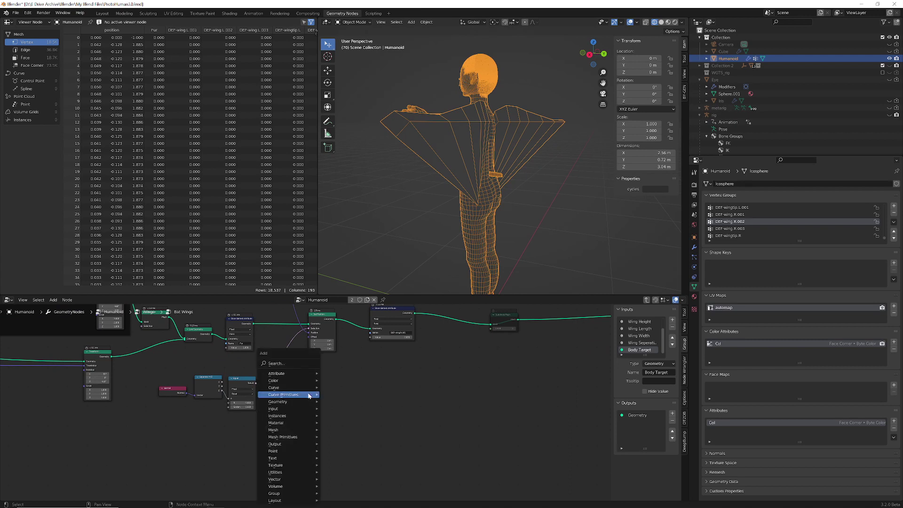
text(st)
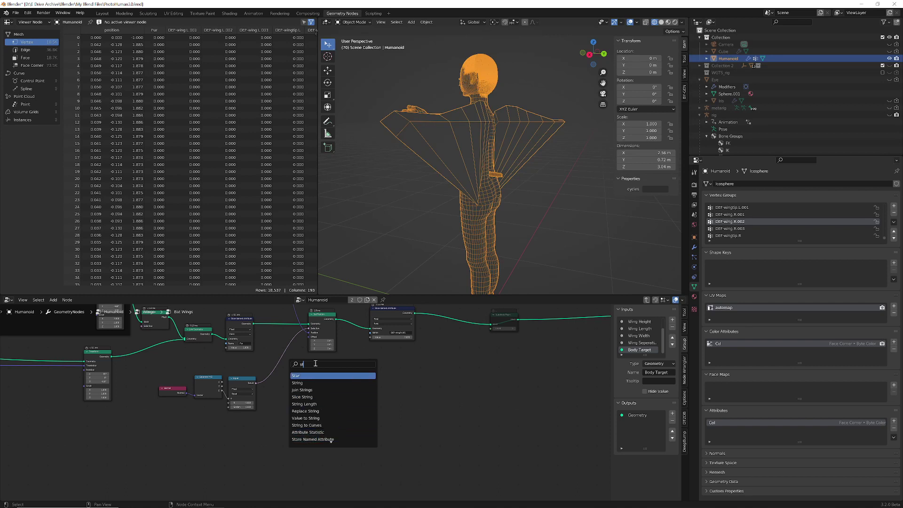
text(named)
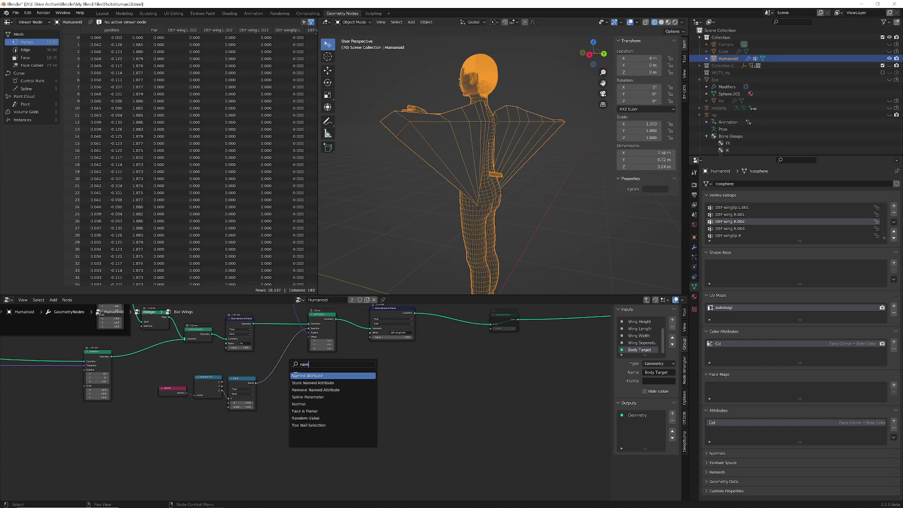
key(Return)
click(311, 380)
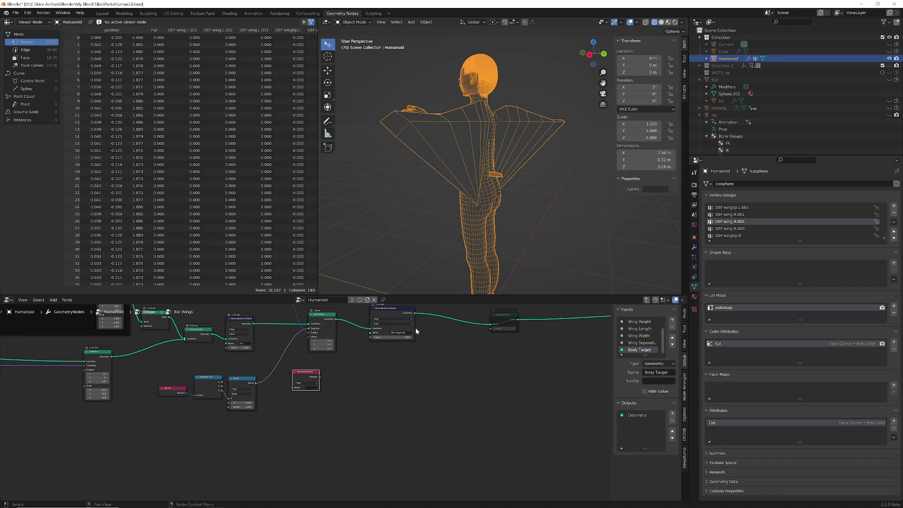
Step: Set Store Named Attribute's name to DEF-wing.R.001 and Named Attribute's to the matching wing.R.00 attribute
click(399, 333)
click(409, 372)
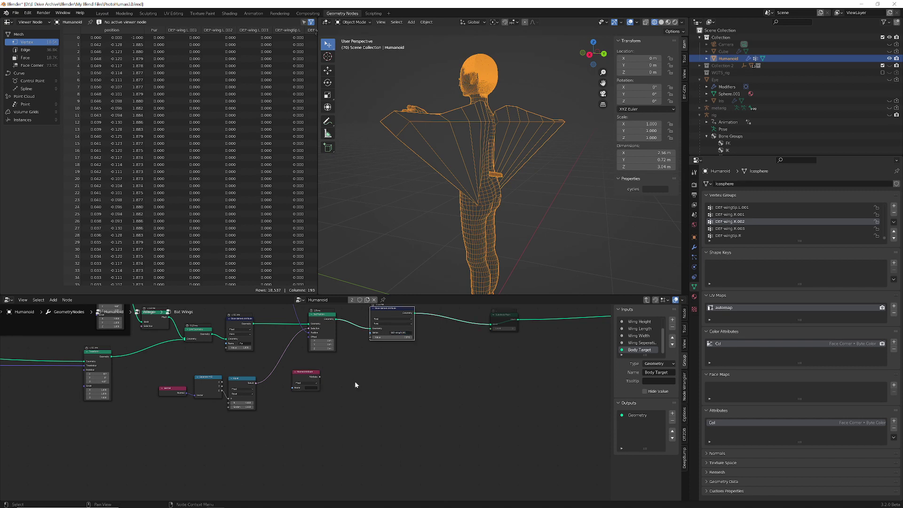
click(306, 388)
text(wing.R.00)
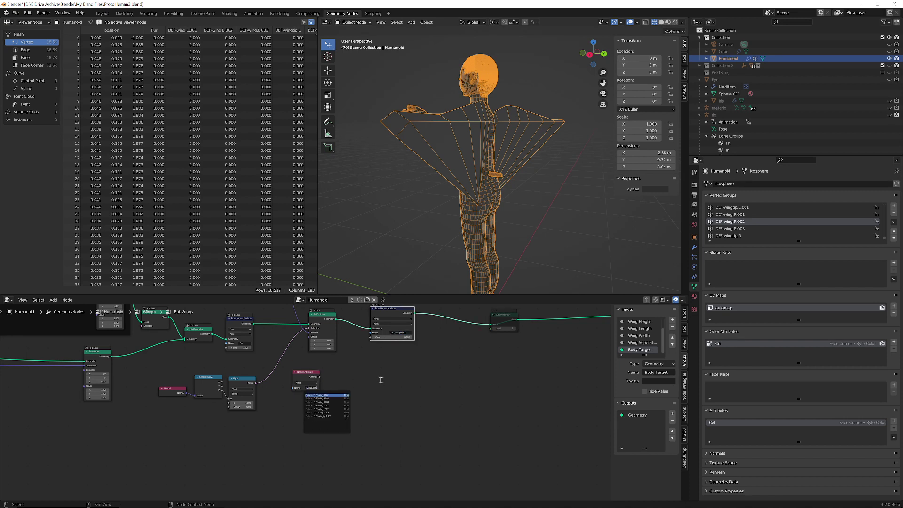
key(Return)
scroll(359, 371, up, 2)
middle_drag(359, 370, 360, 408)
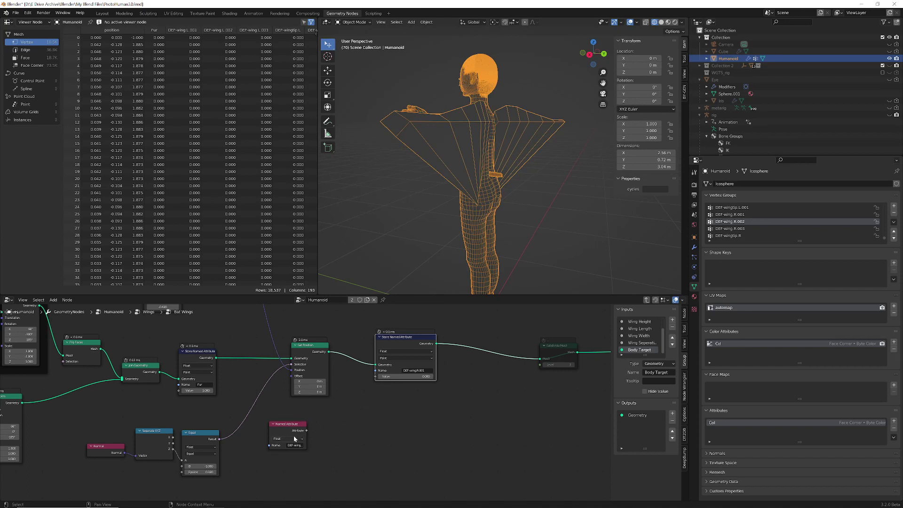
Step: Link Named Attribute's output into a new Math Multiply node and arrange both below the chain
drag(307, 430, 334, 412)
text(multiply)
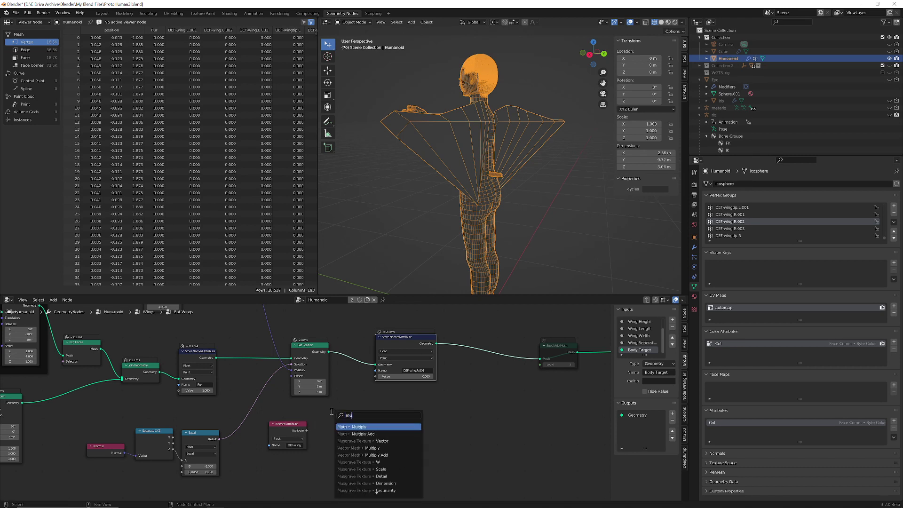
key(Return)
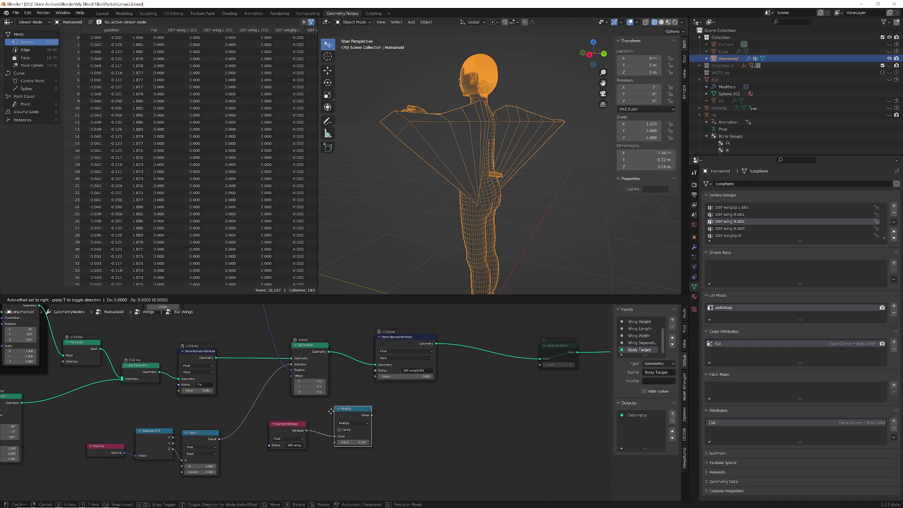
click(342, 407)
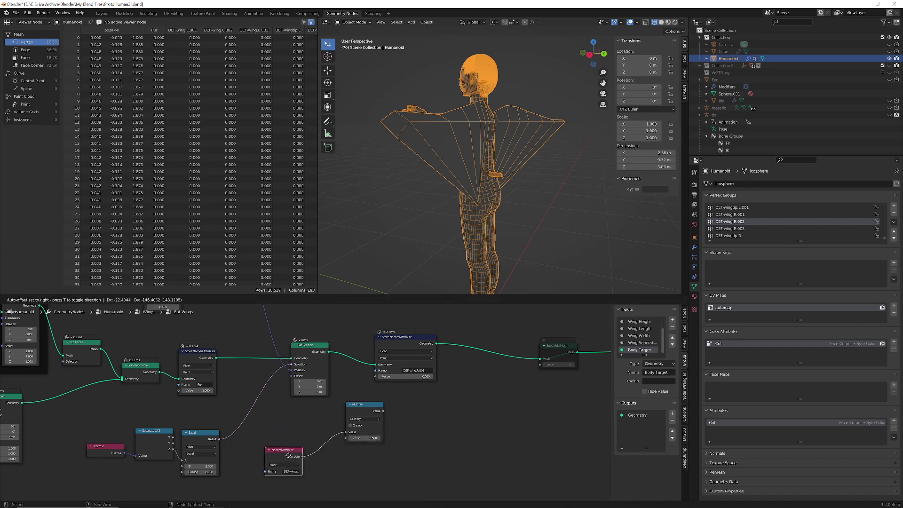
drag(353, 408, 326, 414)
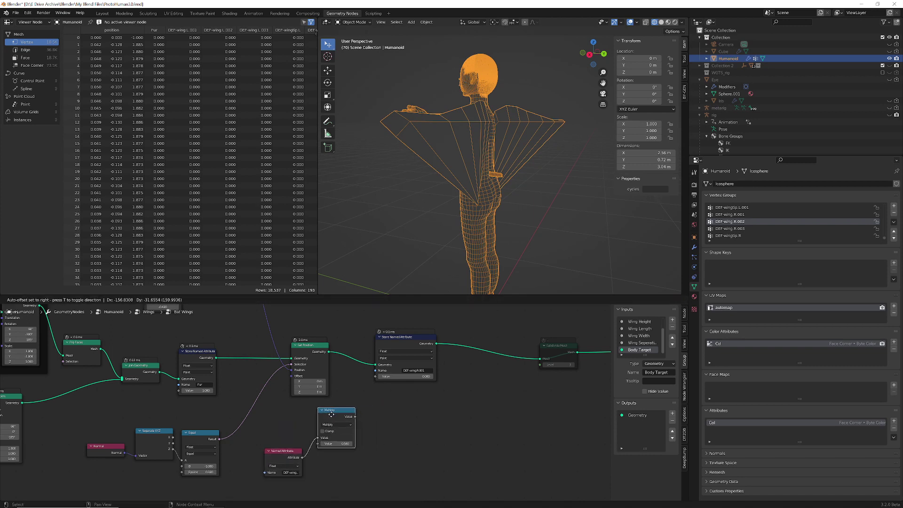
drag(279, 456, 279, 461)
click(279, 460)
middle_drag(383, 398, 432, 412)
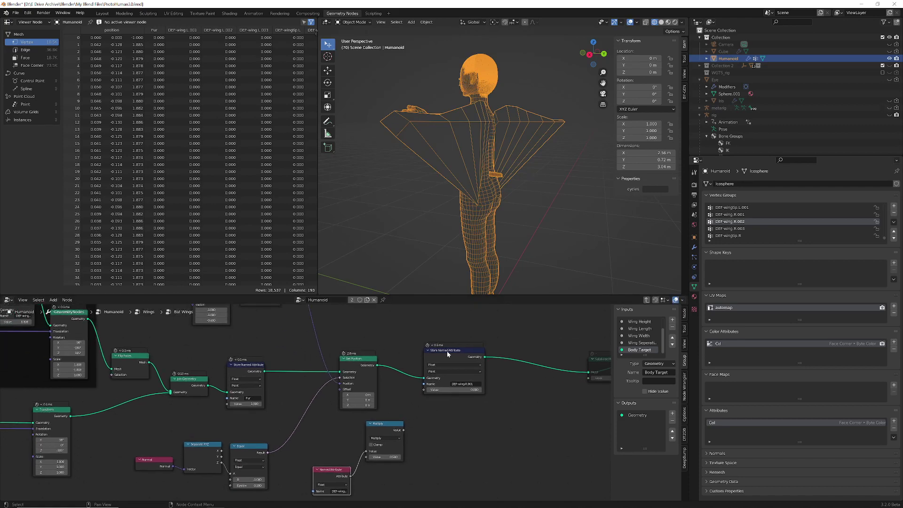
Step: Move Store Named Attribute in front of Set Position and space out the chain nodes
drag(447, 350, 282, 346)
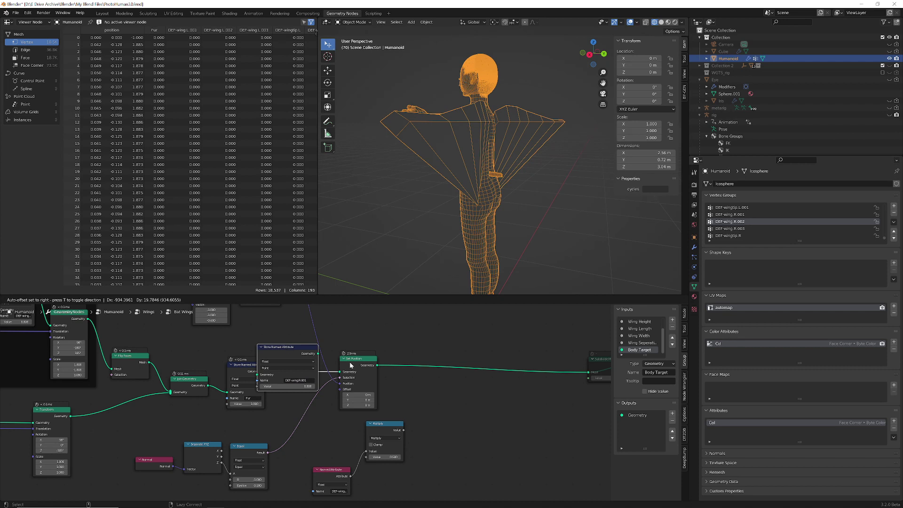
drag(349, 362, 377, 362)
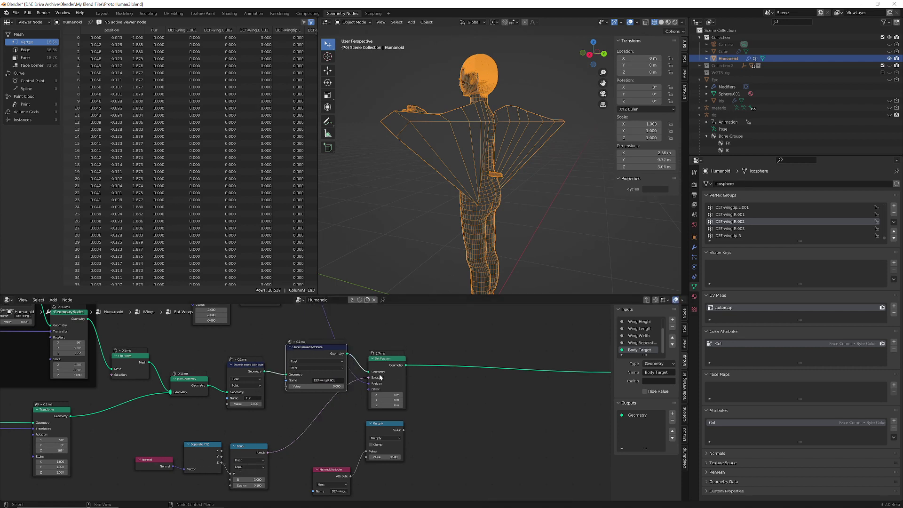
drag(380, 377, 412, 365)
drag(161, 459, 156, 457)
click(449, 352)
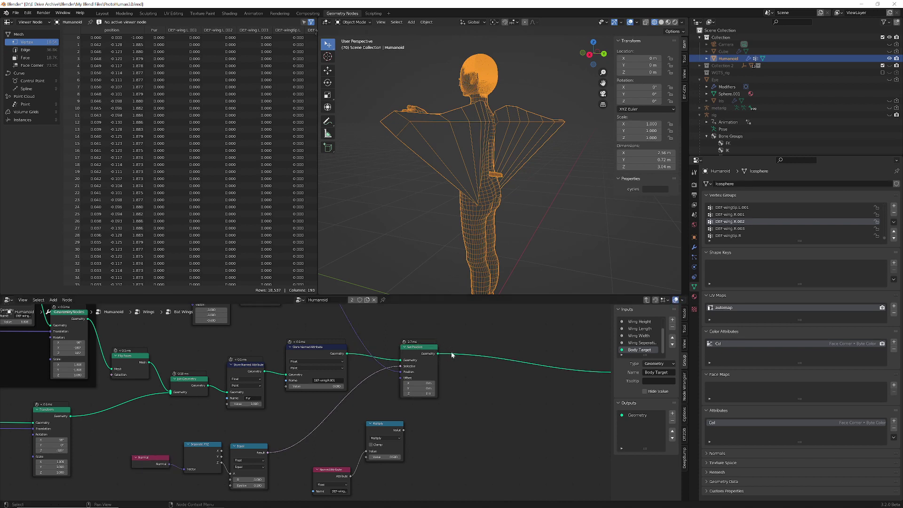
drag(417, 350, 461, 347)
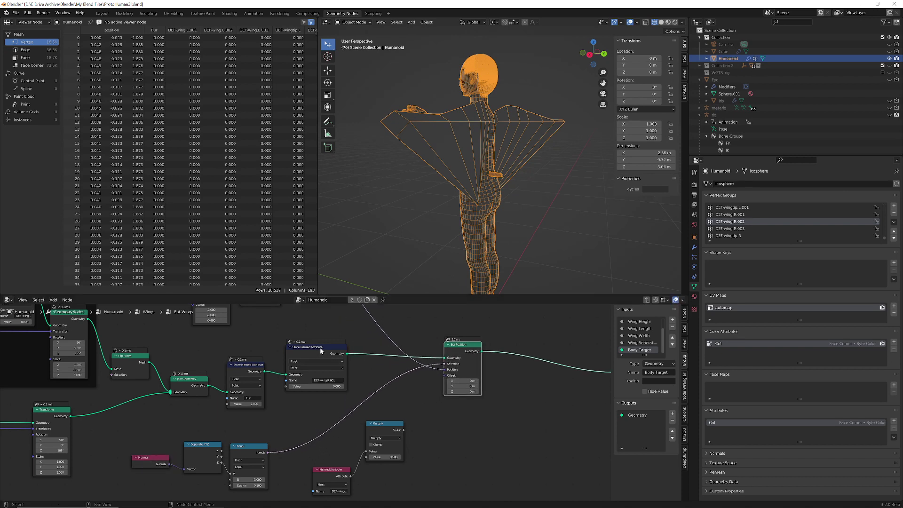
drag(322, 351, 328, 361)
middle_drag(329, 362, 378, 325)
Step: Regroup the Normal, Separate XYZ and Equal nodes and the Named Attribute and Multiply nodes below
drag(422, 454, 372, 409)
drag(207, 402, 304, 440)
drag(302, 440, 272, 491)
drag(444, 452, 360, 401)
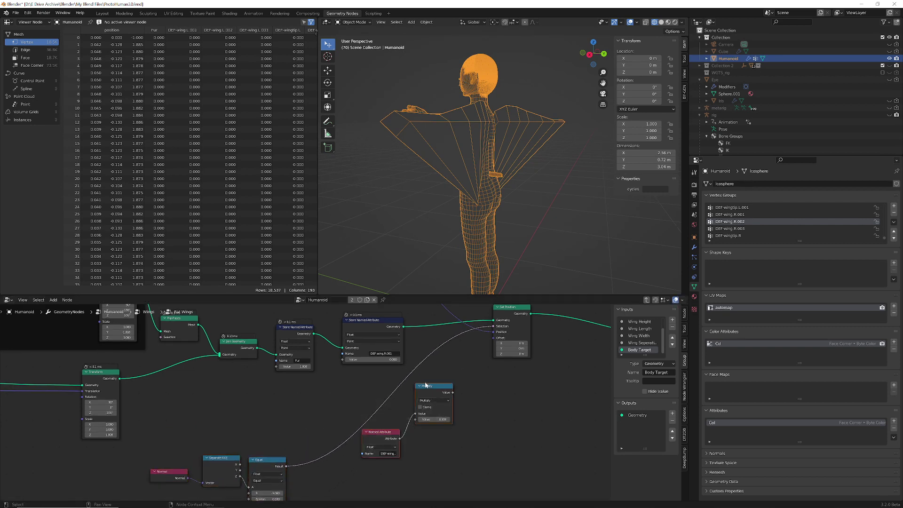
drag(446, 406, 356, 394)
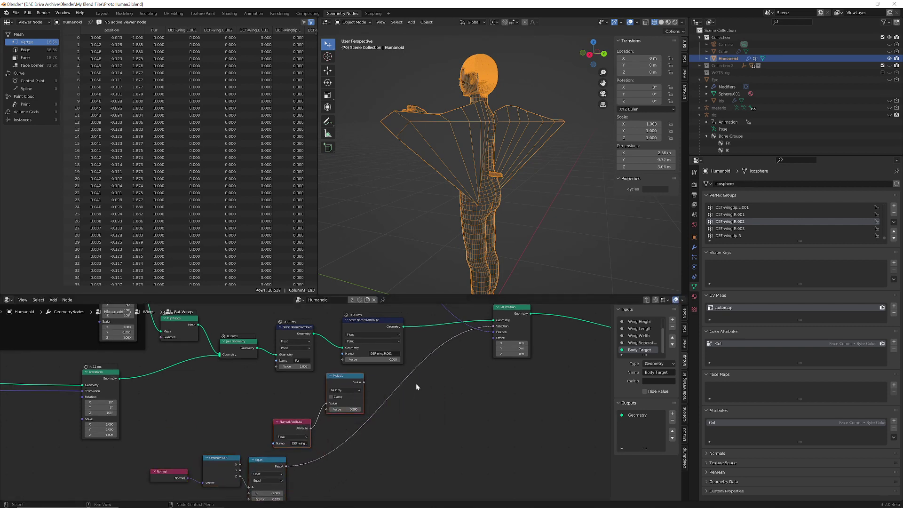
drag(289, 421, 265, 389)
middle_drag(290, 438, 344, 416)
mouse_move(317, 442)
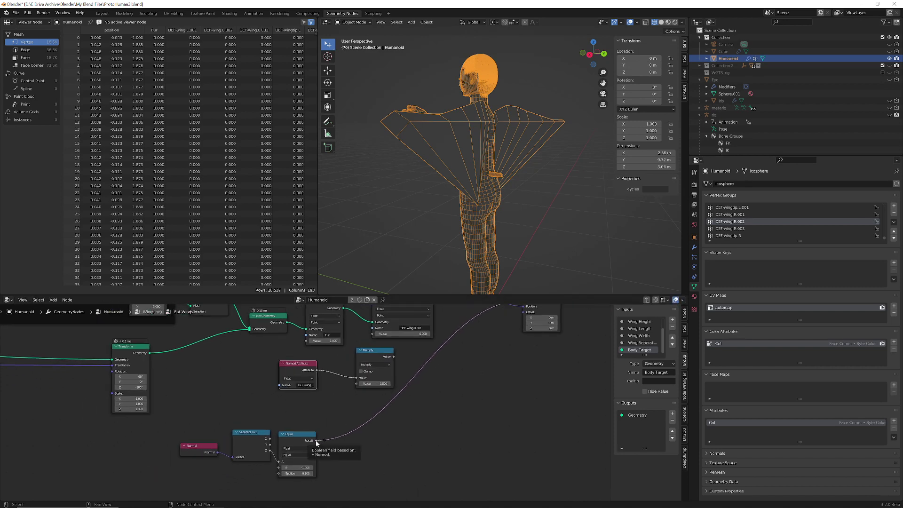
middle_drag(352, 412, 366, 421)
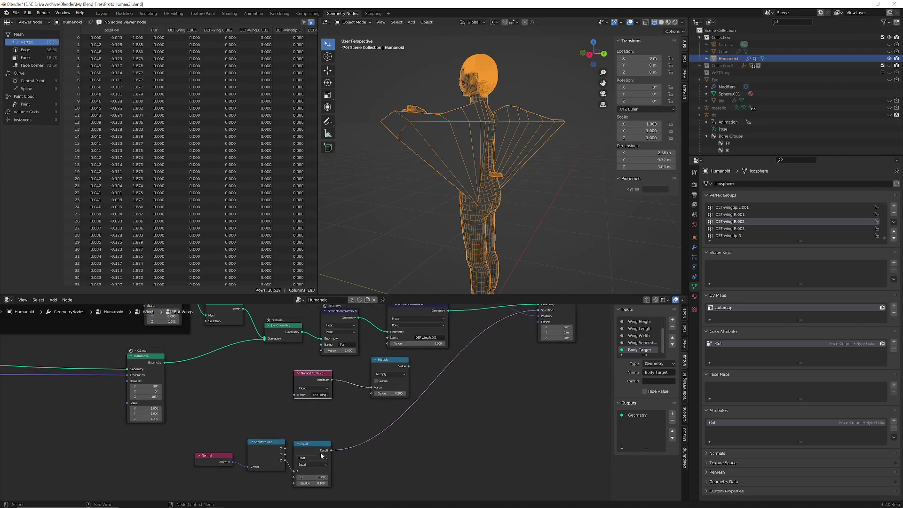
drag(385, 405, 313, 364)
drag(378, 365, 354, 369)
Step: Add a Boolean Math Not on Equal's result and feed it into Multiply's second input
drag(332, 453, 342, 422)
text(no)
click(354, 433)
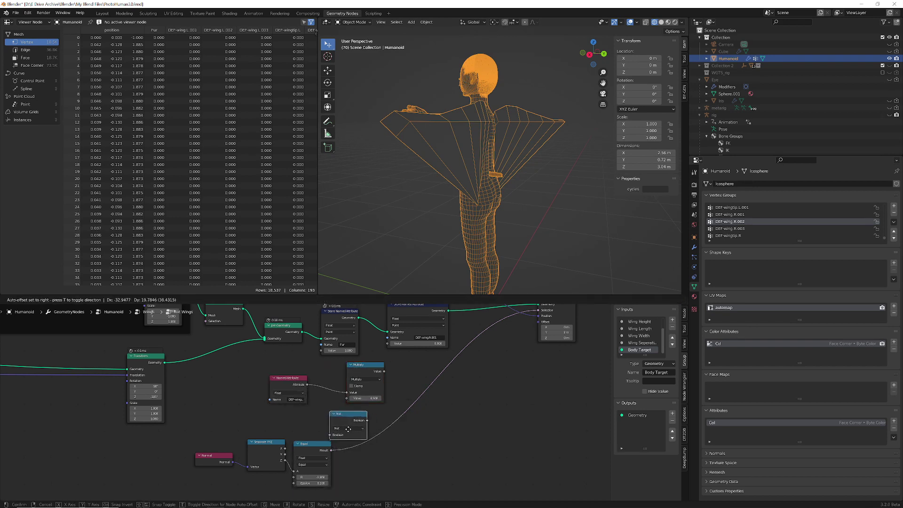
click(313, 445)
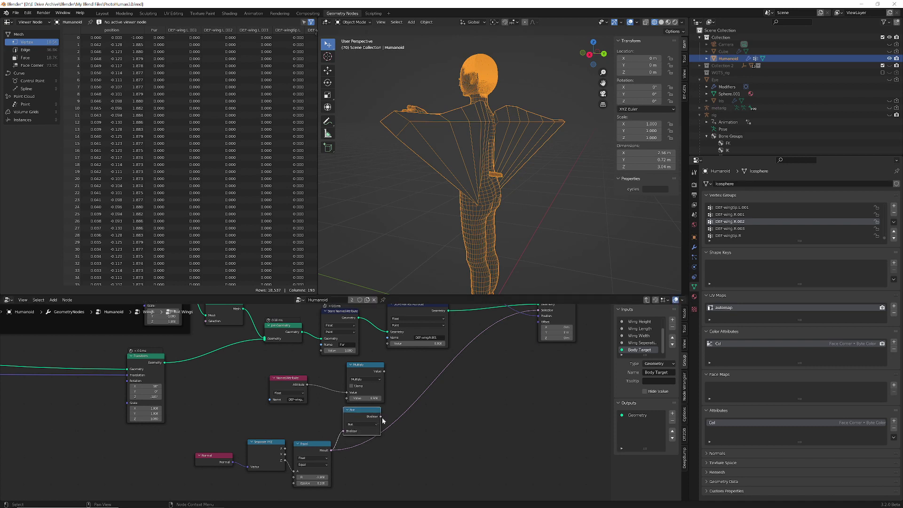
drag(381, 416, 350, 413)
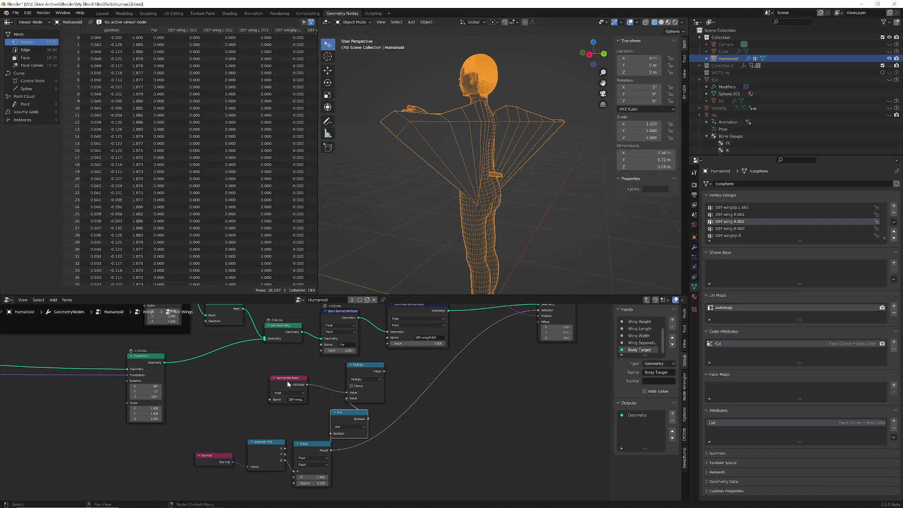
Step: Route the Multiply result into Store Named Attribute's value and switch to Solid shading
drag(289, 384, 297, 381)
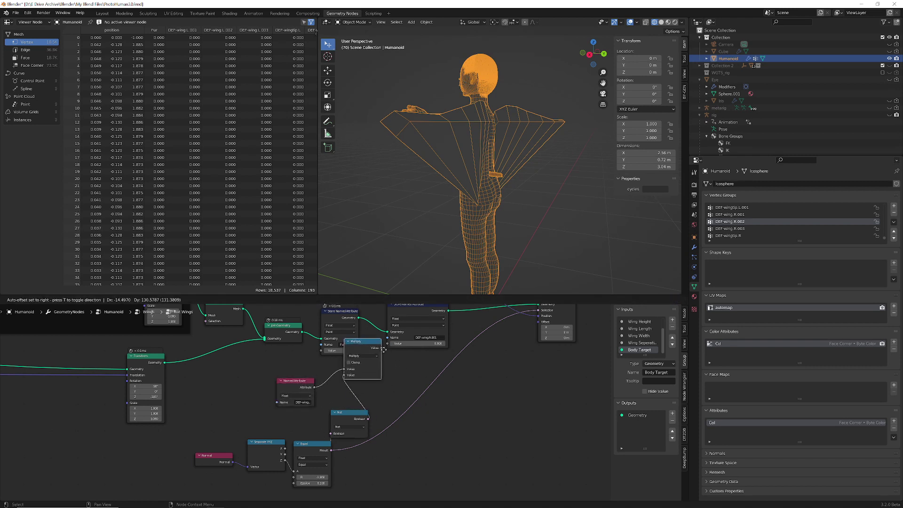
drag(382, 369, 388, 343)
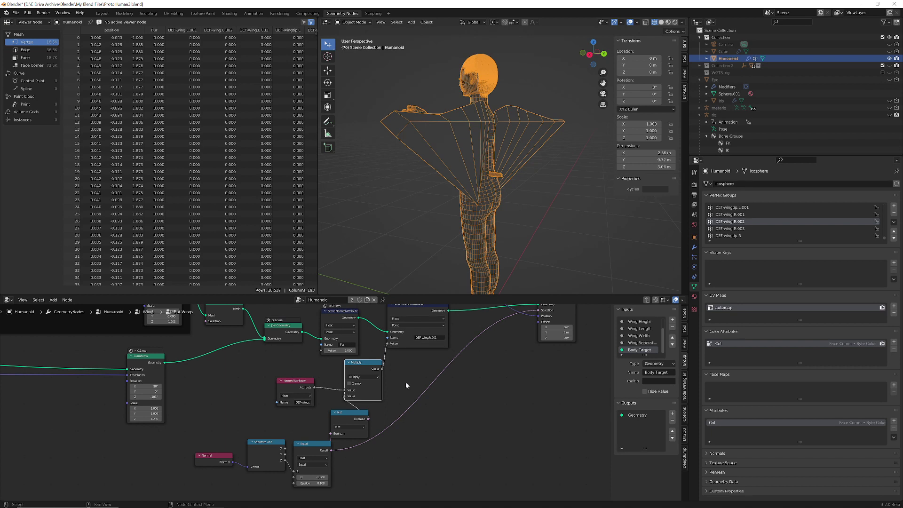
click(662, 23)
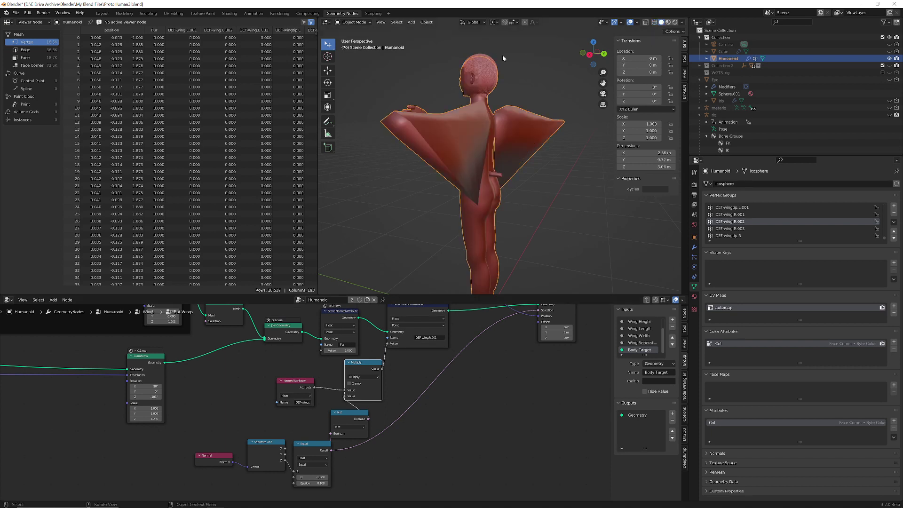
Step: Enter Weight Paint mode and view the DEF-wing.R.001 weights on the wing from behind
click(355, 23)
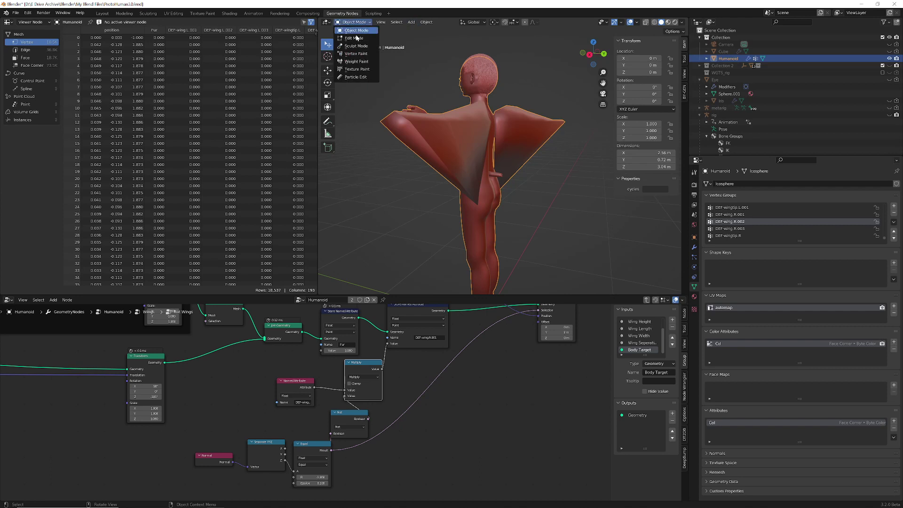
click(359, 62)
middle_drag(461, 188, 508, 188)
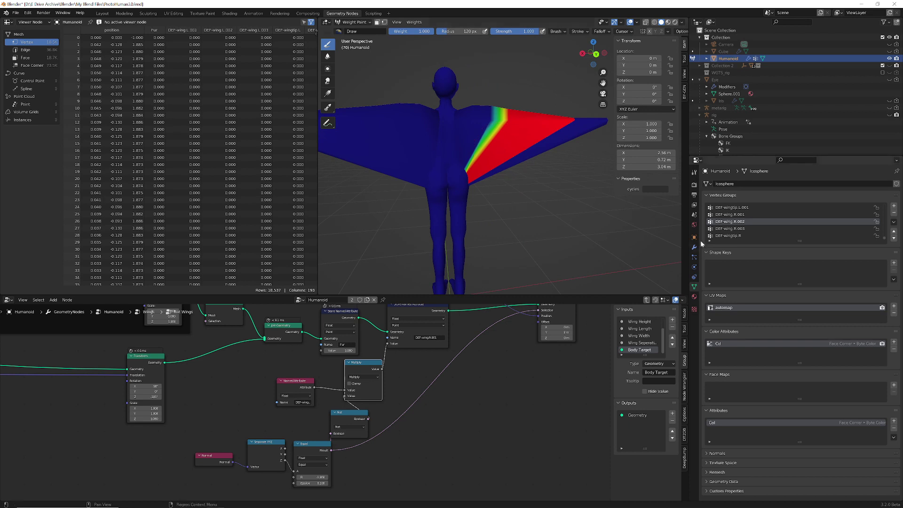
click(730, 215)
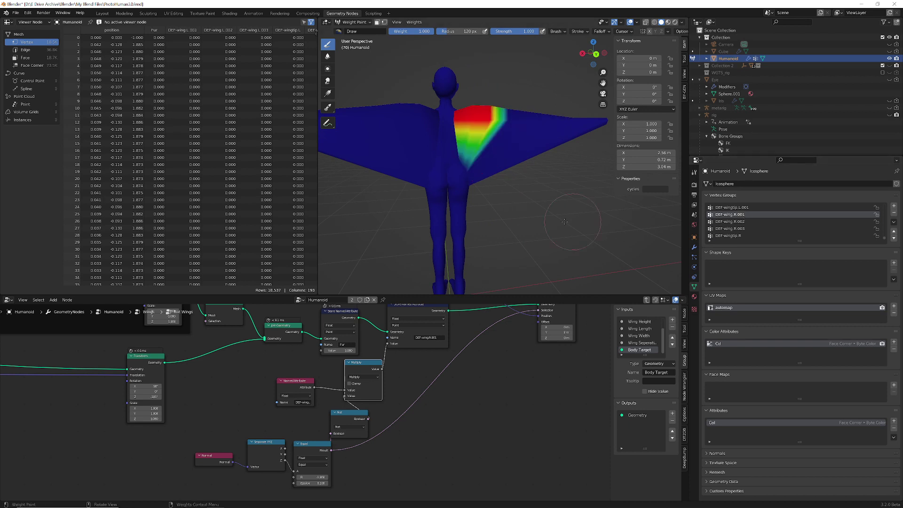
middle_drag(536, 211, 572, 215)
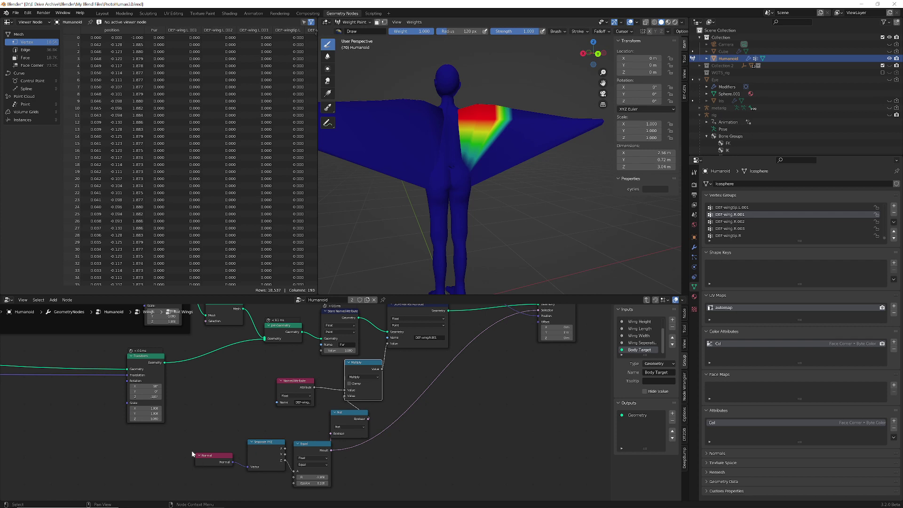
Step: Nudge the Equal node to a slightly new position in the node graph
click(309, 444)
mouse_move(309, 444)
mouse_down()
mouse_move(299, 447)
mouse_move(307, 444)
mouse_up()
drag(205, 433, 237, 474)
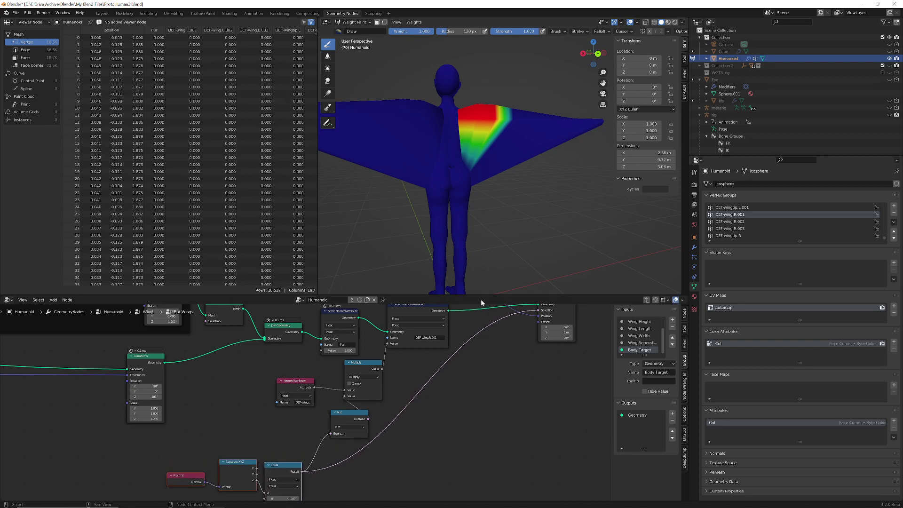
Step: List the object's modifier stack and return the character to Object Mode
click(694, 248)
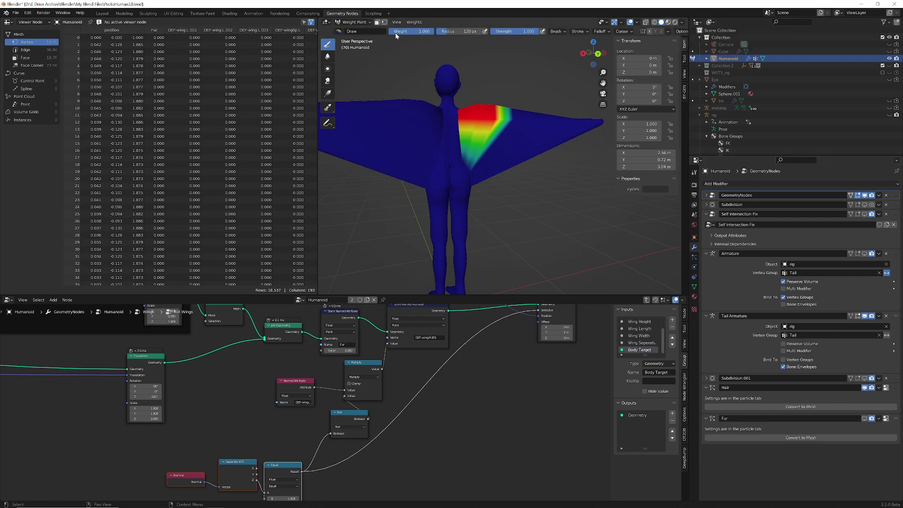
click(356, 22)
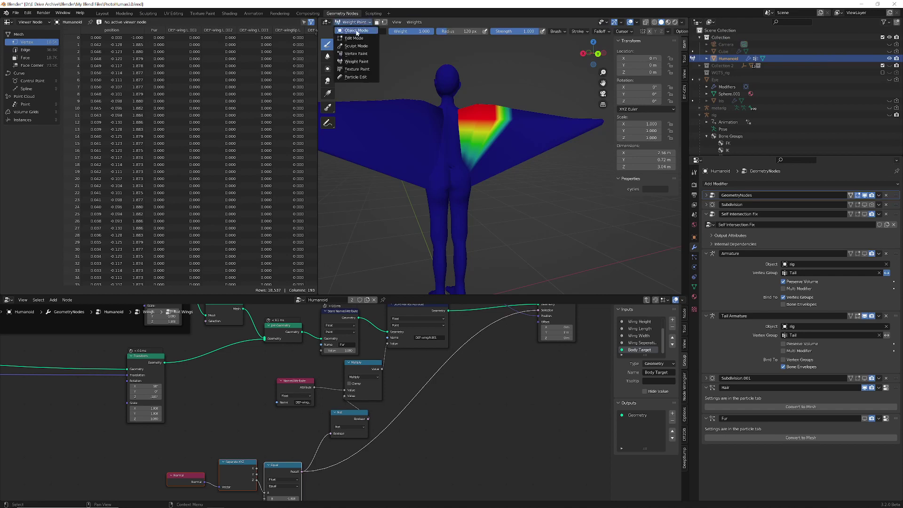
click(653, 22)
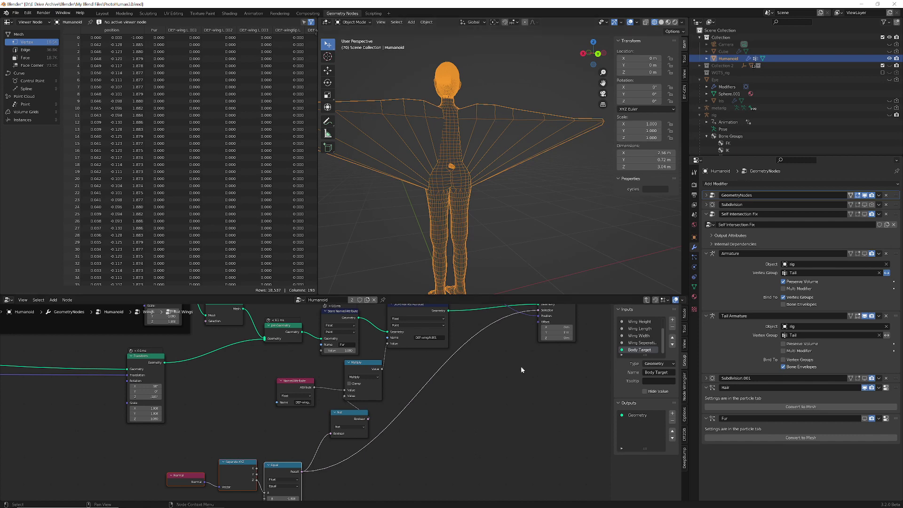
Step: Store the wing weight attribute on Face Corner and view it in solid Weight Paint mode
middle_drag(502, 371, 496, 409)
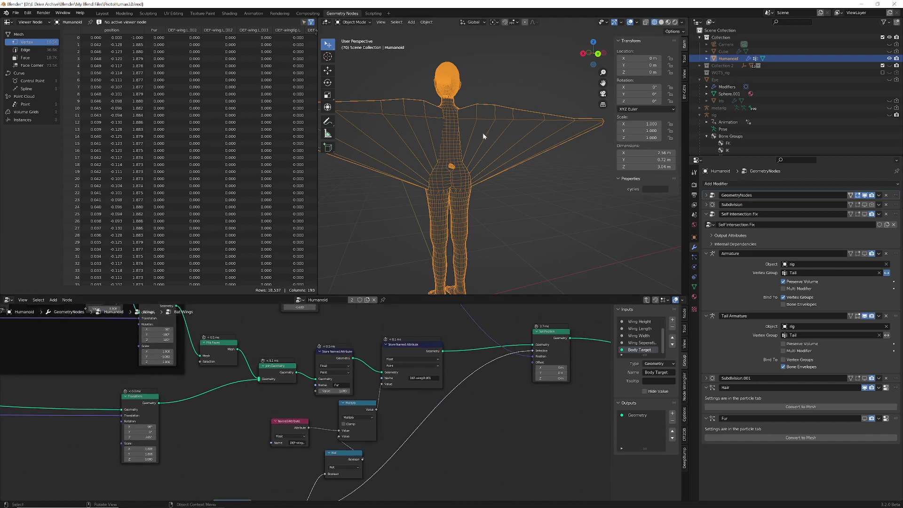
click(393, 366)
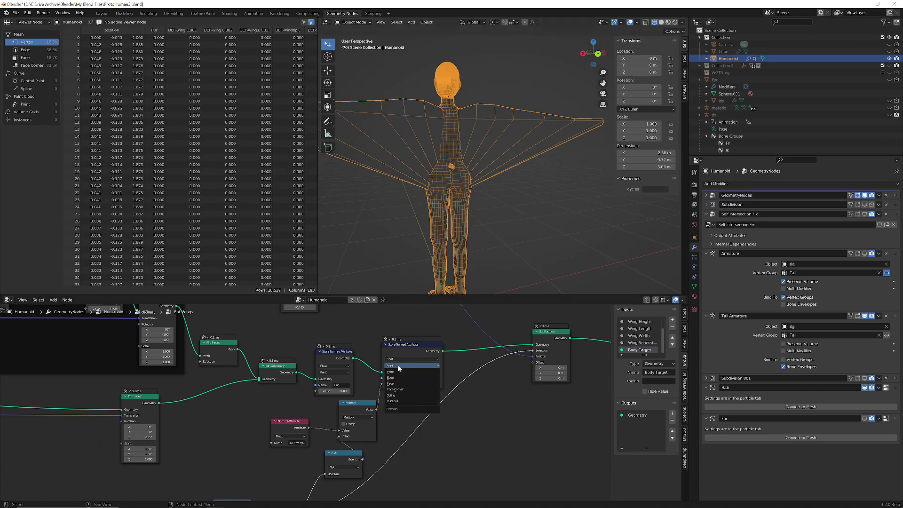
click(405, 385)
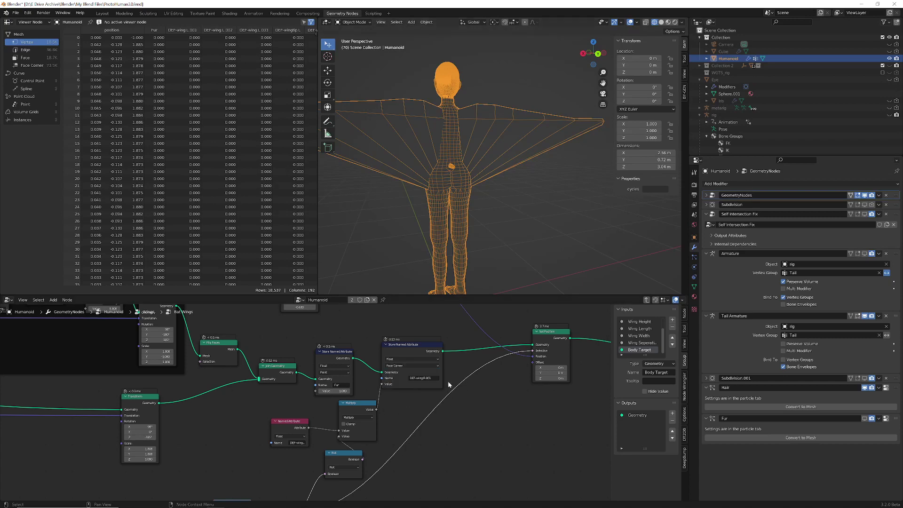
click(661, 22)
click(353, 22)
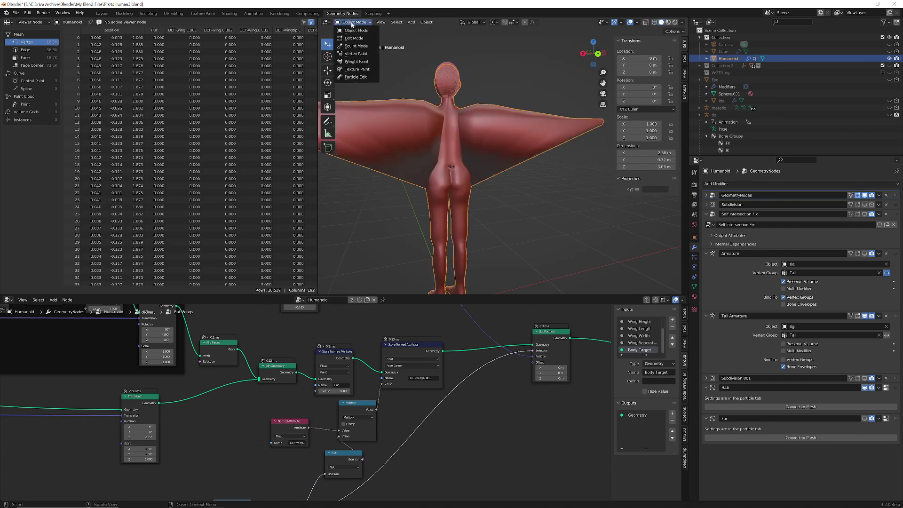
click(363, 61)
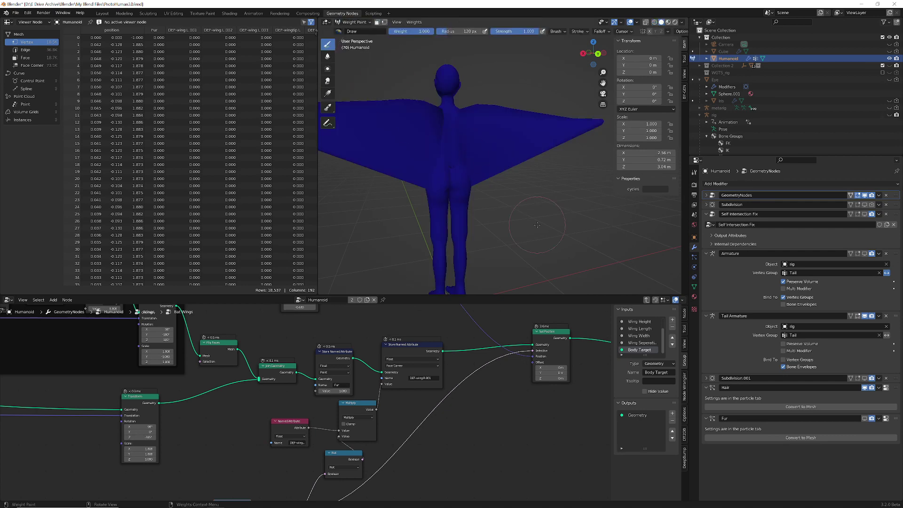
Step: Set the Store Named Attribute domain back to Point
click(407, 365)
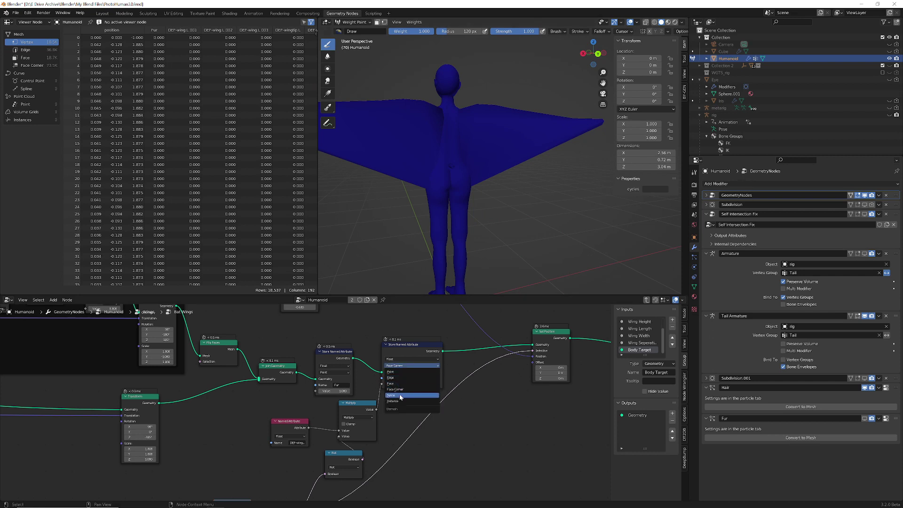
click(400, 372)
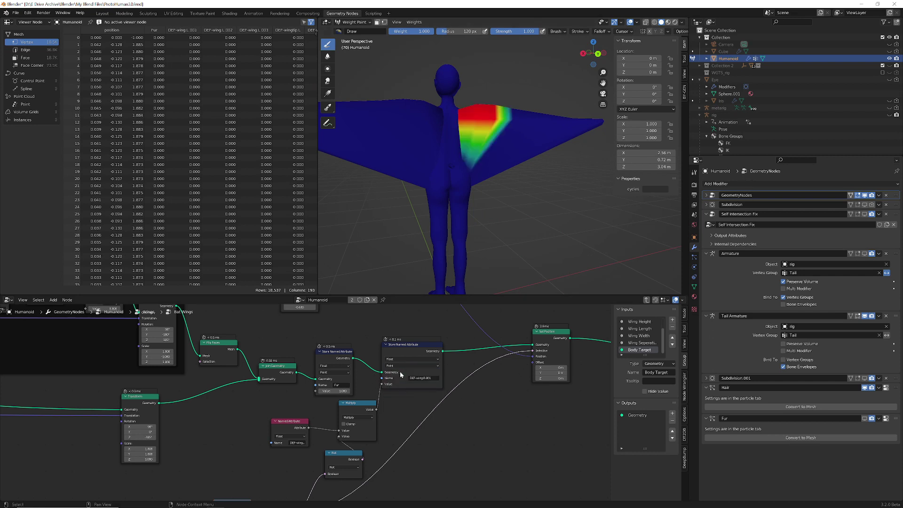
scroll(516, 396, down, 2)
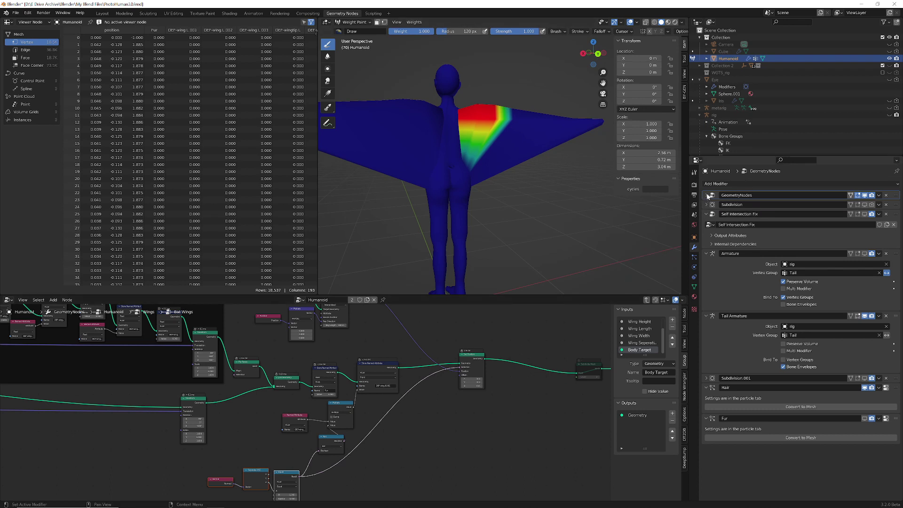
Step: Enable the Armature modifier in the viewport and inspect the deformed wing in Object Mode
click(865, 254)
mouse_move(541, 203)
middle_down()
mouse_move(427, 202)
mouse_move(476, 165)
mouse_move(509, 190)
middle_up()
scroll(509, 189, down, 3)
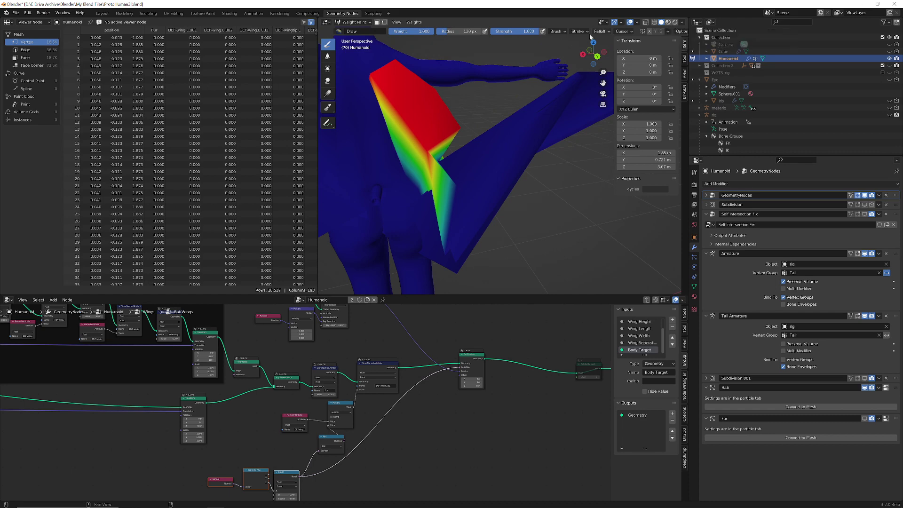
click(353, 22)
click(355, 30)
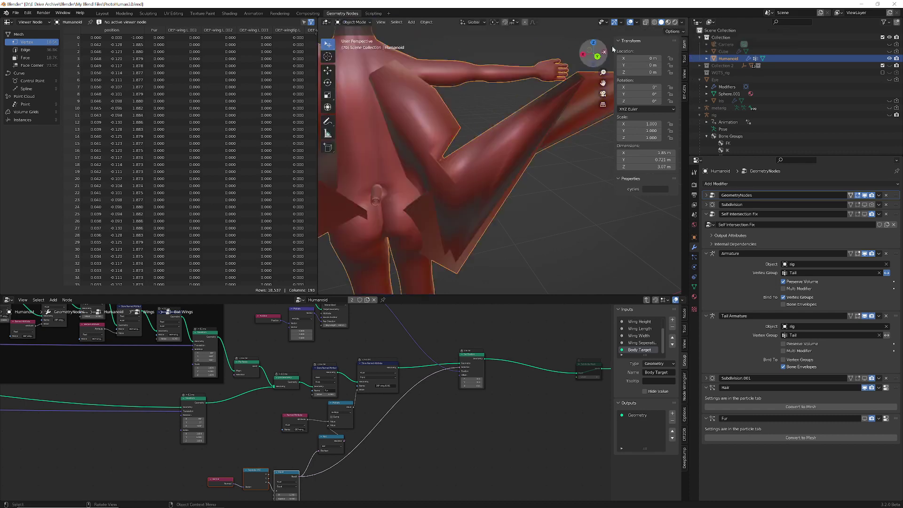
mouse_move(565, 77)
middle_down()
mouse_move(533, 139)
mouse_move(545, 96)
mouse_move(553, 106)
middle_up()
Step: Return to Weight Paint mode and orbit around the weighted wing
click(355, 22)
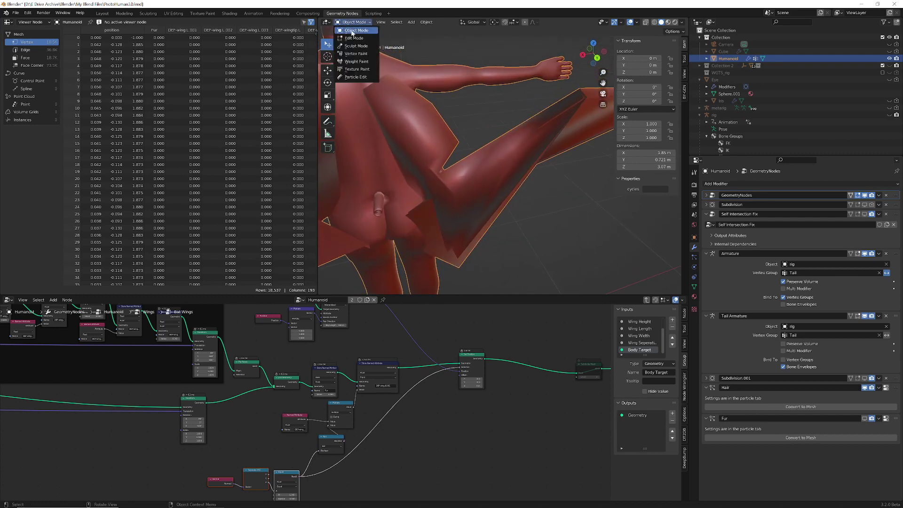
click(354, 31)
click(351, 22)
click(354, 61)
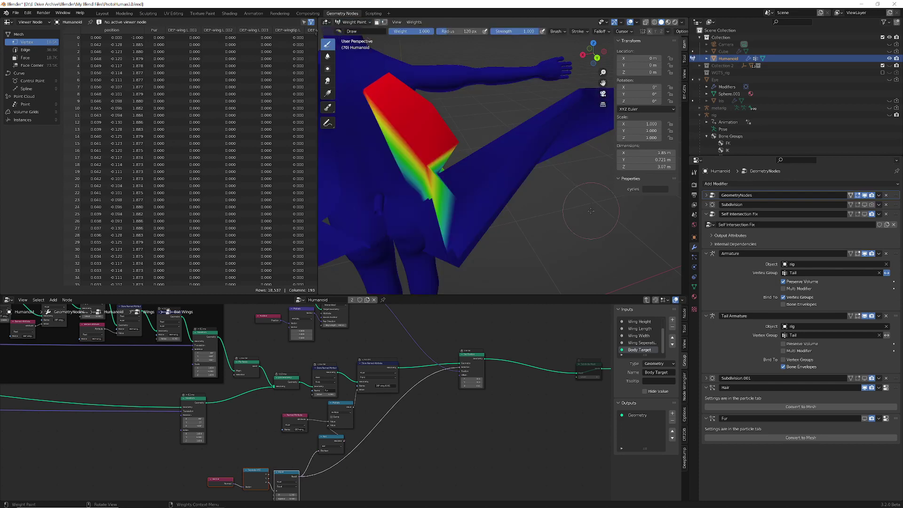
middle_drag(560, 183, 593, 185)
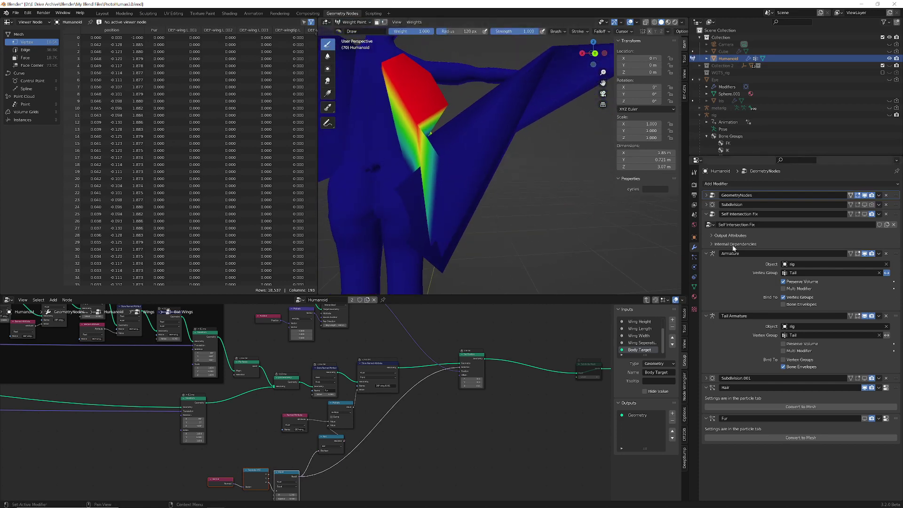
Step: Compare the DEF-wing.R.002 and DEF-wing.R.001 vertex group weights on the posed wing
click(694, 286)
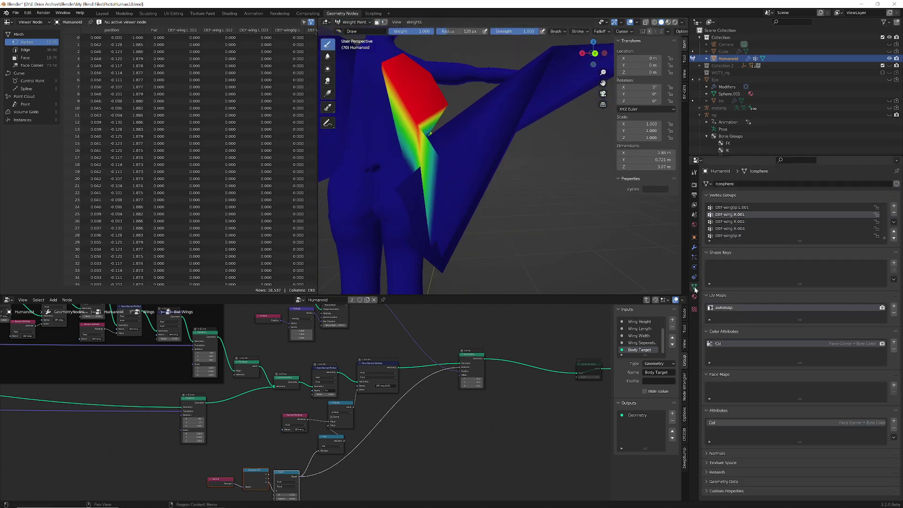
click(732, 222)
middle_drag(564, 217, 560, 225)
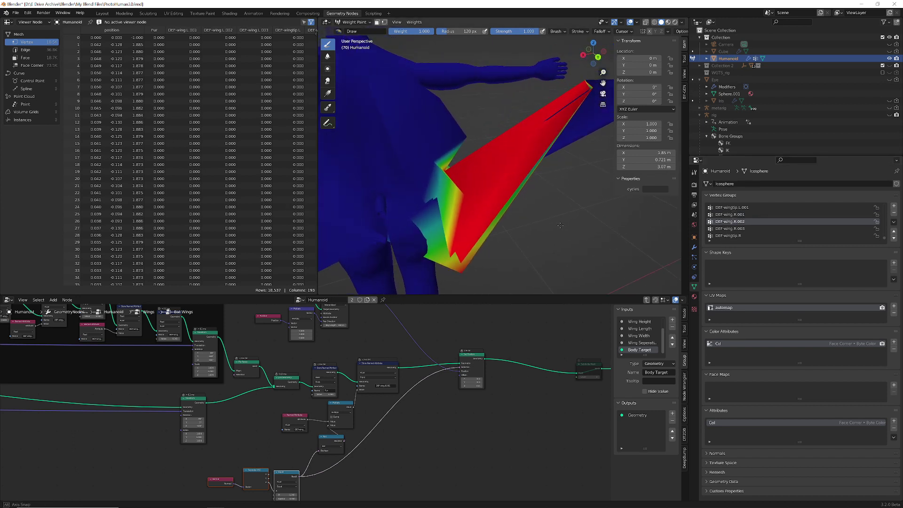
click(731, 214)
click(735, 221)
click(350, 23)
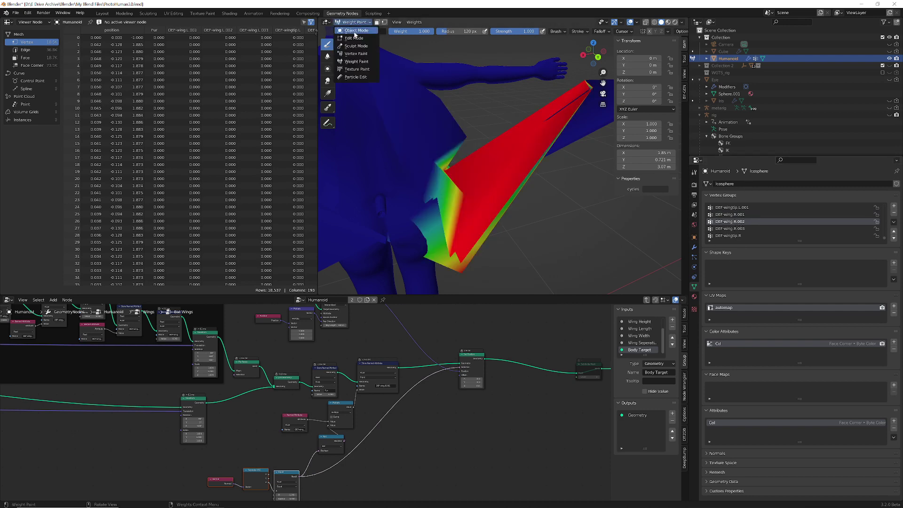
Step: Return to Object Mode and expand the GeometryNodes modifier's Humanoid inputs
click(355, 34)
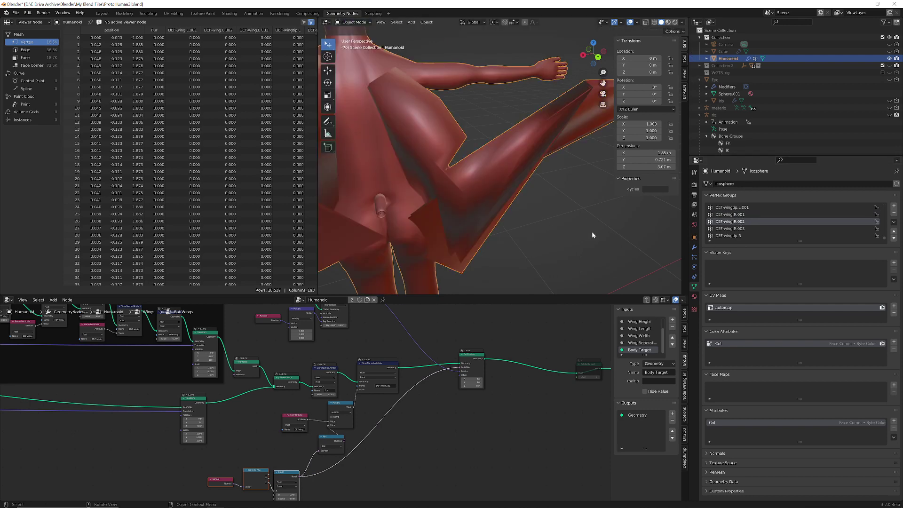
click(693, 247)
click(705, 195)
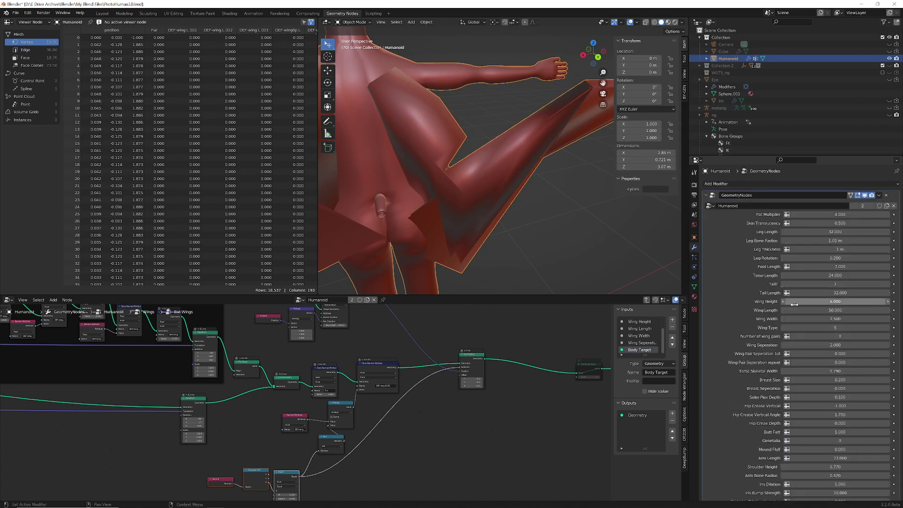
Step: Try Wing Types 2, 1 and 3, orbiting to compare the wings
click(830, 328)
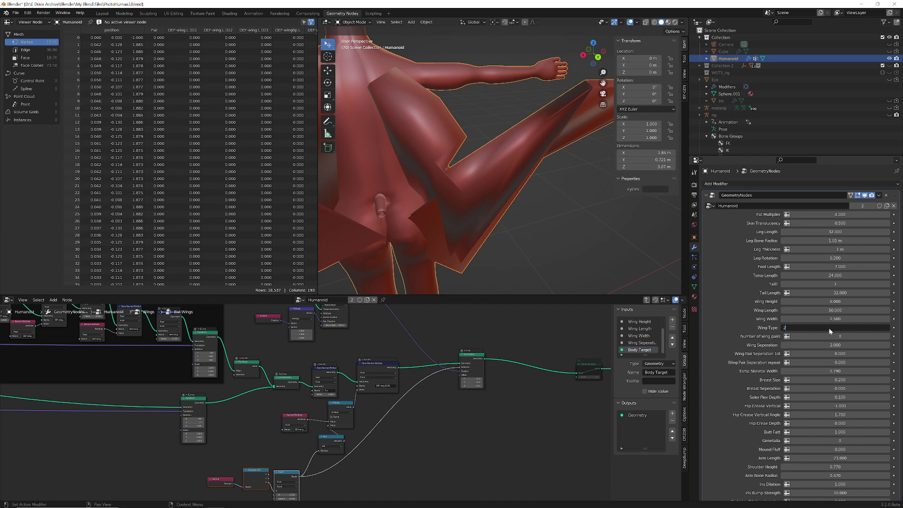
text(2)
key(Return)
click(849, 327)
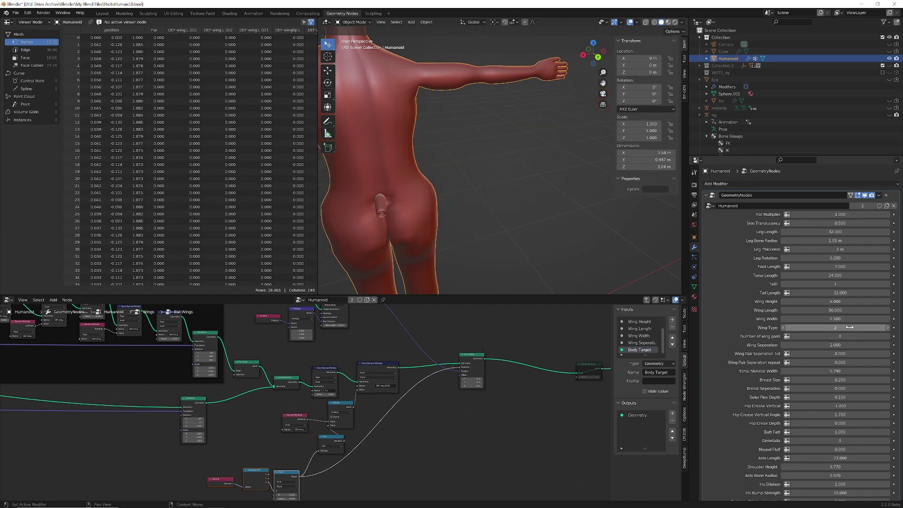
text(1)
key(Return)
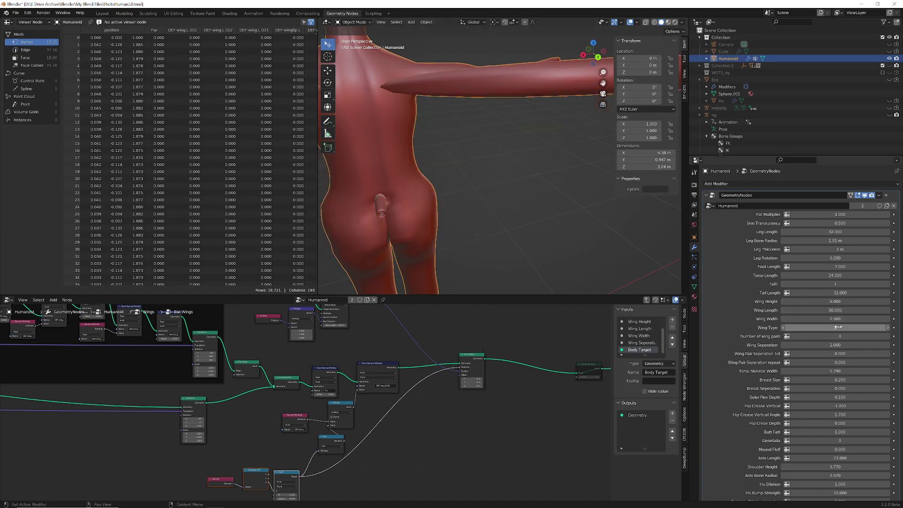
click(839, 328)
text(3)
key(Return)
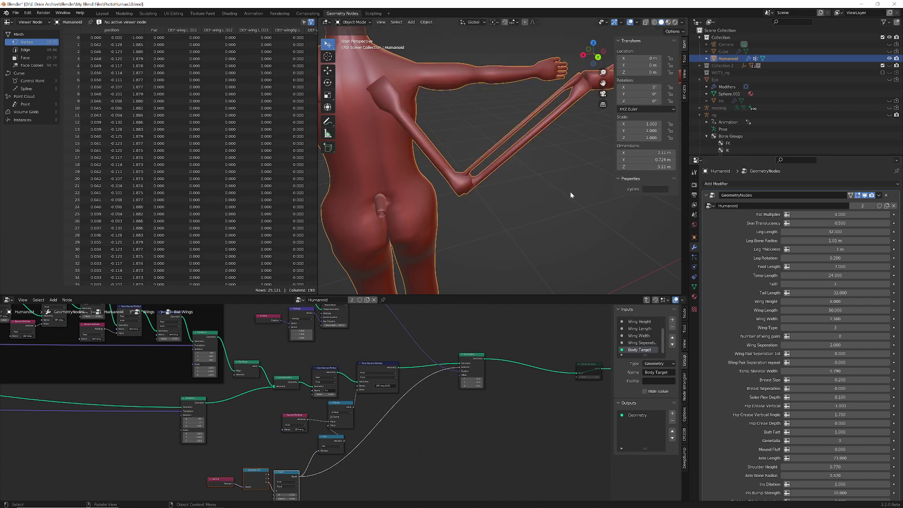
middle_drag(569, 191, 565, 196)
scroll(565, 196, down, 2)
scroll(565, 196, down, 2)
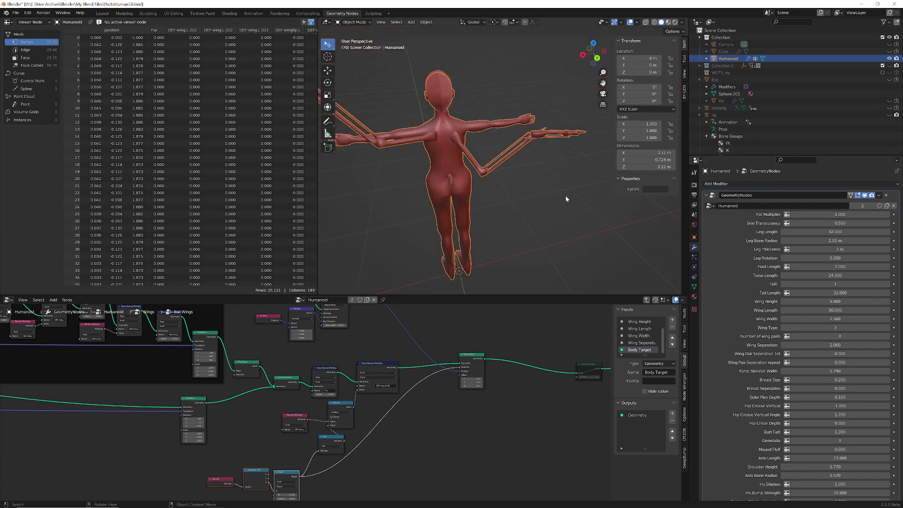
Step: Set Wing Type to 4, then settle on 5
click(848, 326)
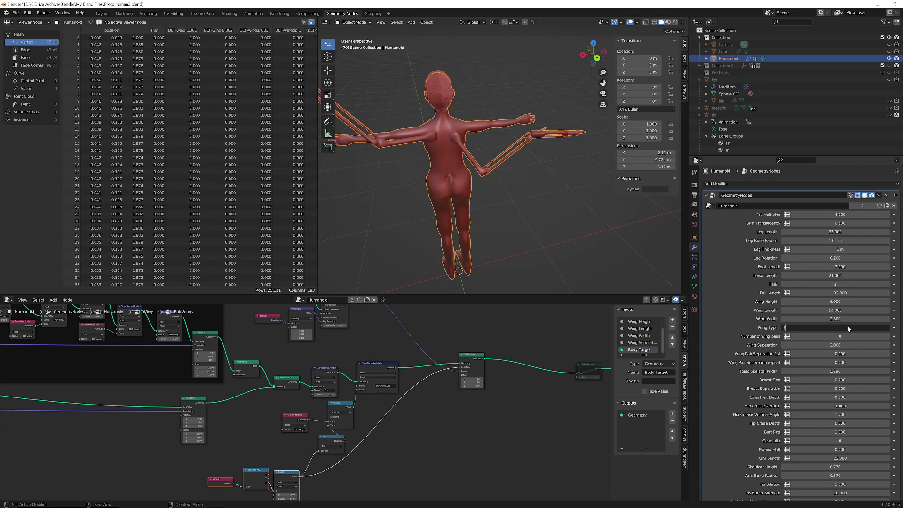
key(Return)
click(847, 326)
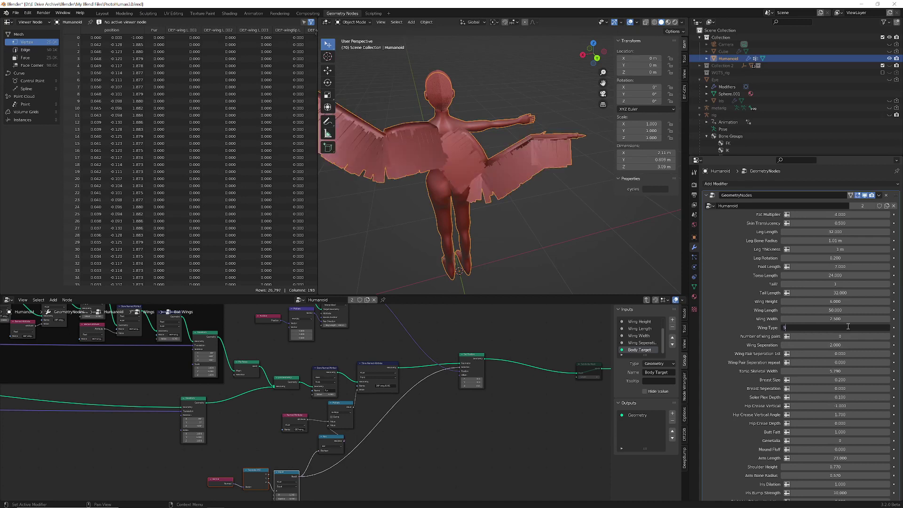
text(5)
key(Return)
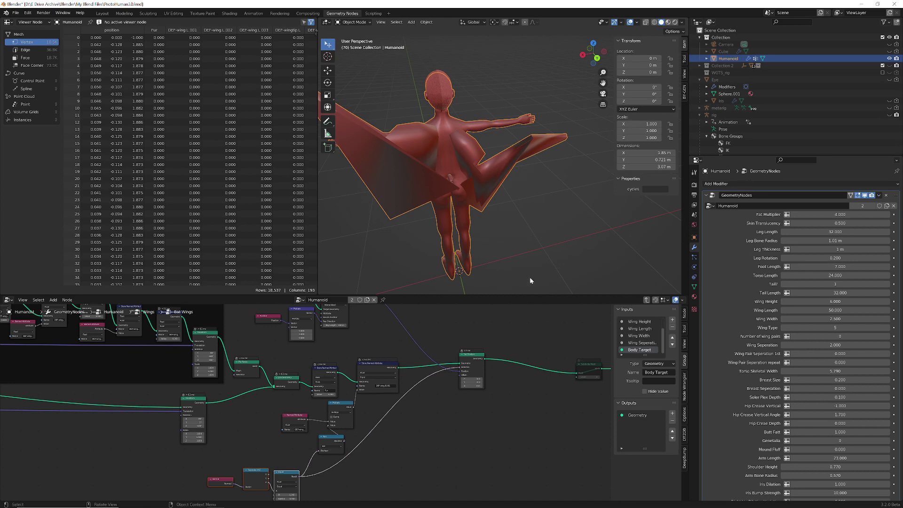
scroll(82, 387, down, 1)
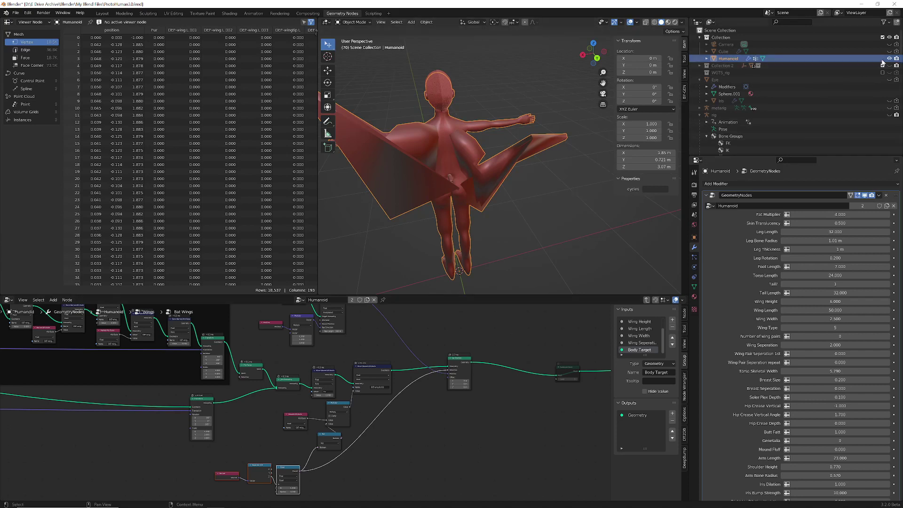
Step: Collapse GeometryNodes, hide the Armature modifier from the viewport, and show the rig's bones
click(706, 194)
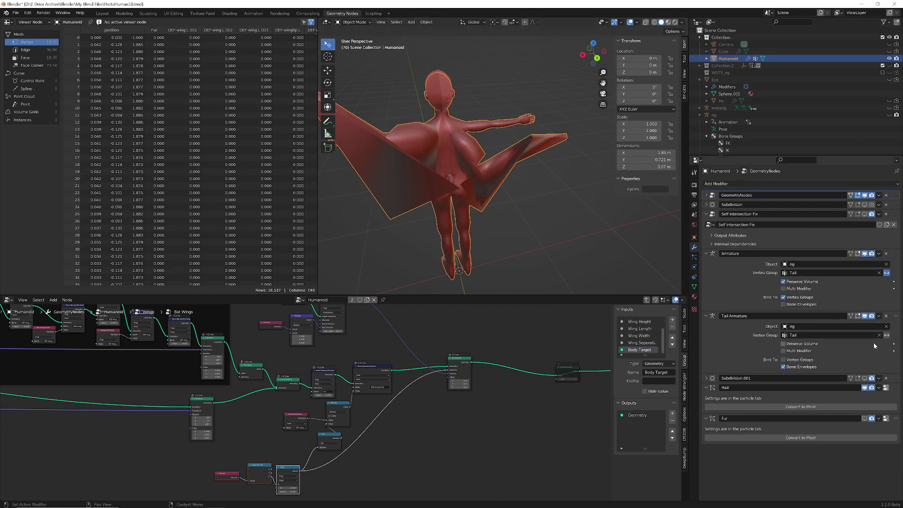
click(864, 254)
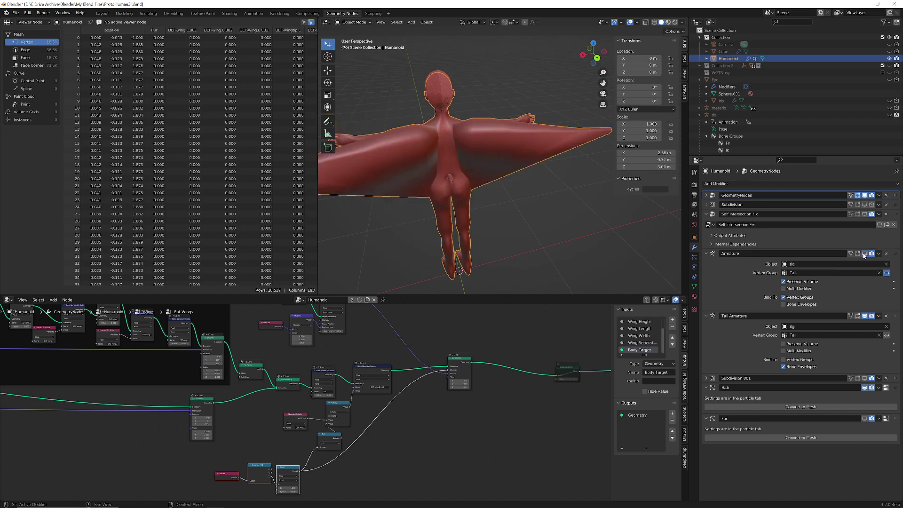
click(889, 115)
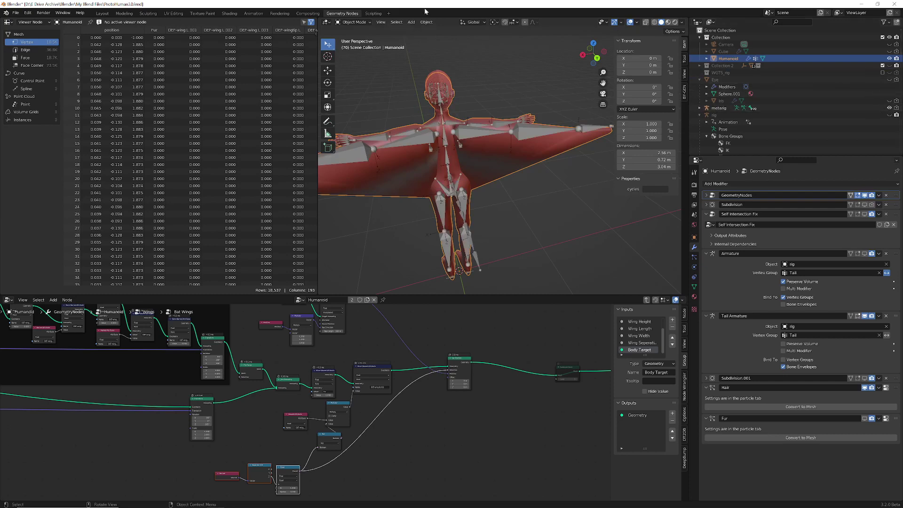
Step: Switch to Weight Paint mode and orbit to a low frontal view of the wing
click(364, 22)
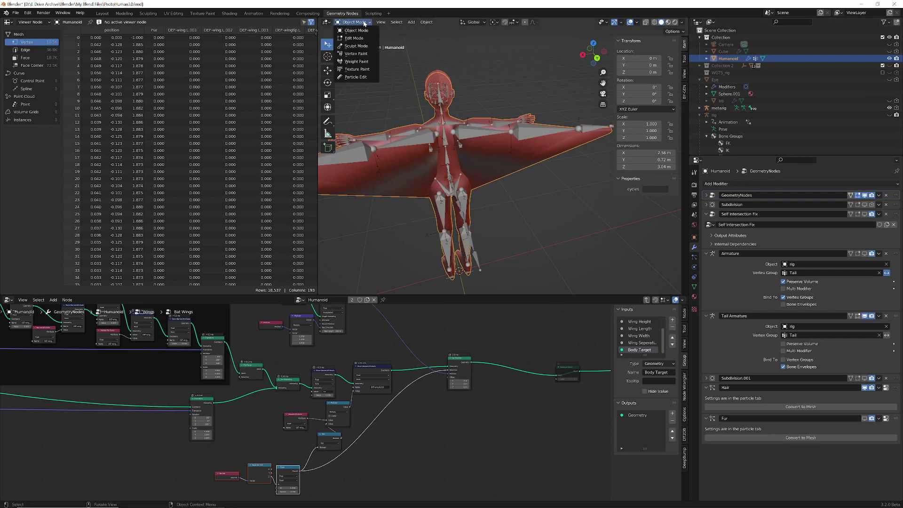
click(357, 61)
mouse_move(554, 200)
middle_down()
mouse_move(573, 194)
mouse_move(576, 132)
middle_up()
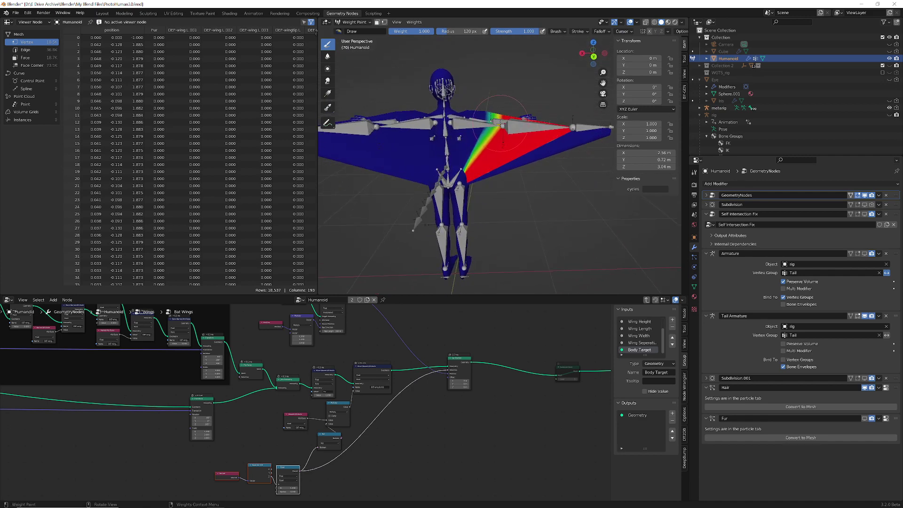
scroll(501, 125, up, 3)
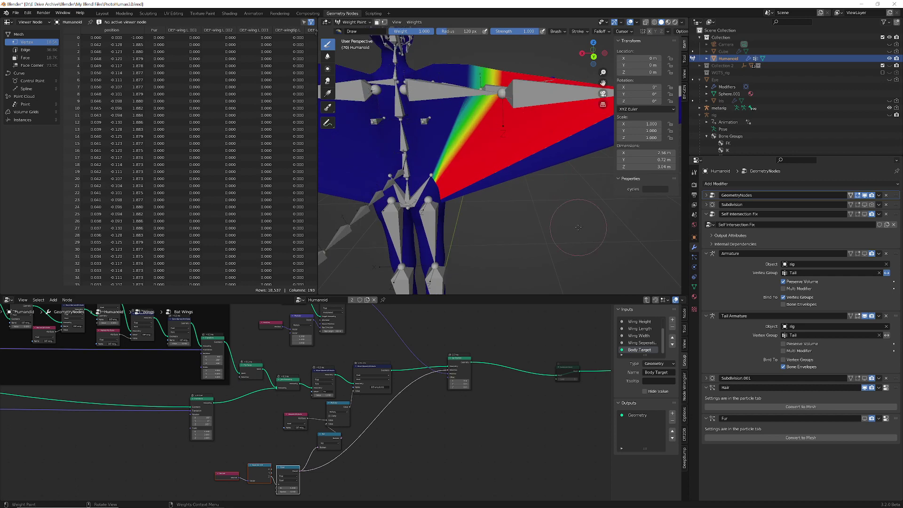
middle_drag(531, 176, 625, 233)
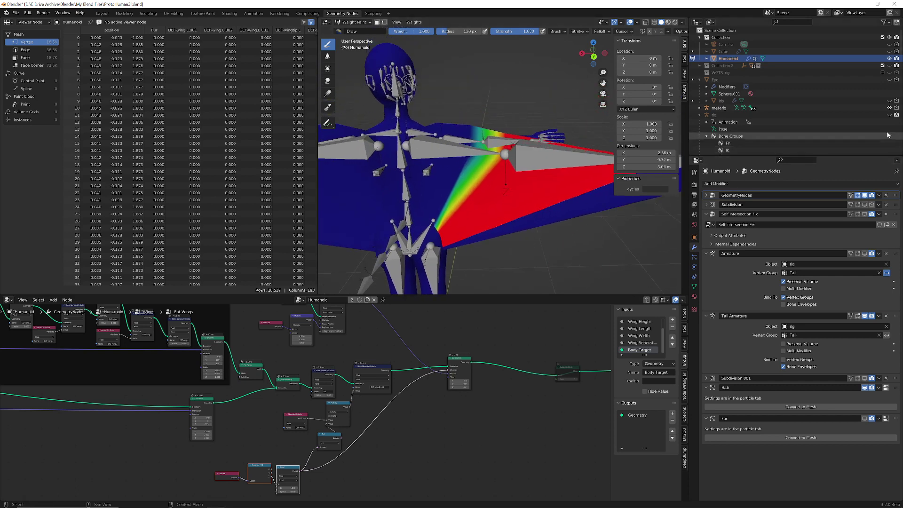
mouse_move(527, 145)
middle_down()
mouse_move(481, 167)
mouse_move(479, 117)
mouse_move(514, 192)
middle_up()
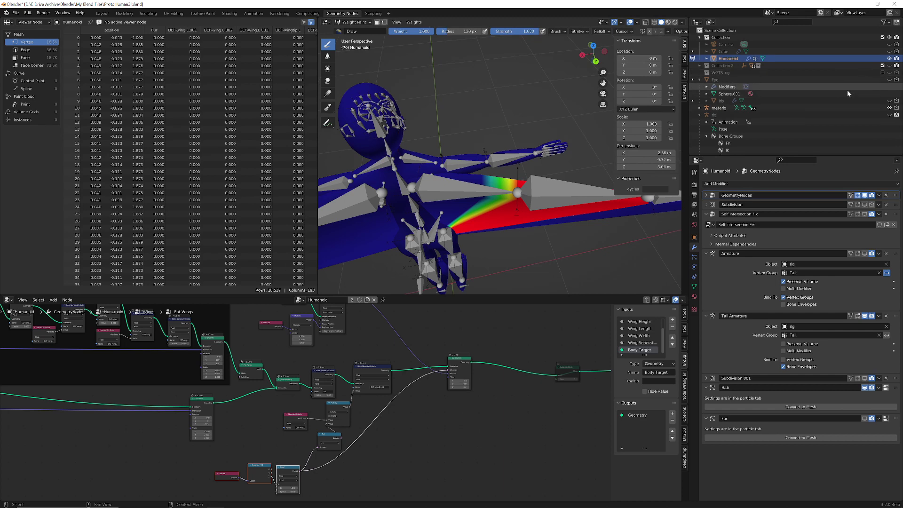
Step: Select the DEF-wing.R.001 vertex group in the Object Data properties
click(694, 257)
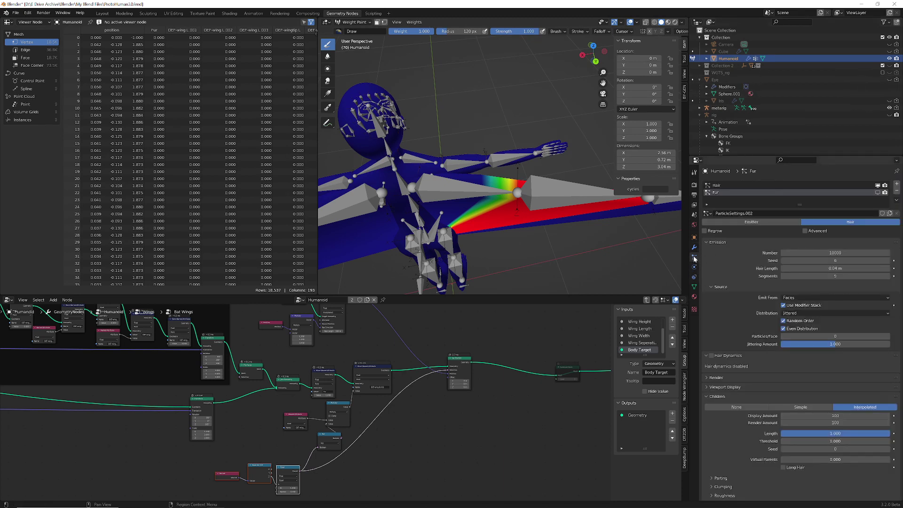
click(694, 286)
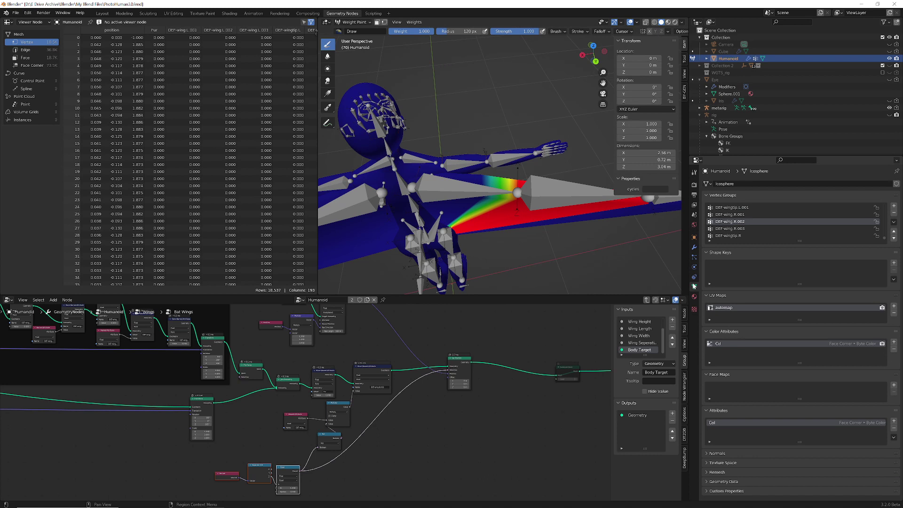
click(746, 215)
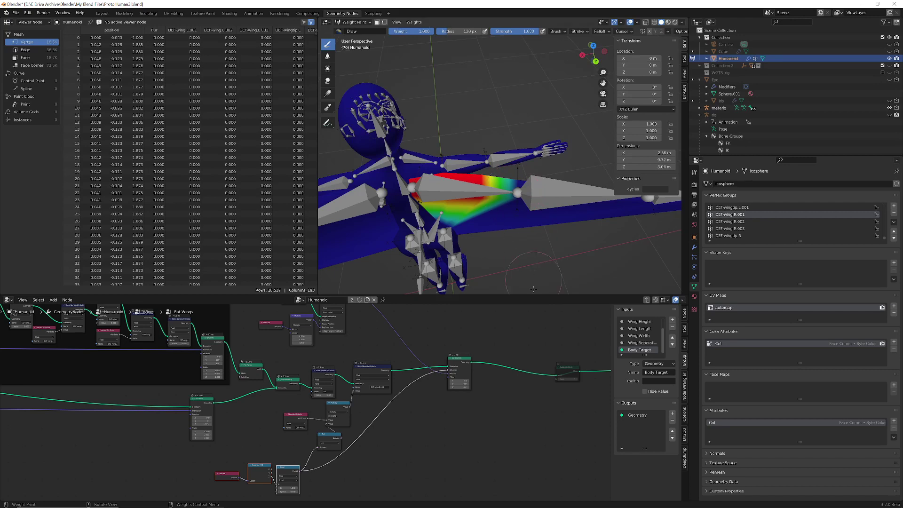
scroll(309, 397, down, 1)
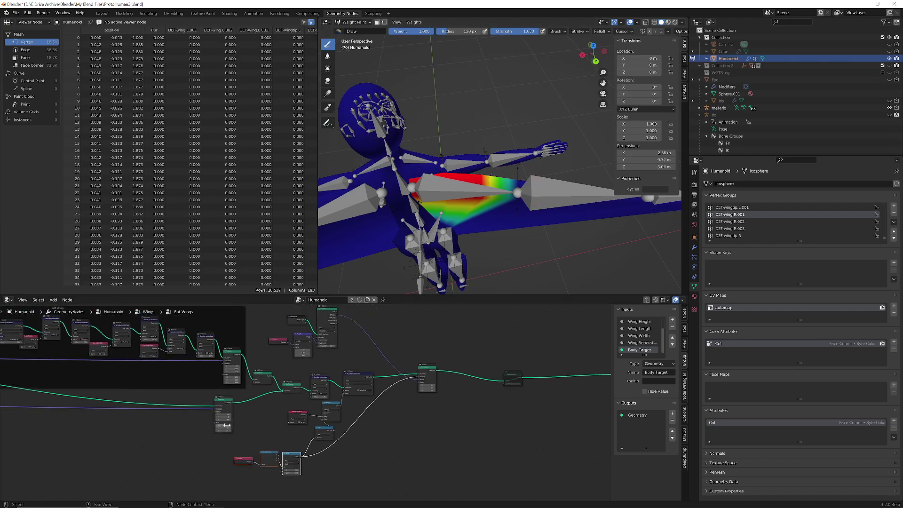
click(362, 22)
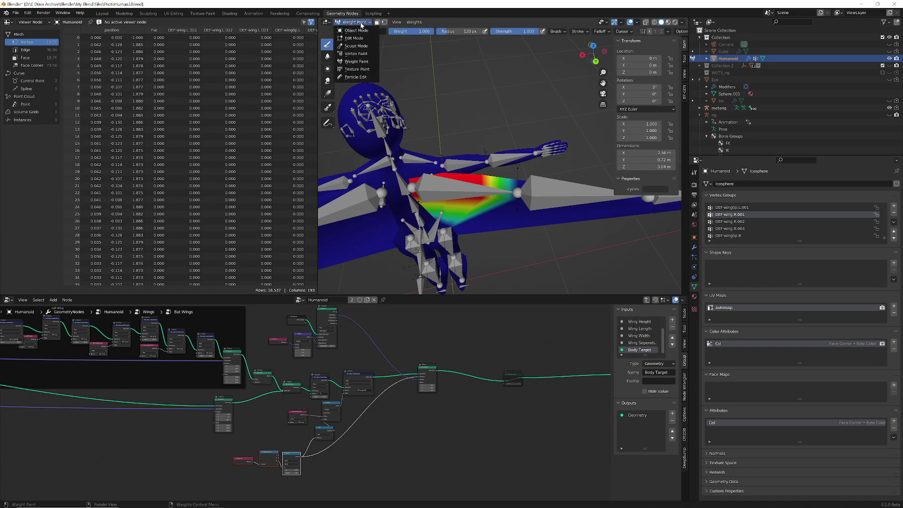
Step: Return to Object Mode, inspect the wing in wireframe, then restore Solid shading
click(367, 31)
click(654, 22)
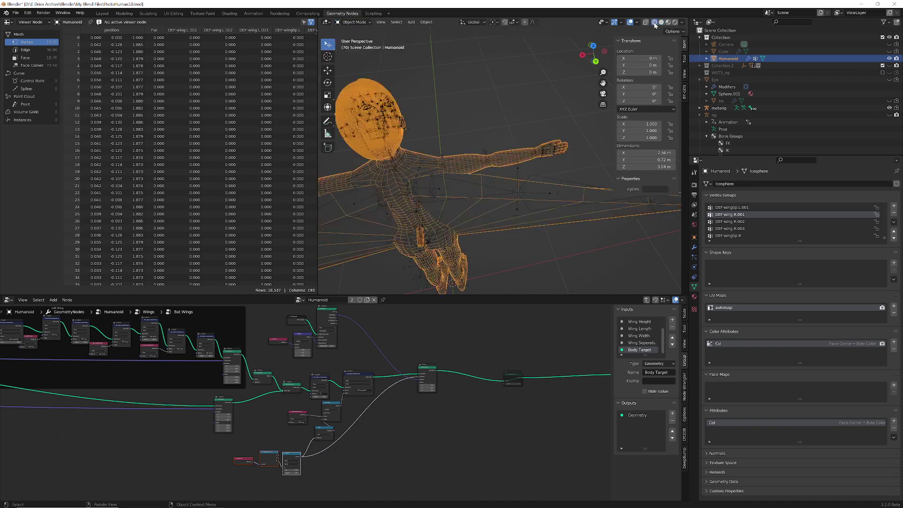
scroll(521, 225, up, 3)
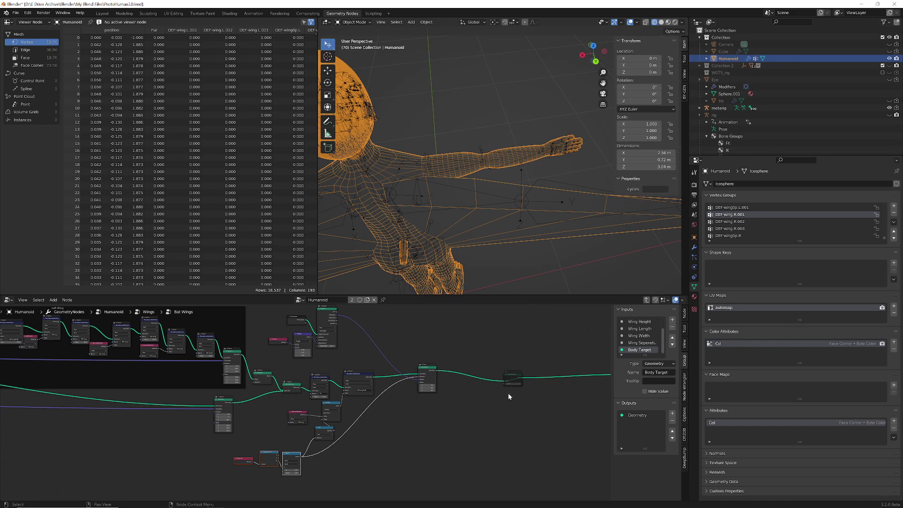
scroll(118, 435, down, 3)
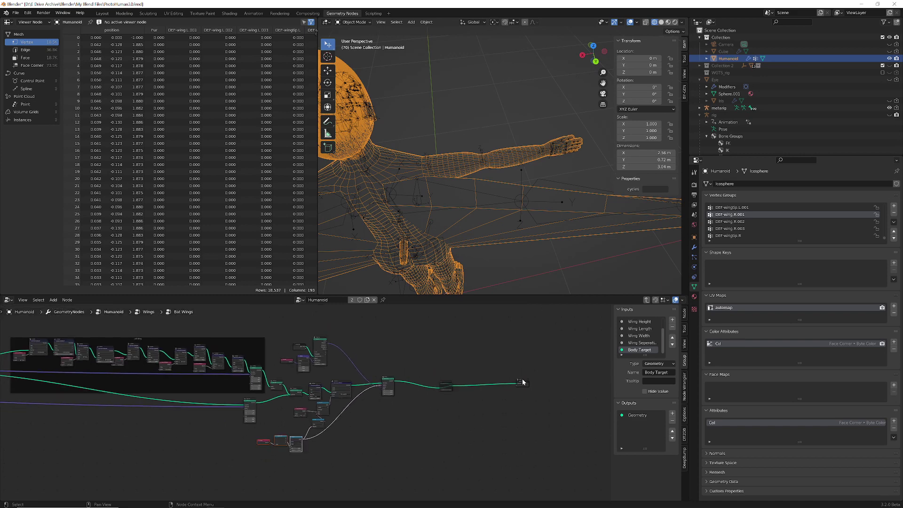
middle_drag(587, 289, 521, 235)
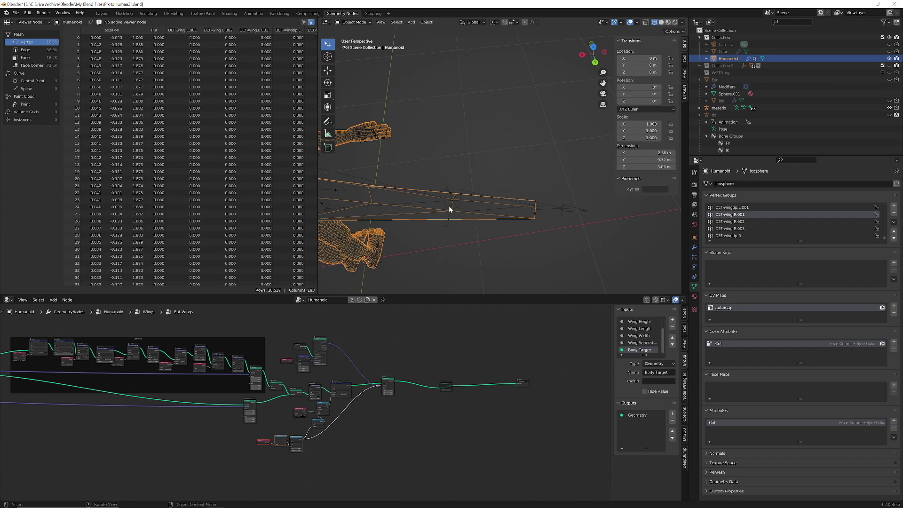
click(660, 22)
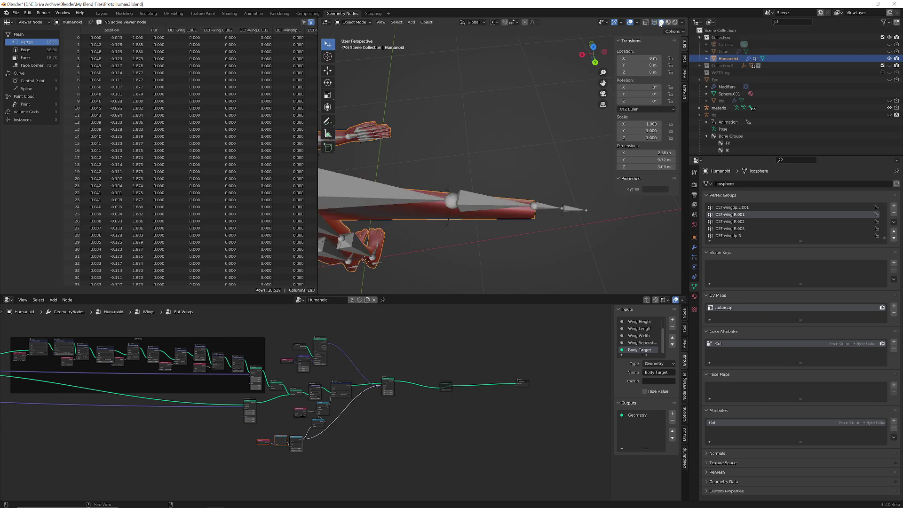
Step: Enter Weight Paint and view the DEF-wing.R.003, then DEF-wing.R.002 weights on the right wing
click(352, 22)
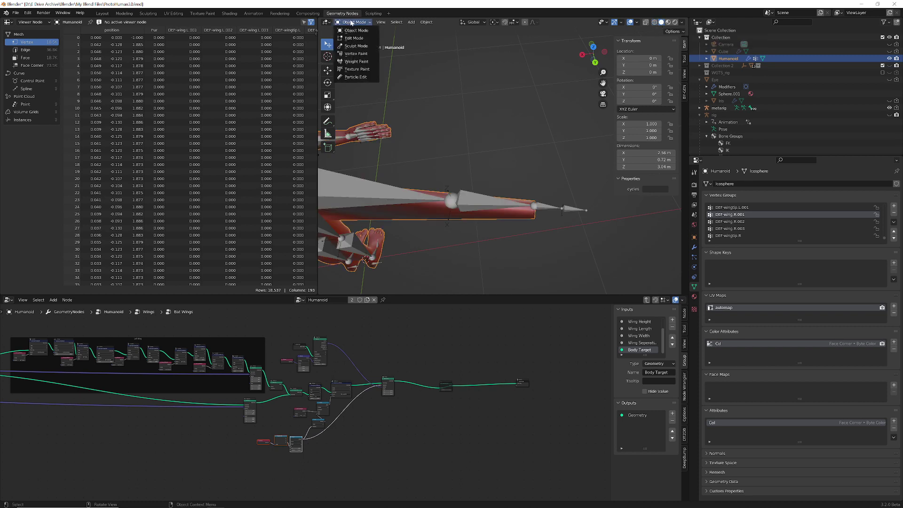
click(356, 61)
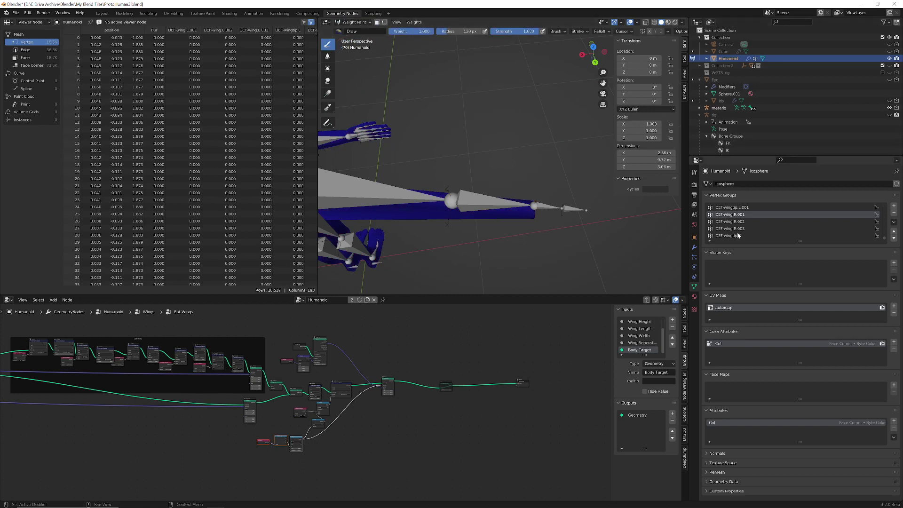
click(719, 230)
mouse_move(517, 197)
middle_down()
mouse_move(544, 183)
mouse_move(534, 191)
middle_up()
scroll(534, 191, down, 5)
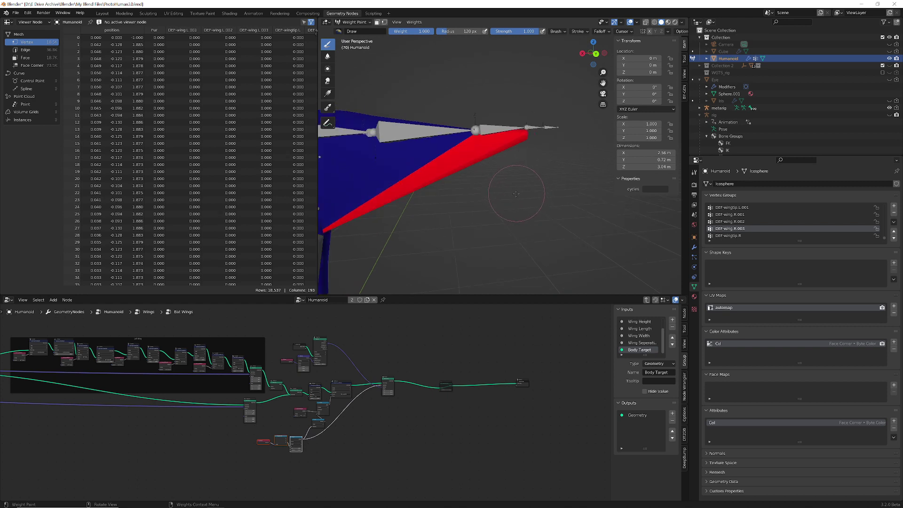
shift+middle_drag(490, 211, 524, 210)
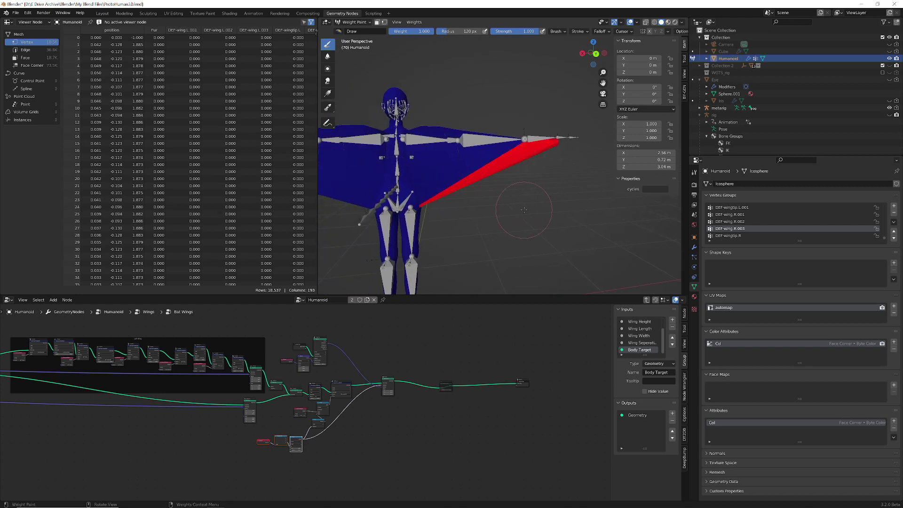
click(745, 222)
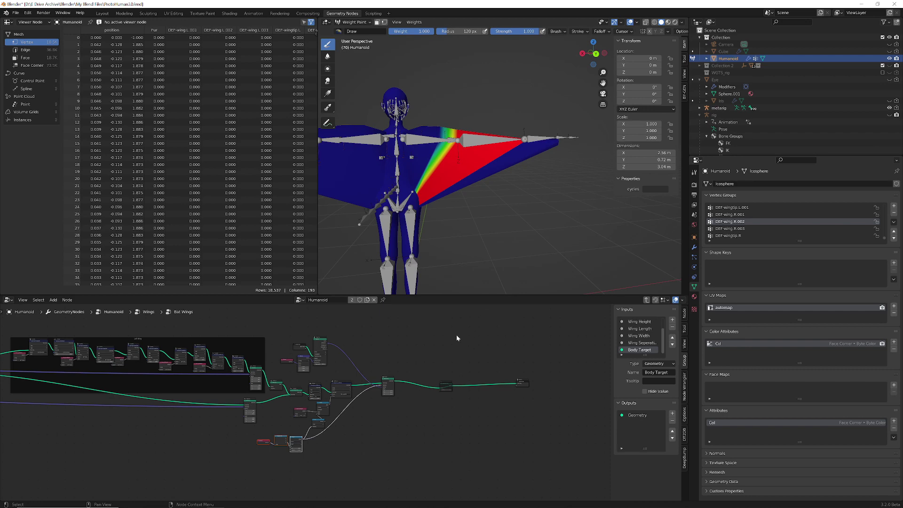
Step: Zoom and pan the node editor toward the First Wing Bone frame's nodes
ctrl+scroll(192, 427, left, 10)
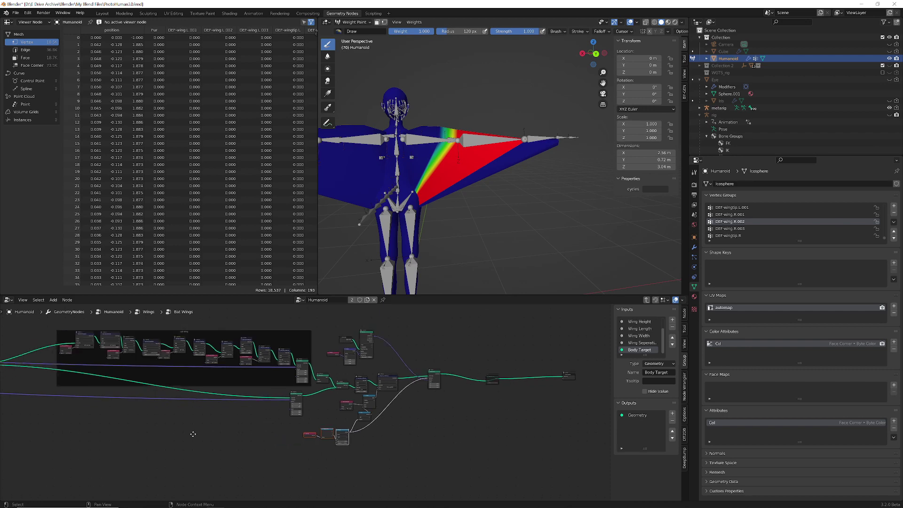
scroll(216, 413, up, 2)
ctrl+scroll(421, 432, left, 8)
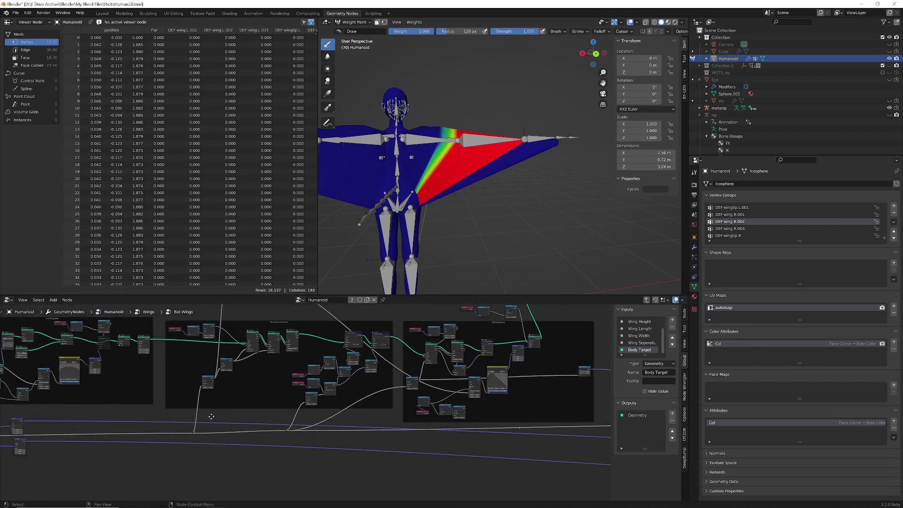
scroll(223, 411, up, 2)
scroll(323, 419, up, 4)
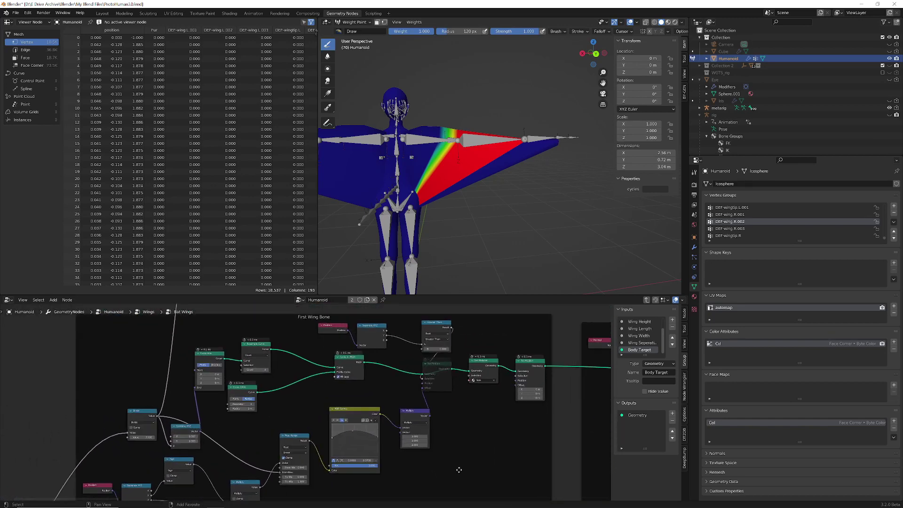
ctrl+scroll(423, 465, right, 8)
shift+scroll(414, 456, down, 2)
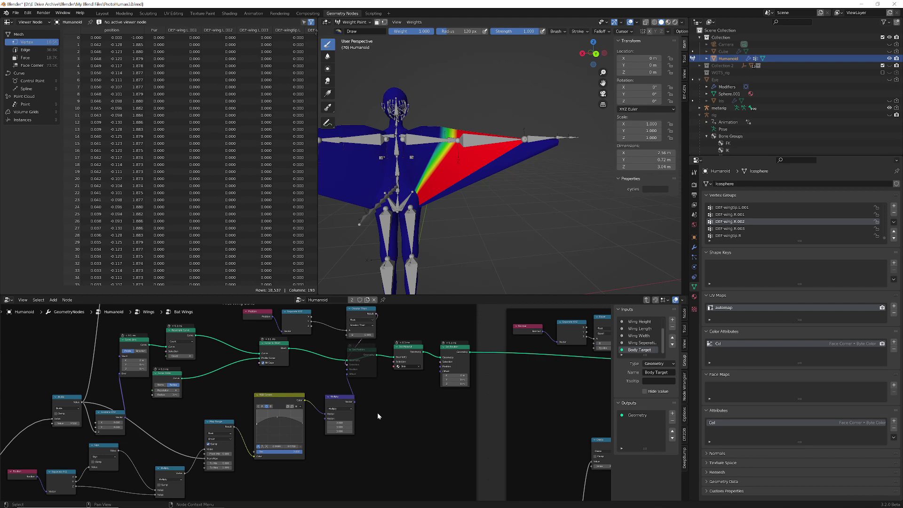
scroll(379, 417, up, 1)
middle_drag(379, 417, 486, 367)
scroll(339, 363, down, 3)
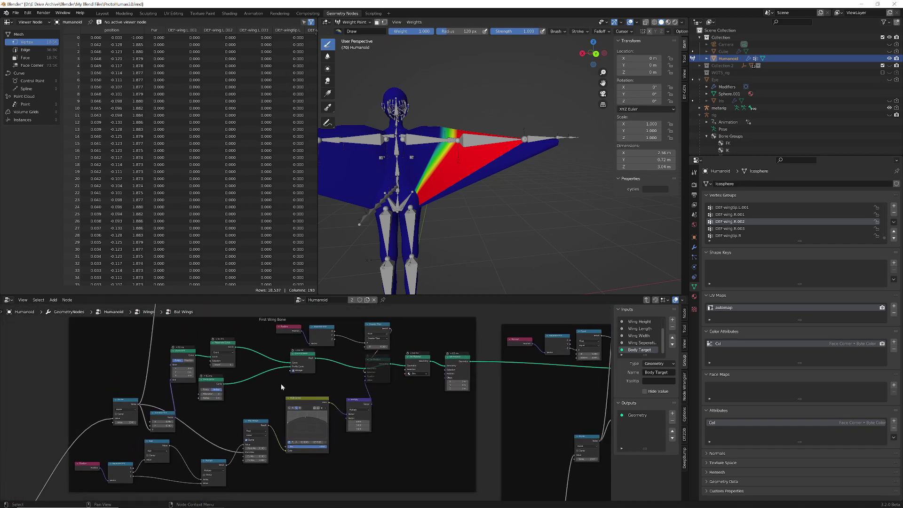
scroll(271, 414, down, 5)
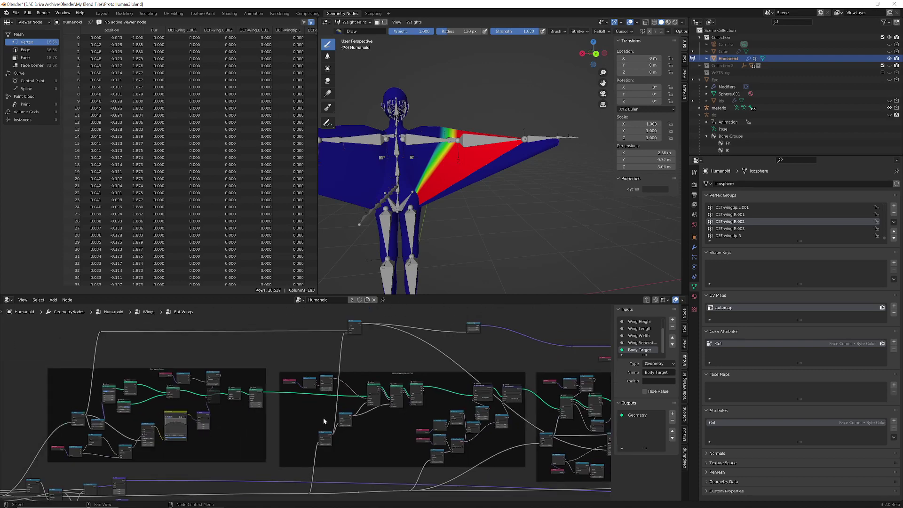
scroll(324, 421, up, 6)
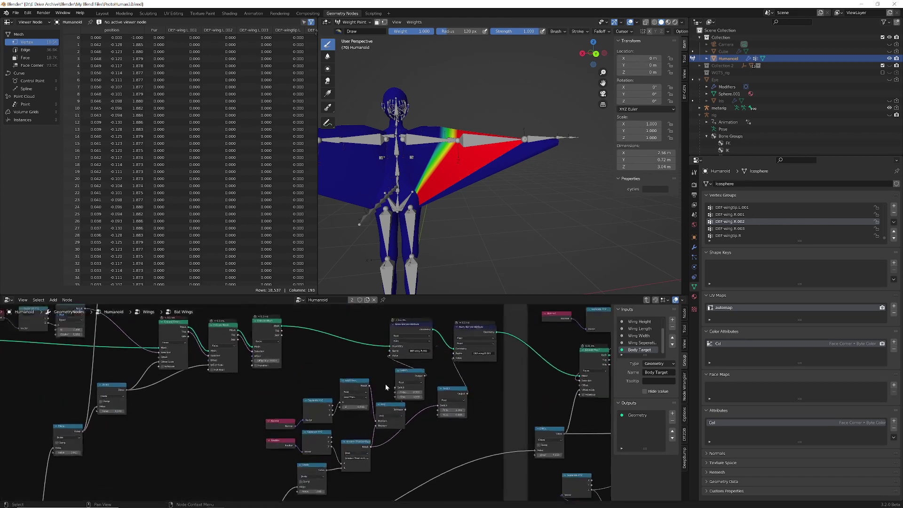
scroll(385, 386, up, 1)
Step: Bring the Second Wing Bone Pair mask nodes into view and nudge the Greater Than or Equal node
middle_drag(389, 371, 289, 415)
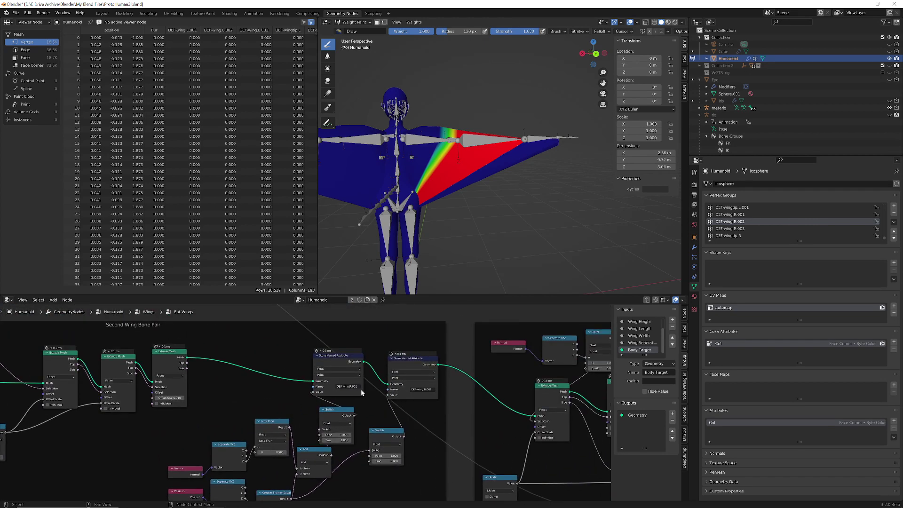
middle_drag(362, 392, 368, 328)
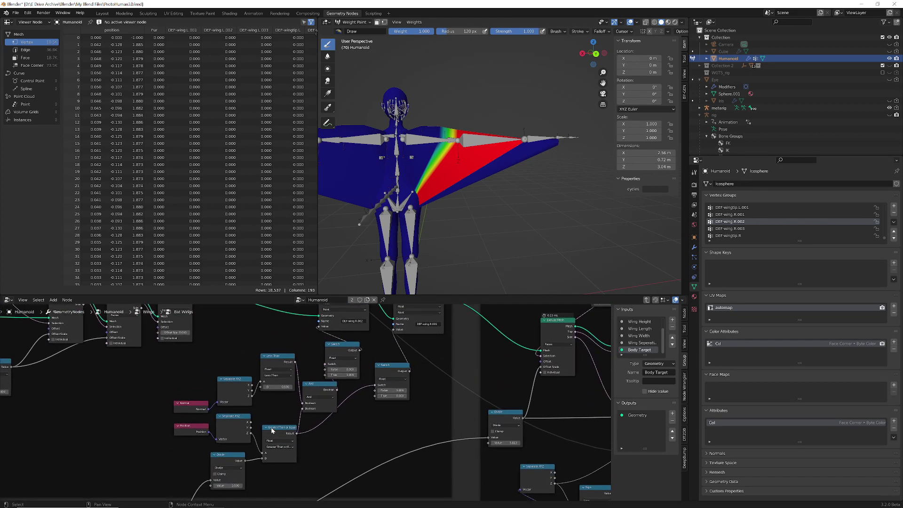
mouse_move(271, 429)
mouse_down()
mouse_move(282, 434)
mouse_move(276, 443)
mouse_up()
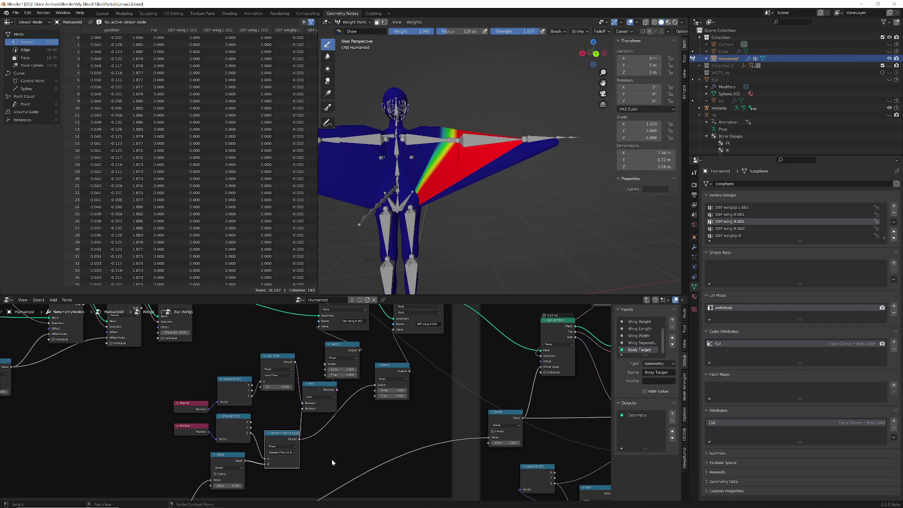
scroll(321, 463, up, 1)
Step: Change the Compare node operation to Greater Than, then pull back toward the Third Wing Bone frame
middle_drag(320, 463, 351, 463)
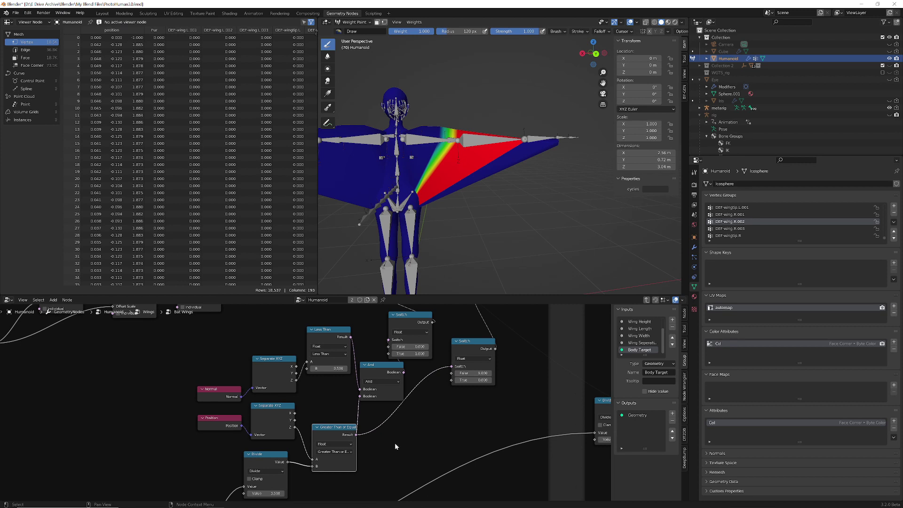
click(338, 452)
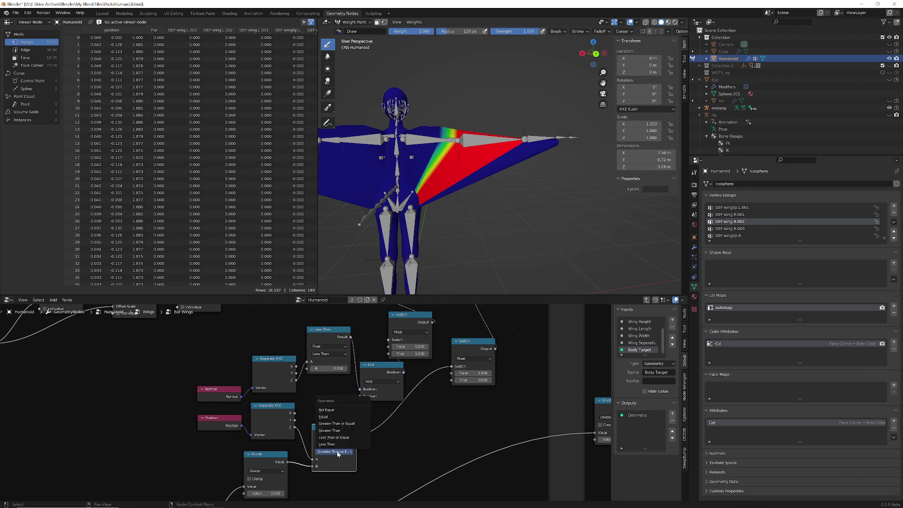
click(348, 431)
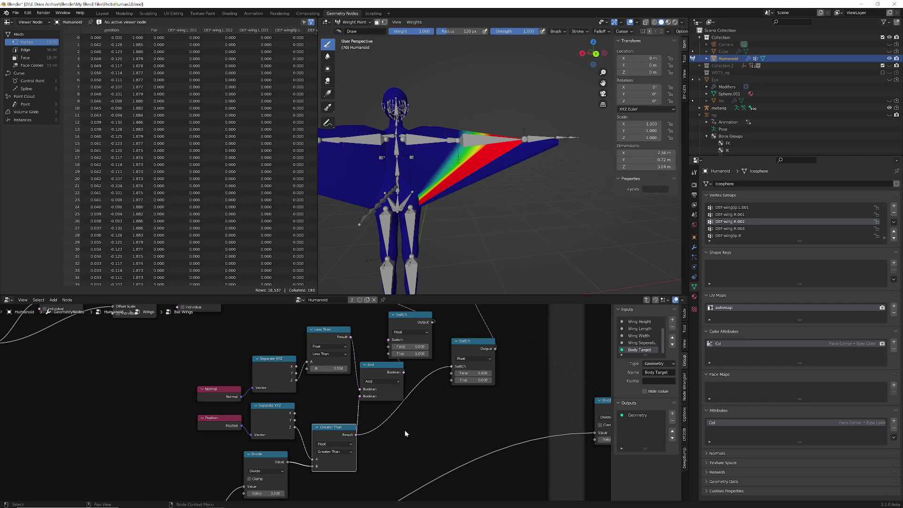
scroll(424, 419, down, 5)
middle_drag(405, 425, 184, 404)
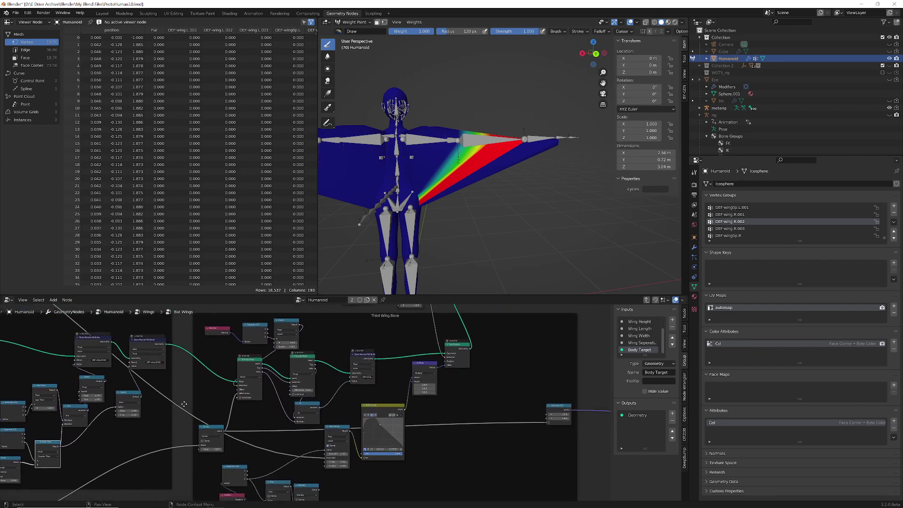
Step: Widen the Third Wing Bone's Store Named Attribute node to show DEF-wing.R.003, then pan to the Extrude nodes
scroll(382, 370, up, 3)
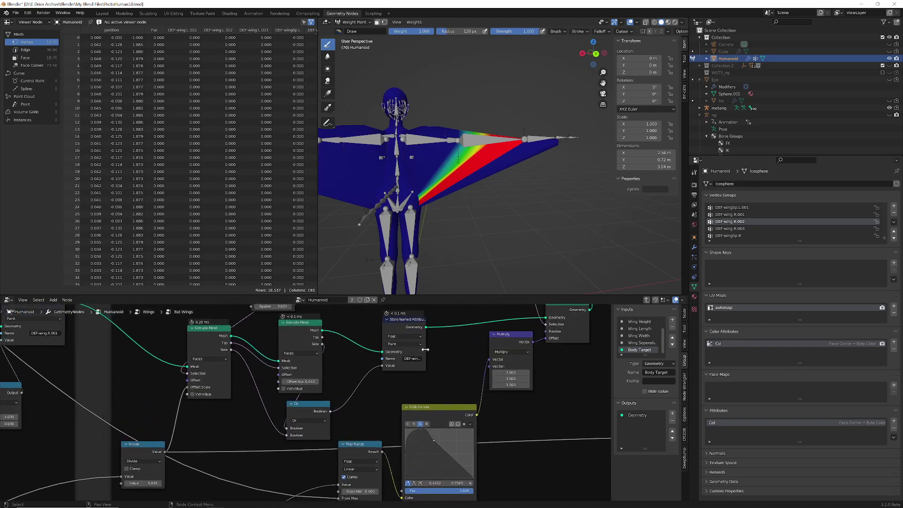
click(425, 350)
drag(425, 351, 443, 351)
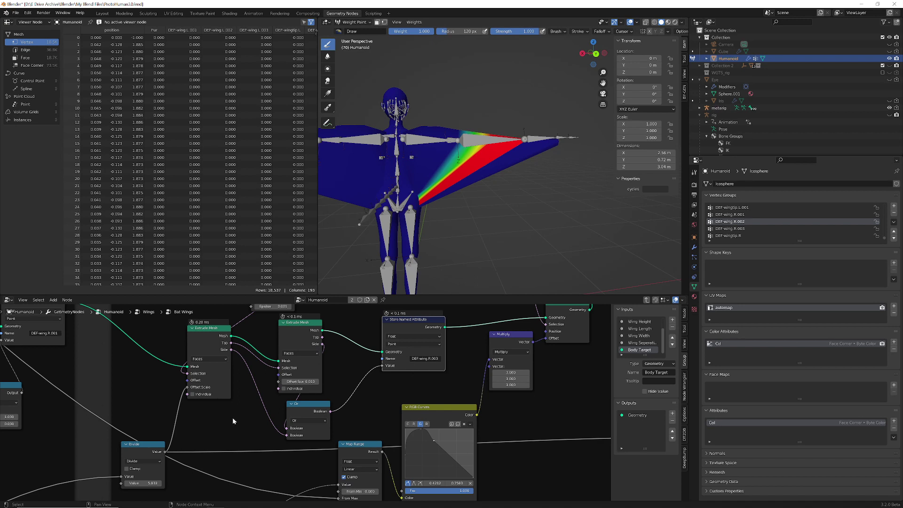
middle_drag(135, 397, 391, 371)
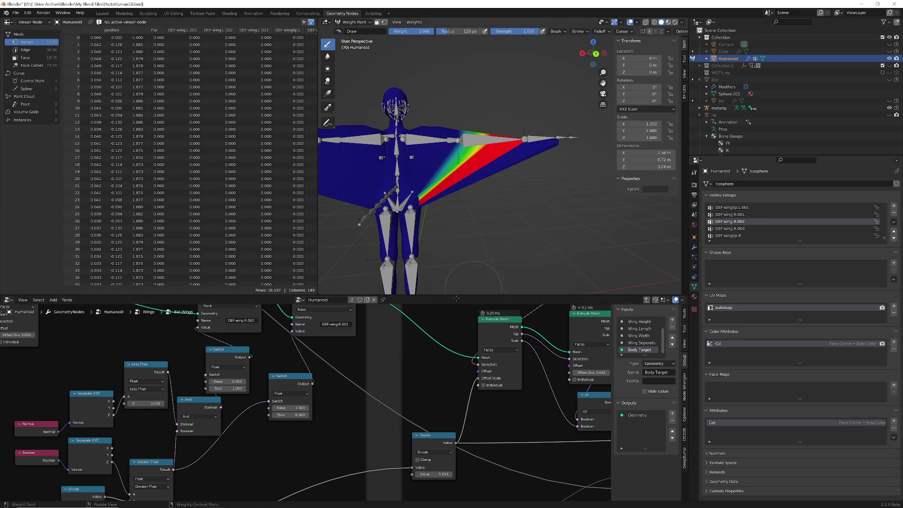
scroll(283, 442, down, 1)
middle_drag(284, 446, 306, 414)
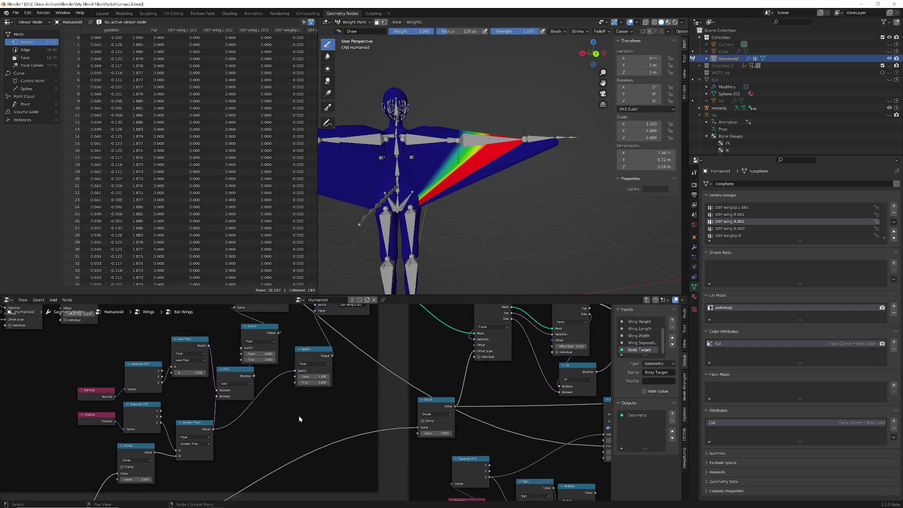
Step: Display the DEF-wing.R.001 vertex group weights and orbit to inspect the inner wing gradient
click(725, 215)
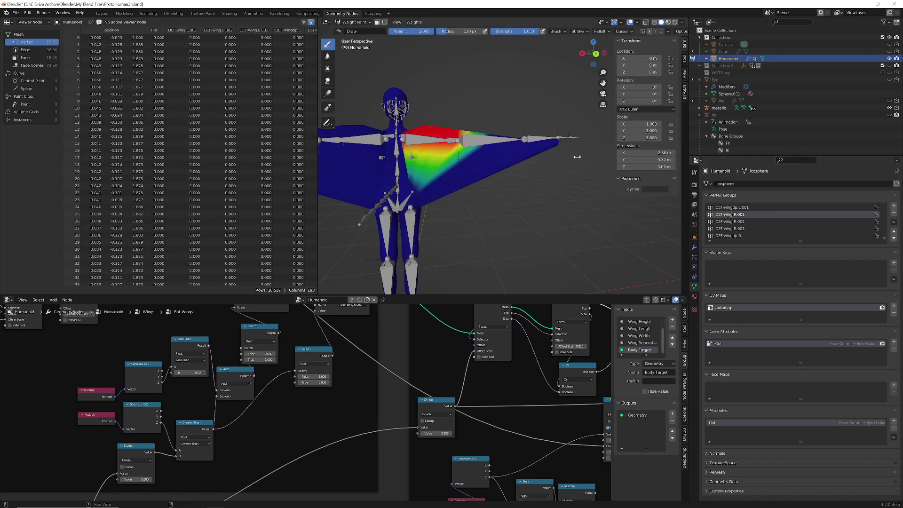
mouse_move(517, 141)
middle_down()
mouse_move(461, 113)
mouse_move(515, 139)
middle_up()
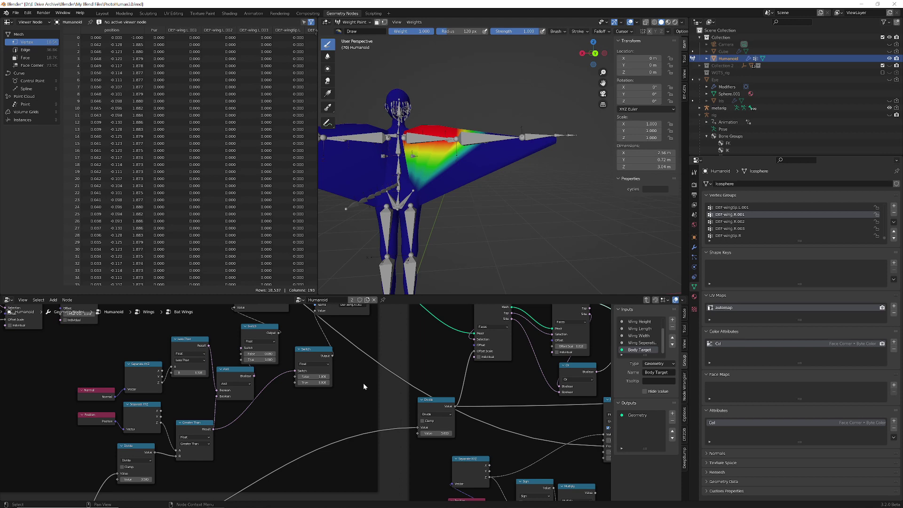
scroll(363, 382, down, 2)
Step: Pan to the second bone pair's Extrude Mesh nodes and pull a link from the Top output
ctrl+scroll(363, 382, right, 8)
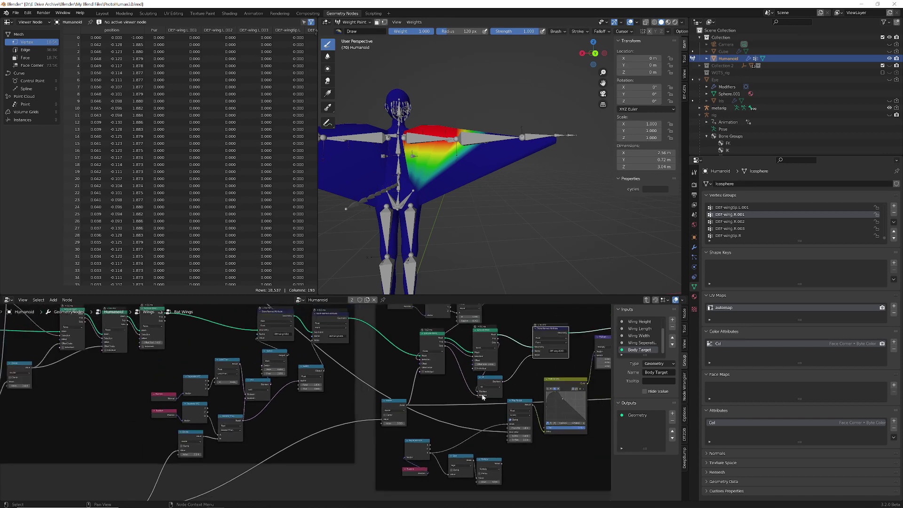
scroll(357, 362, up, 2)
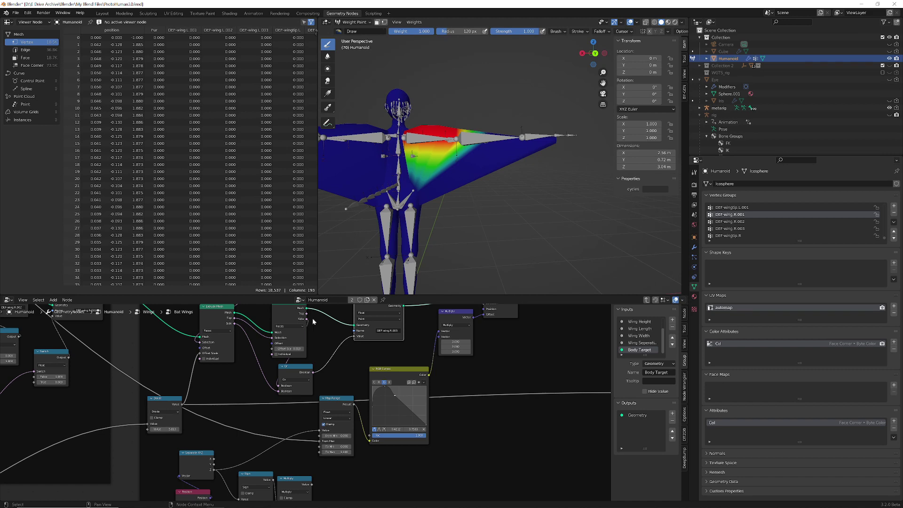
middle_drag(402, 346, 502, 394)
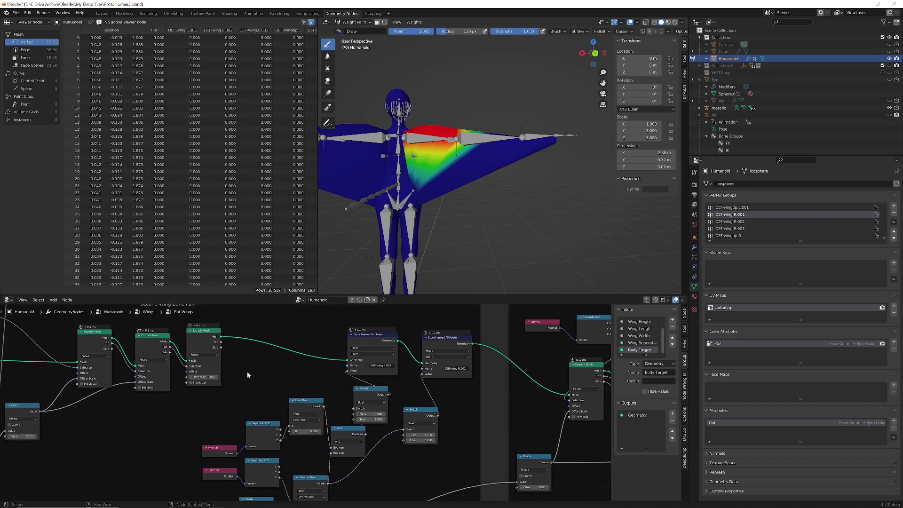
middle_drag(247, 372, 283, 370)
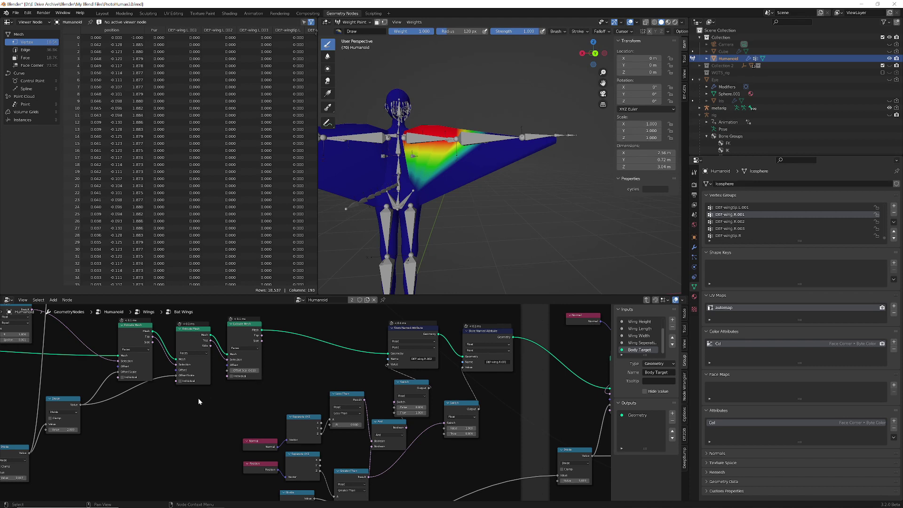
middle_drag(199, 399, 212, 383)
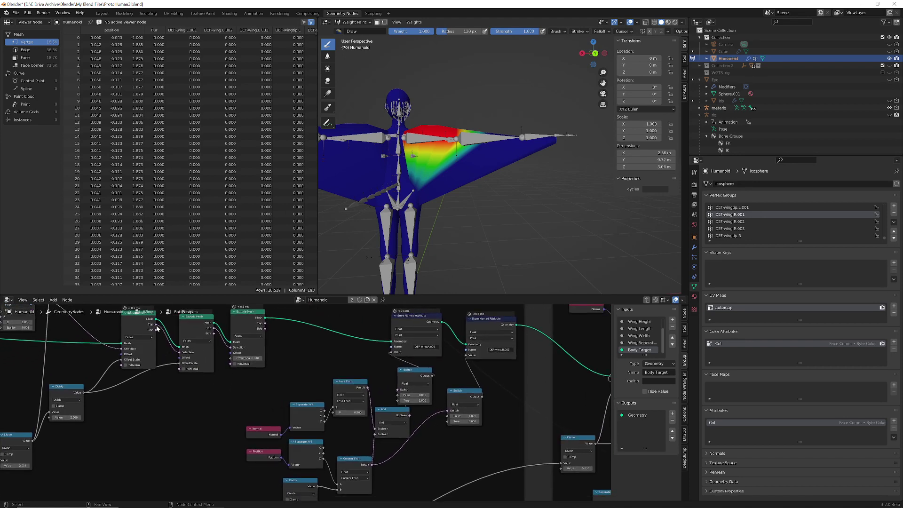
drag(156, 325, 182, 403)
Step: Add a Boolean Or node combining Extrude Mesh's Top and Side outputs
drag(156, 330, 183, 418)
text(or)
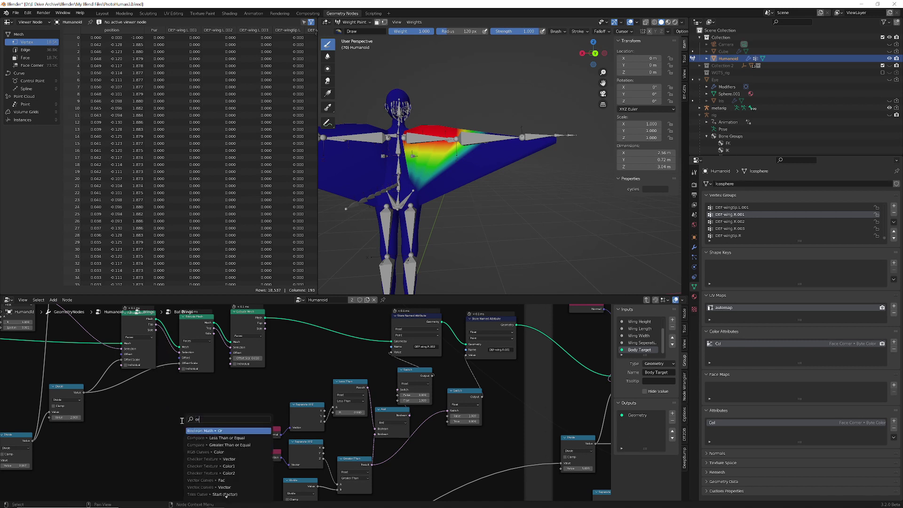
key(Return)
click(201, 396)
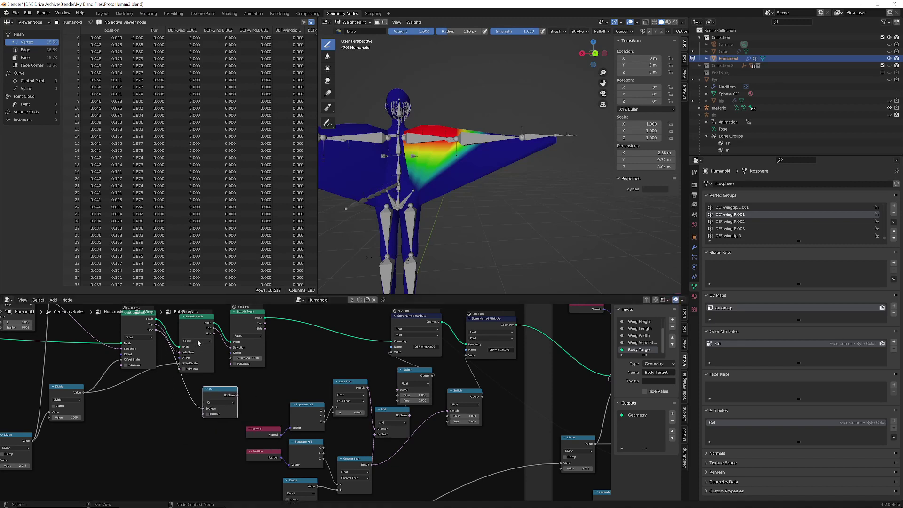
drag(214, 333, 203, 413)
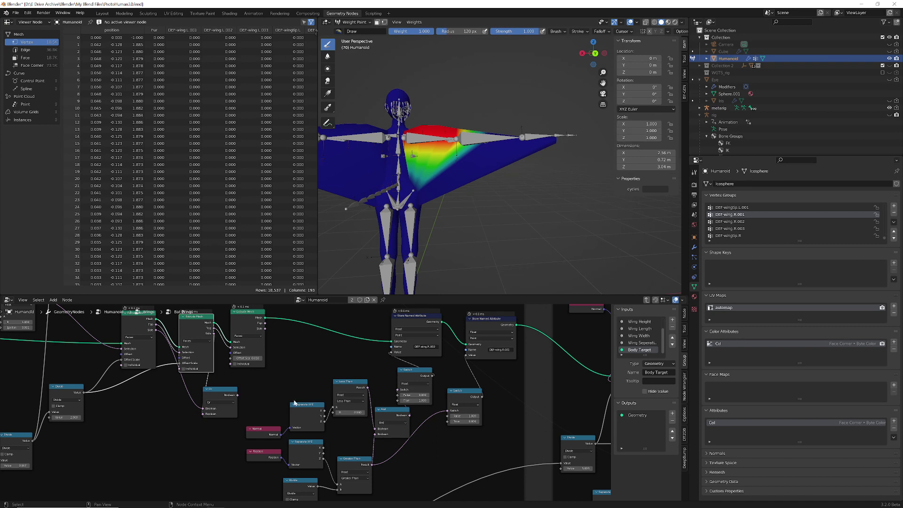
Step: Chain a second Or node with another Side output and wire it into Store Named Attribute's Value
drag(238, 398, 285, 376)
text(or)
key(Return)
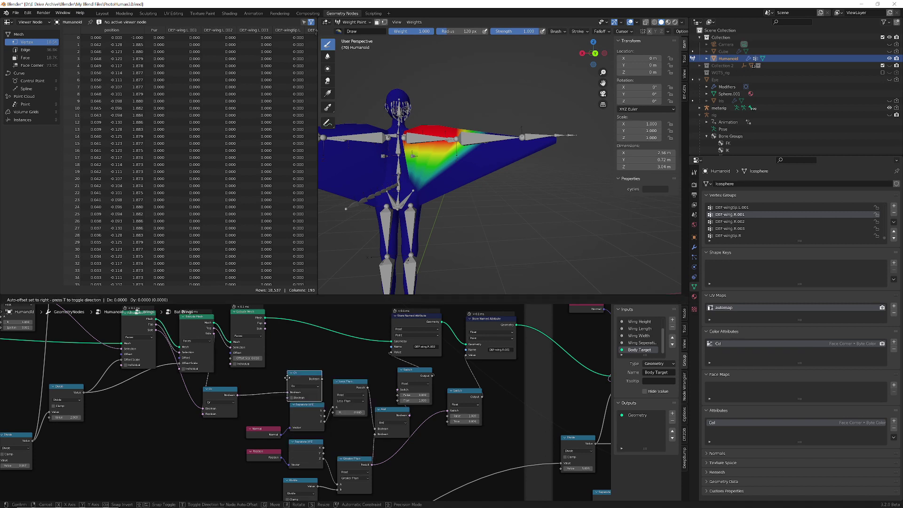
click(296, 355)
drag(265, 328, 294, 376)
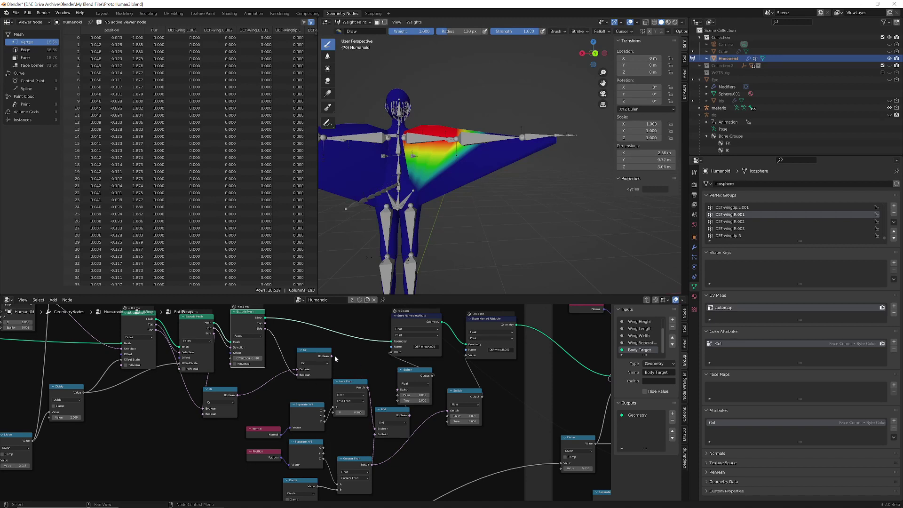
drag(331, 356, 393, 355)
drag(332, 356, 391, 352)
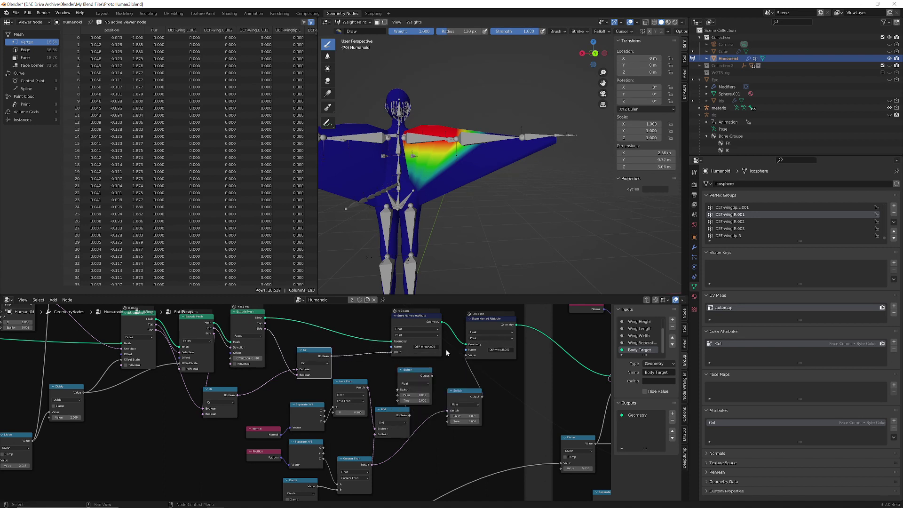
Step: Show DEF-wing.R.002 weights, set Compare to Greater Than or Equal, and wire Or into Store Value
click(742, 223)
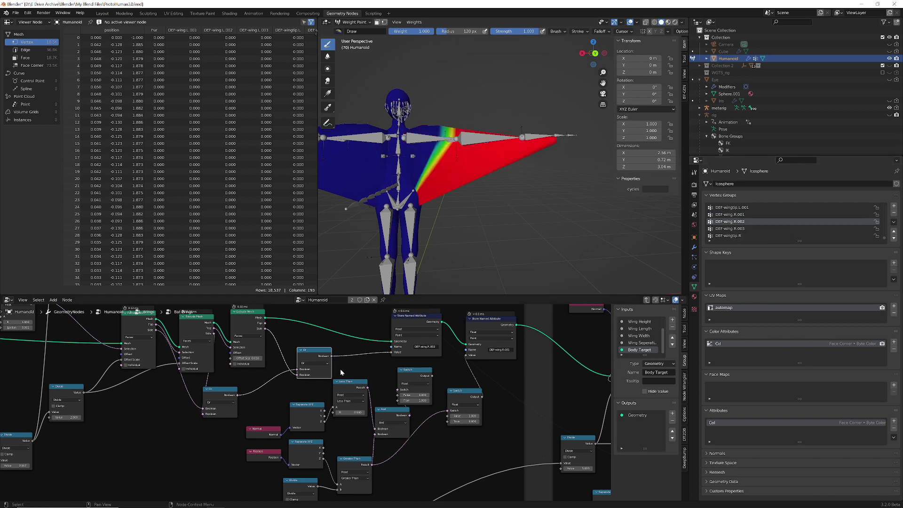
key(ctrl+z)
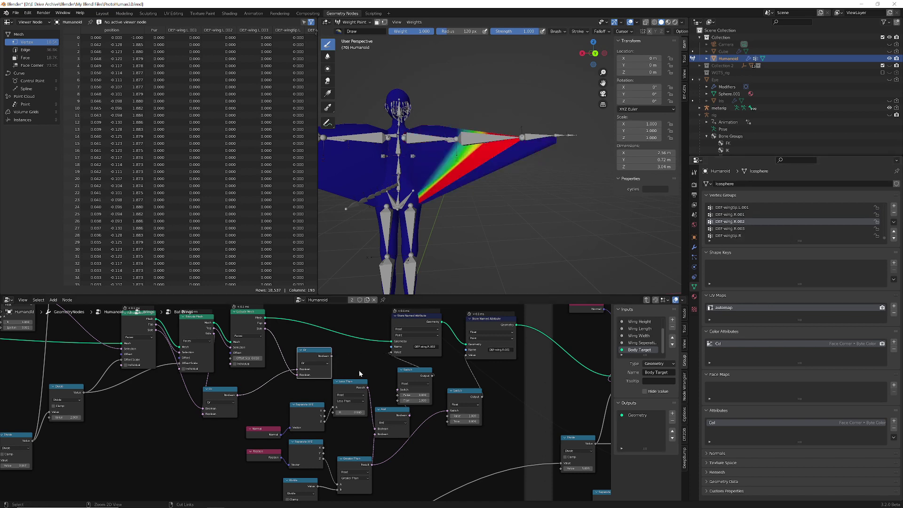
middle_drag(379, 472, 391, 445)
click(366, 450)
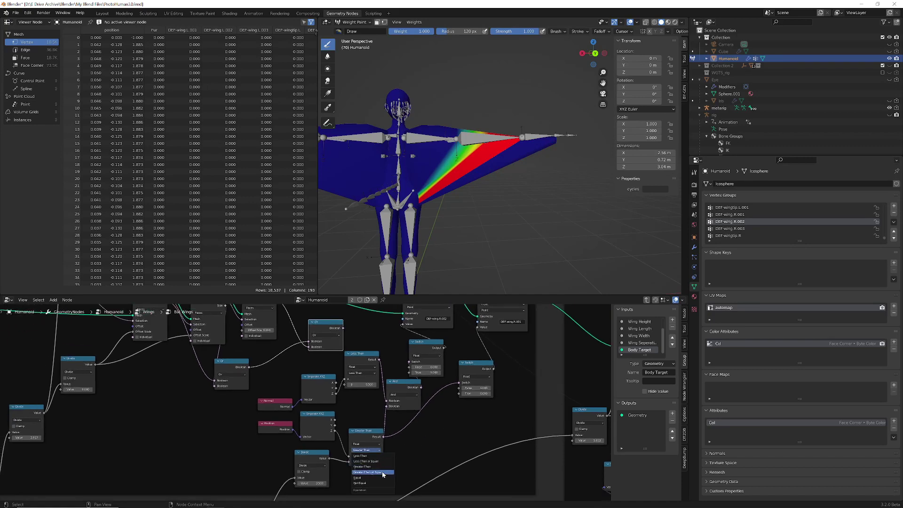
click(383, 472)
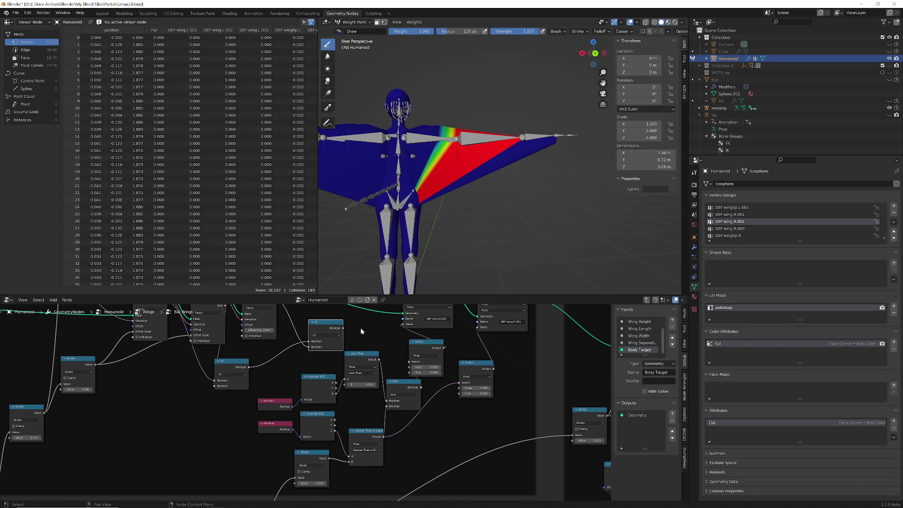
middle_drag(360, 328, 358, 380)
drag(340, 378, 400, 375)
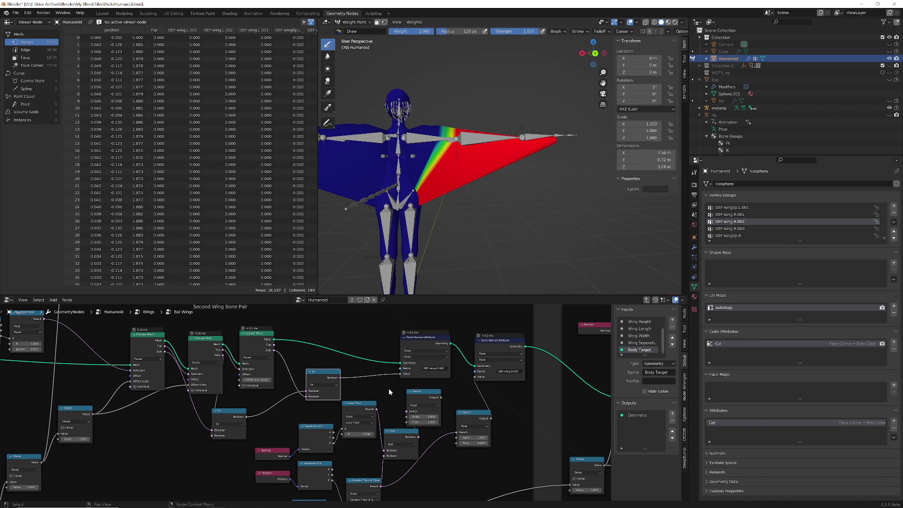
Step: Pan across the node tree from the wing node groups to the Third Wing Bone frame
middle_drag(389, 388, 148, 358)
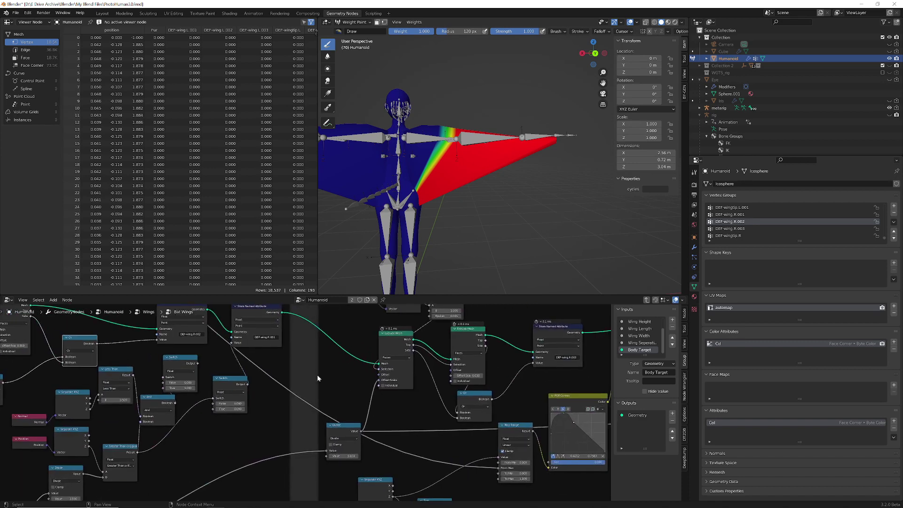
middle_drag(300, 372, 449, 414)
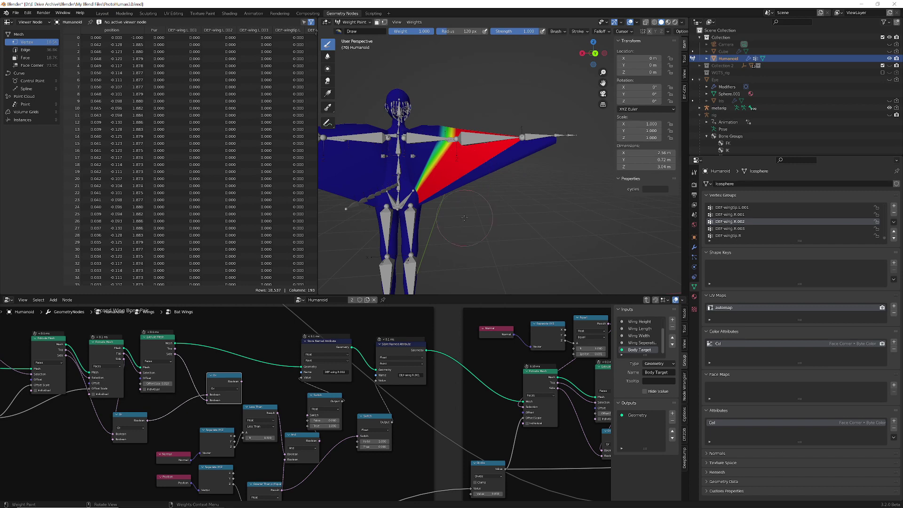
middle_drag(462, 423, 261, 411)
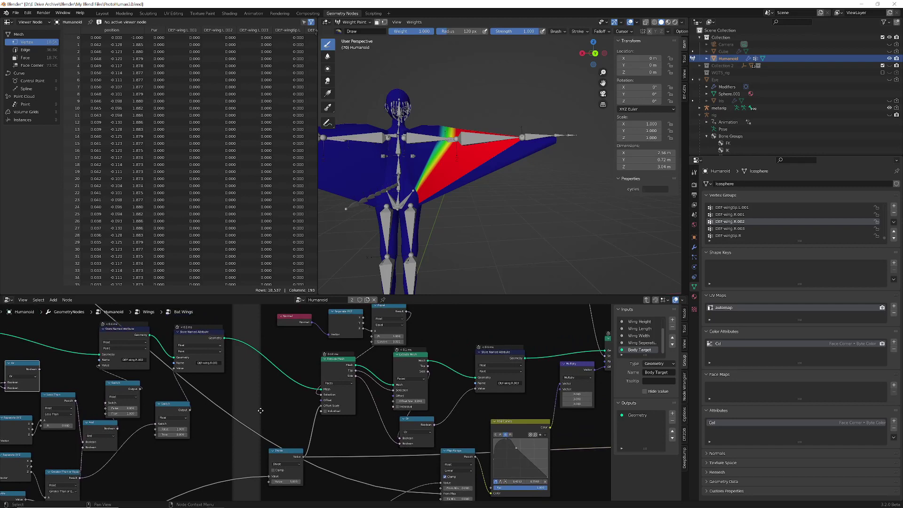
middle_drag(260, 410, 182, 405)
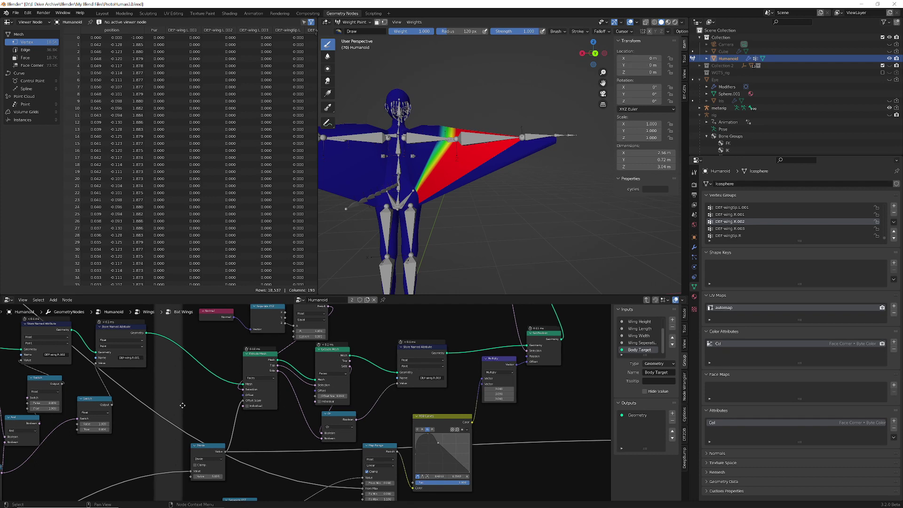
middle_drag(182, 405, 222, 396)
scroll(222, 397, down, 5)
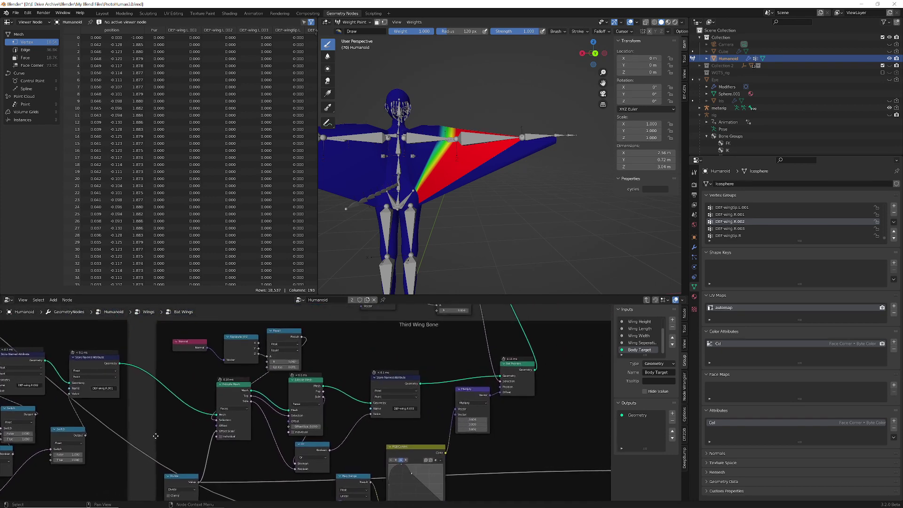
middle_drag(227, 364, 197, 330)
Step: Center on the wing-bone frames and connect the Or result to Store Named Attribute's Value
scroll(375, 433, up, 6)
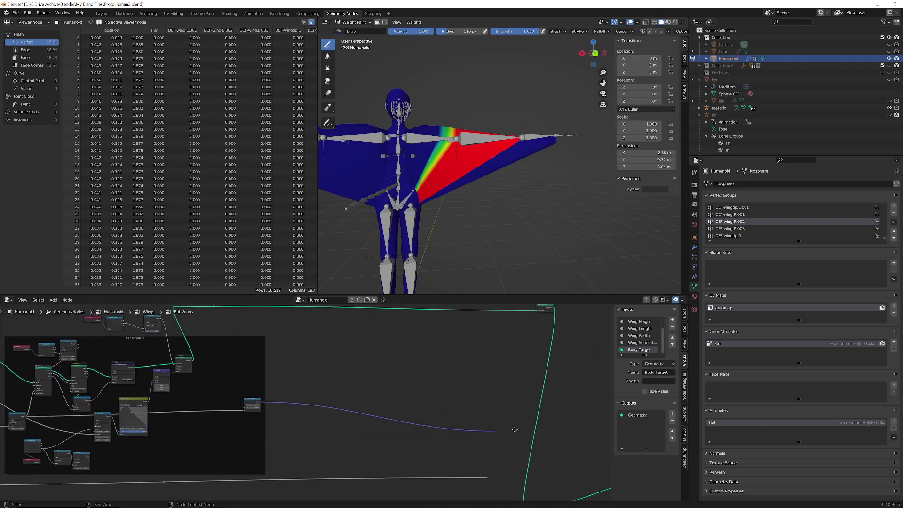
scroll(376, 434, up, 2)
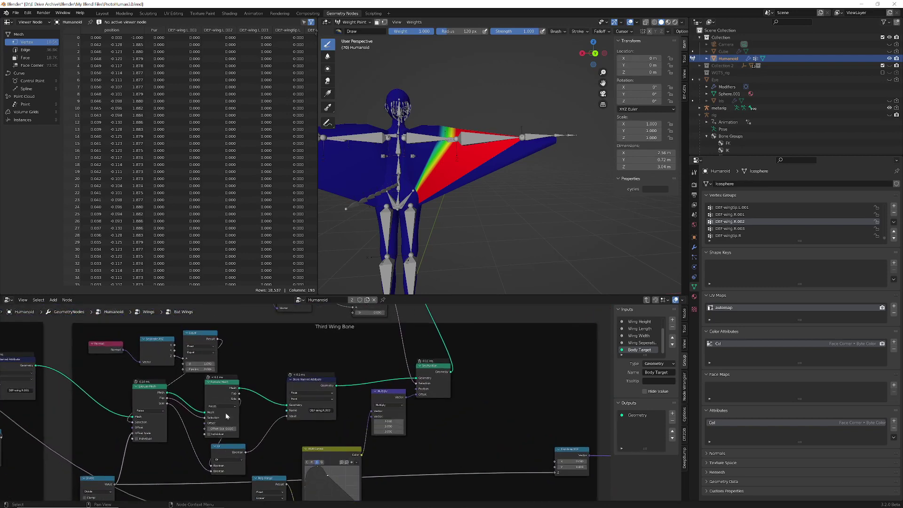
middle_drag(55, 408, 431, 382)
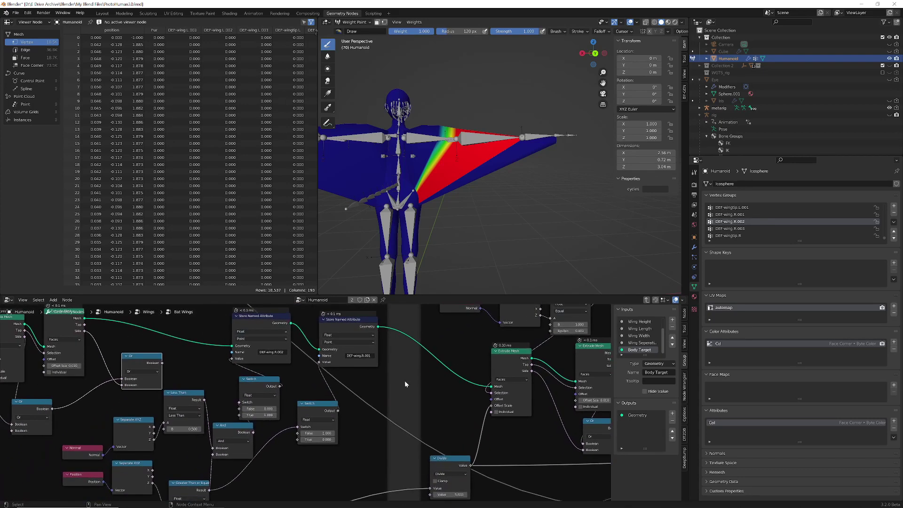
scroll(405, 383, down, 1)
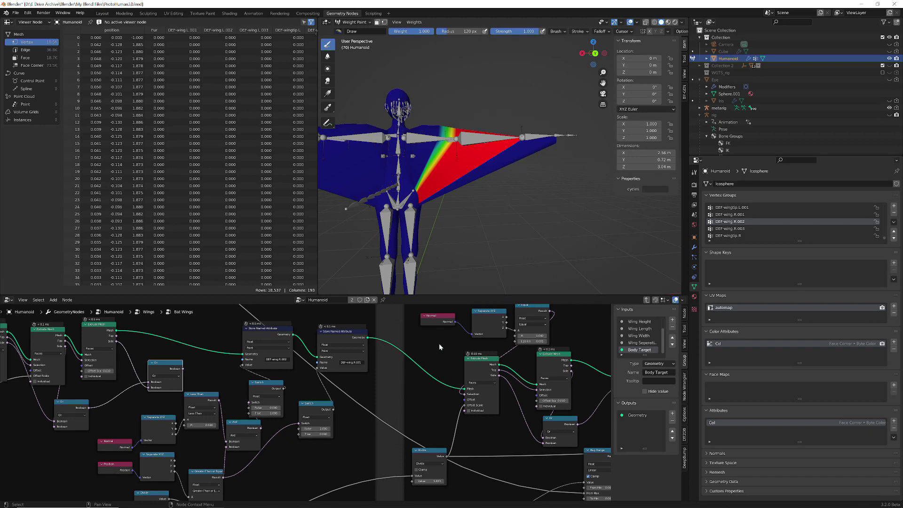
middle_drag(440, 346, 430, 365)
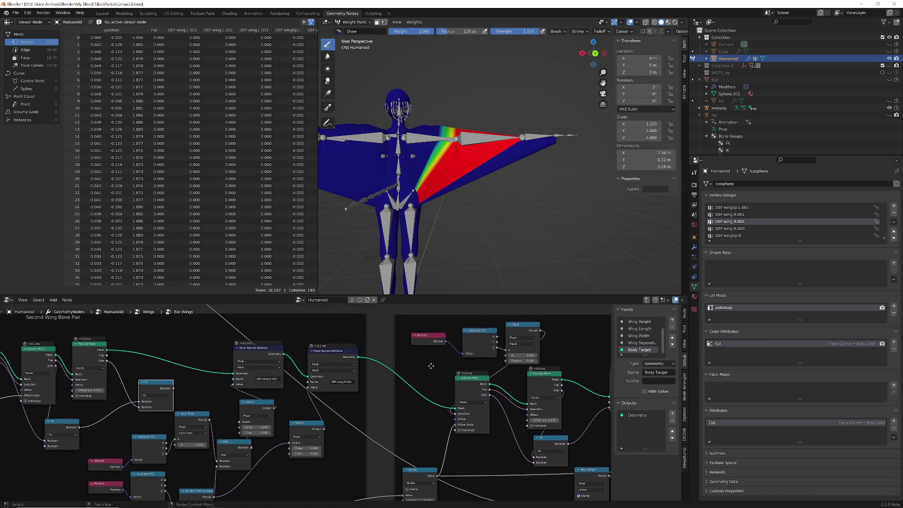
drag(108, 356, 455, 414)
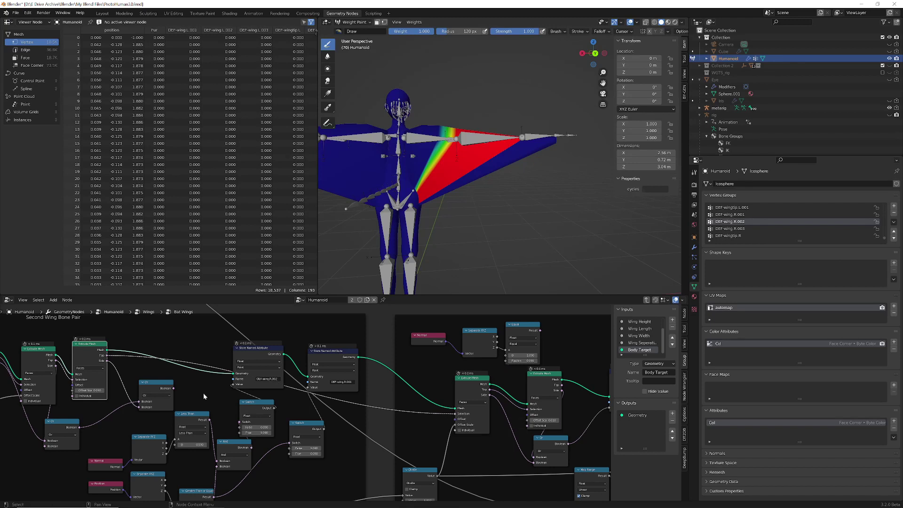
drag(174, 388, 235, 386)
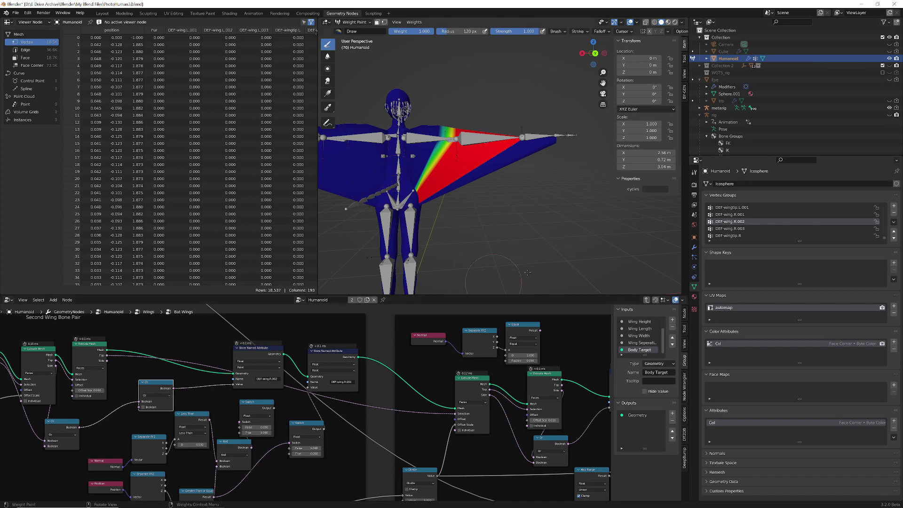
click(694, 249)
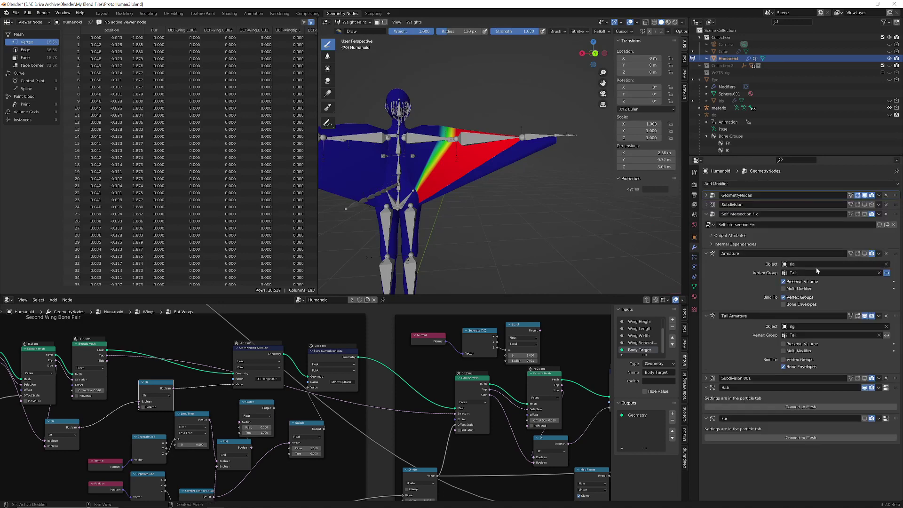
click(864, 254)
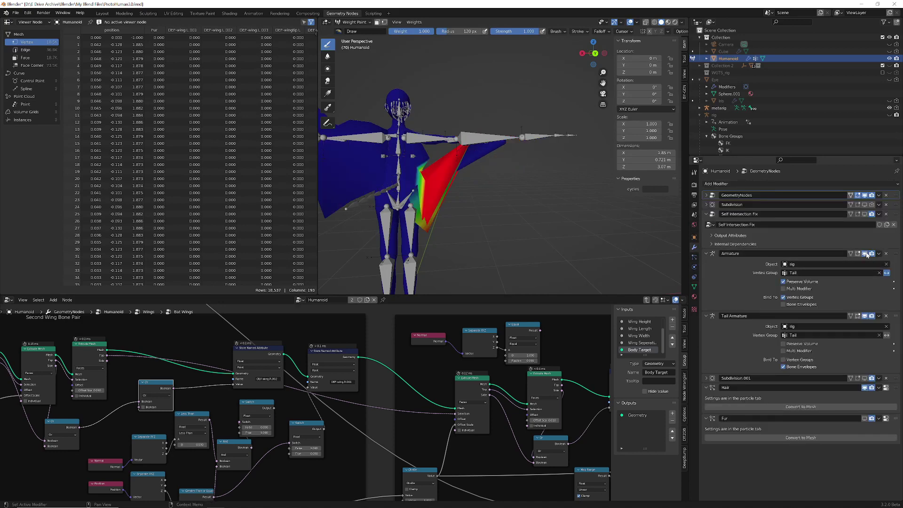
mouse_move(541, 202)
middle_down()
mouse_move(418, 208)
mouse_move(610, 215)
mouse_move(604, 225)
mouse_move(437, 198)
mouse_move(412, 167)
middle_up()
scroll(612, 212, up, 2)
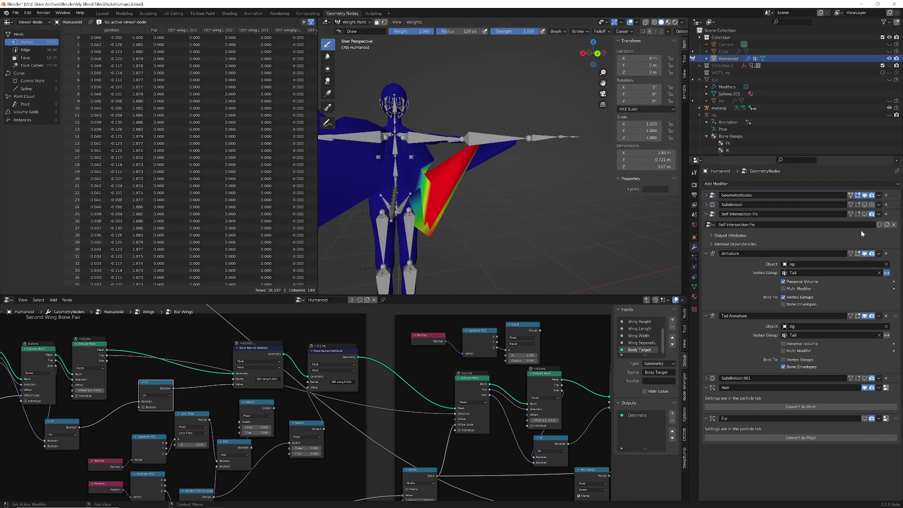
click(864, 254)
middle_drag(320, 334, 298, 359)
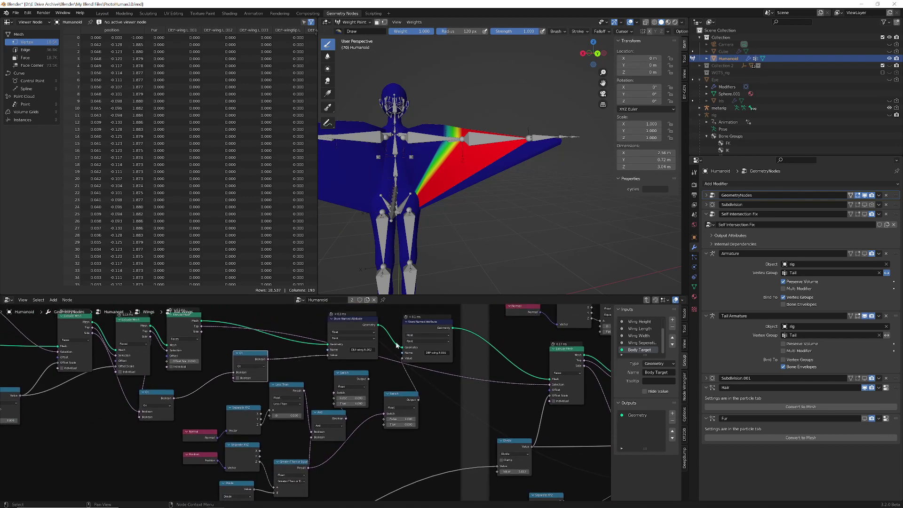
Step: In Object Data's Vertex Groups, display DEF-wing.R.001 and then DEF-wing.R.002 weights on the wing
click(694, 256)
click(693, 287)
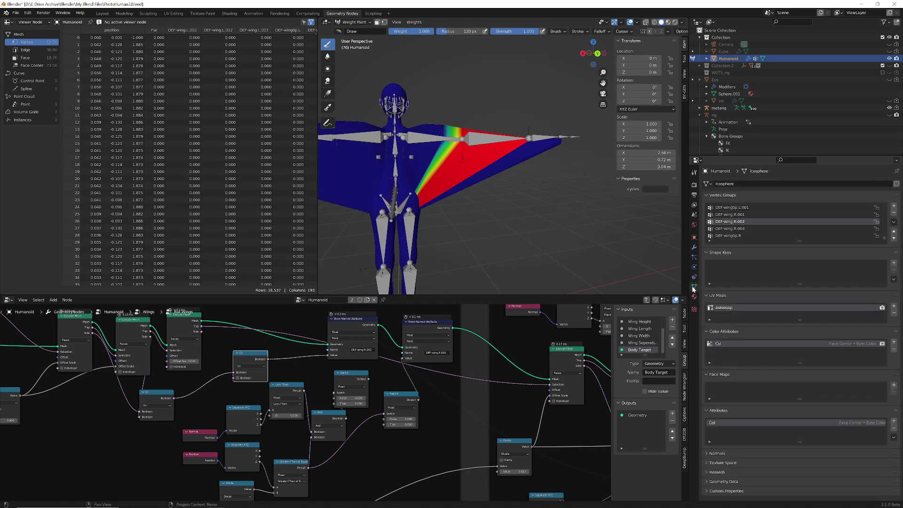
click(734, 214)
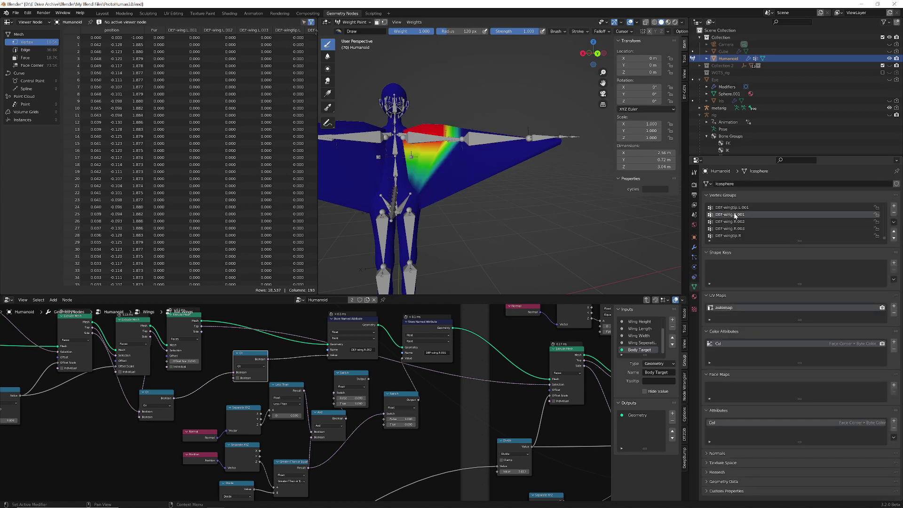
click(735, 221)
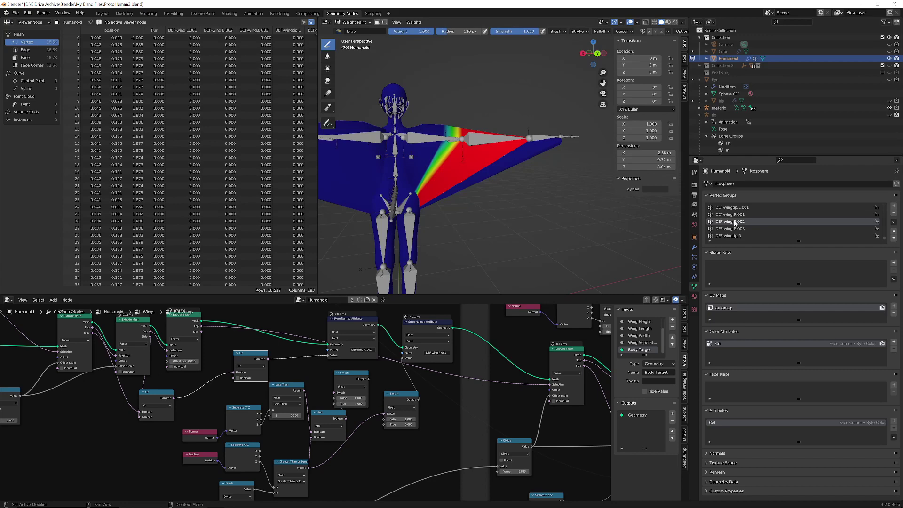
Step: Zoom and pan the node editor over to the output end of the tree
scroll(192, 412, down, 2)
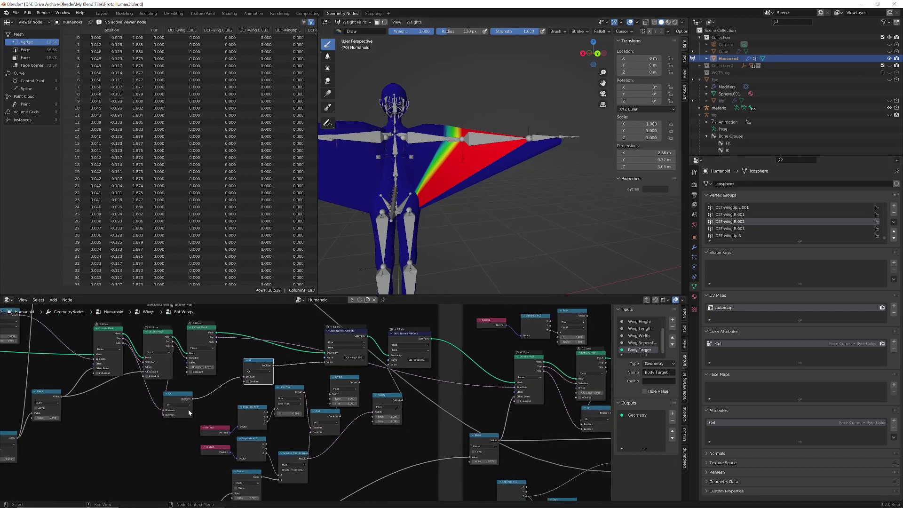
middle_drag(232, 407, 319, 394)
scroll(336, 431, down, 5)
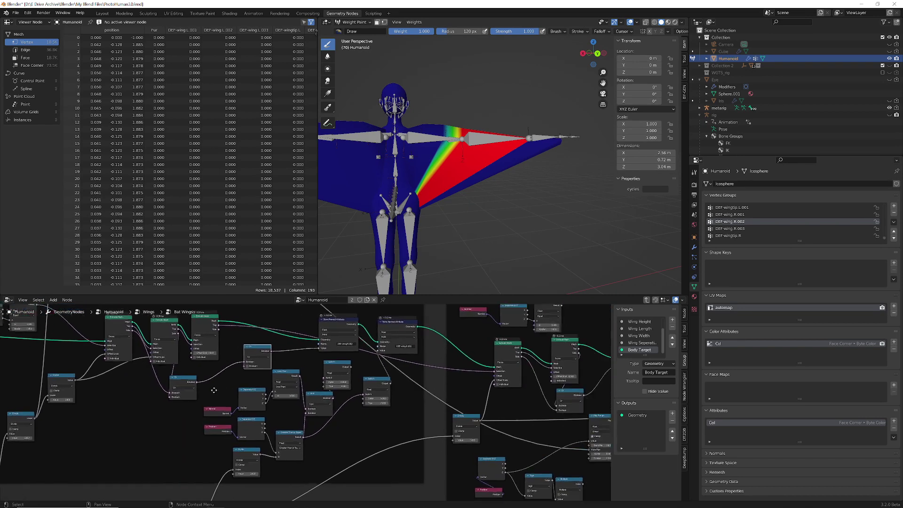
middle_drag(559, 460, 283, 413)
scroll(272, 409, up, 3)
Step: Select the three output-end nodes and move them further right to make room
scroll(271, 409, up, 2)
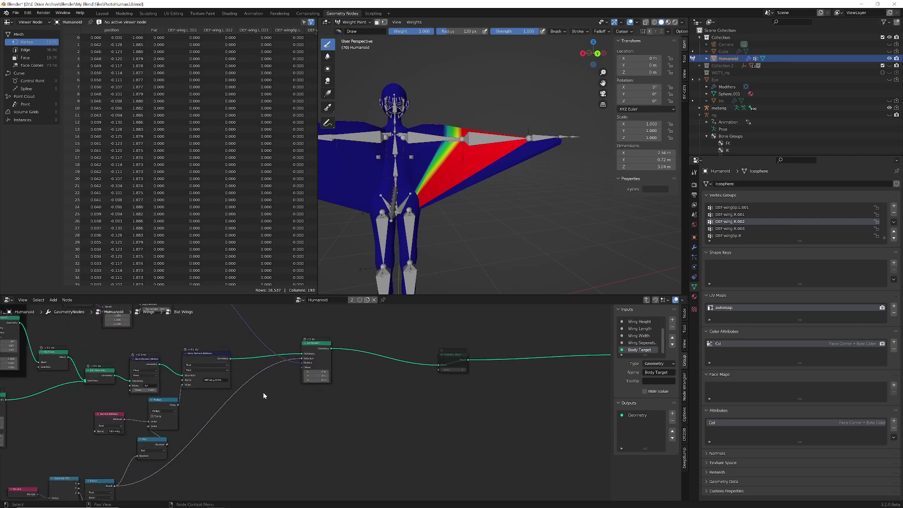
scroll(282, 399, up, 1)
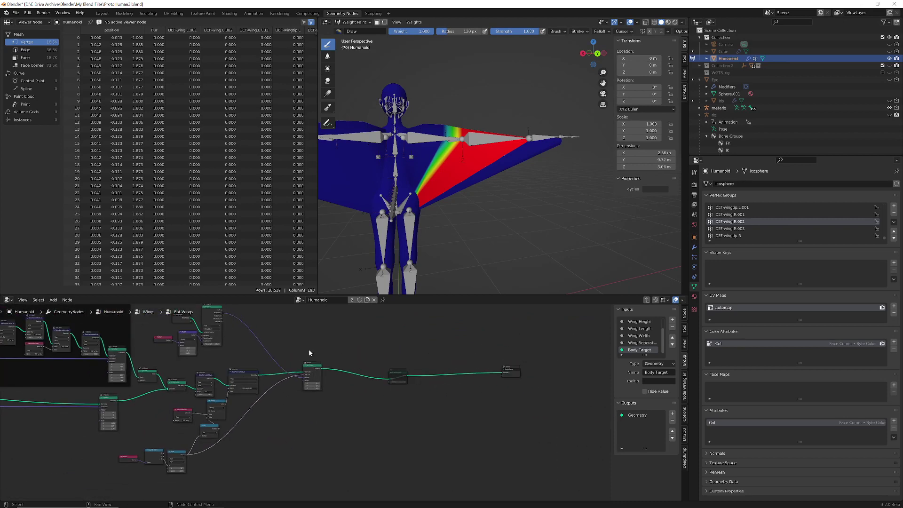
drag(308, 349, 538, 397)
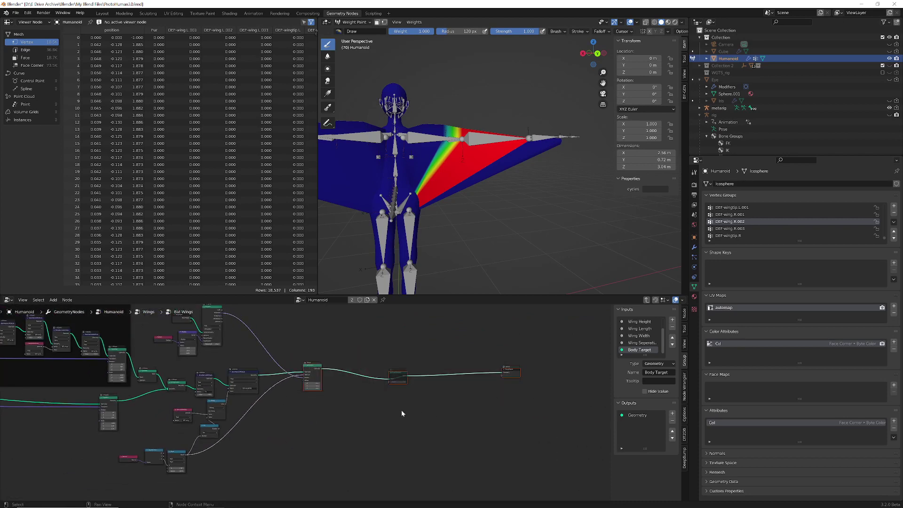
middle_drag(286, 353, 328, 380)
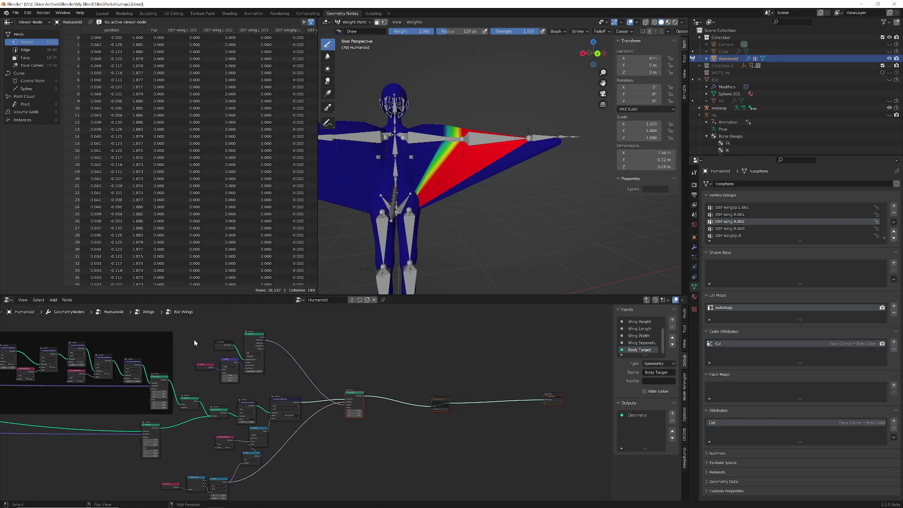
drag(254, 351, 405, 344)
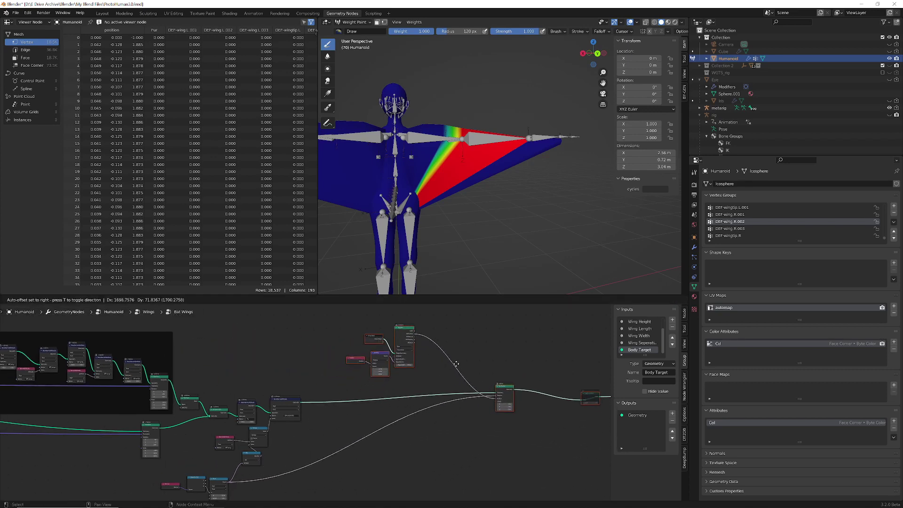
Step: Select the last Store Named Attribute node with its Named Attribute, Multiply and Not nodes
scroll(453, 442, up, 4)
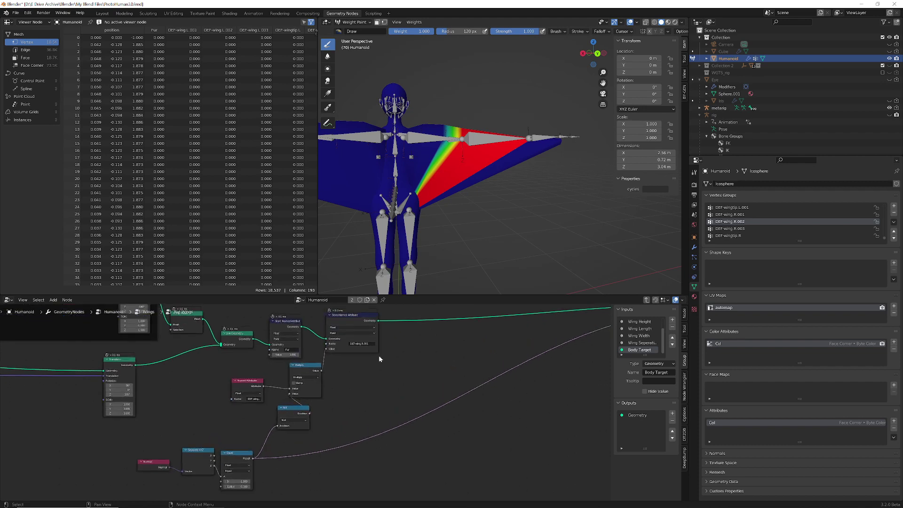
scroll(355, 412, up, 1)
middle_drag(354, 411, 394, 381)
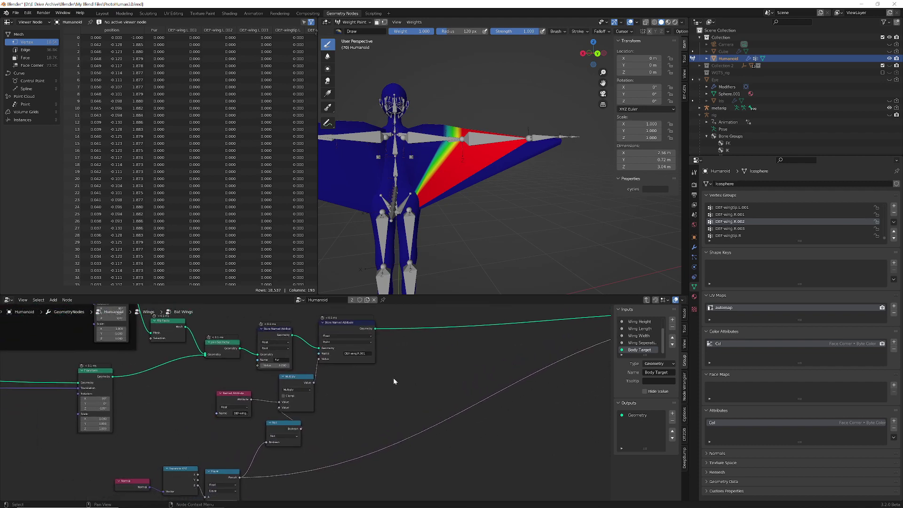
click(333, 330)
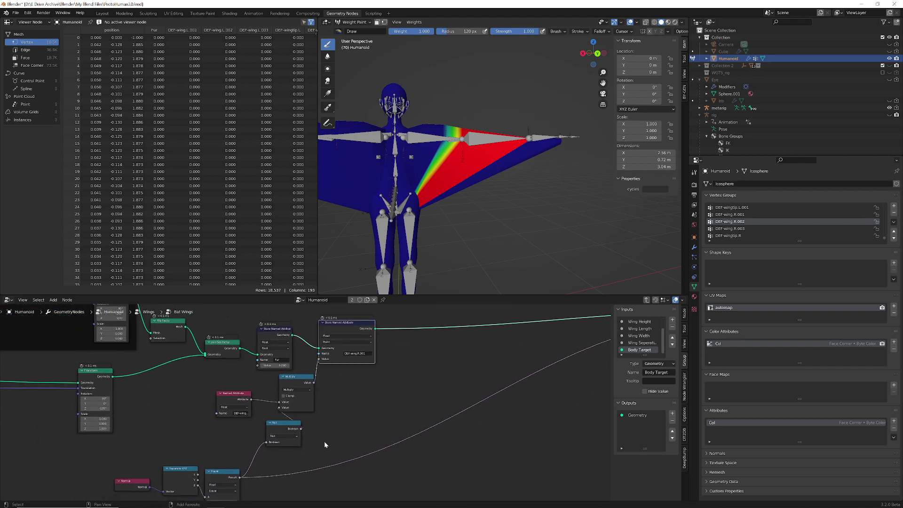
drag(325, 445, 220, 388)
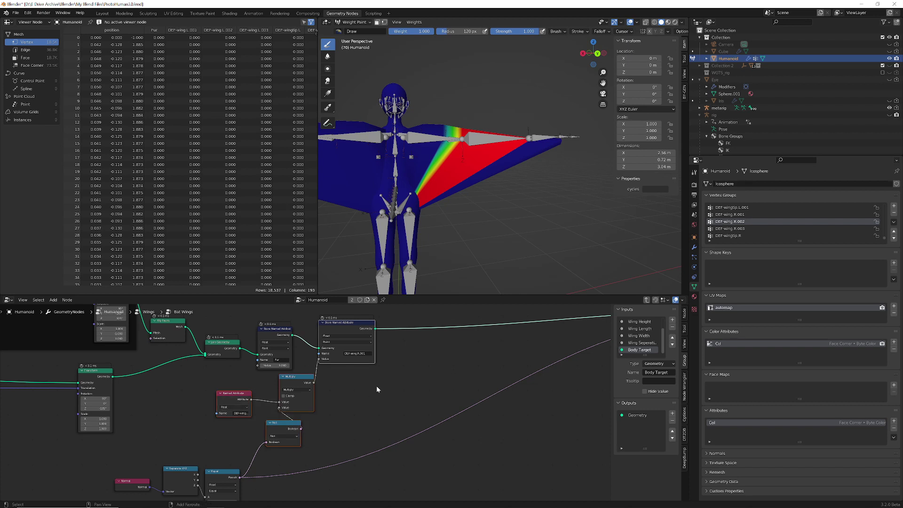
Step: Duplicate the selected weight-storing nodes twice and place the copies along the chain
key(shift+d)
click(485, 374)
middle_drag(512, 384, 370, 404)
key(shift+d)
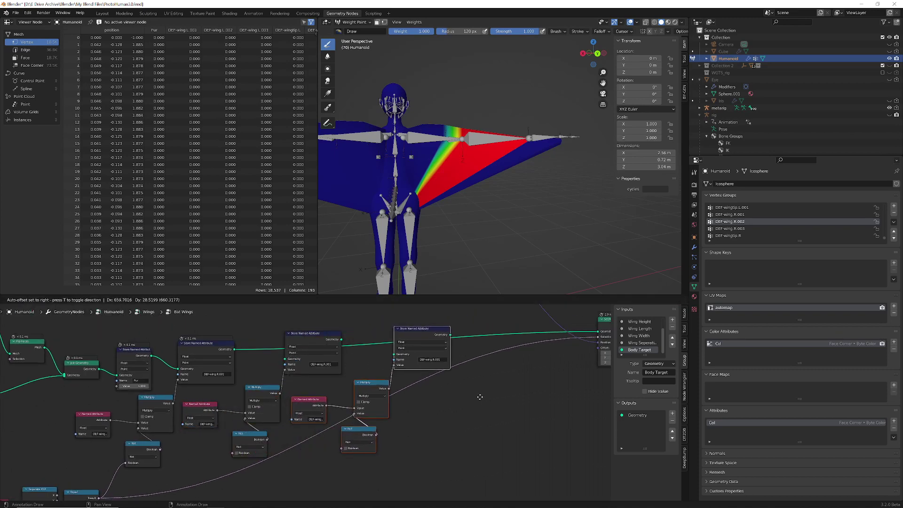
click(480, 400)
middle_drag(492, 410, 376, 415)
scroll(375, 423, down, 1)
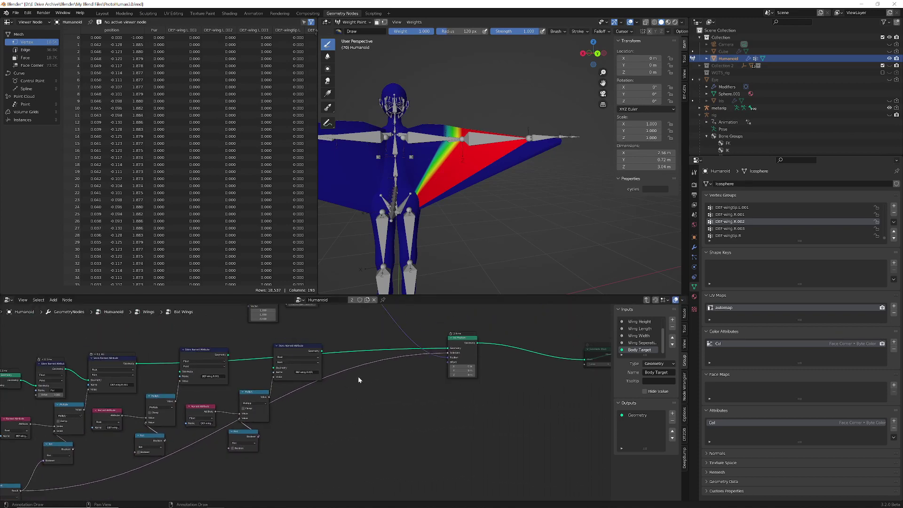
Step: Add a reroute point on the Selection link and move it down and right
mouse_move(359, 379)
shift+right_down()
mouse_move(346, 362)
mouse_move(359, 393)
shift+right_up()
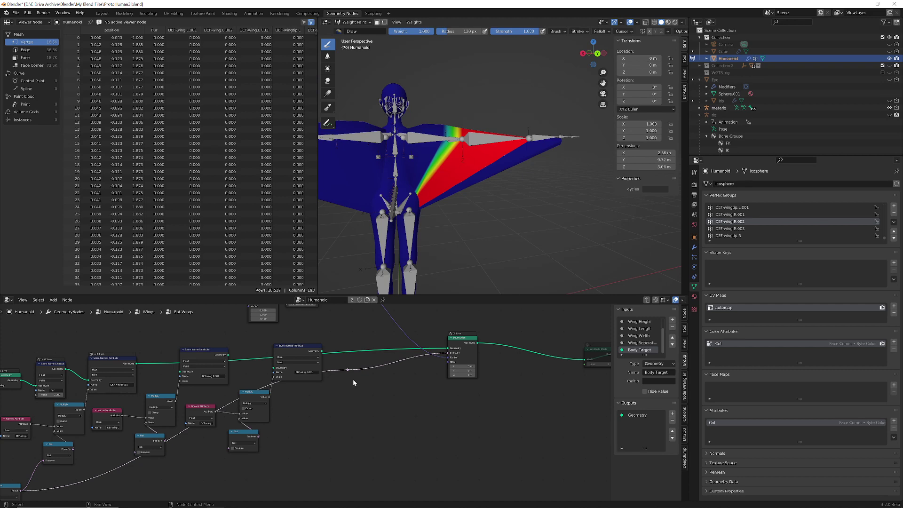
key(g)
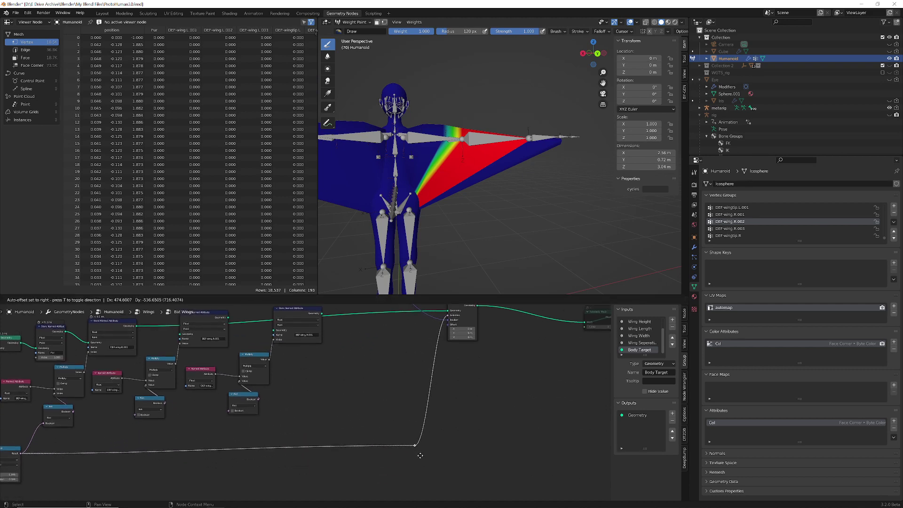
click(420, 455)
scroll(504, 437, up, 2)
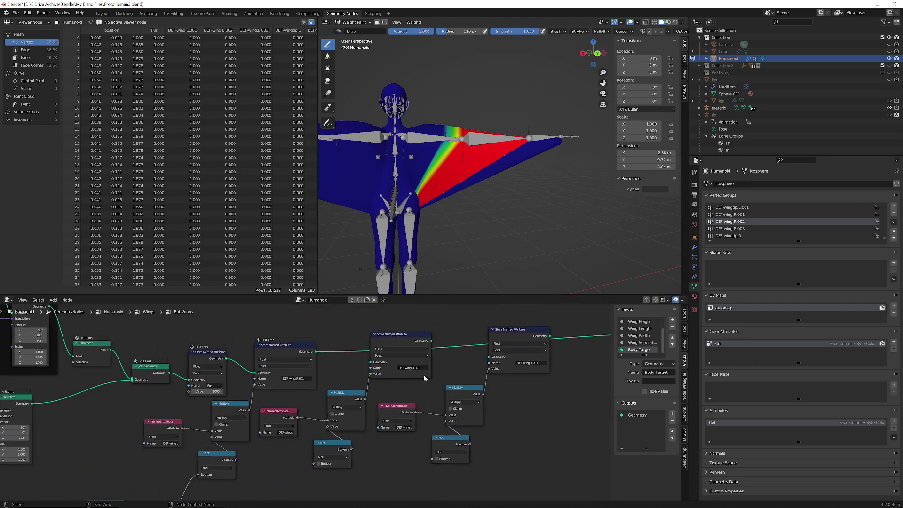
Step: Rename the copied Store Named Attribute nodes to DEF-wing.R.002 and DEF-wing.R.003
click(425, 368)
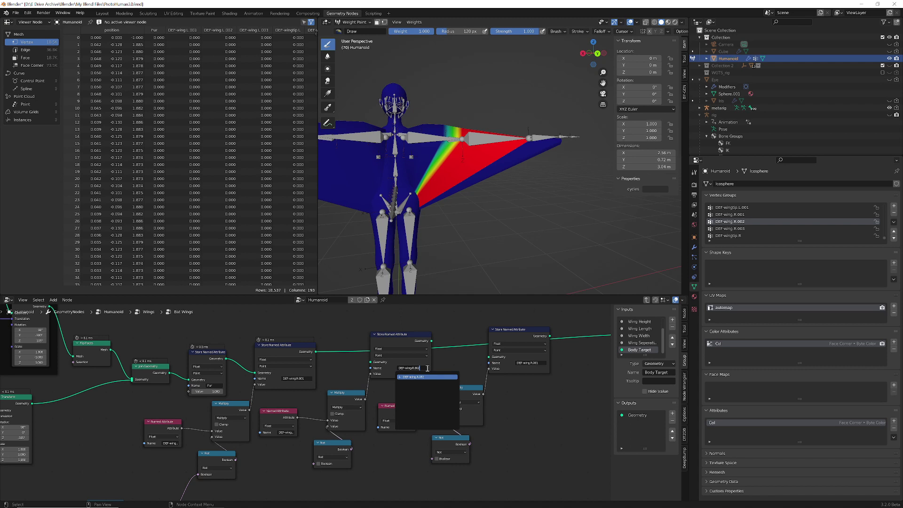
key(Return)
click(543, 363)
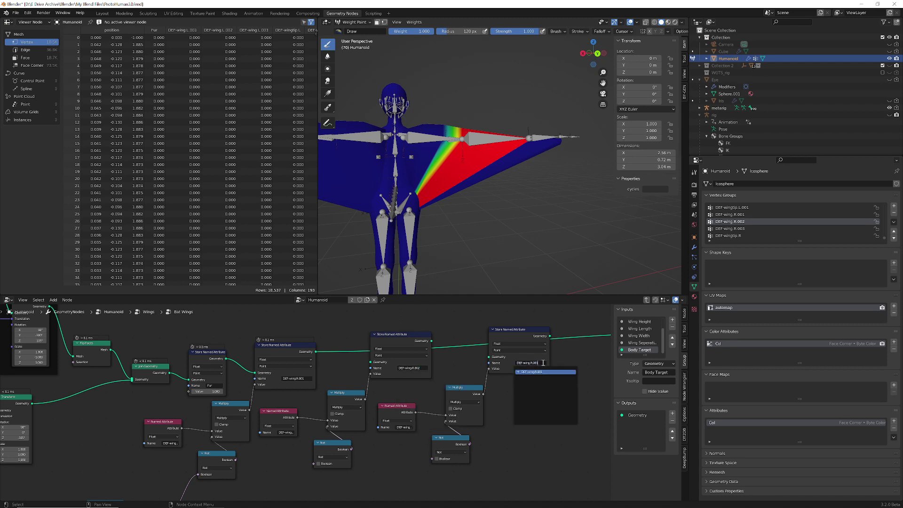
key(Return)
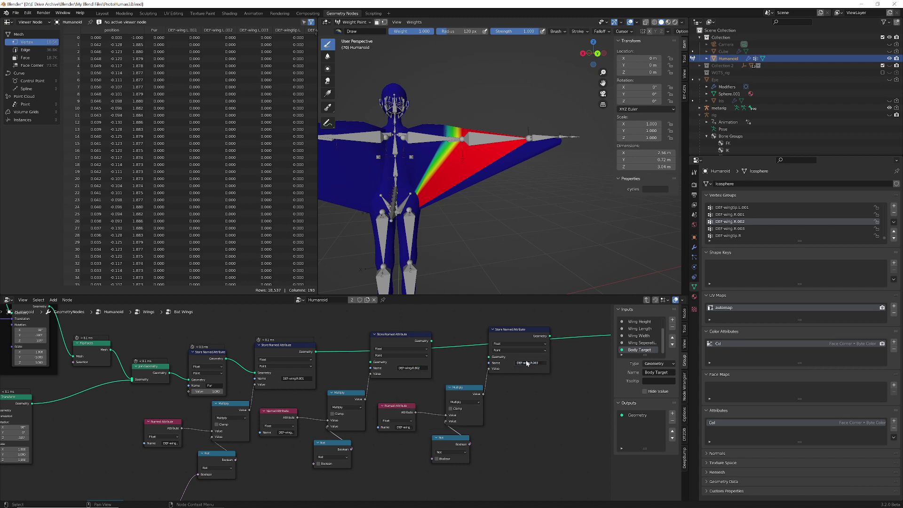
Step: Set the copied Named Attribute nodes to read the matching DEF-wing bone weights
click(289, 433)
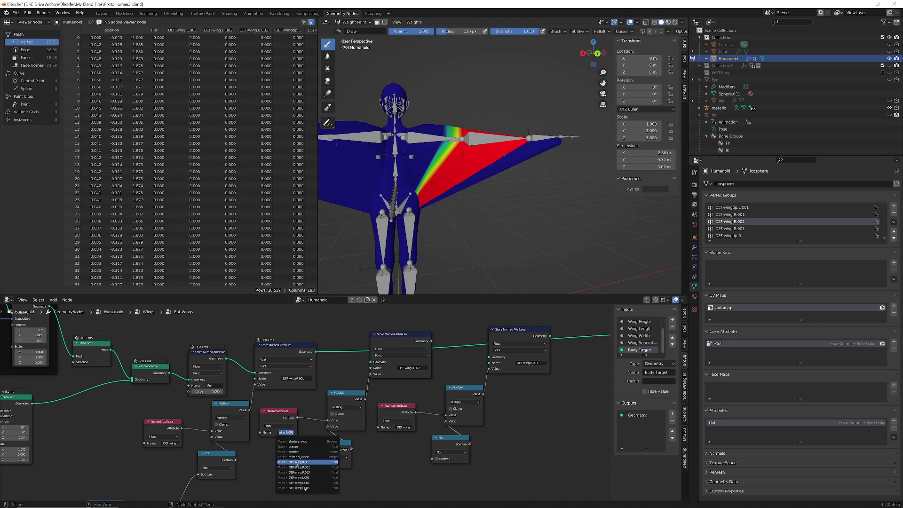
click(297, 466)
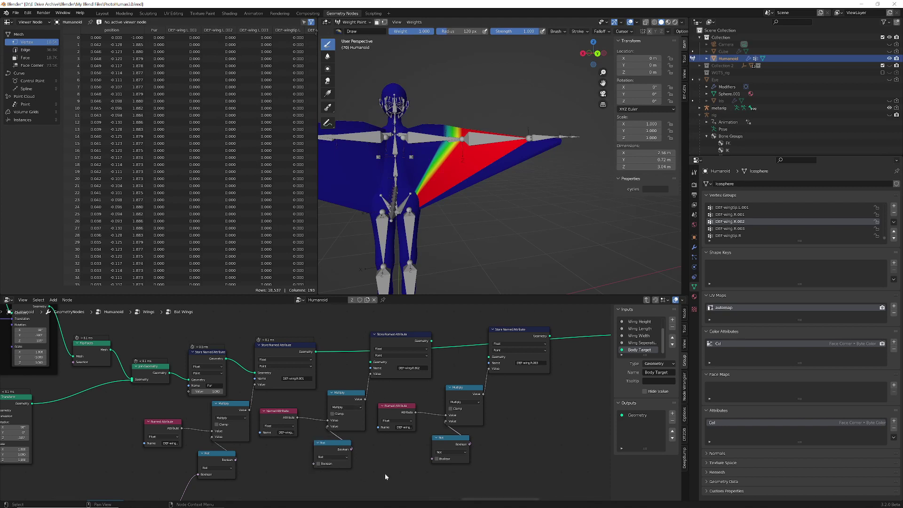
click(404, 426)
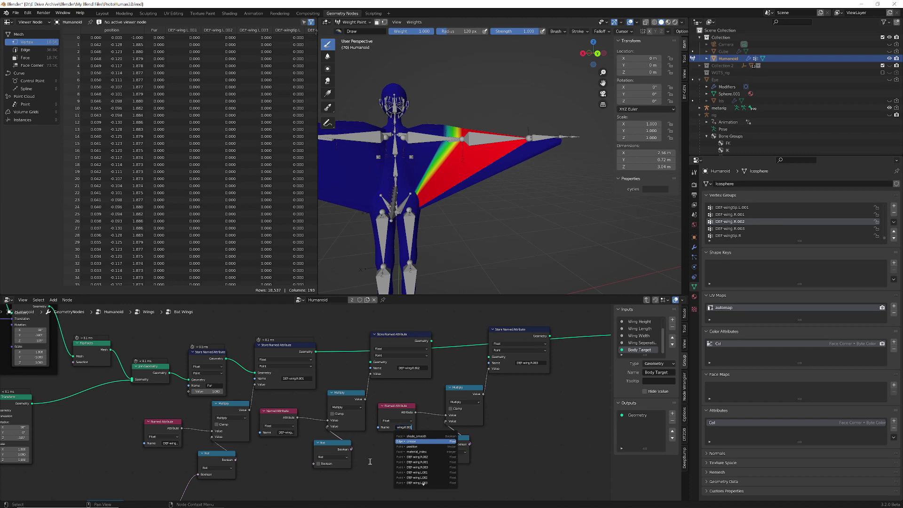
key(Return)
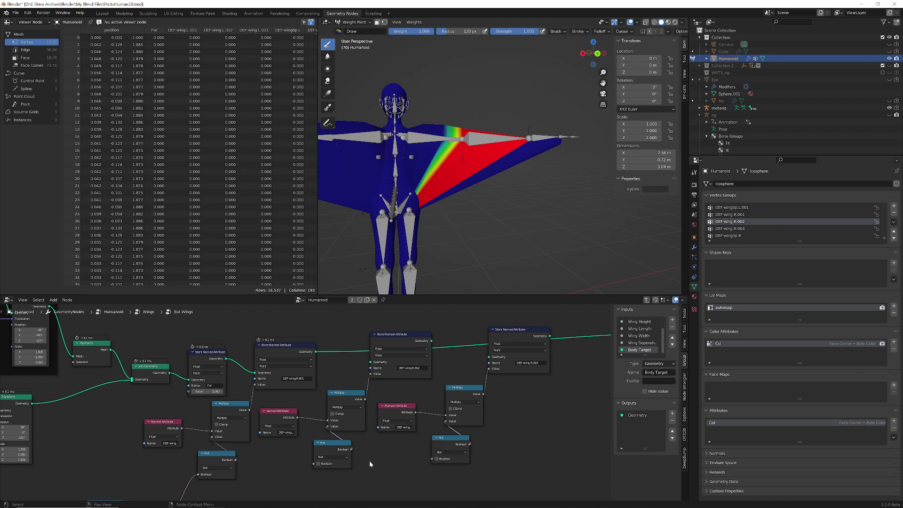
shift+scroll(366, 462, down, 5)
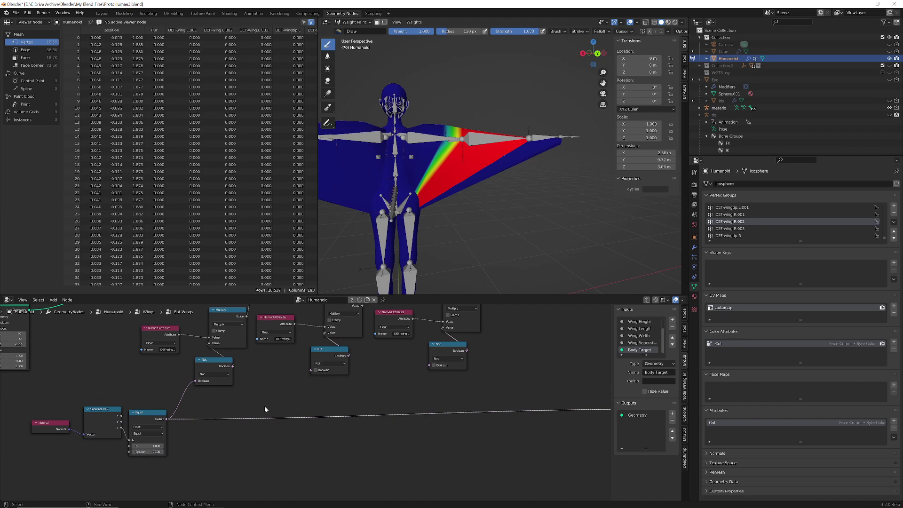
Step: Route the Equal mask result through reroutes into the new copies' Not nodes
shift+right_drag(277, 415, 277, 420)
drag(275, 417, 312, 363)
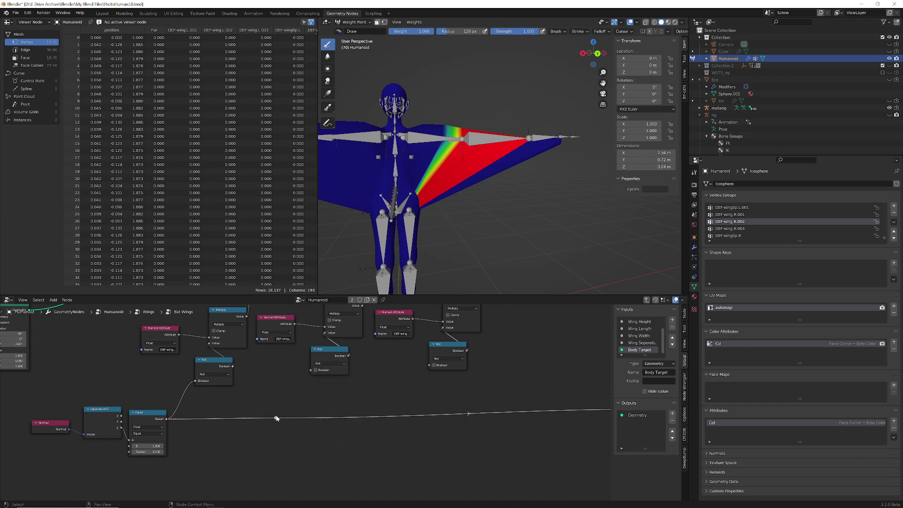
drag(276, 418, 310, 370)
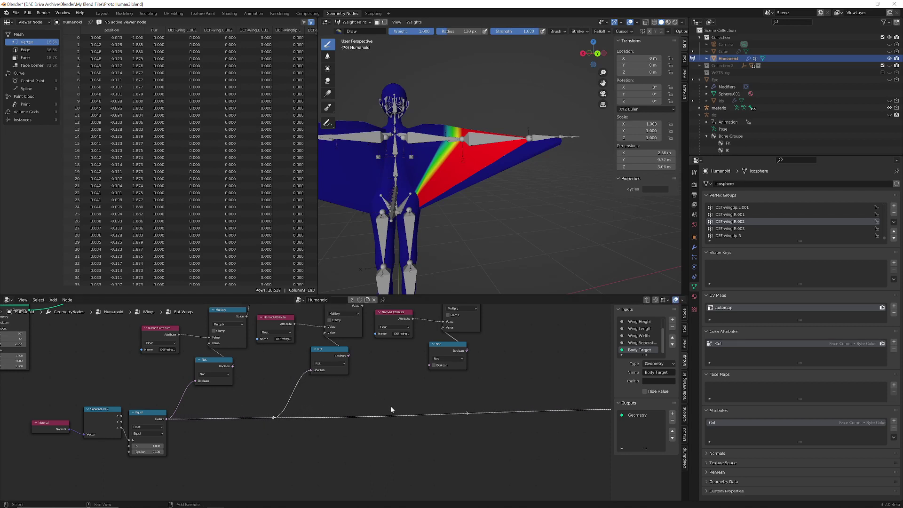
shift+right_drag(381, 428, 382, 428)
drag(384, 416, 429, 365)
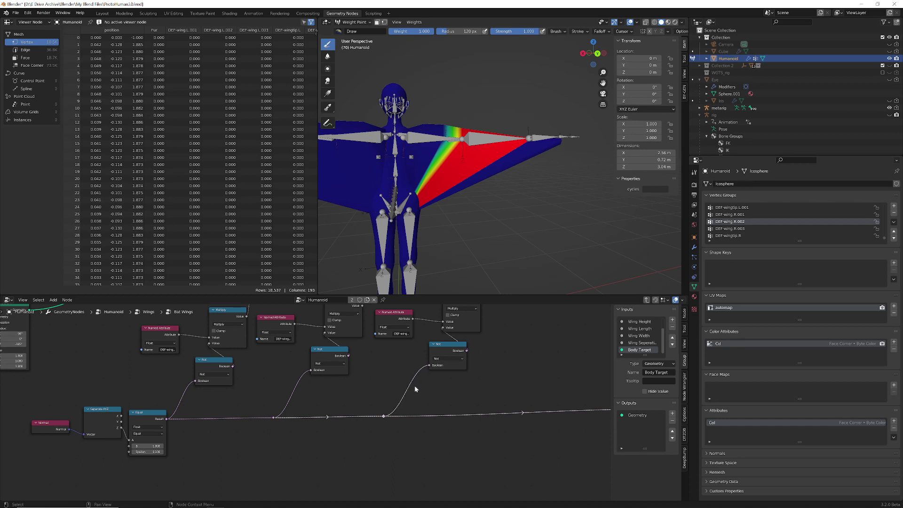
key(g)
click(393, 421)
Step: Widen the Named Attribute node to read DEF-wing.R.002 and link the last store's Geometry into Set Position
middle_drag(375, 372, 358, 431)
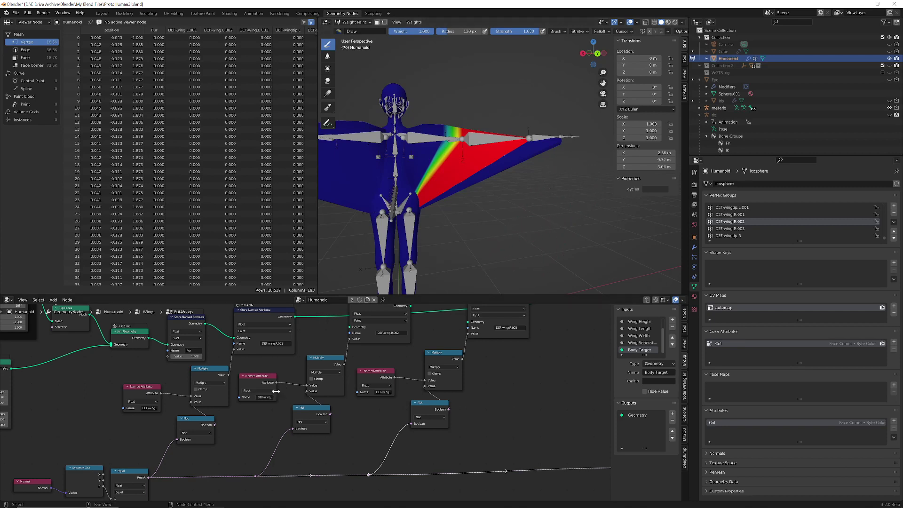
drag(276, 391, 289, 390)
middle_drag(336, 362, 311, 408)
drag(362, 346, 364, 343)
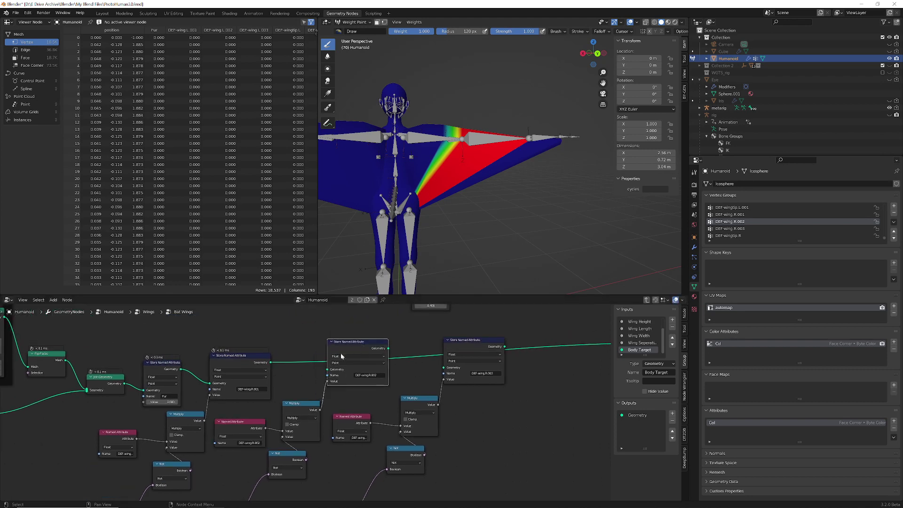
click(271, 365)
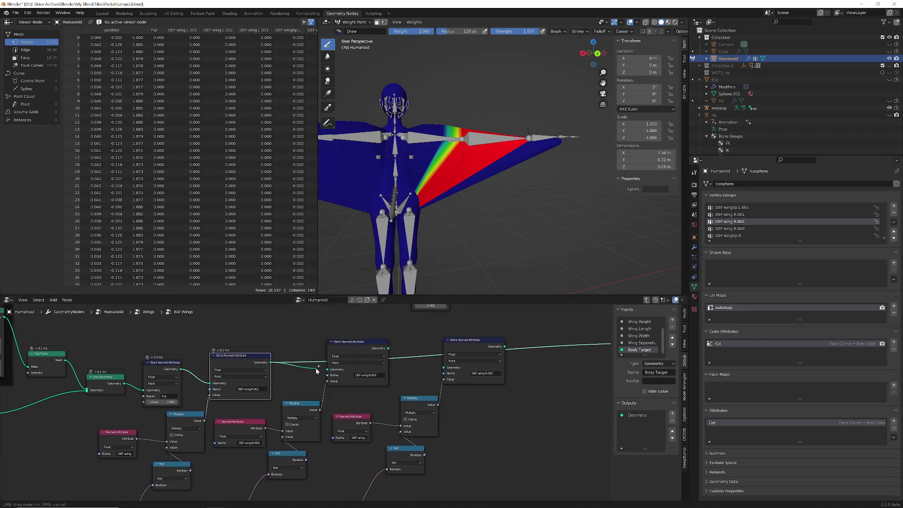
middle_drag(403, 368, 316, 364)
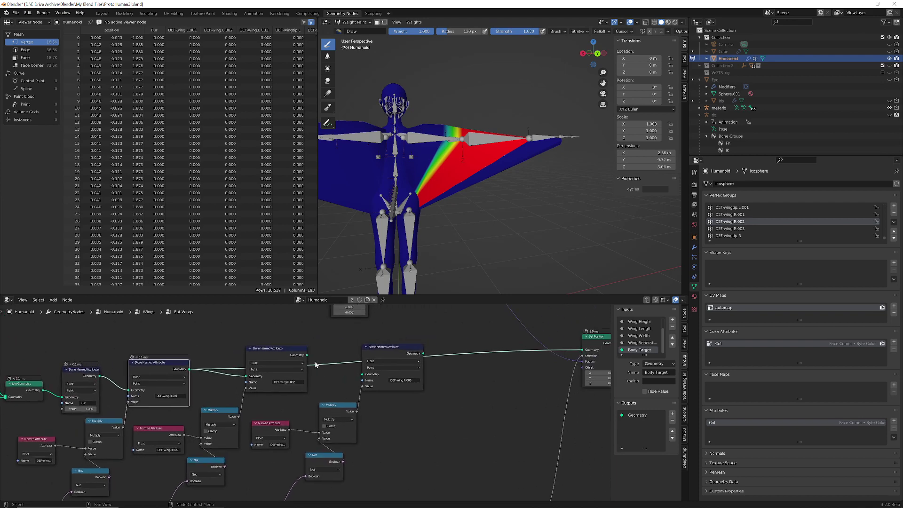
click(305, 357)
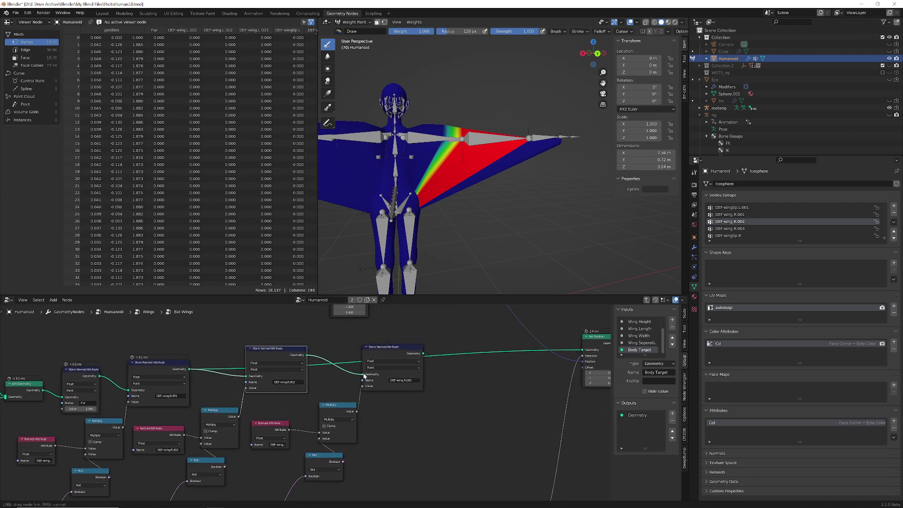
middle_drag(474, 395, 404, 404)
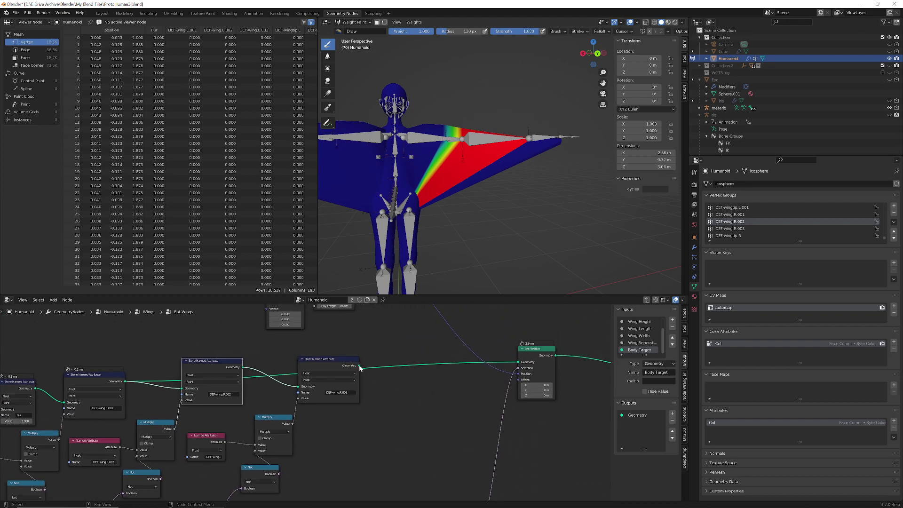
drag(360, 367, 517, 362)
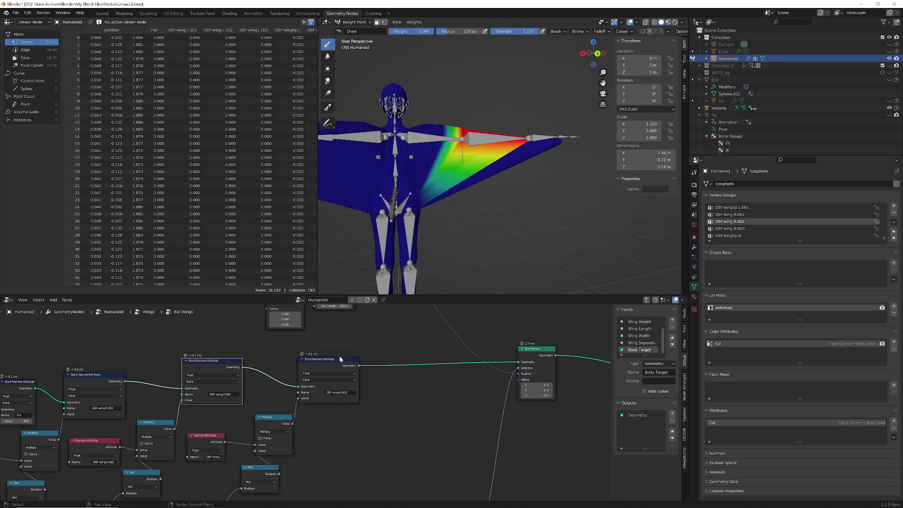
Step: Preview the DEF-wing.R.003 weights, return to R.002, and let the armature deform the wing in the viewport
click(744, 230)
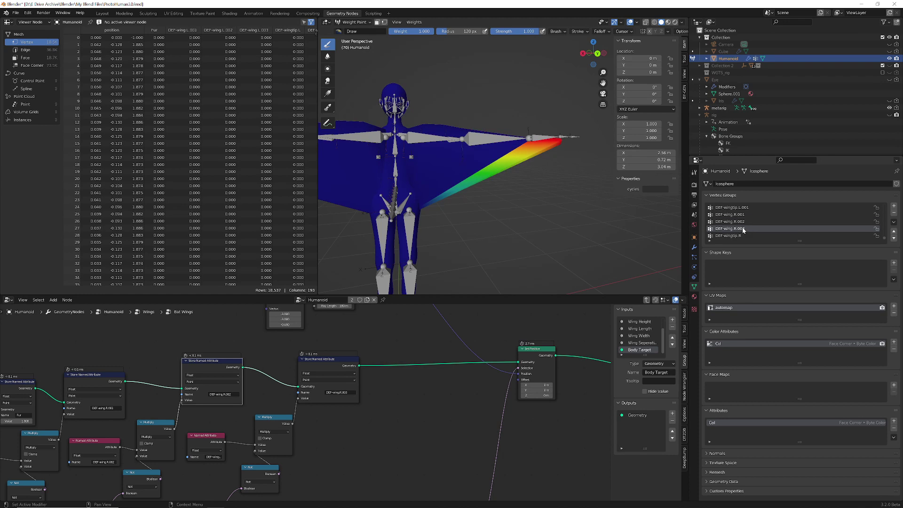
click(738, 223)
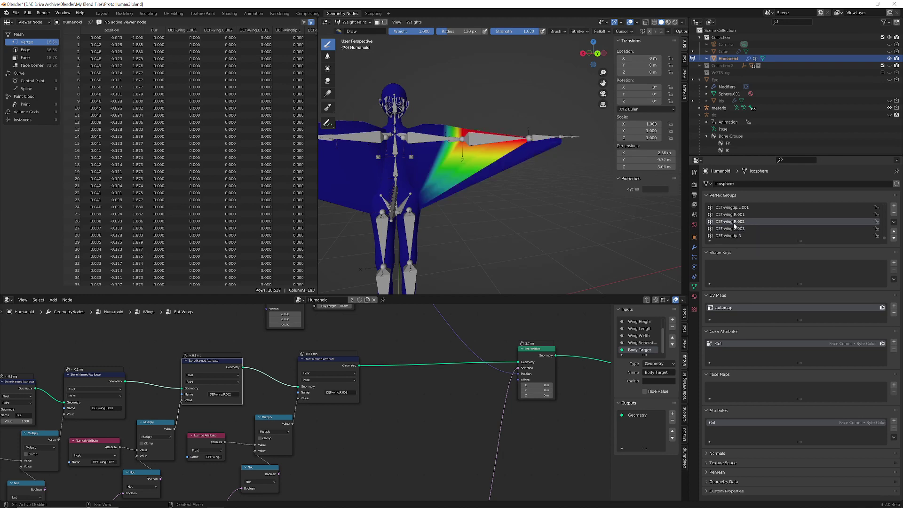
click(694, 246)
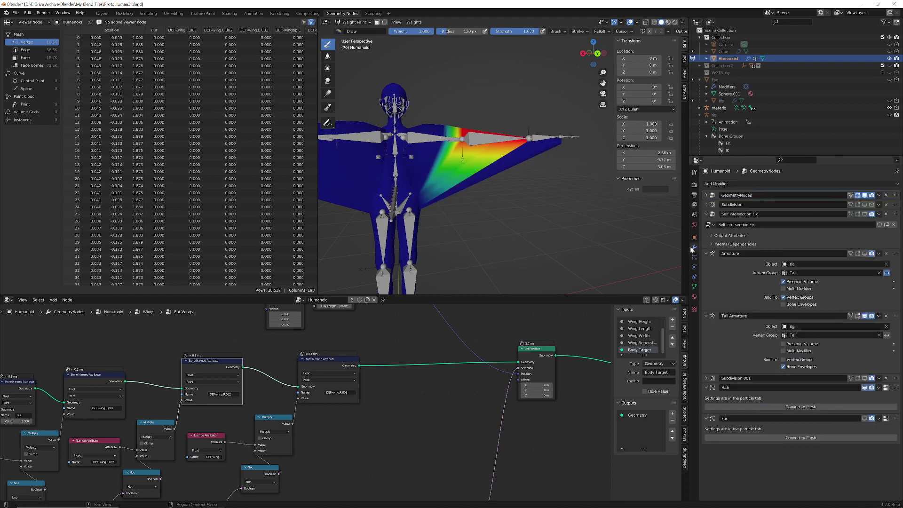
click(864, 254)
mouse_move(526, 212)
middle_down()
mouse_move(569, 203)
mouse_move(656, 221)
mouse_move(530, 202)
middle_up()
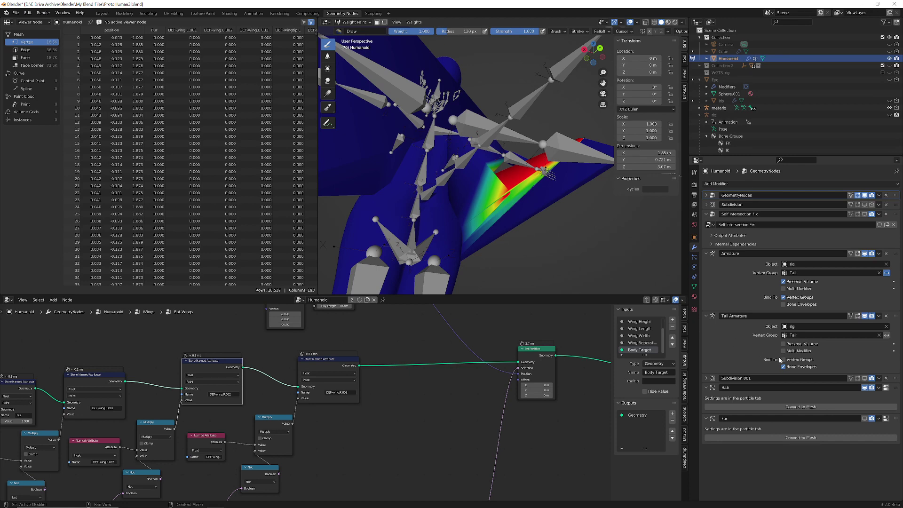
Step: Show Subdivision.001 in the viewport, then turn the Armature modifier's viewport display back off to compare
click(865, 379)
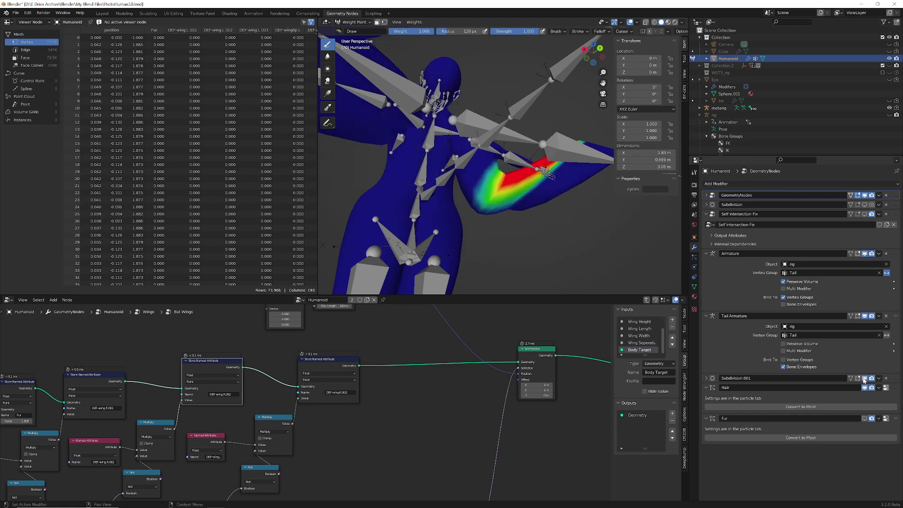
middle_drag(588, 244, 579, 211)
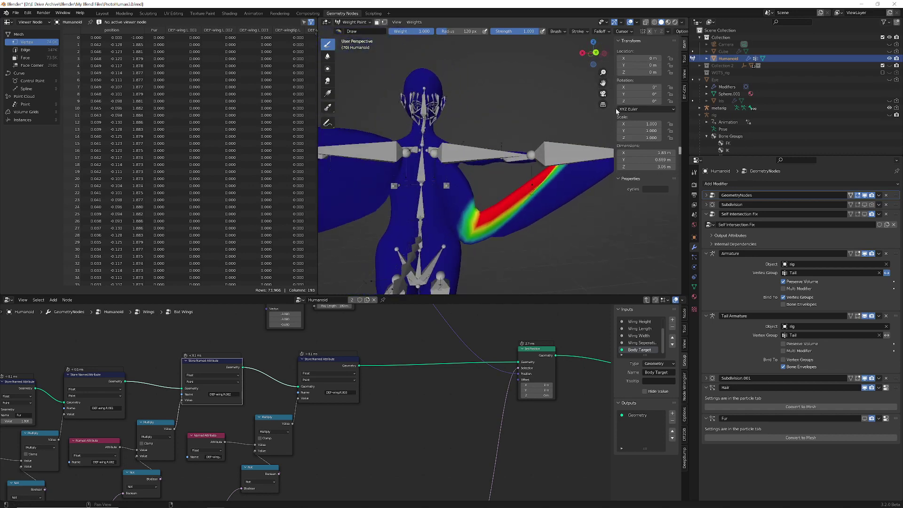
click(866, 254)
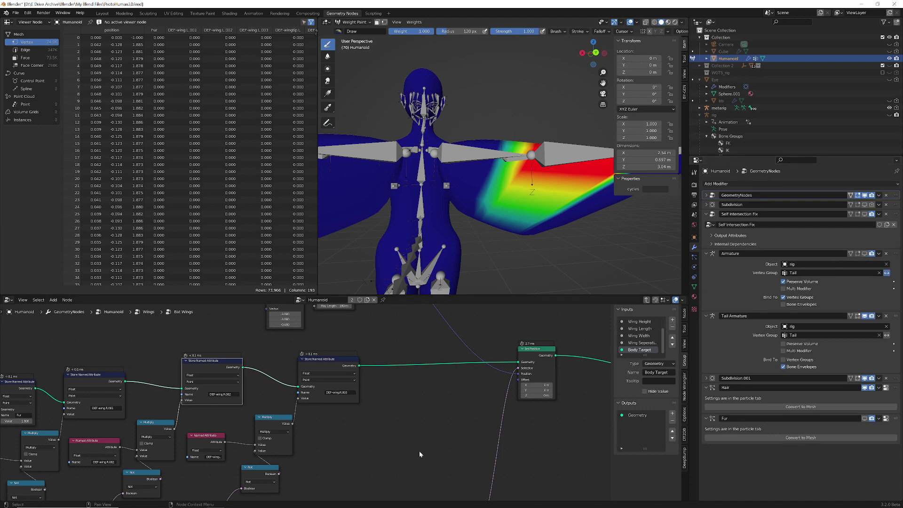
Step: Unmute the Subdivide Mesh node with M to densify the wing mesh
scroll(386, 431, down, 3)
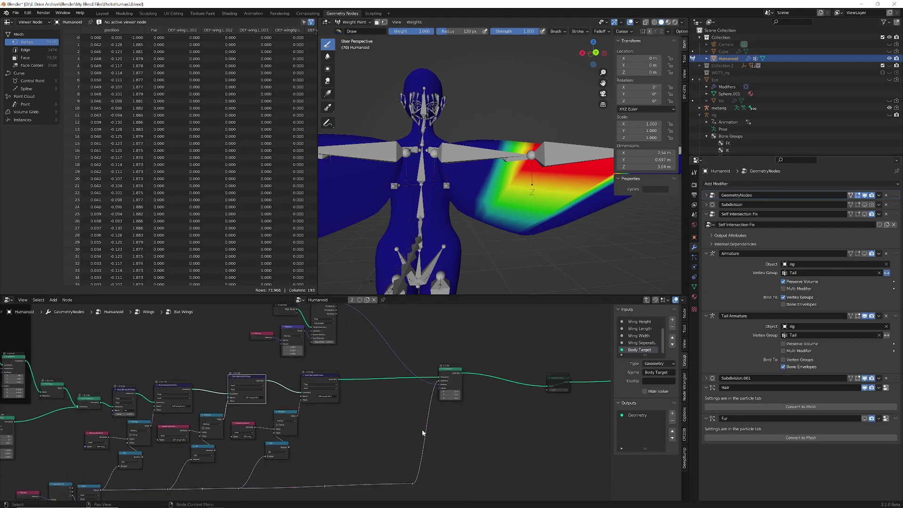
middle_drag(546, 441, 379, 362)
scroll(390, 373, up, 1)
click(378, 378)
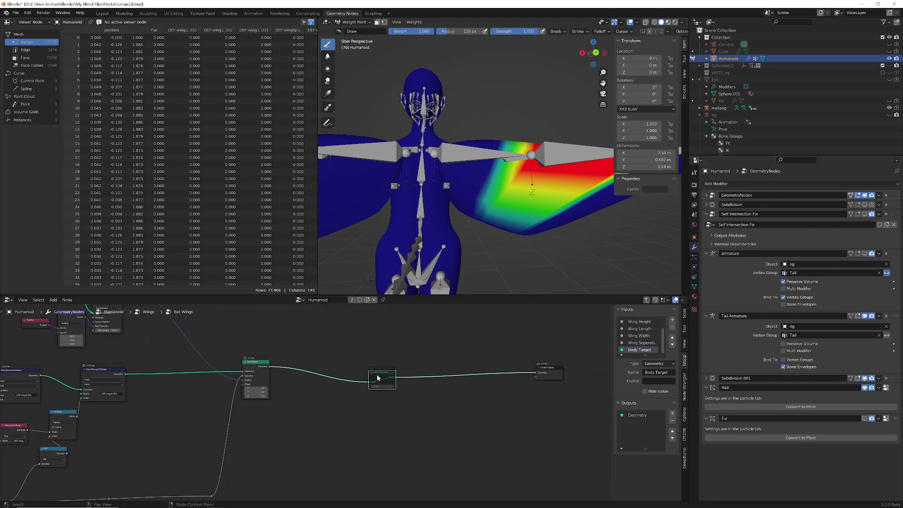
key(m)
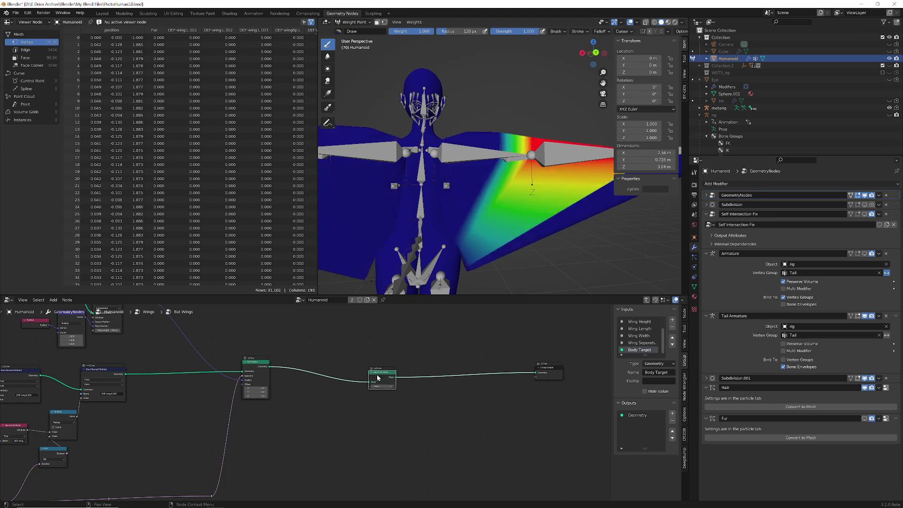
Step: Hide Subdivision.001, check the wireframe in Object Mode, then return to solid shading in Weight Paint
click(864, 378)
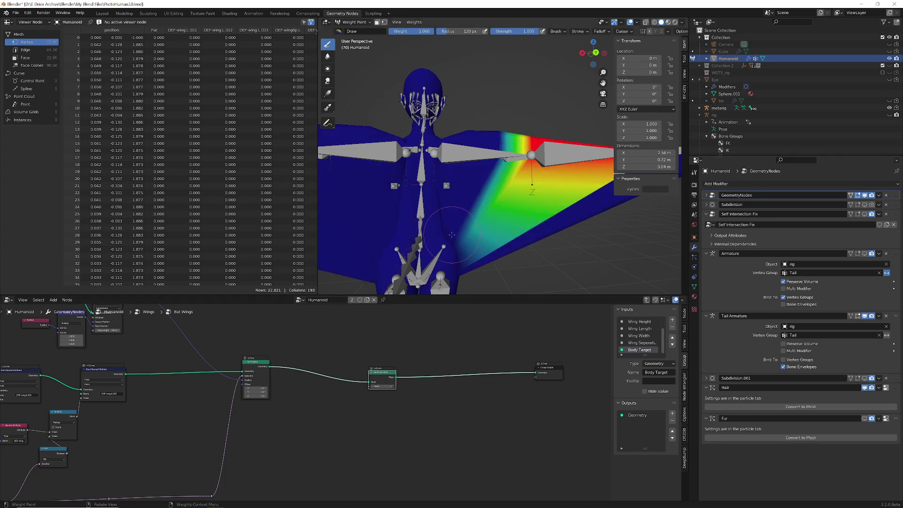
click(655, 22)
click(362, 22)
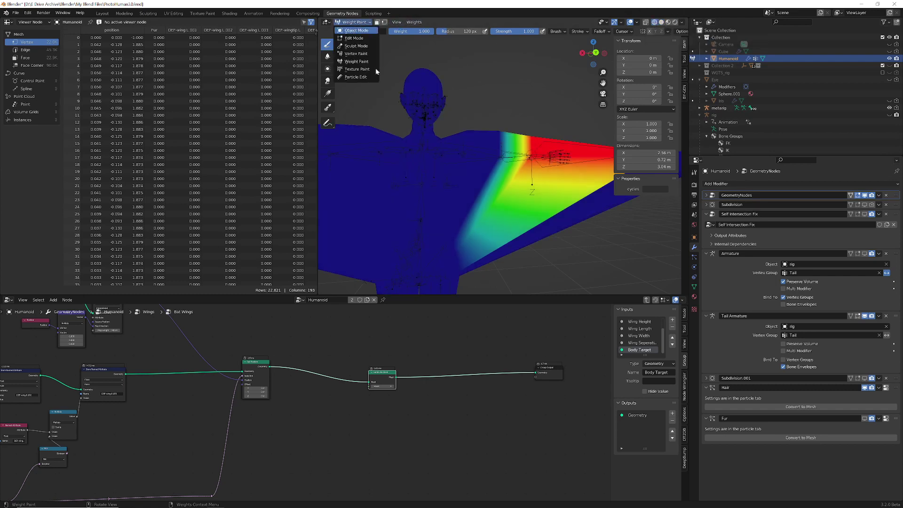
click(356, 30)
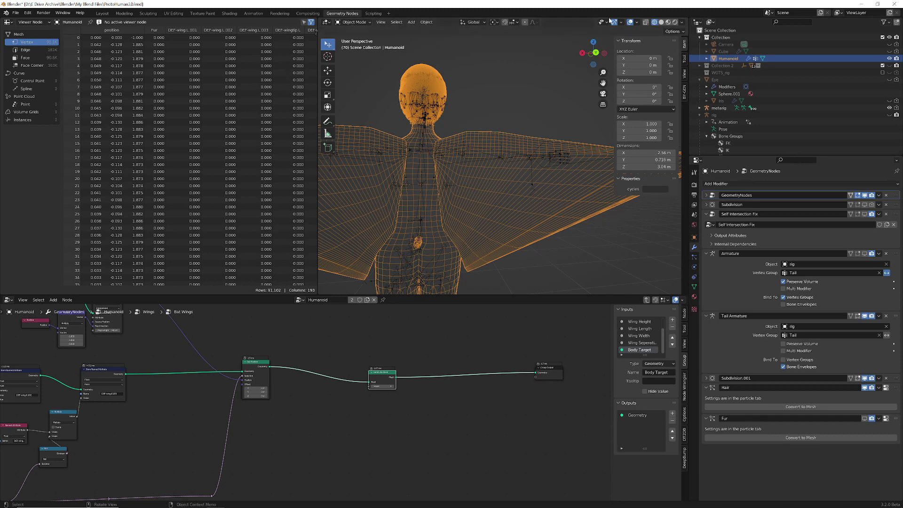
click(661, 22)
click(354, 22)
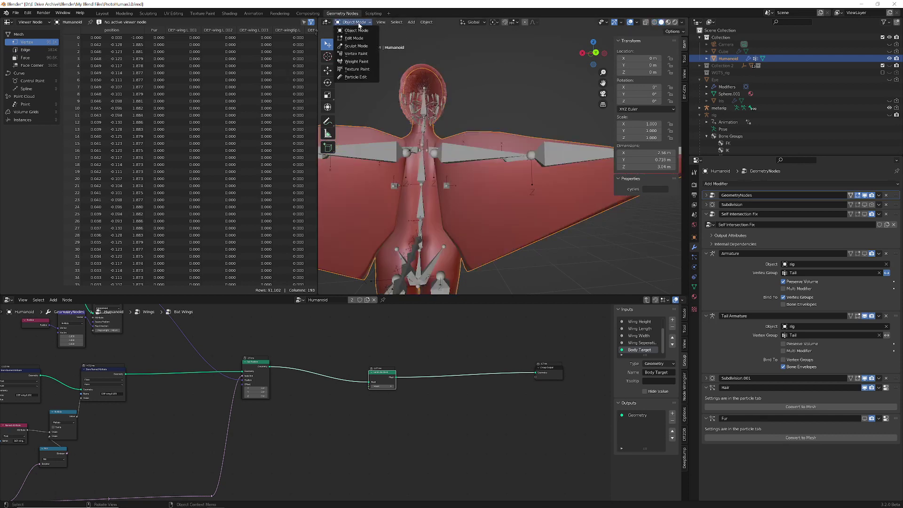
click(356, 62)
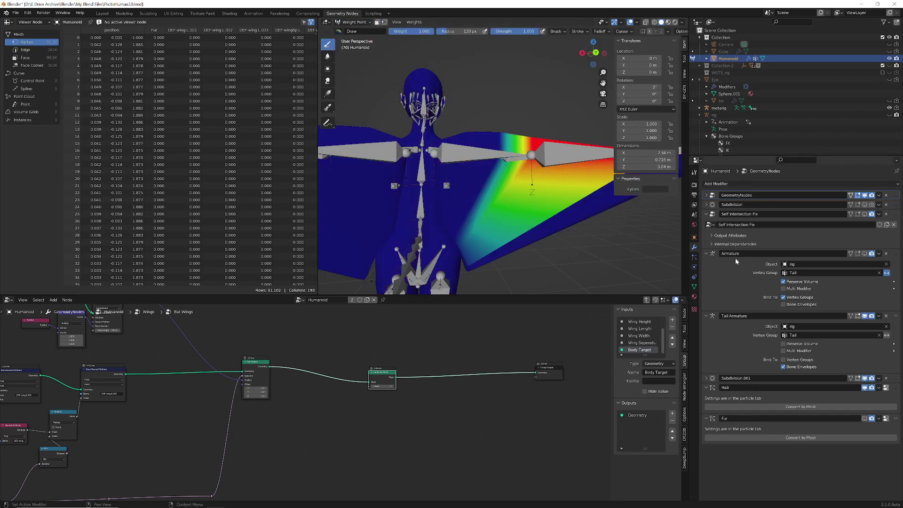
Step: Let the Armature modifier bend the wing while painting and hide the metarig in the outliner
click(864, 254)
mouse_move(461, 212)
middle_down()
mouse_move(475, 254)
mouse_move(595, 264)
mouse_move(575, 263)
mouse_move(587, 274)
mouse_move(487, 252)
mouse_move(606, 259)
mouse_move(522, 242)
mouse_move(527, 231)
middle_up()
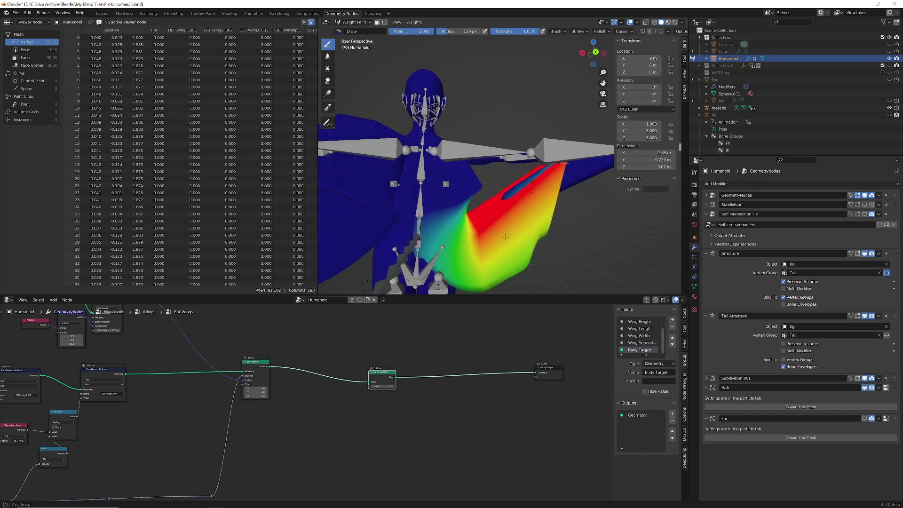
click(889, 108)
mouse_move(554, 190)
middle_down()
mouse_move(424, 223)
mouse_move(461, 255)
middle_up()
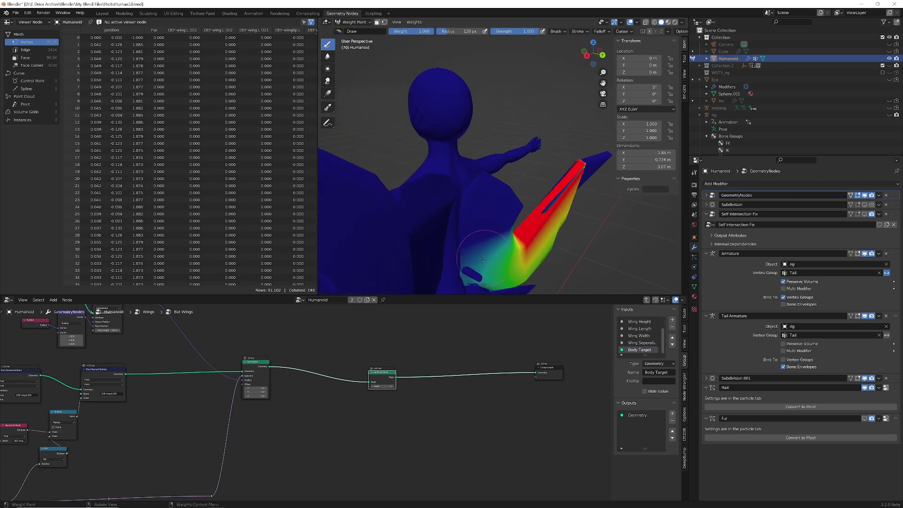
mouse_move(452, 262)
middle_down()
mouse_move(382, 223)
mouse_move(517, 246)
mouse_move(445, 239)
middle_up()
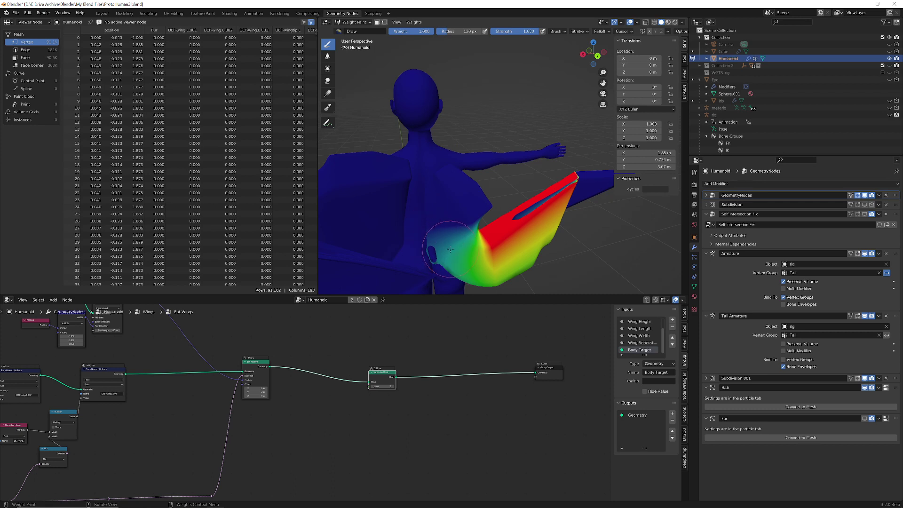
Step: Hide Subdivision.001 in the viewport and mute the Subdivide Mesh node with M
click(862, 379)
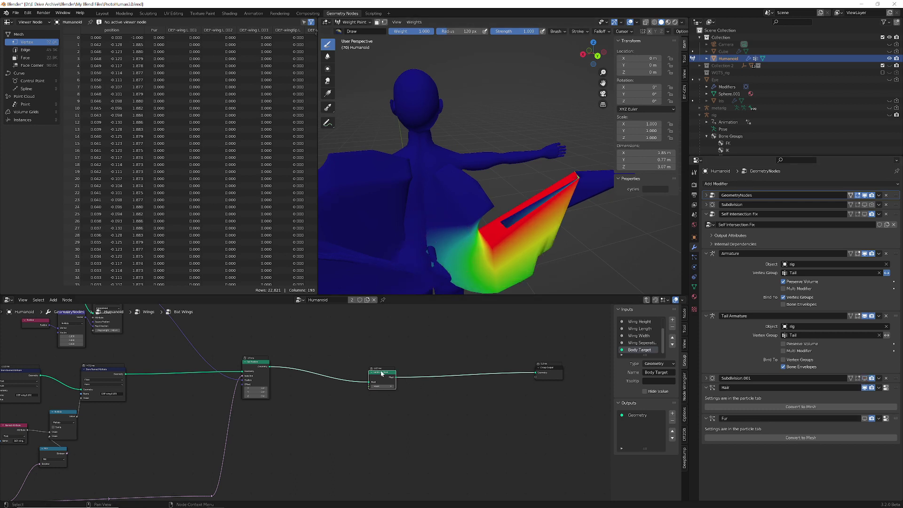
key(m)
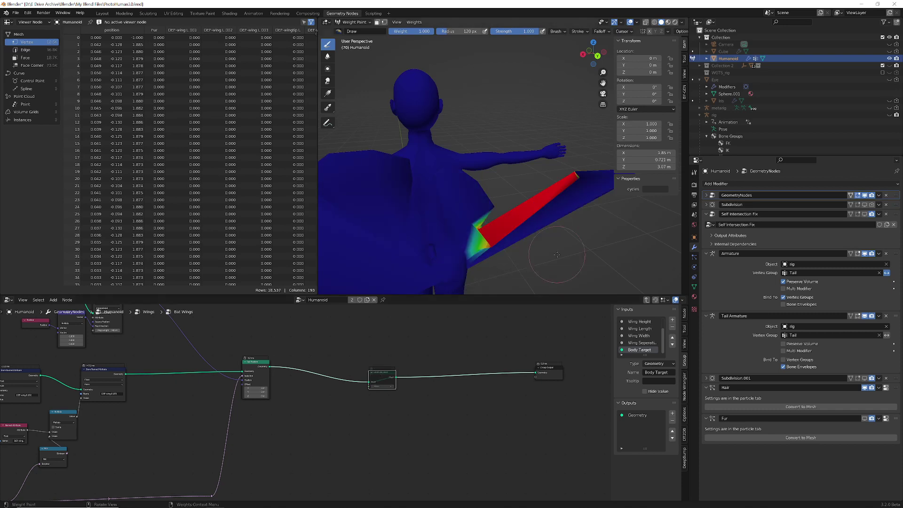
middle_drag(540, 202, 571, 184)
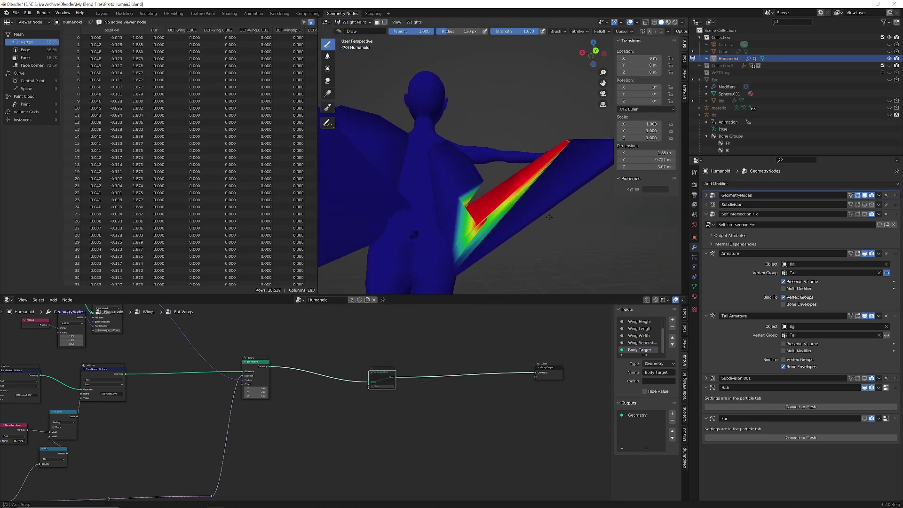
middle_drag(586, 76, 437, 200)
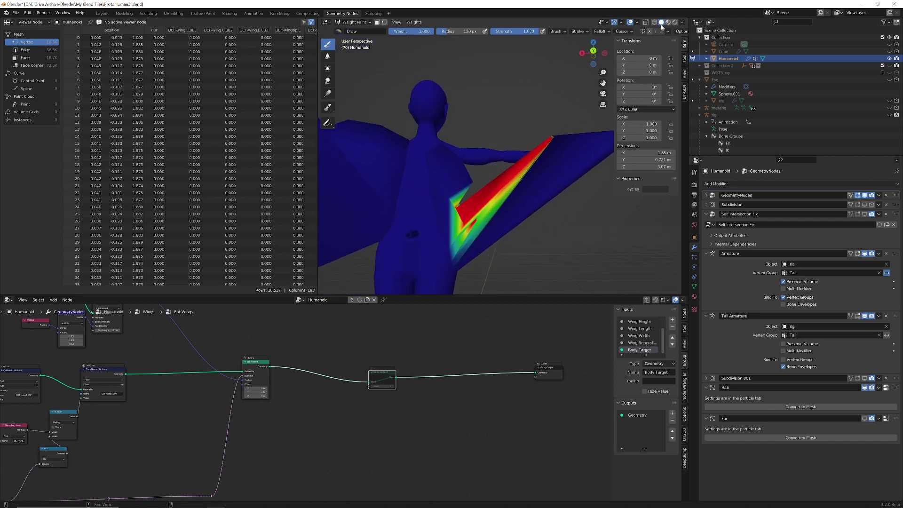
Step: Switch to Object Mode, check the wireframe from below, then return to solid shading with X-ray on
click(355, 22)
click(353, 31)
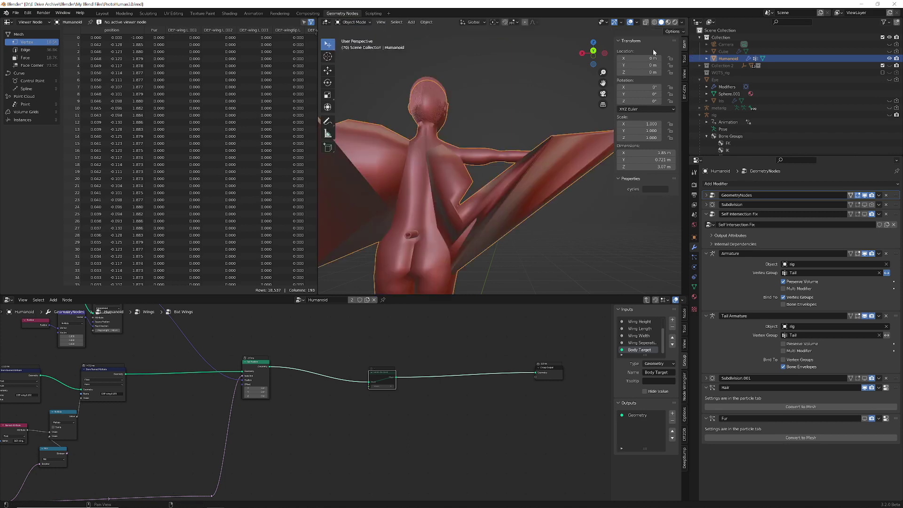
click(653, 22)
middle_drag(517, 141, 494, 107)
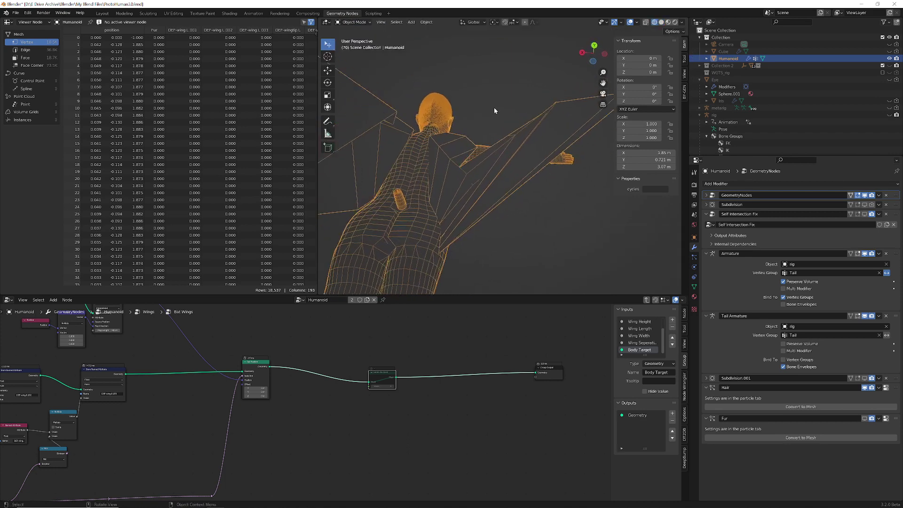
click(661, 22)
click(646, 22)
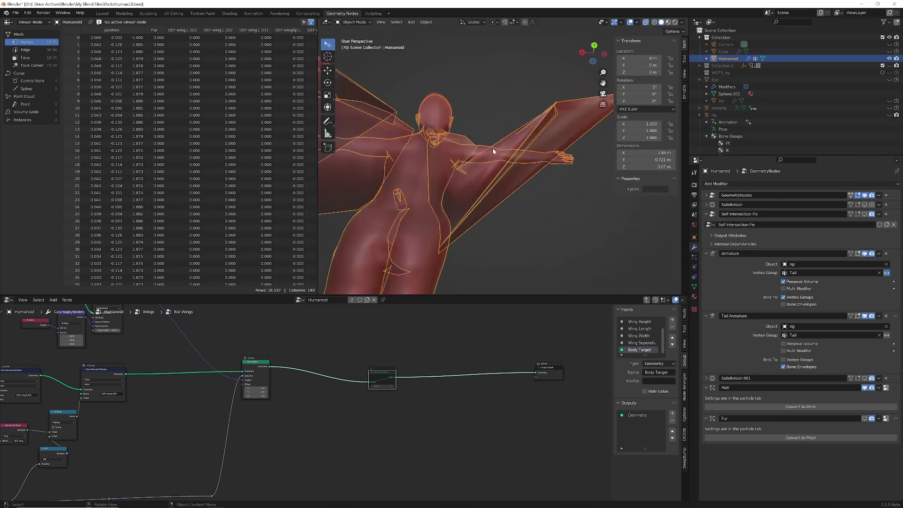
middle_drag(492, 148, 525, 202)
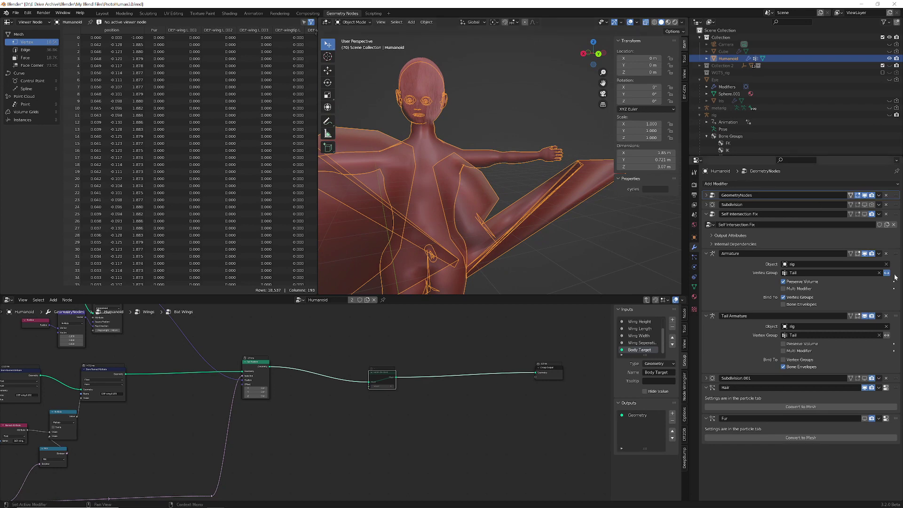
Step: Toggle the Armature modifier's viewport display repeatedly to compare, leaving it off with flat wings
click(865, 253)
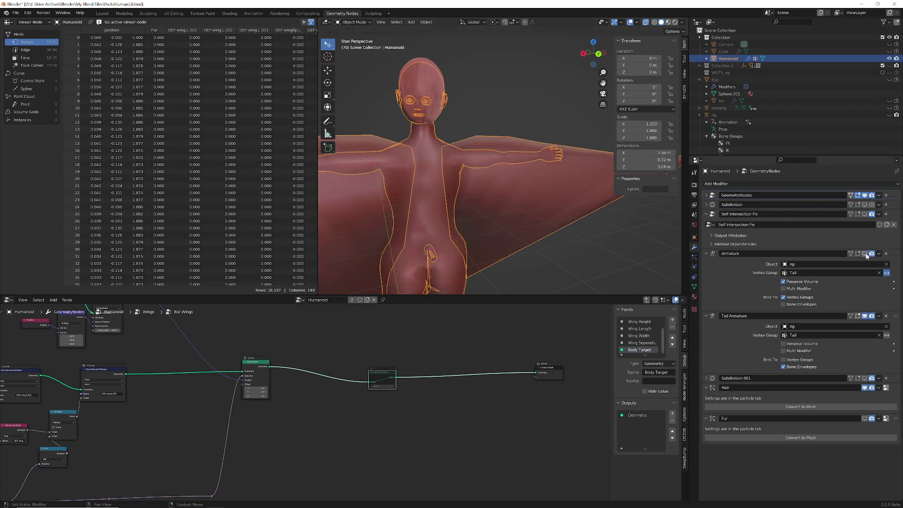
click(865, 254)
click(865, 254)
click(865, 254)
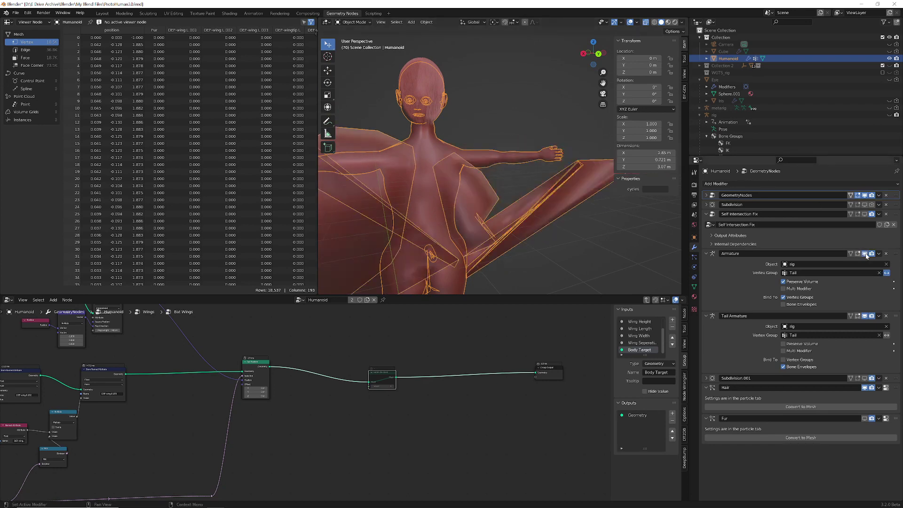
click(865, 254)
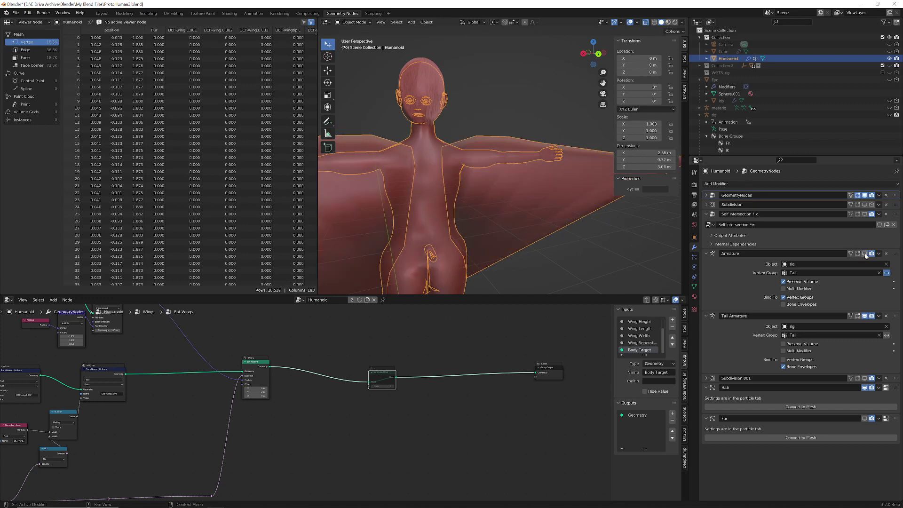
click(865, 254)
click(865, 254)
Step: Unmute the Subdivide Mesh node, show Subdivision.001 in the viewport, then mute the node again
click(381, 375)
key(m)
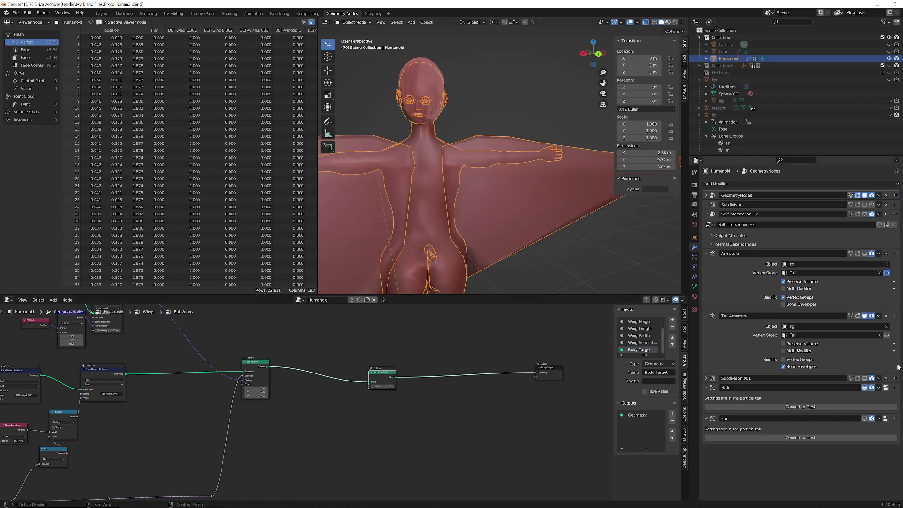
click(865, 378)
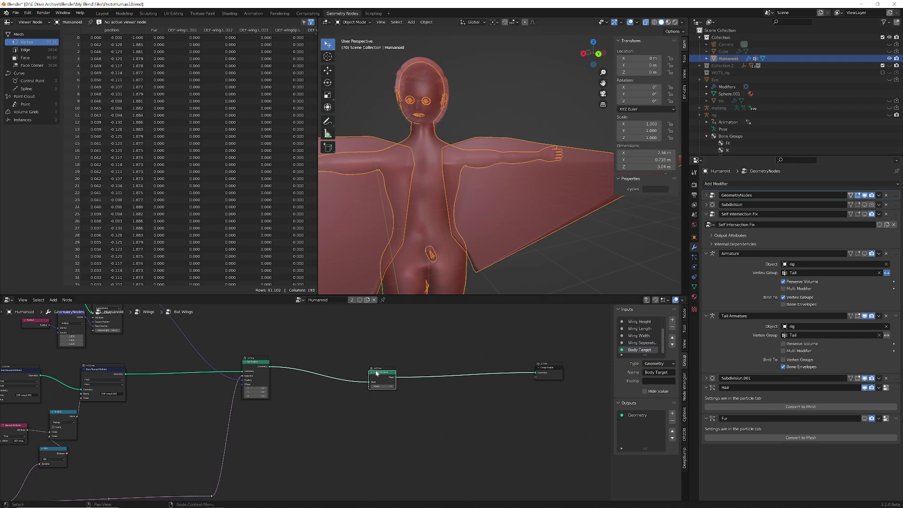
key(m)
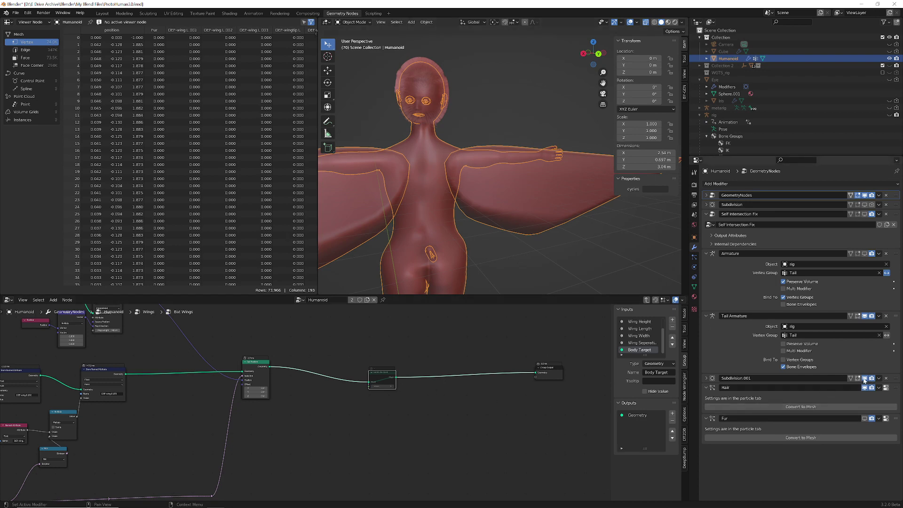
Step: Hide Subdivision.001 in the viewport, enable the Armature modifier's viewport deformation, and turn off X-ray
click(864, 378)
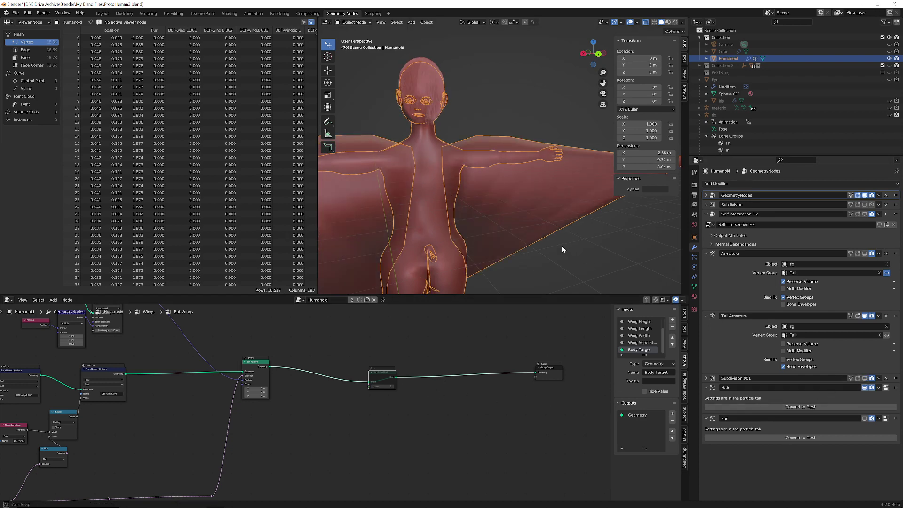
middle_drag(562, 249, 547, 248)
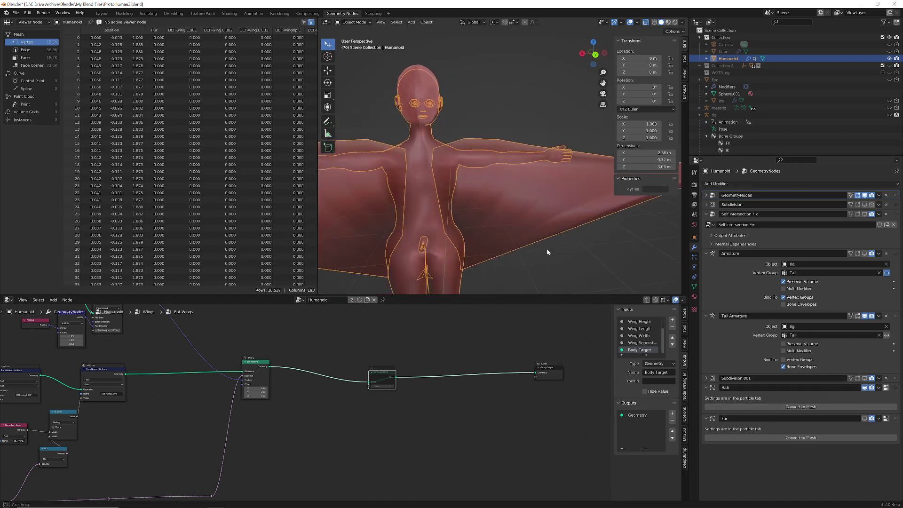
click(864, 253)
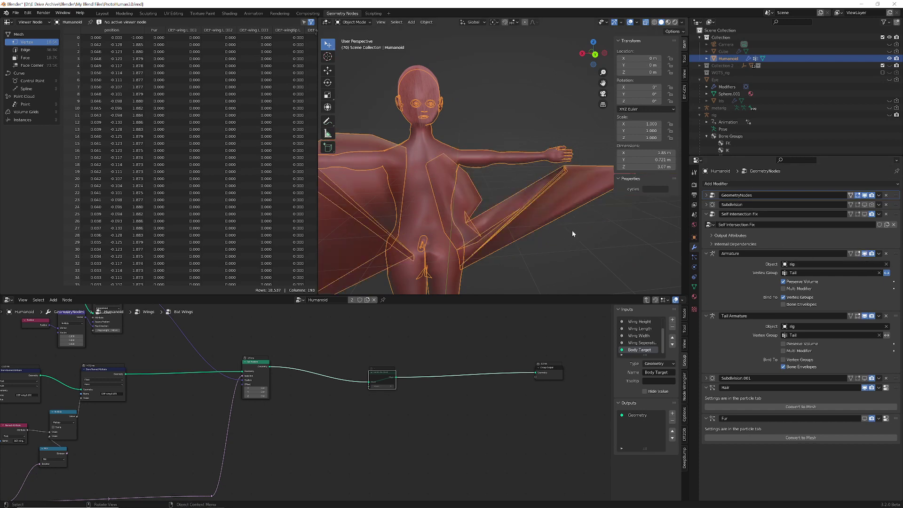
mouse_move(572, 230)
middle_down()
mouse_move(599, 241)
mouse_move(579, 216)
middle_up()
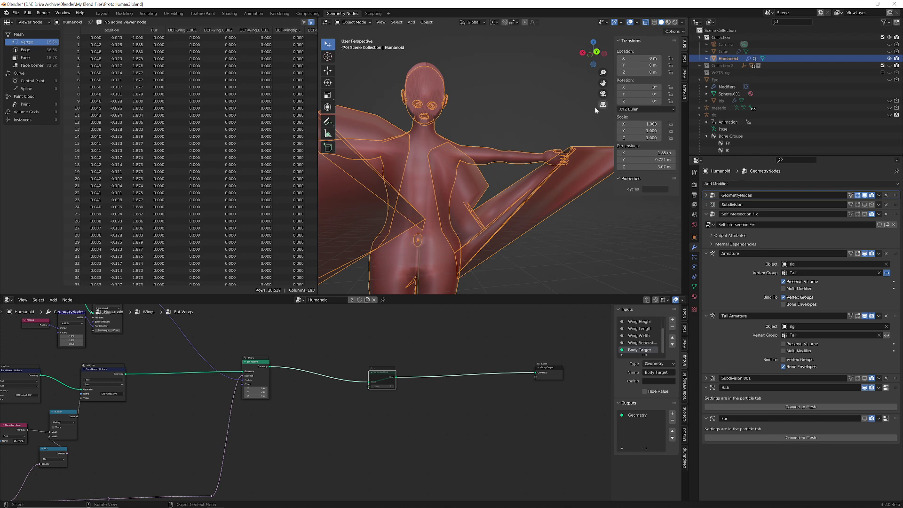
click(645, 23)
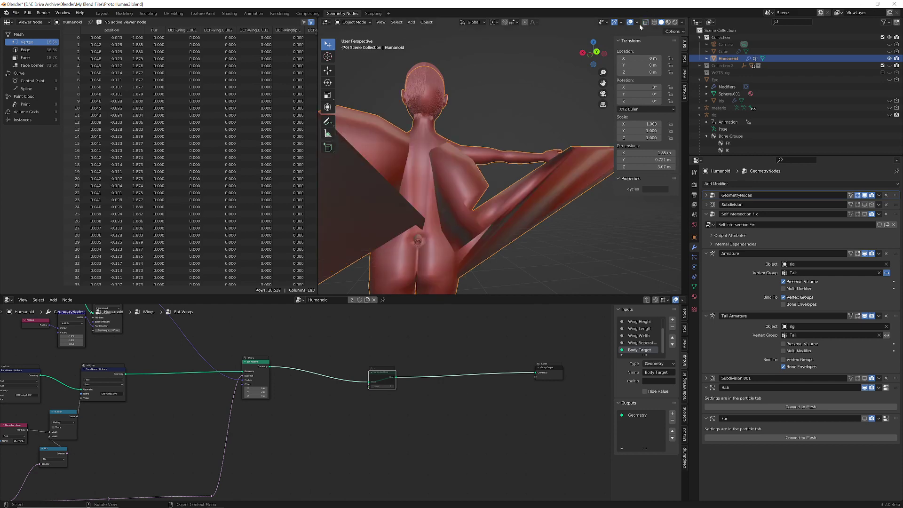
click(352, 22)
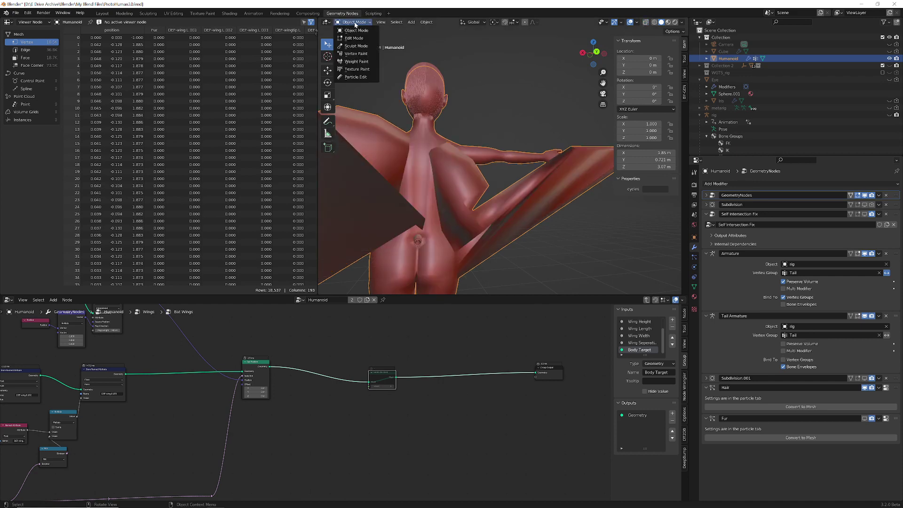
Step: Switch the Humanoid to Weight Paint mode and display the DEF-wing.R.001 vertex group weights
click(357, 62)
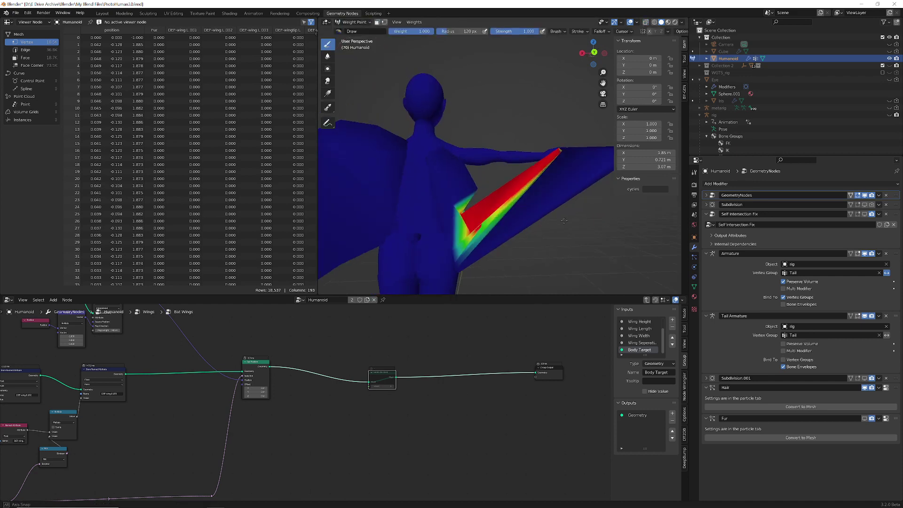
middle_drag(564, 221, 554, 227)
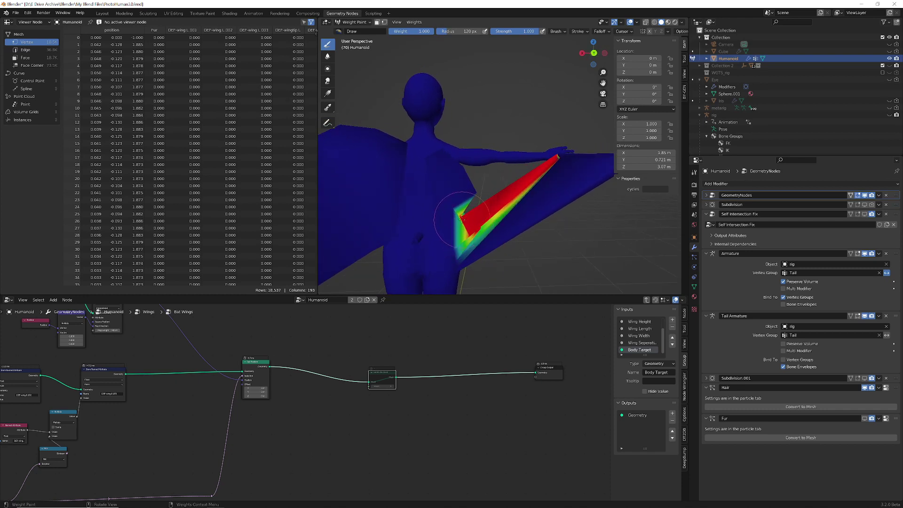
scroll(158, 383, down, 4)
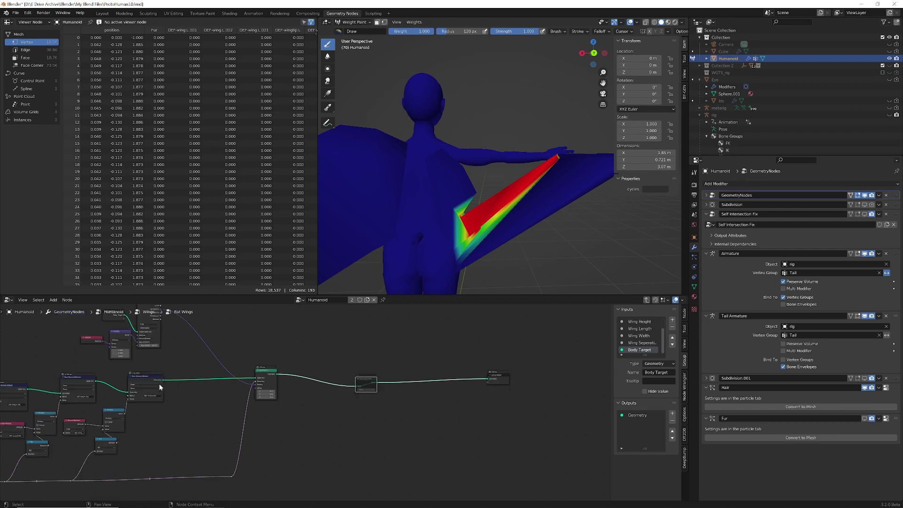
middle_drag(185, 420, 460, 373)
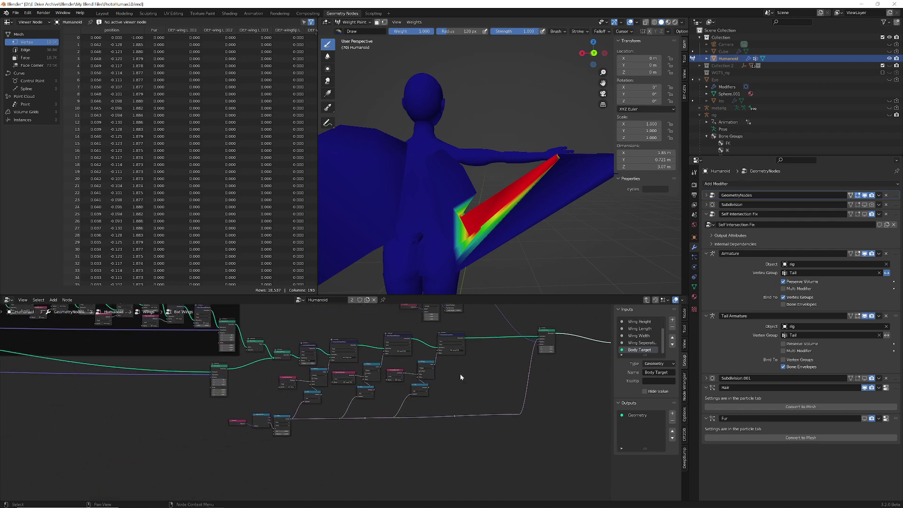
click(694, 287)
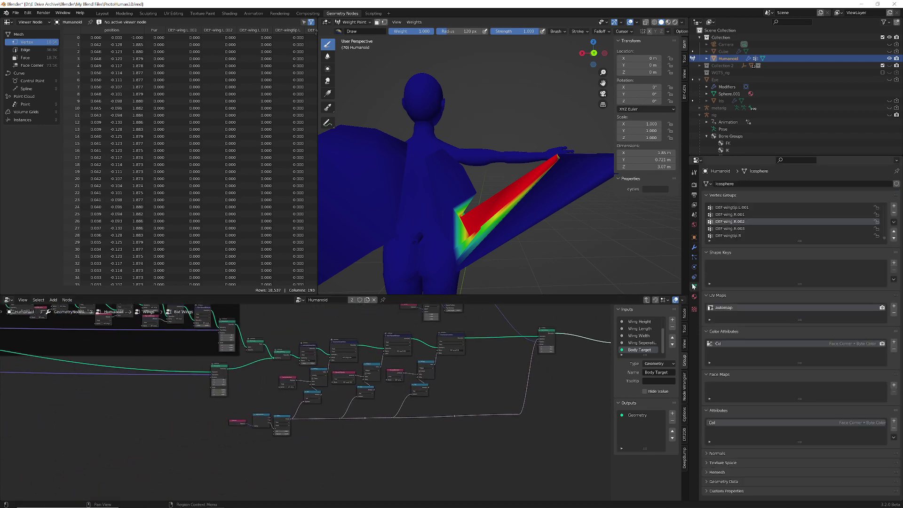
click(747, 214)
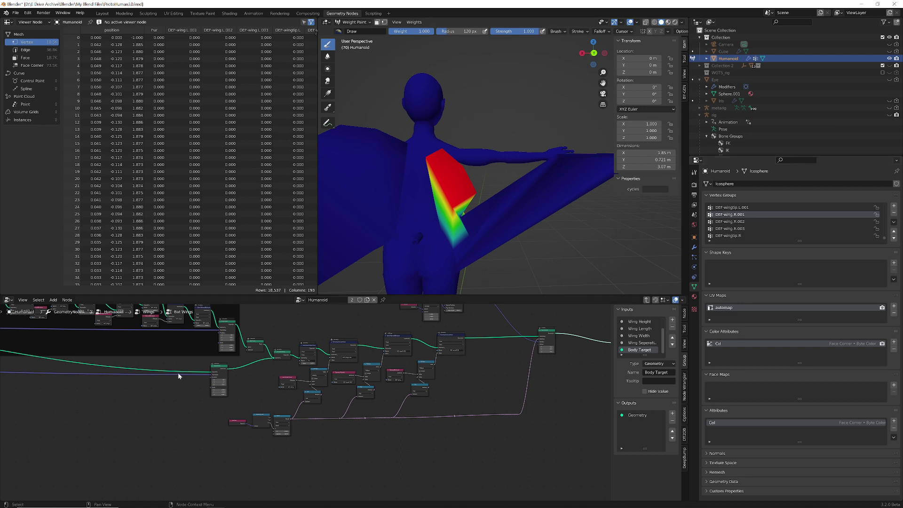
Step: Zoom and pan the node editor to the Bat Wings Store Named Attribute nodes
scroll(177, 384, down, 2)
scroll(165, 391, up, 4)
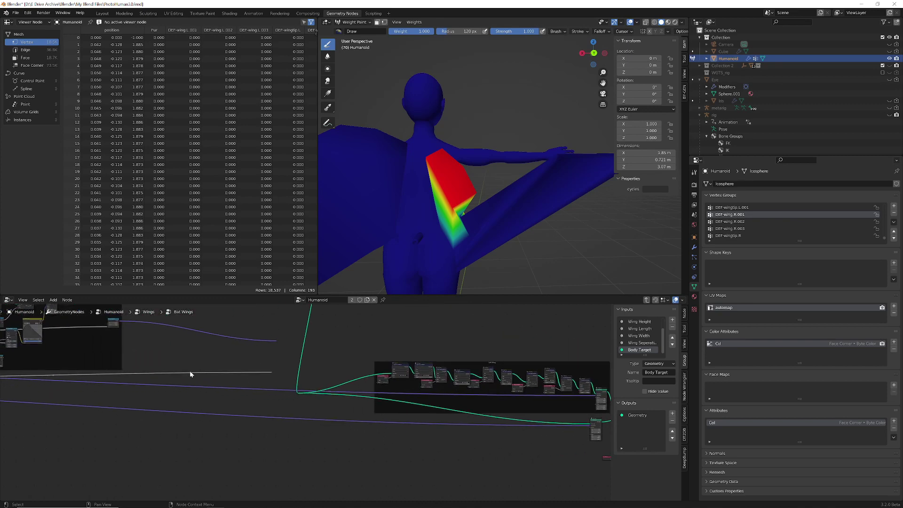
scroll(398, 435, up, 3)
scroll(324, 407, down, 2)
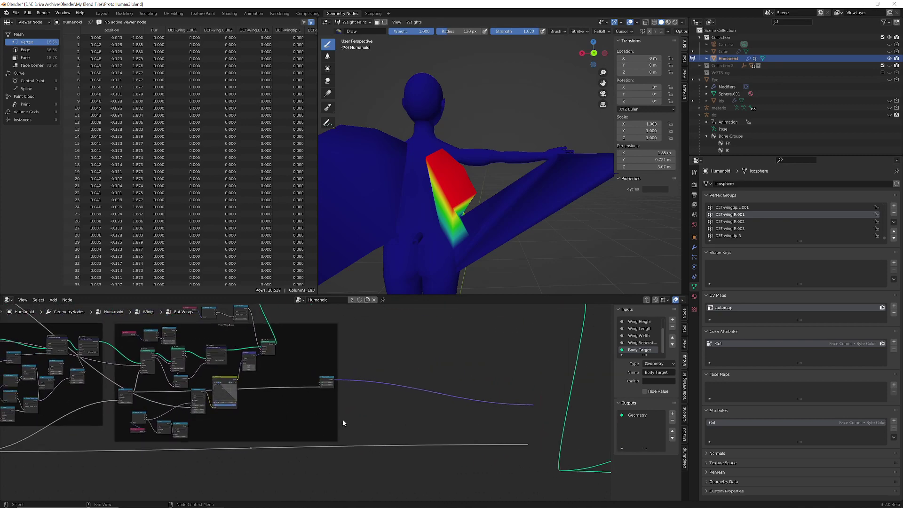
middle_drag(491, 445, 568, 440)
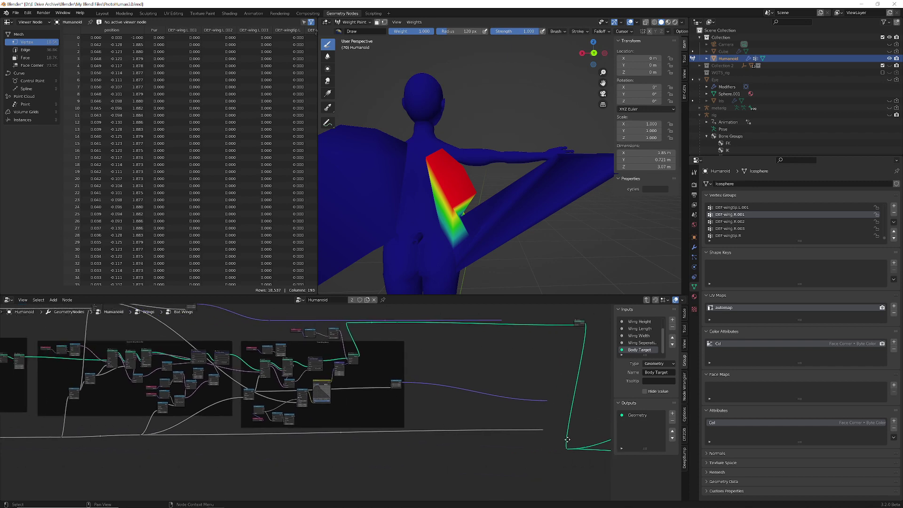
scroll(389, 377, up, 5)
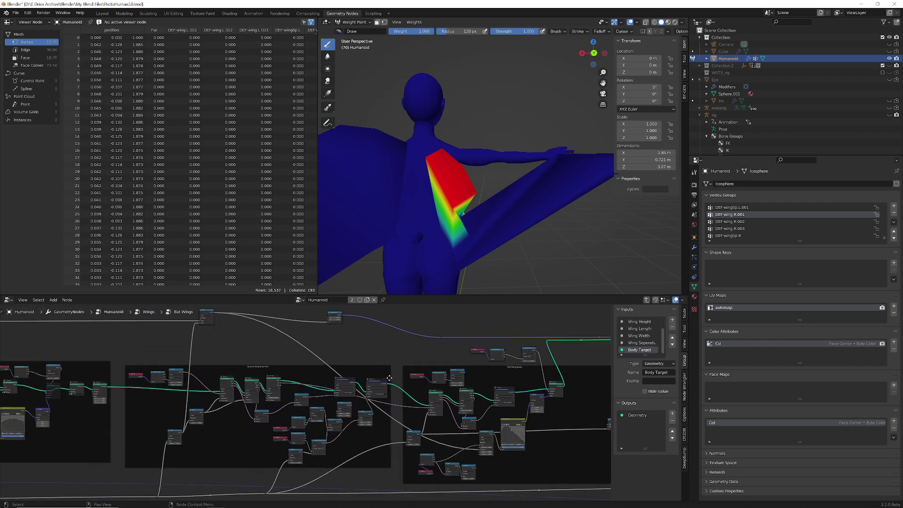
scroll(389, 378, up, 2)
scroll(455, 422, up, 1)
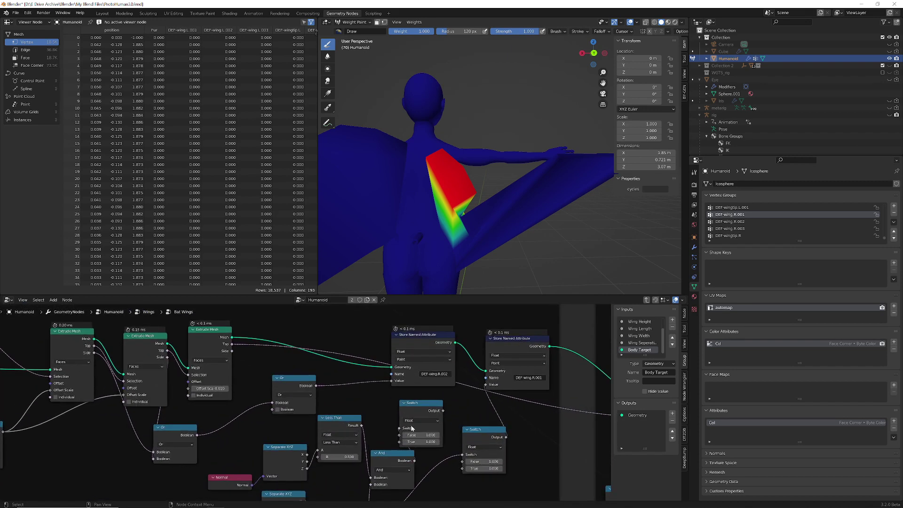
shift+scroll(455, 422, down, 3)
Step: Set the Compare node's operation to Greater Than
click(319, 454)
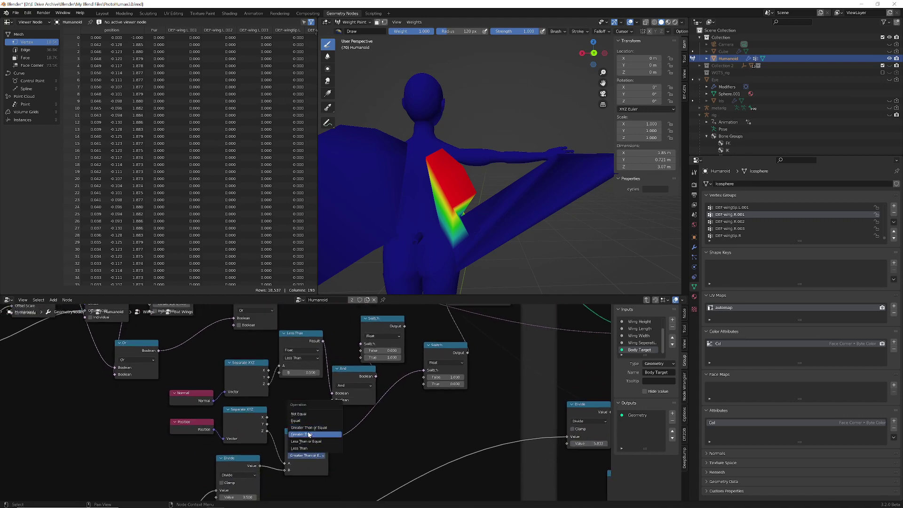
click(309, 434)
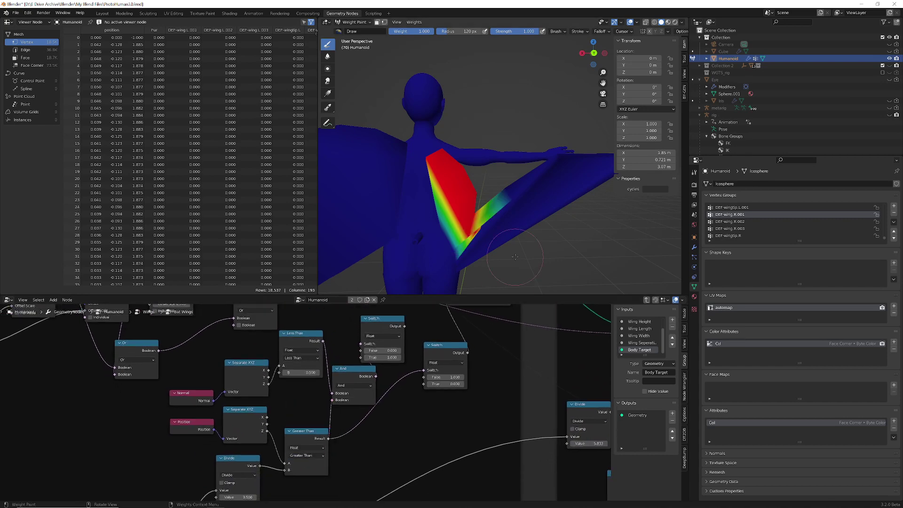
mouse_move(506, 242)
middle_down()
mouse_move(489, 235)
mouse_move(523, 222)
mouse_move(513, 234)
middle_up()
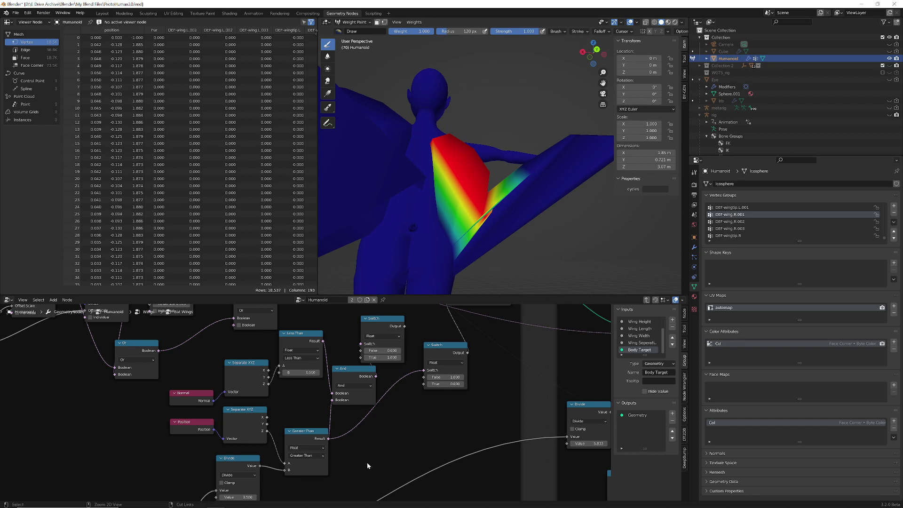
Step: Toggle undo/redo to compare Greater Than against Greater Than or Equal, keeping Greater Than
key(ctrl+z)
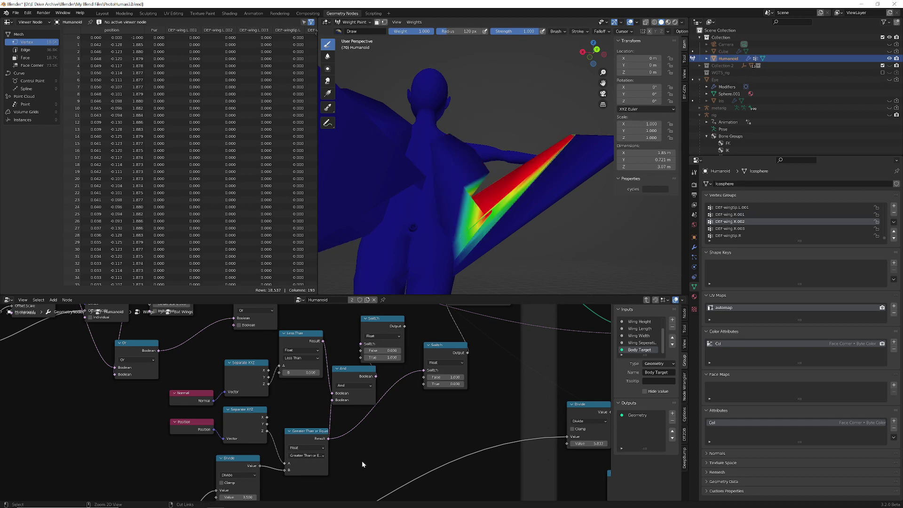
key(ctrl+shift+z)
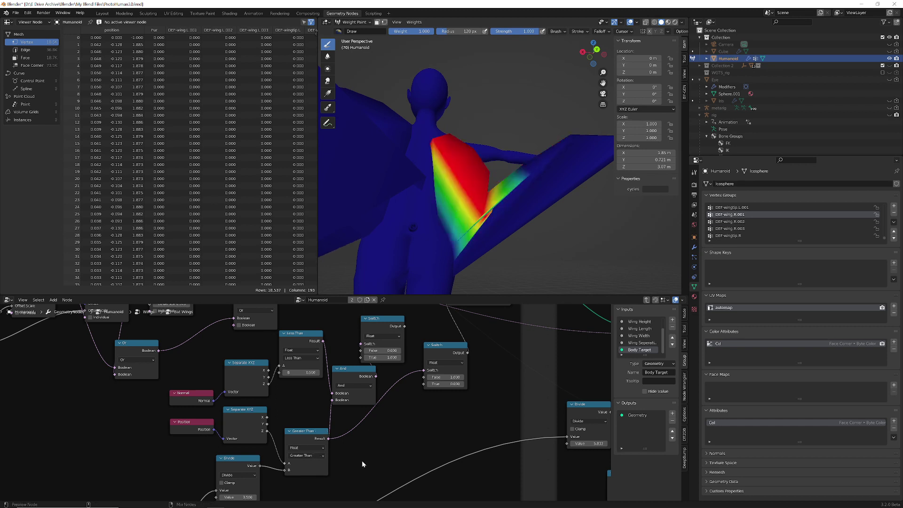
key(ctrl+z)
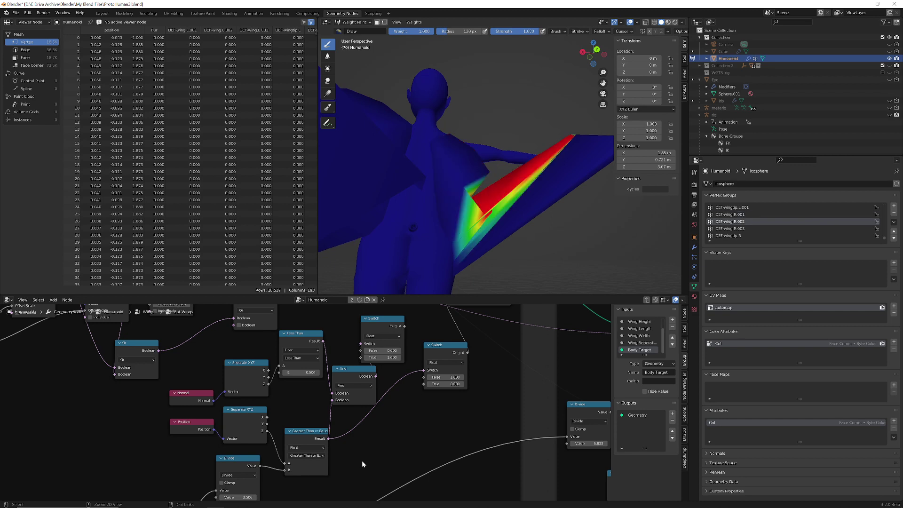
key(ctrl+shift+z)
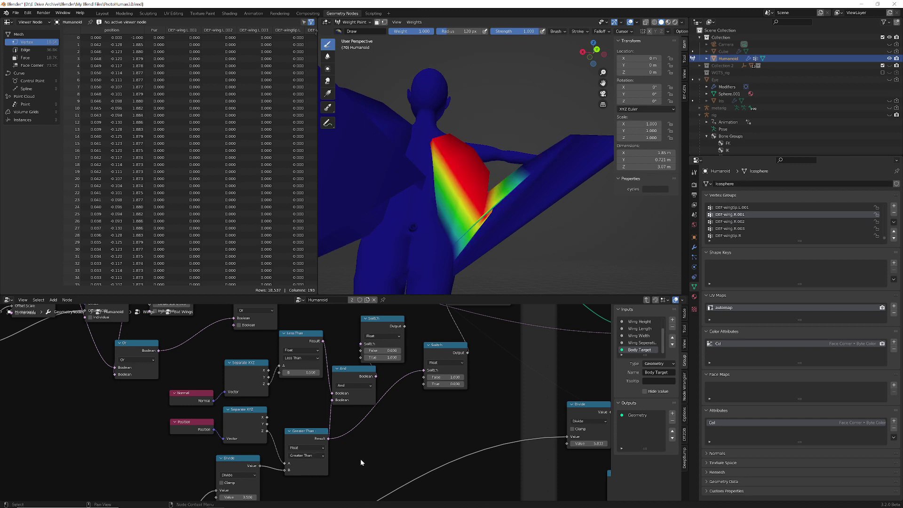
middle_drag(471, 225, 537, 279)
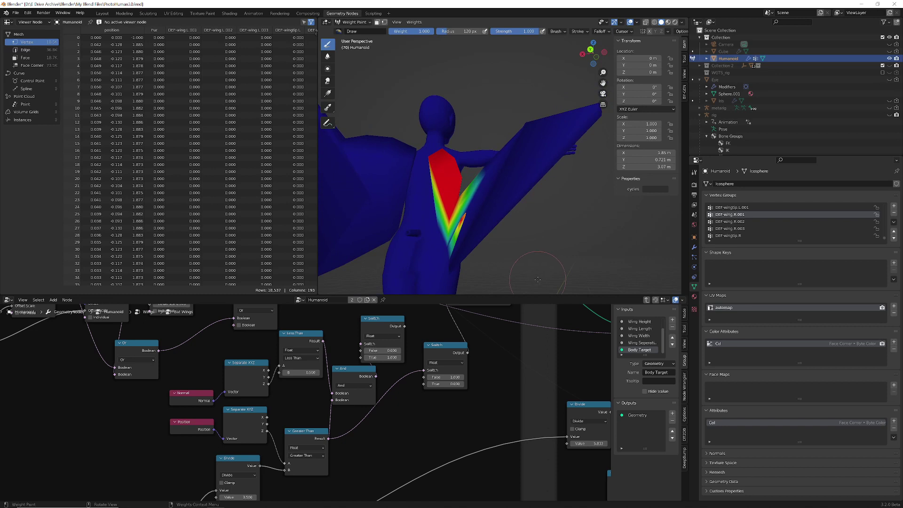
Step: Unhide the rig, return to Object Mode, and select the rig armature
click(695, 248)
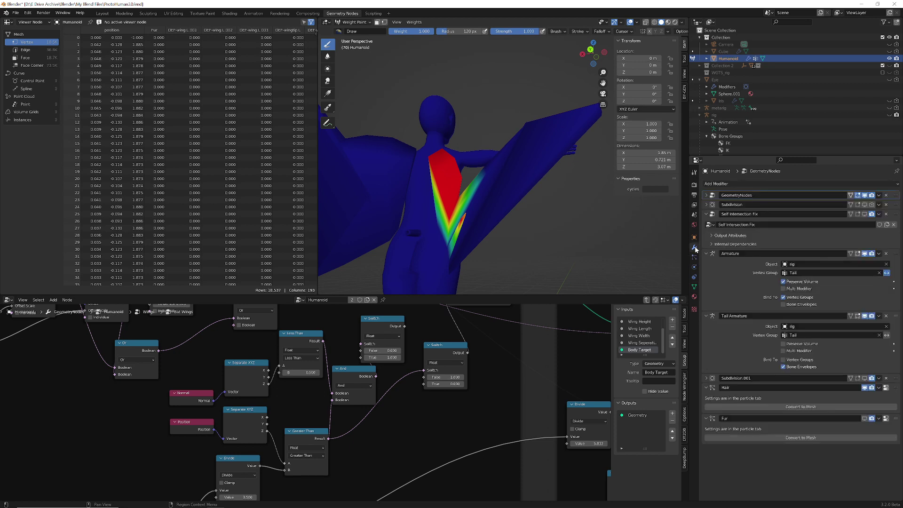
click(889, 115)
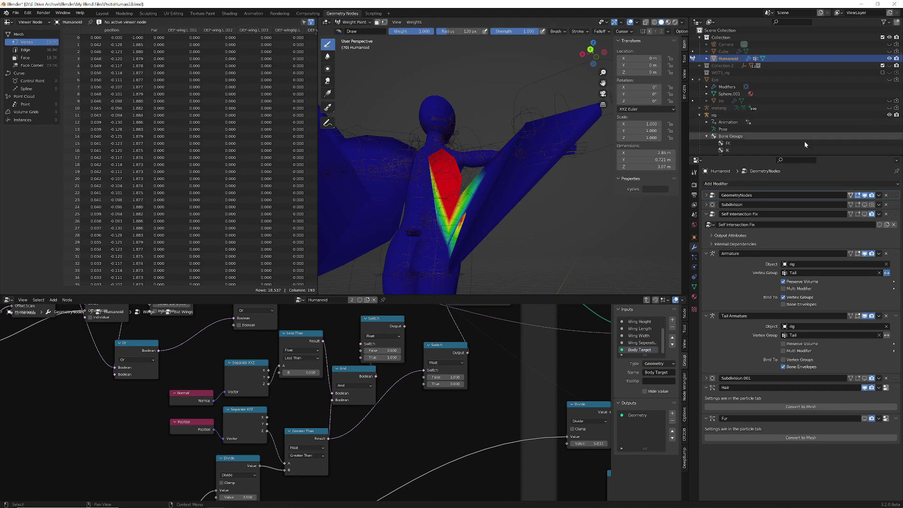
middle_drag(423, 151, 470, 151)
click(354, 22)
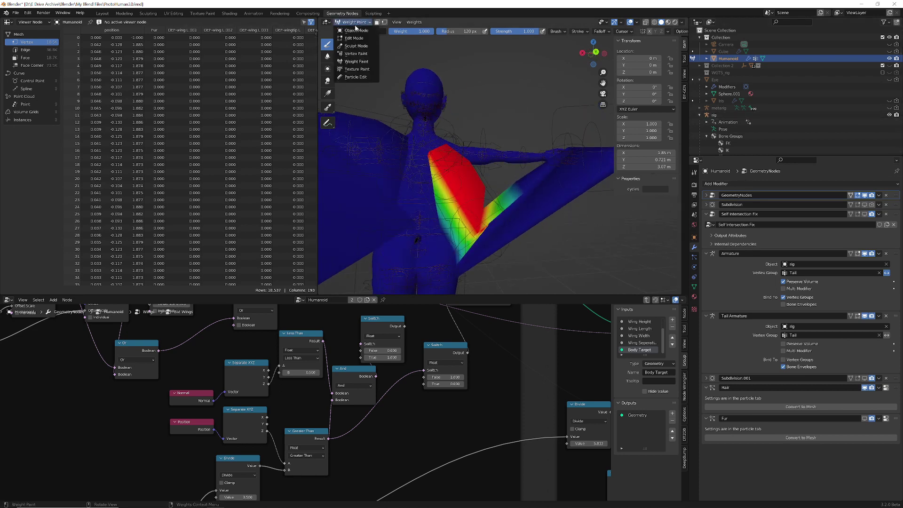
click(352, 29)
middle_drag(618, 240, 610, 251)
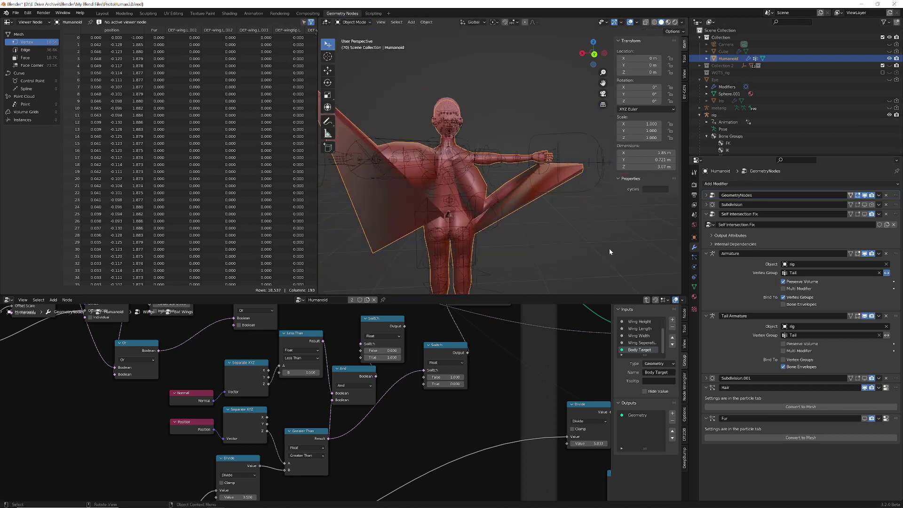
click(591, 191)
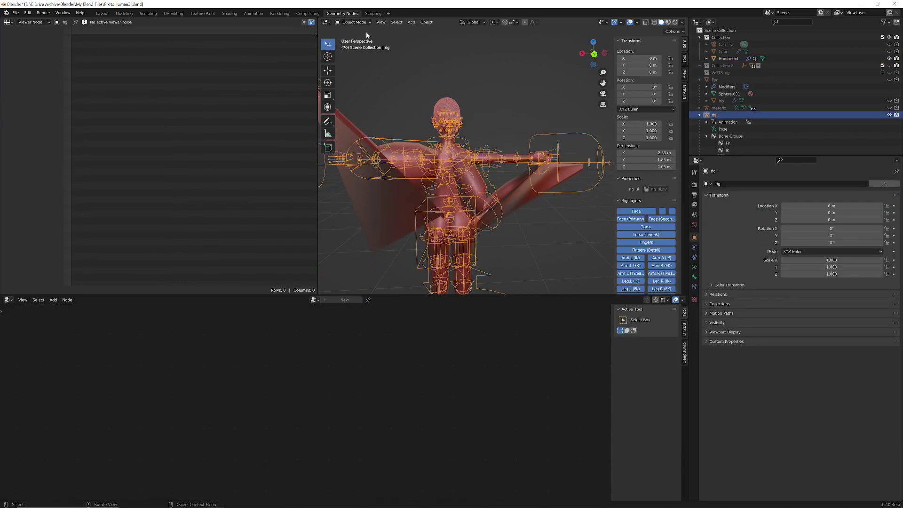
Step: In Pose Mode, rotate wing_ik.R.003 to fold the right wing, then hide the rig and select Humanoid
click(352, 22)
click(360, 48)
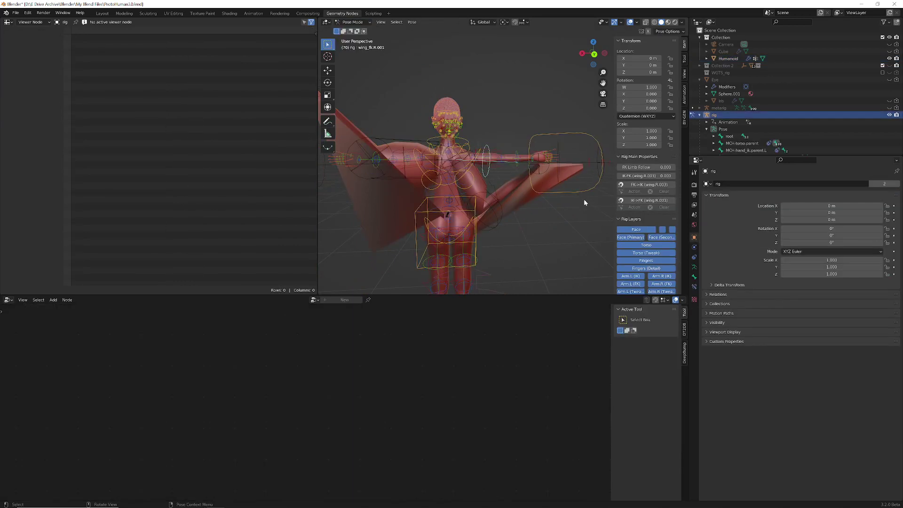
click(583, 192)
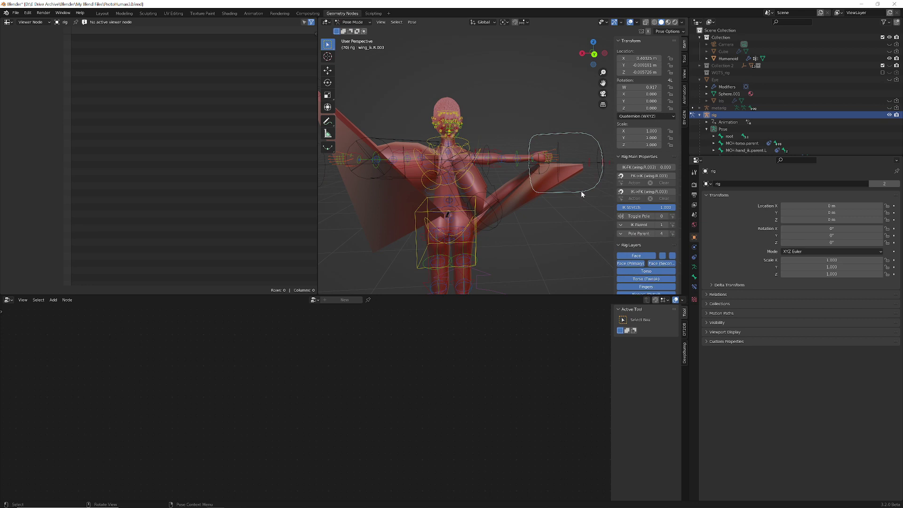
key(r)
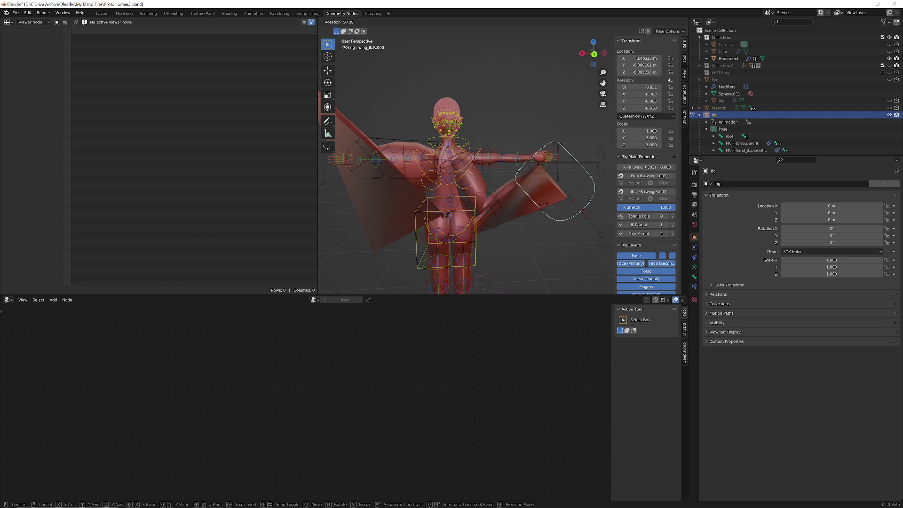
click(568, 260)
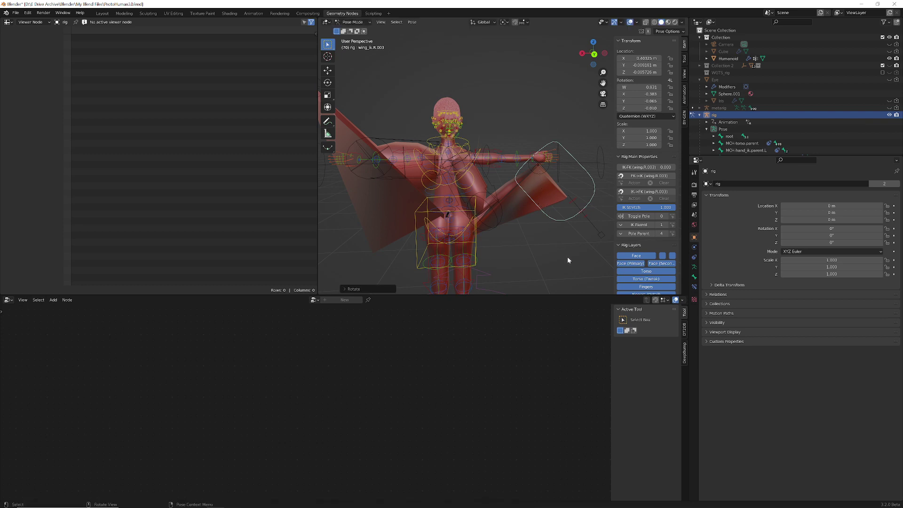
click(889, 115)
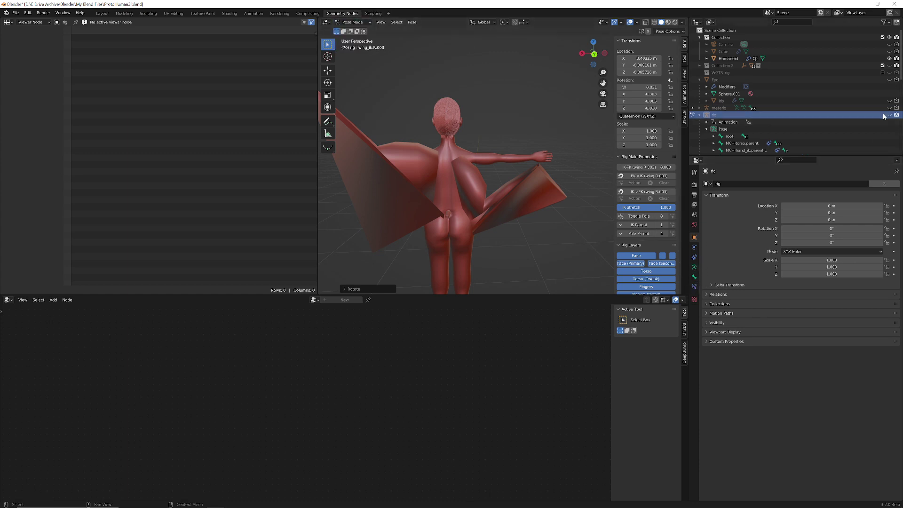
click(734, 58)
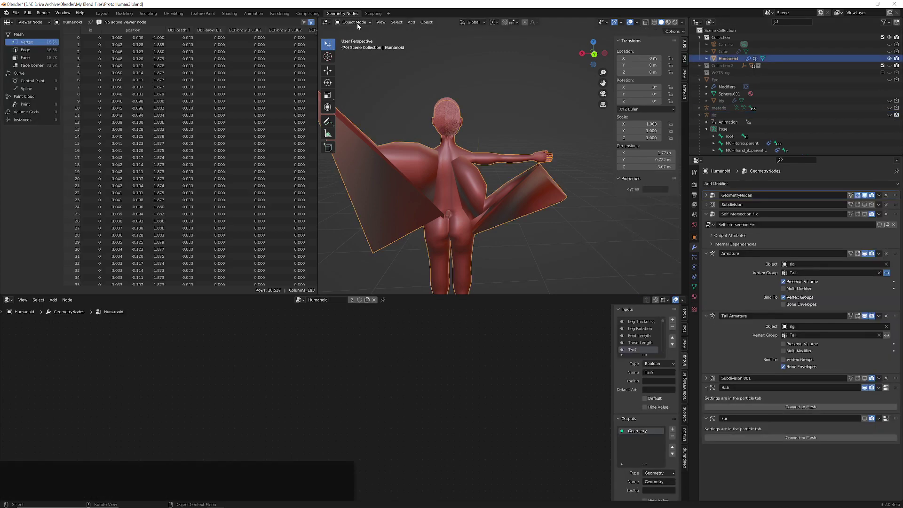
Step: Switch the Humanoid to Weight Paint mode and make DEF-wing.R.002 the active vertex group
click(357, 23)
click(363, 62)
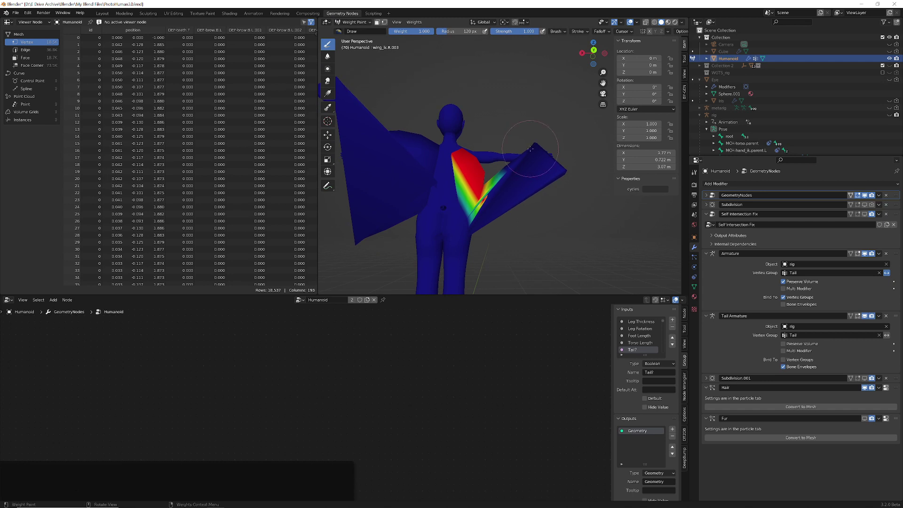
click(693, 287)
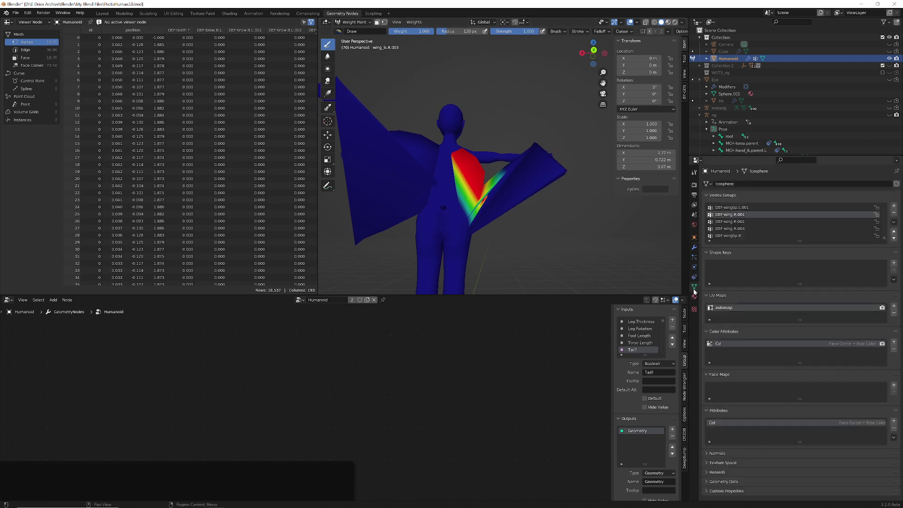
click(741, 222)
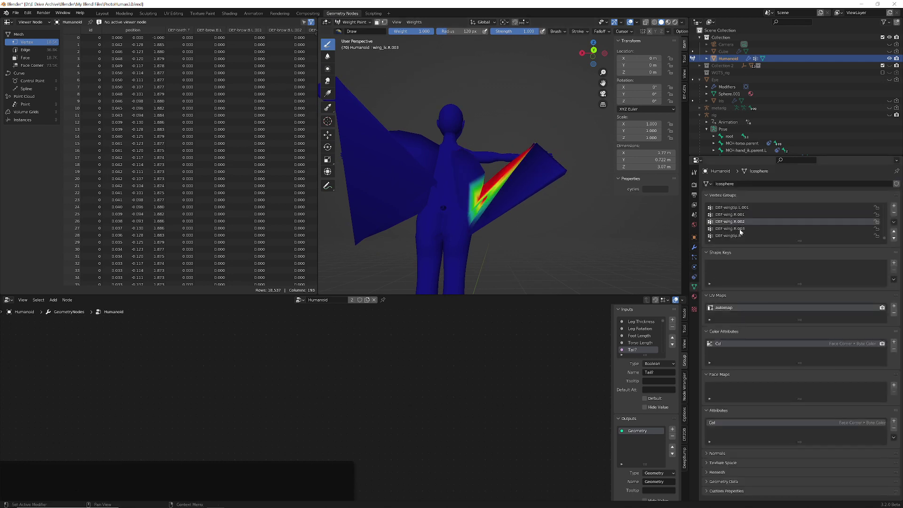
Step: Flip between DEF-wing.R.003 and DEF-wing.R.002 weights, settling on DEF-wing.R.003 viewed facing the wing
click(741, 229)
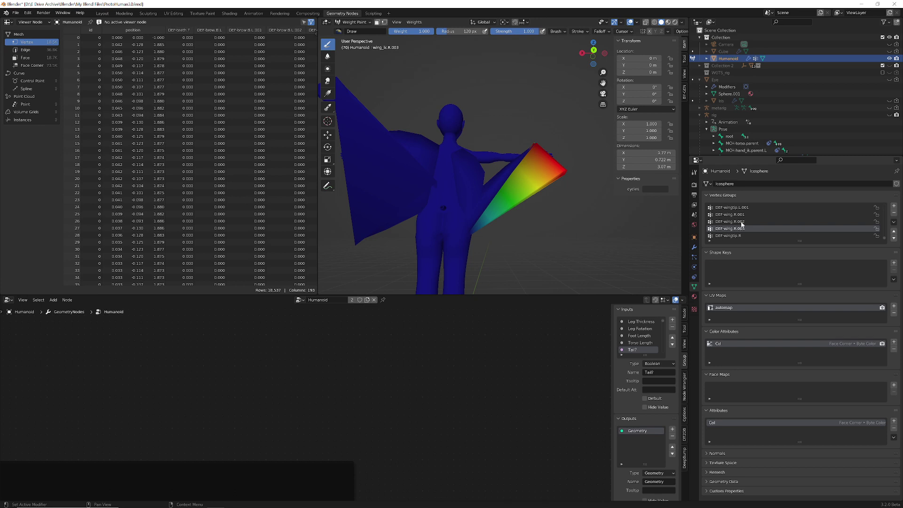
click(741, 221)
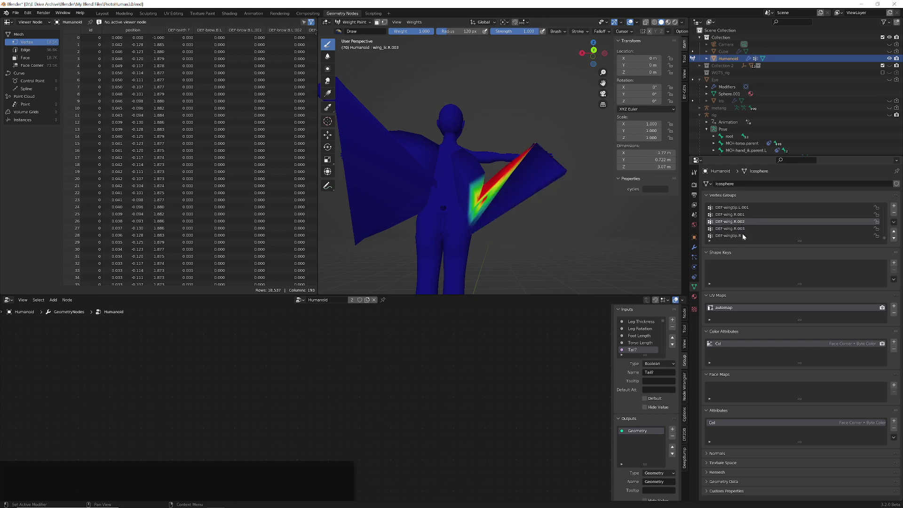
click(743, 228)
mouse_move(562, 227)
middle_down()
mouse_move(551, 231)
mouse_move(606, 253)
middle_up()
scroll(608, 247, up, 3)
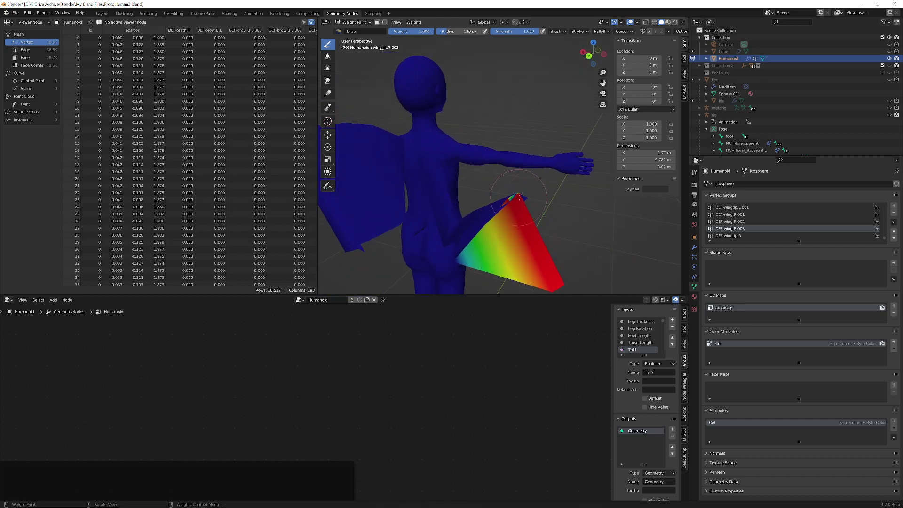
middle_drag(518, 197, 555, 197)
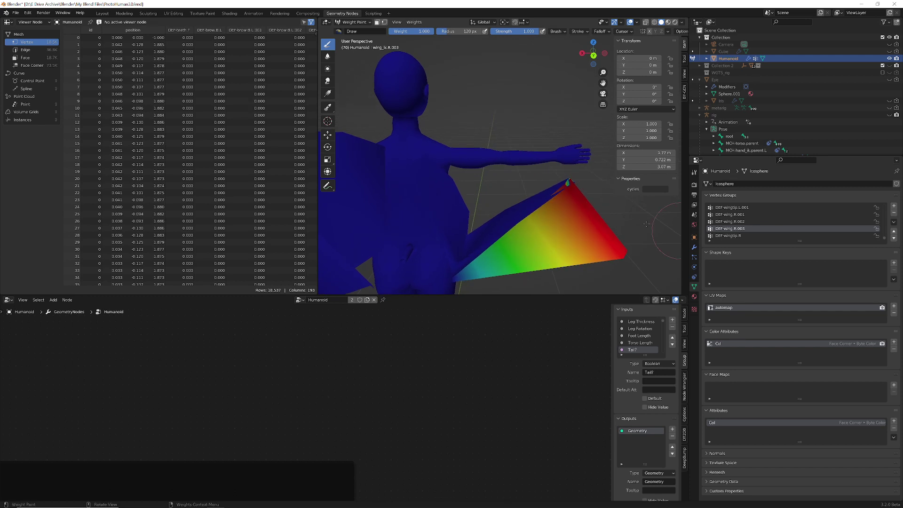
middle_drag(617, 230, 517, 233)
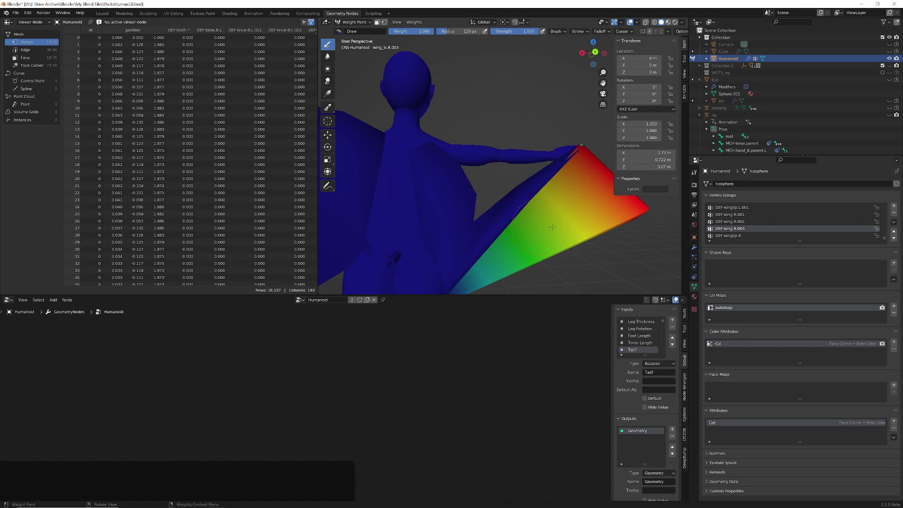
click(693, 248)
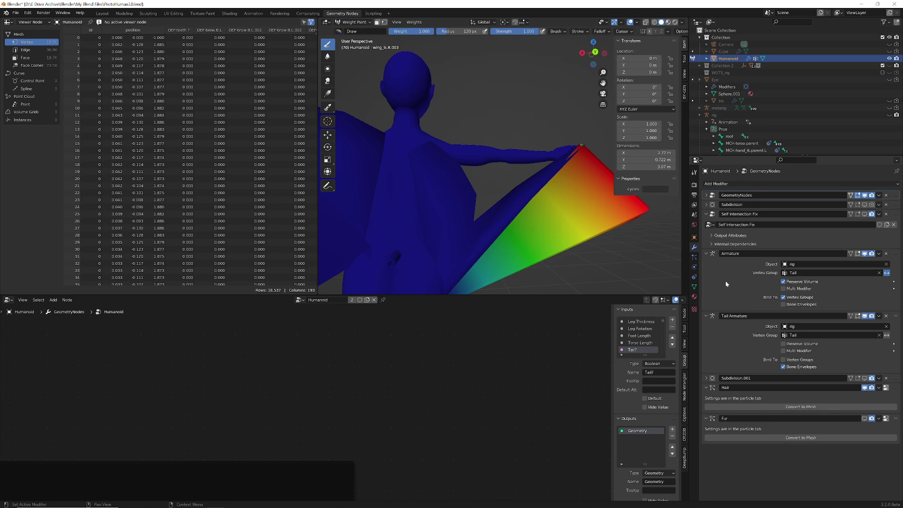
Step: Enter the Wings and then the Bat Wings node groups, framing the Bat Wings nodes
scroll(480, 354, down, 5)
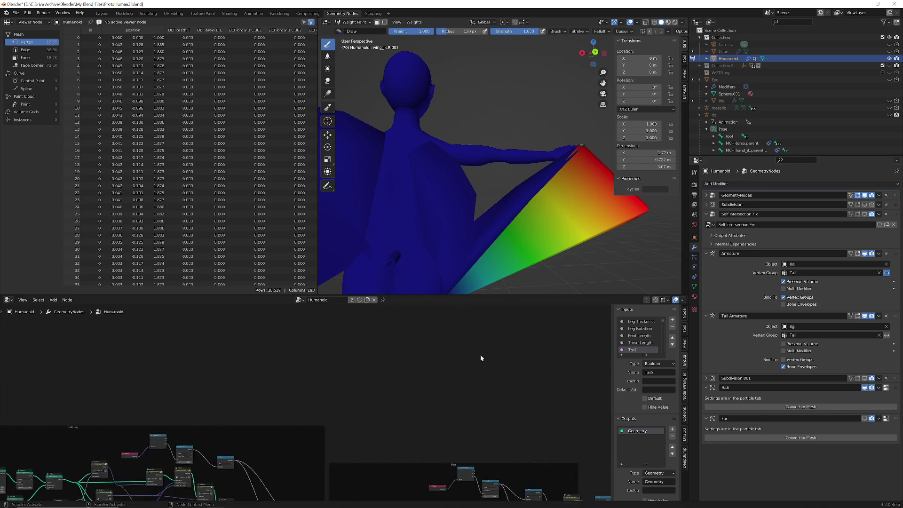
key(Tab)
key(Tab)
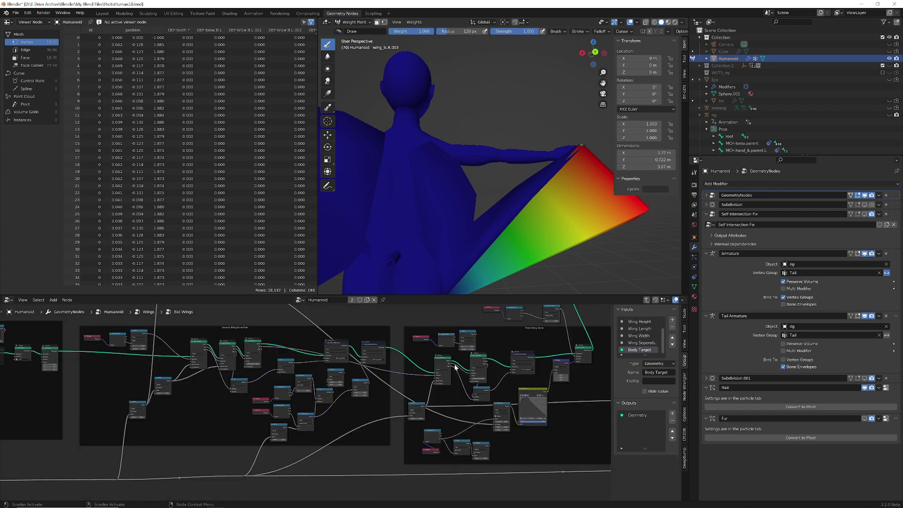
key(Tab)
key(Tab)
scroll(421, 377, up, 4)
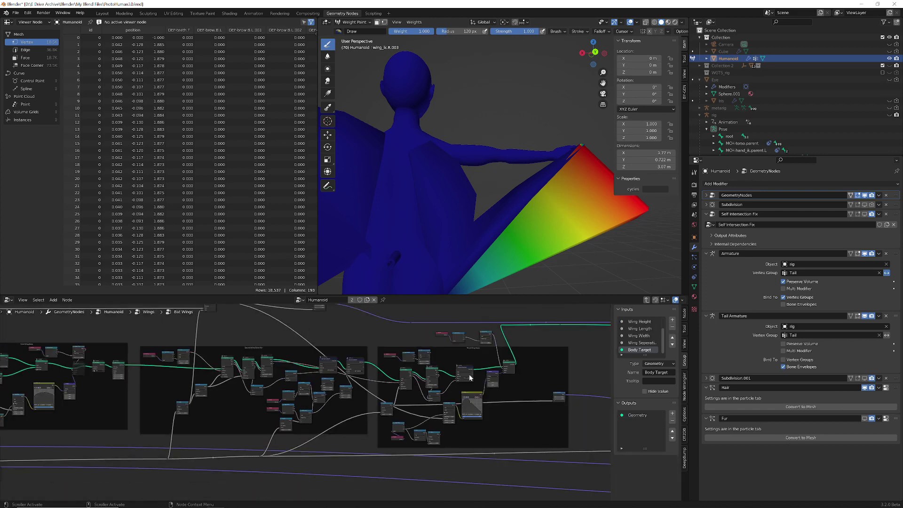
middle_drag(422, 376, 346, 384)
scroll(280, 379, up, 3)
scroll(346, 384, up, 5)
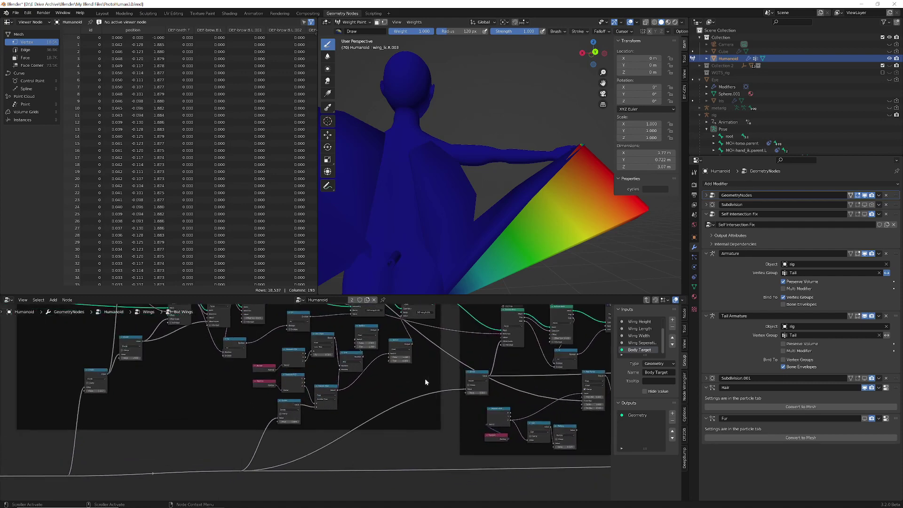
middle_drag(425, 378, 203, 410)
scroll(203, 410, up, 1)
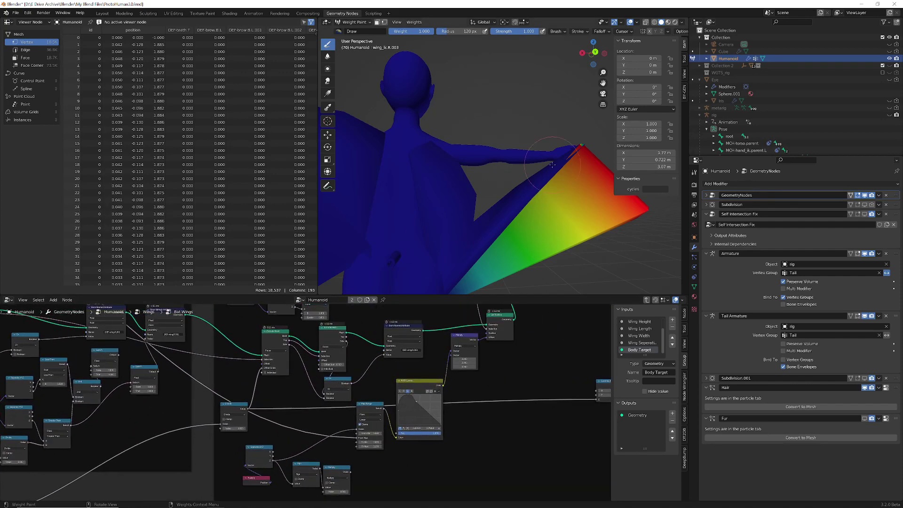
middle_drag(276, 343, 326, 374)
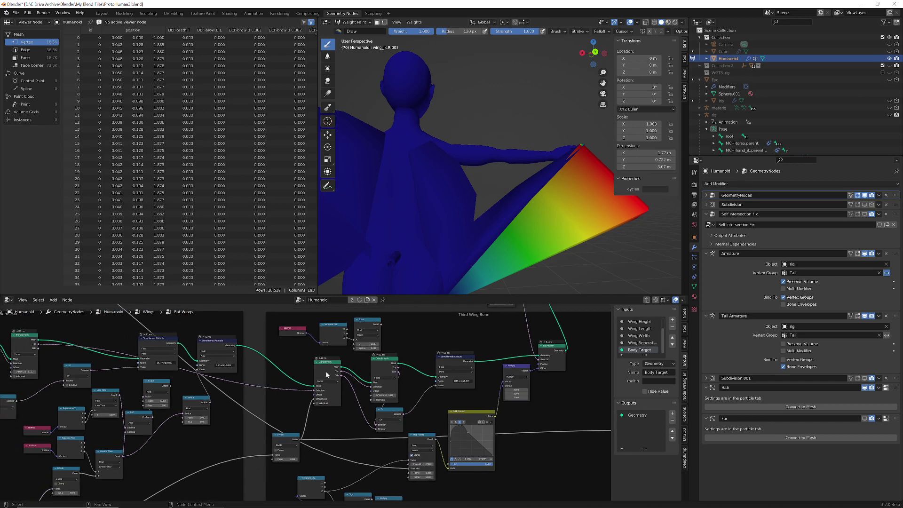
scroll(328, 366, up, 2)
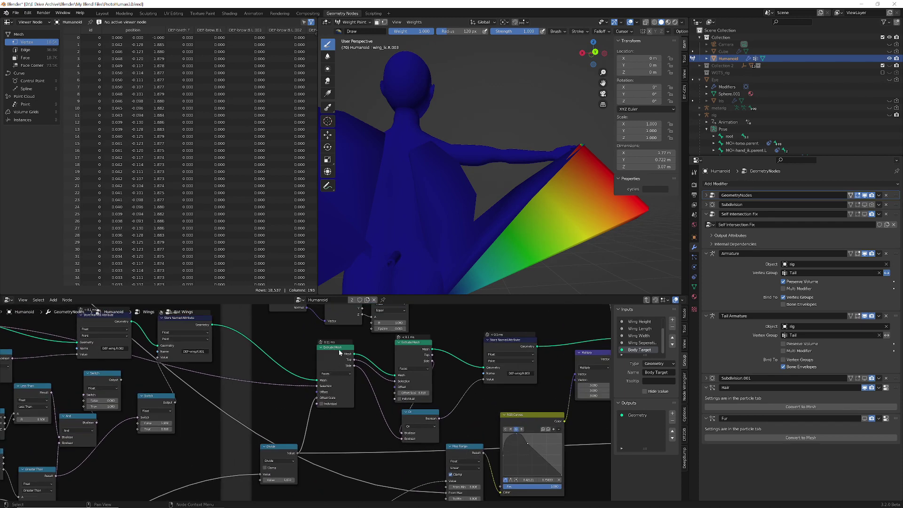
Step: Nudge the Or node and Store Named Attribute nodes into a tidier layout
drag(414, 416, 407, 415)
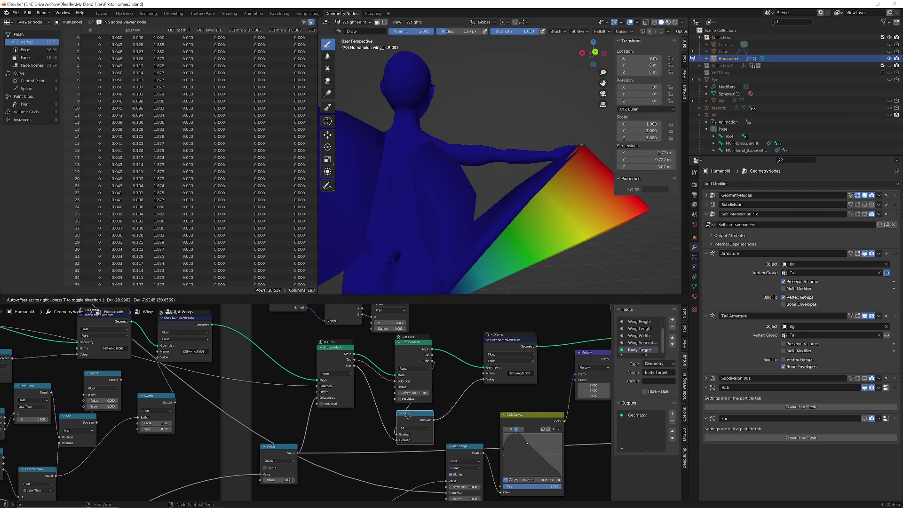
drag(504, 340, 504, 341)
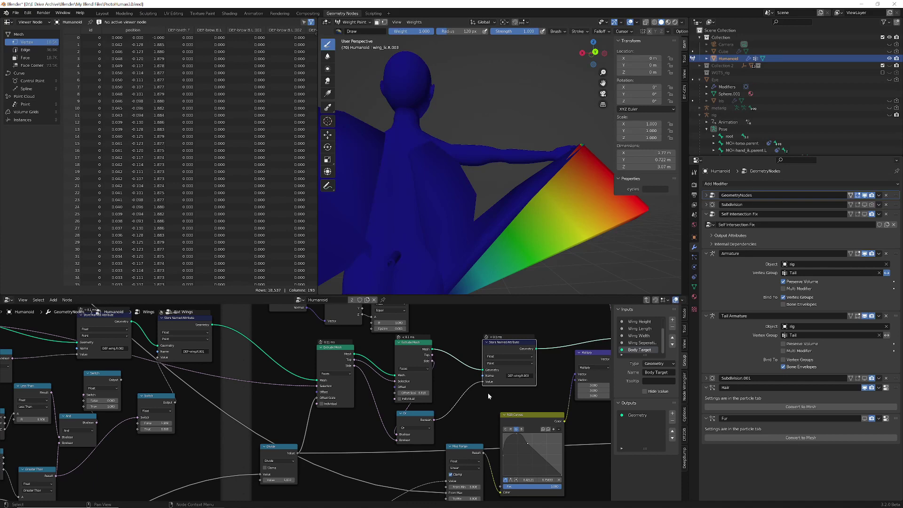
middle_drag(488, 396, 504, 421)
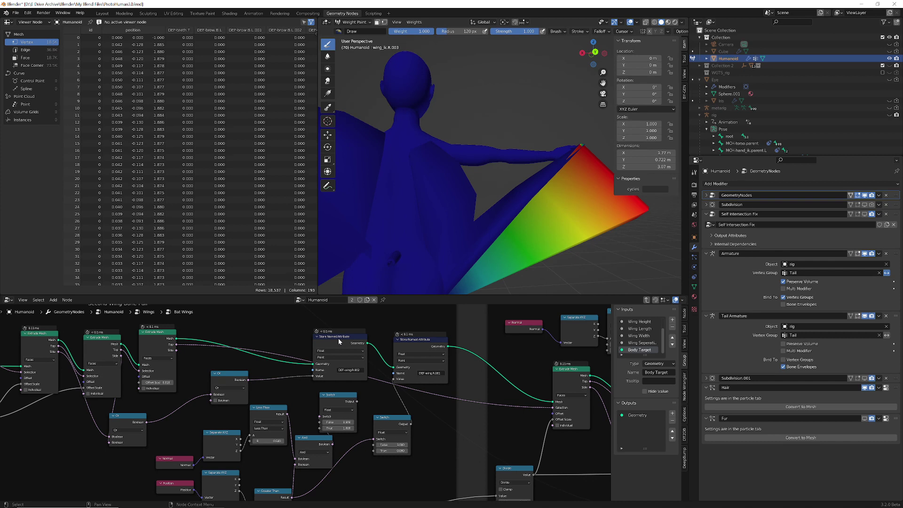
drag(338, 337, 319, 332)
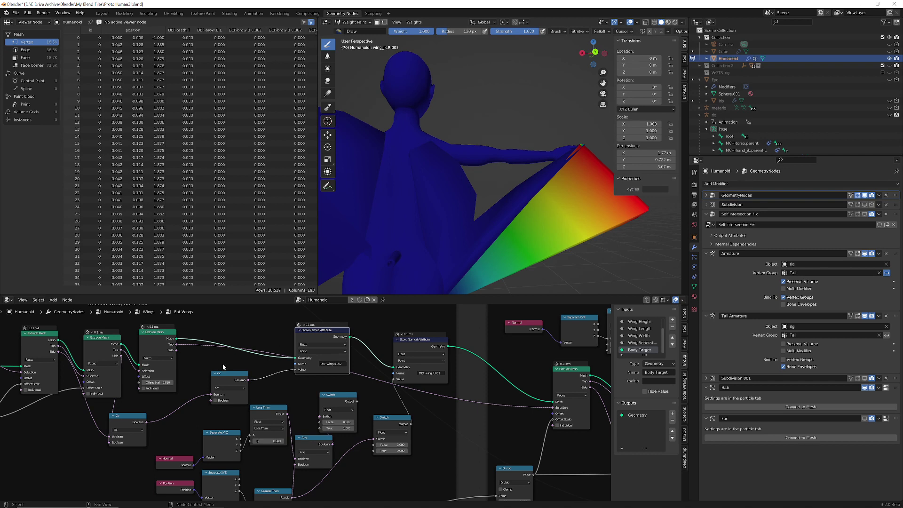
middle_drag(504, 439, 323, 422)
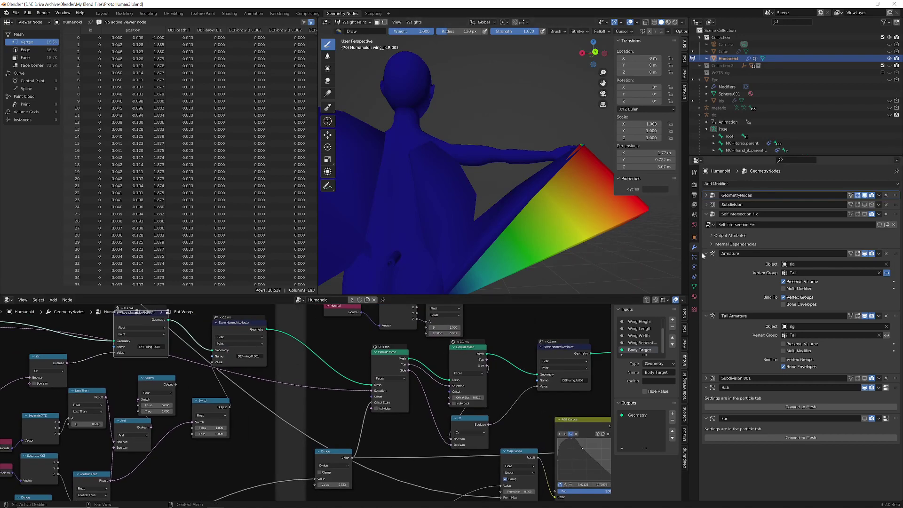
Step: Show DEF-wing.R.002 weights and disable the Armature modifier in the viewport, then zoom out
click(694, 286)
click(734, 222)
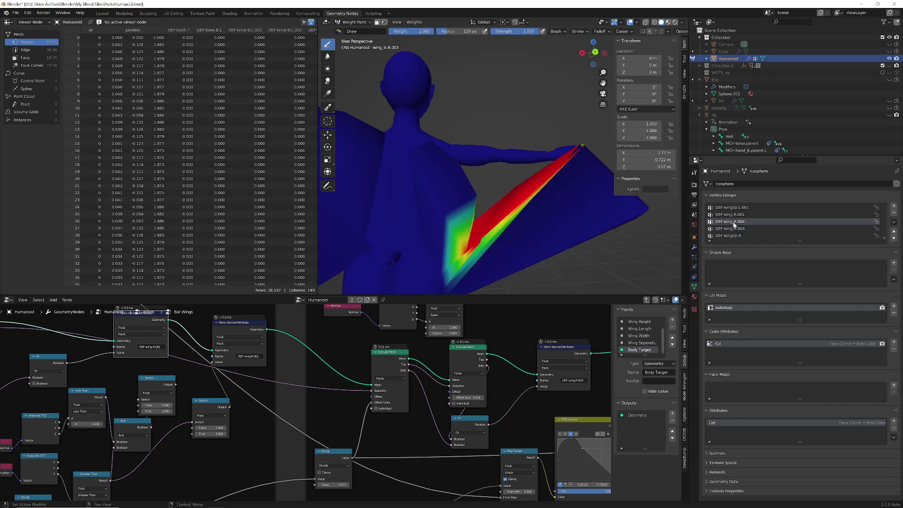
click(694, 248)
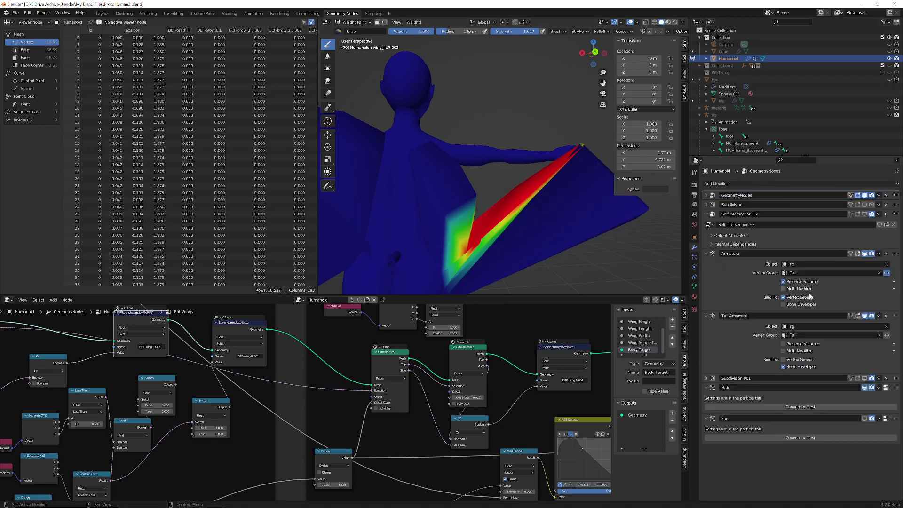
click(865, 254)
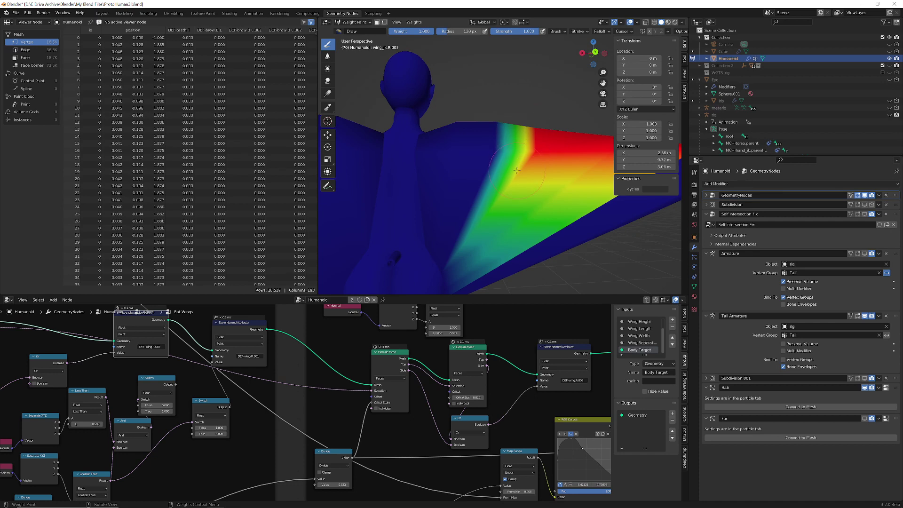
scroll(516, 170, down, 3)
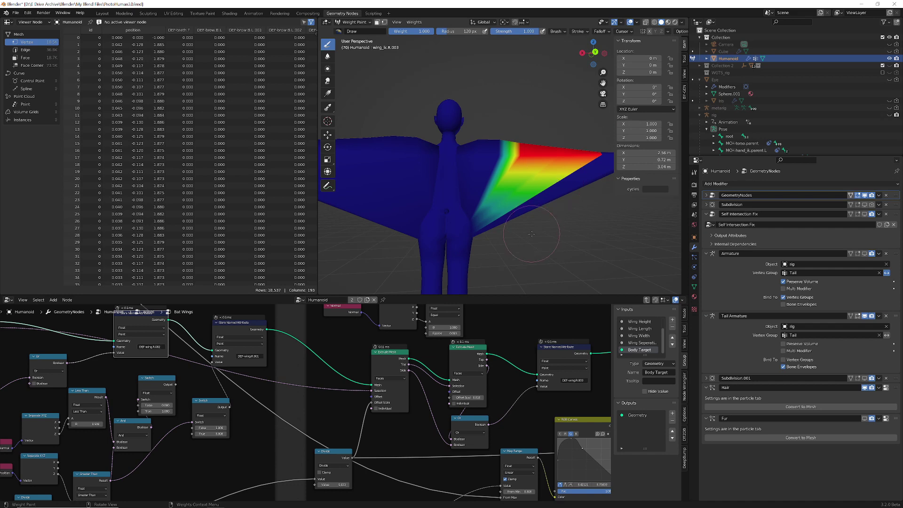
scroll(274, 391, down, 6)
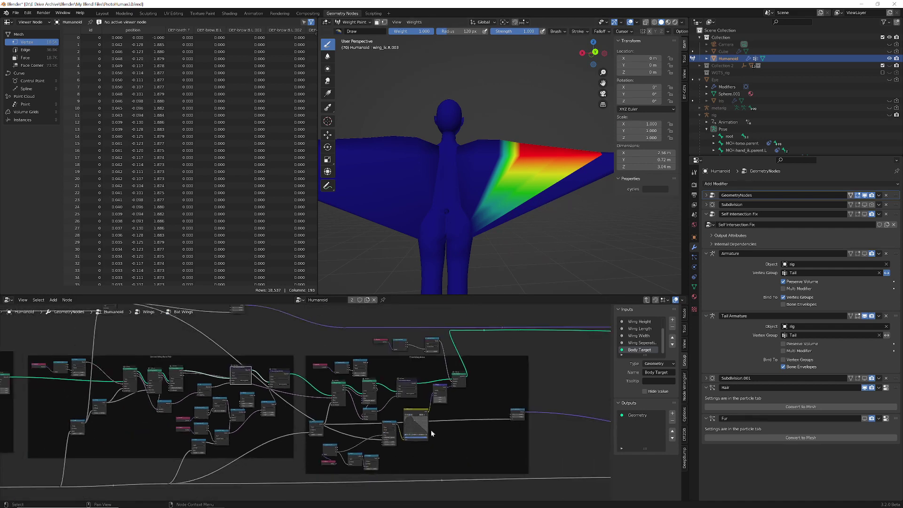
scroll(414, 414, up, 5)
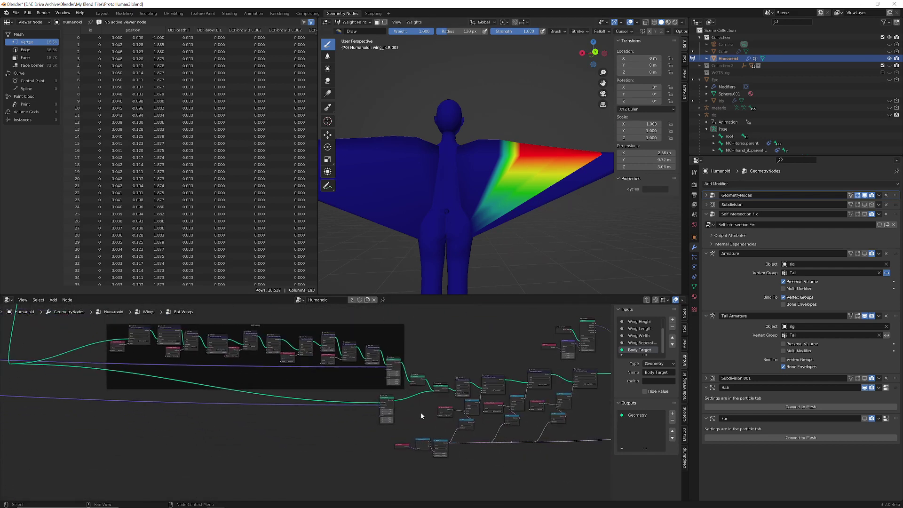
middle_drag(407, 417, 470, 461)
scroll(324, 402, up, 4)
scroll(324, 403, up, 5)
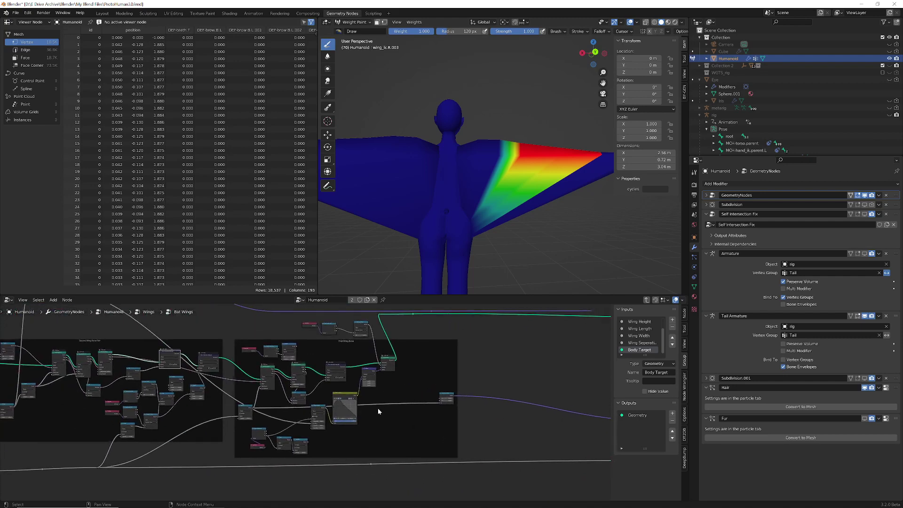
middle_drag(343, 372, 273, 471)
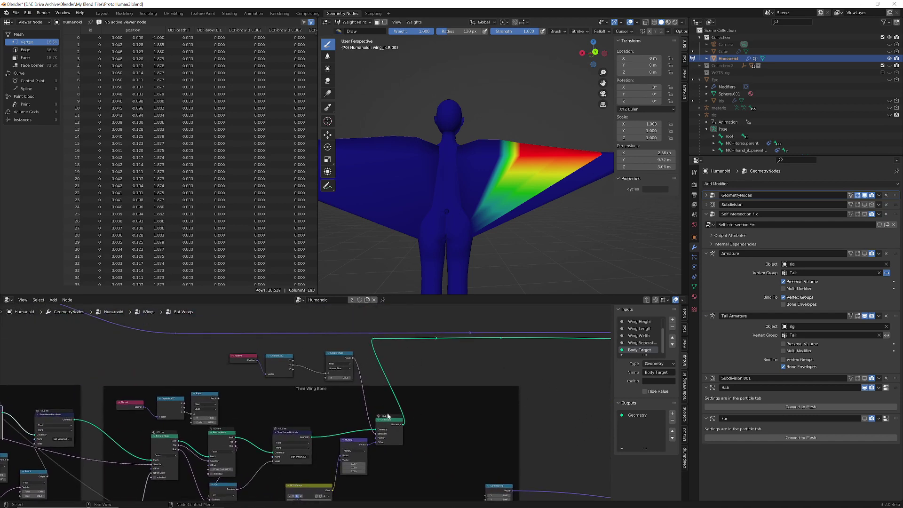
middle_drag(280, 402, 481, 388)
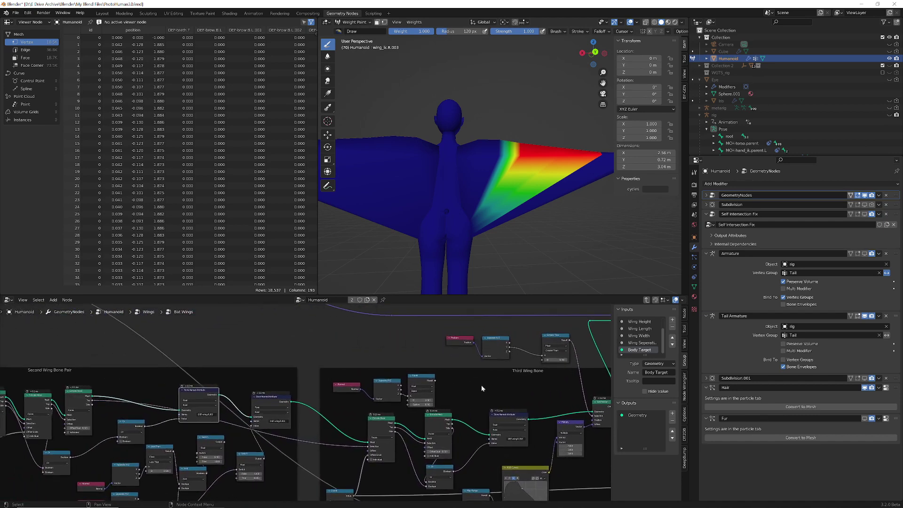
middle_drag(251, 377, 269, 342)
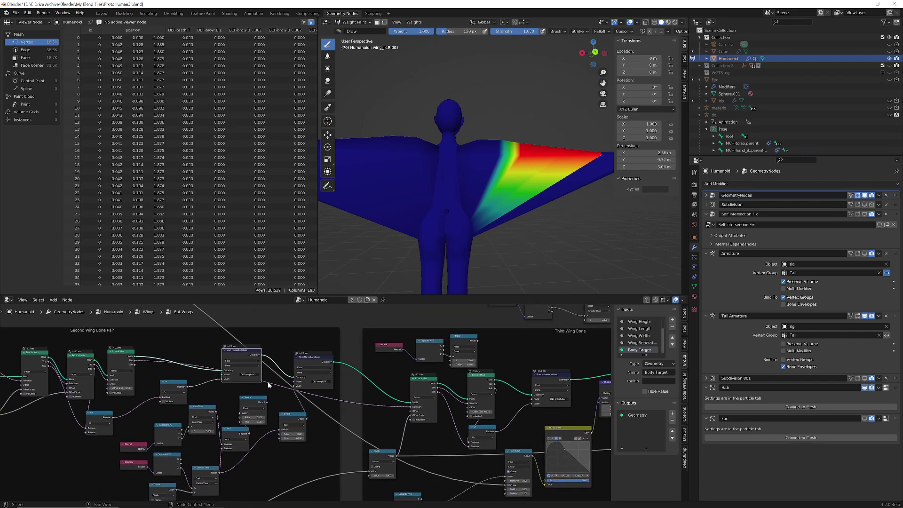
drag(133, 366, 160, 401)
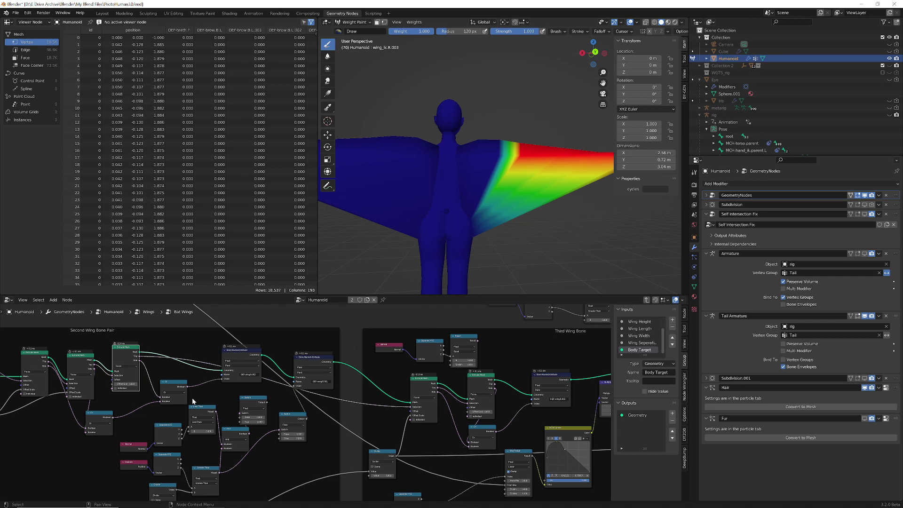
scroll(537, 254, down, 2)
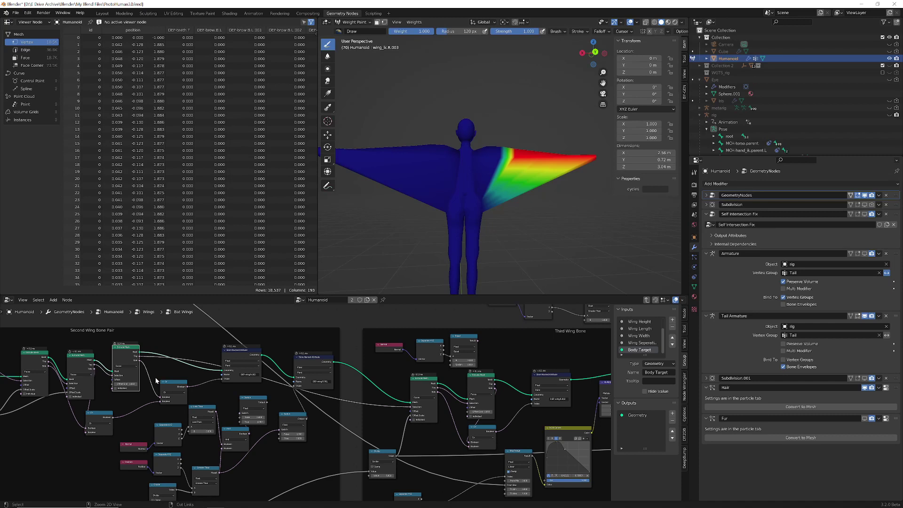
ctrl+right_drag(156, 380, 147, 388)
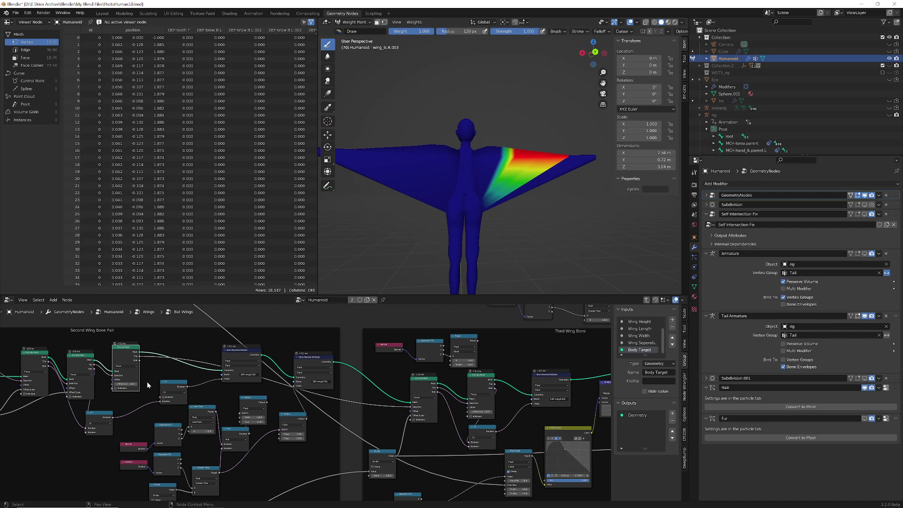
middle_drag(36, 424, 78, 410)
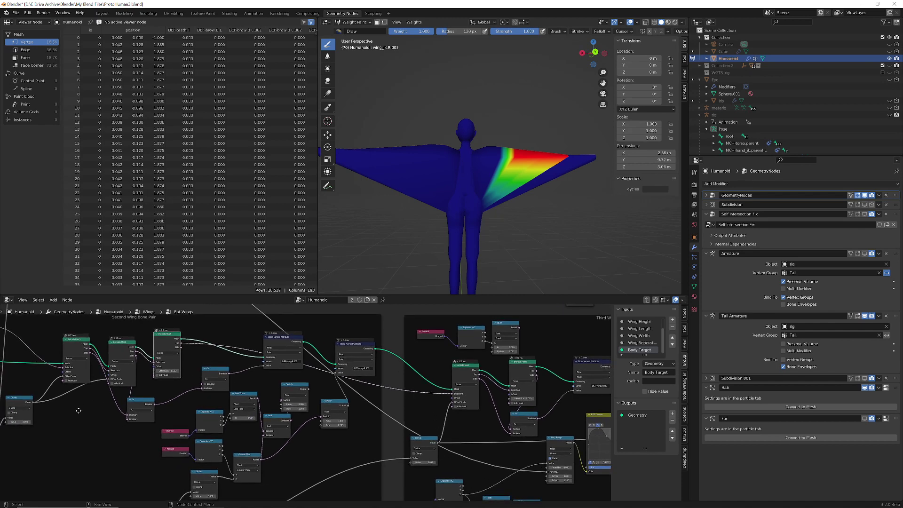
middle_drag(78, 410, 18, 402)
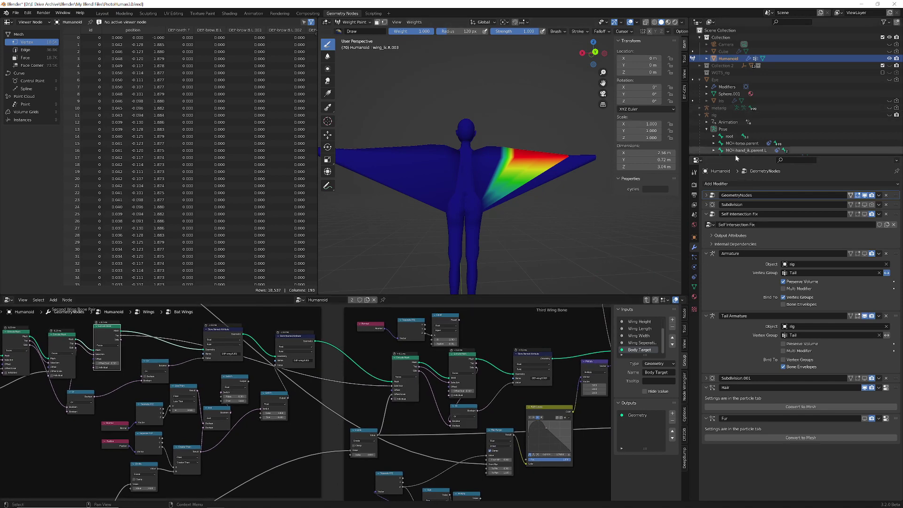
Step: Flip between DEF-wing.R.002 and DEF-wing.R.001 in Vertex Groups, ending on DEF-wing.R.001
click(694, 286)
middle_drag(545, 207, 658, 211)
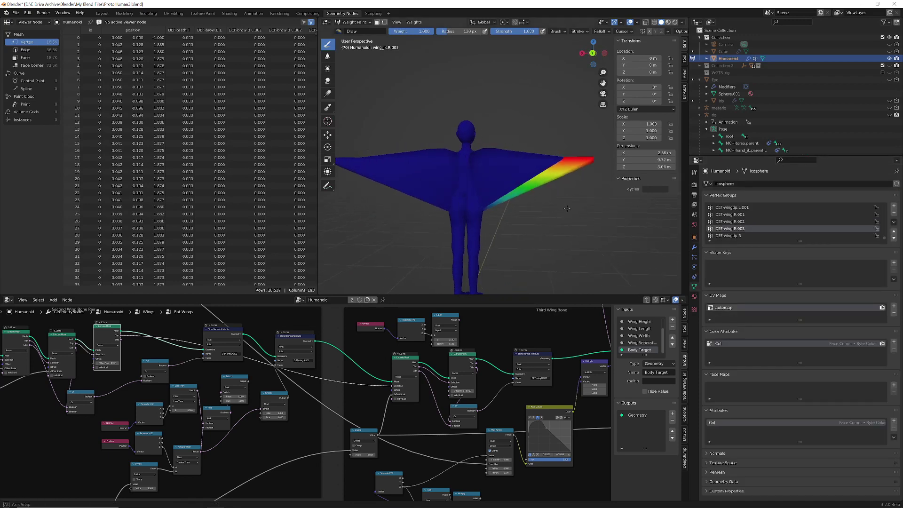
click(734, 222)
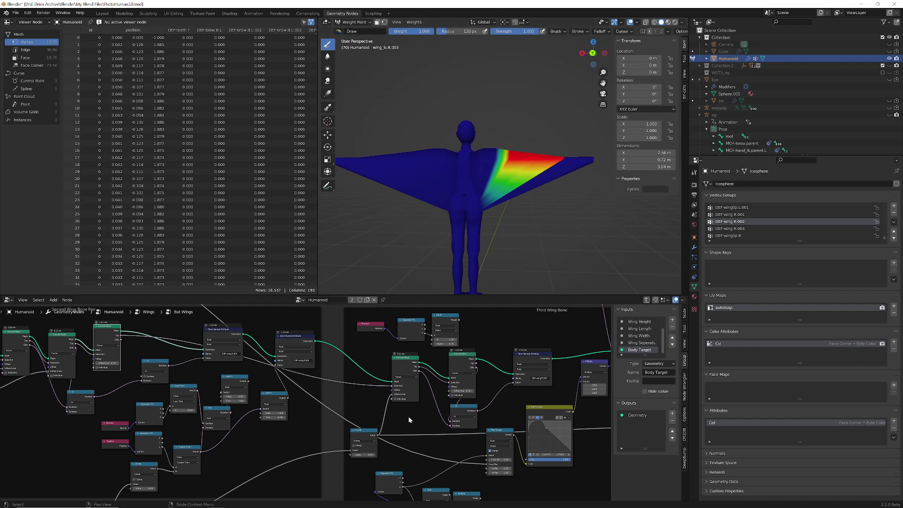
click(739, 214)
click(741, 220)
click(740, 215)
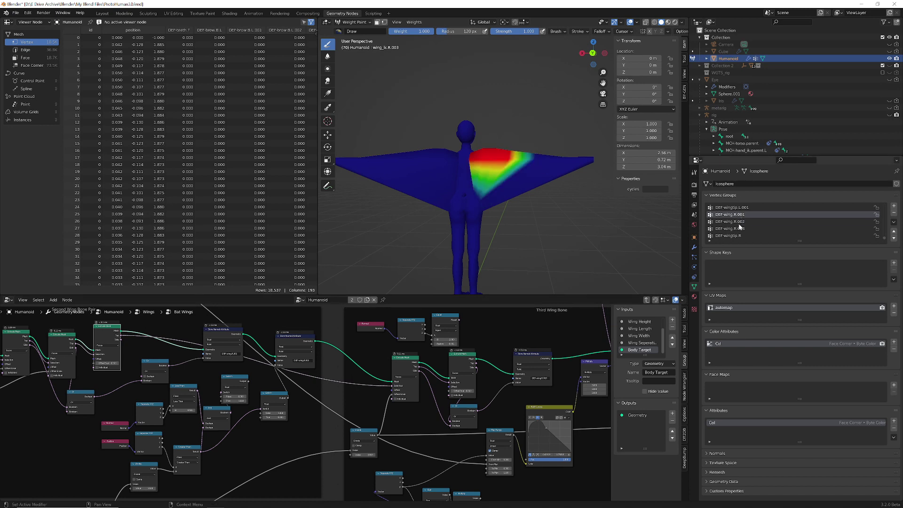
click(739, 222)
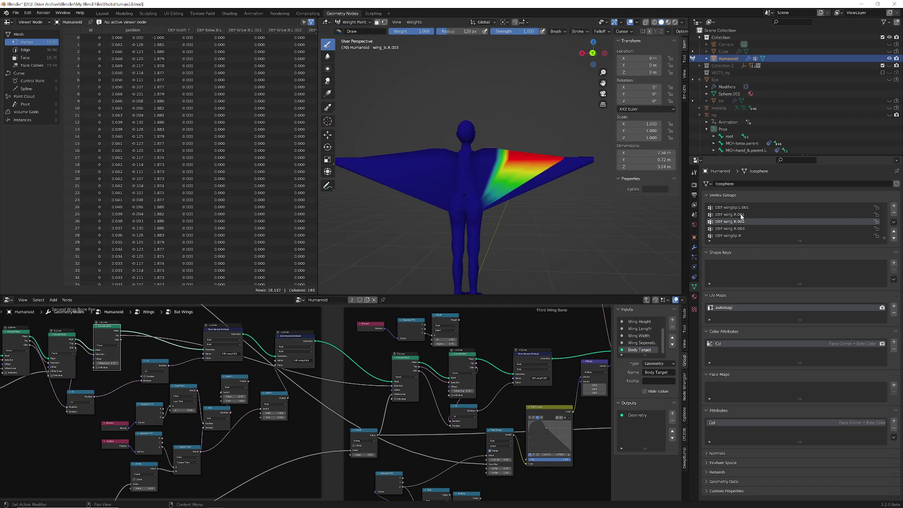
click(741, 215)
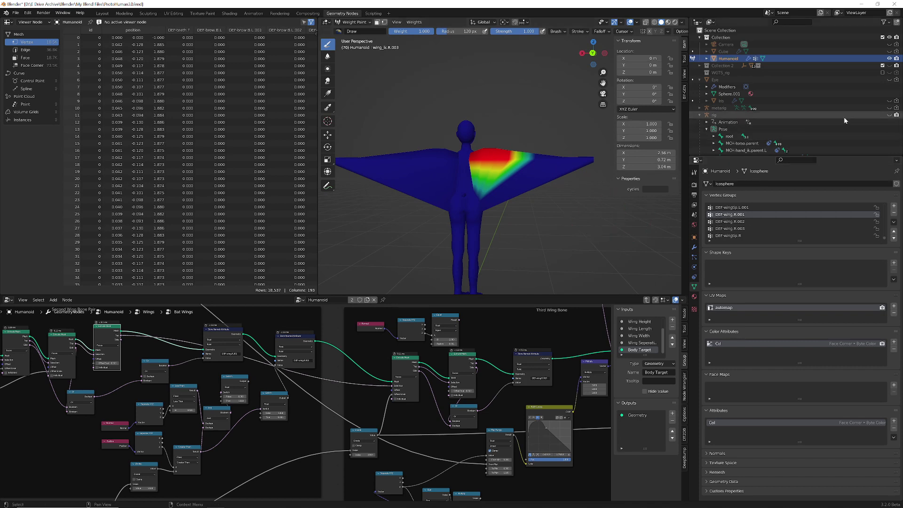
Step: Switch the Compare operation to Greater Than or Equal, then back to Greater Than
middle_drag(306, 400, 343, 360)
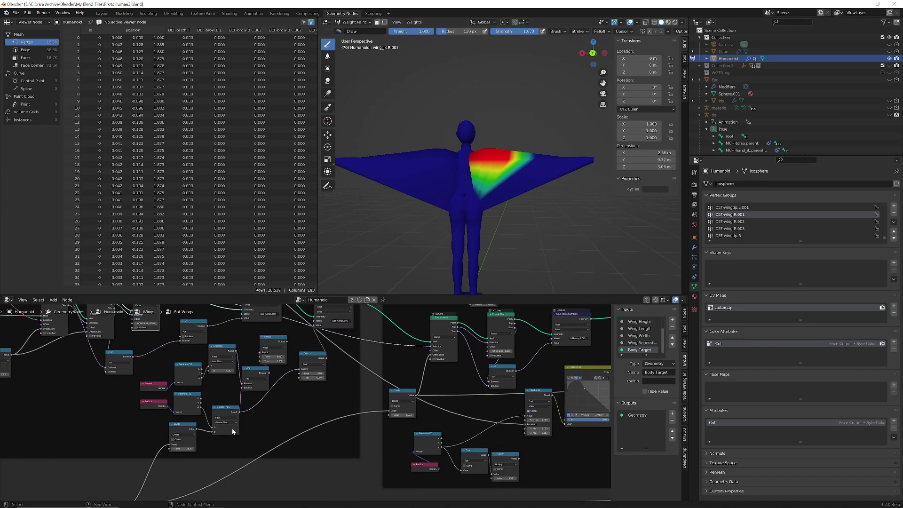
click(232, 421)
click(237, 440)
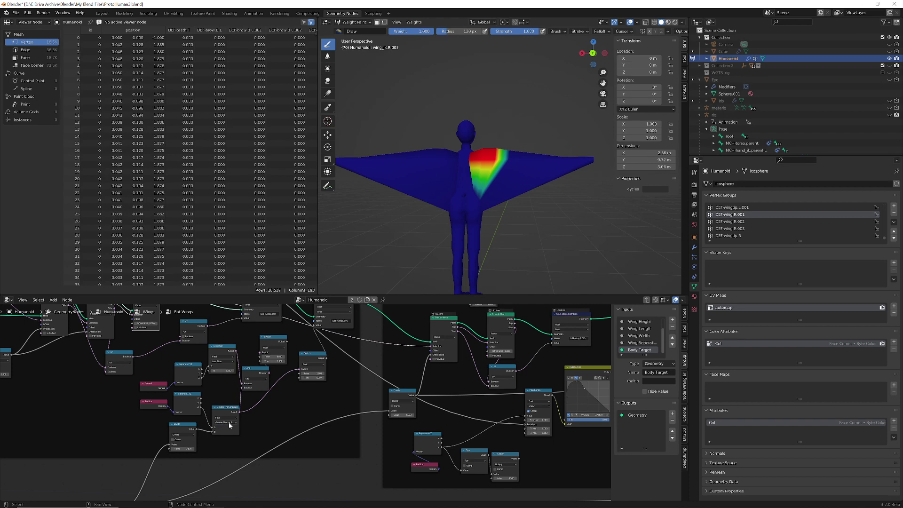
click(234, 423)
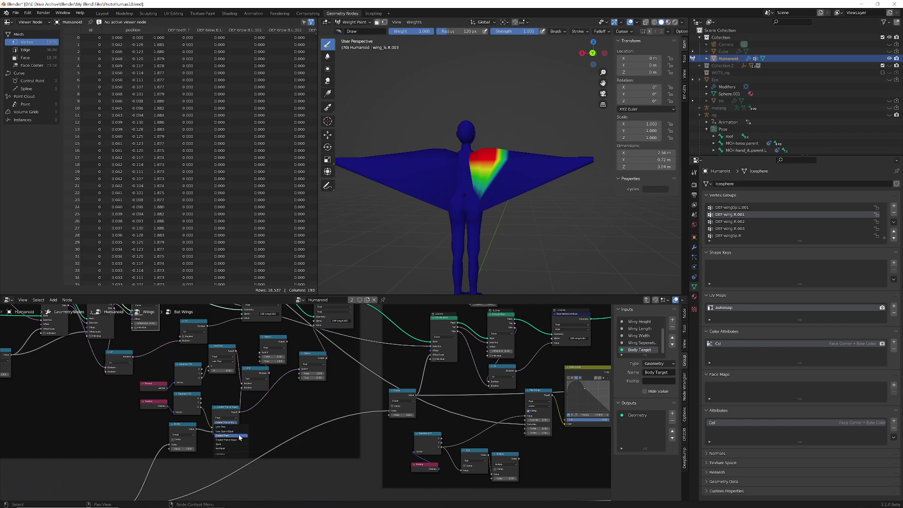
click(239, 436)
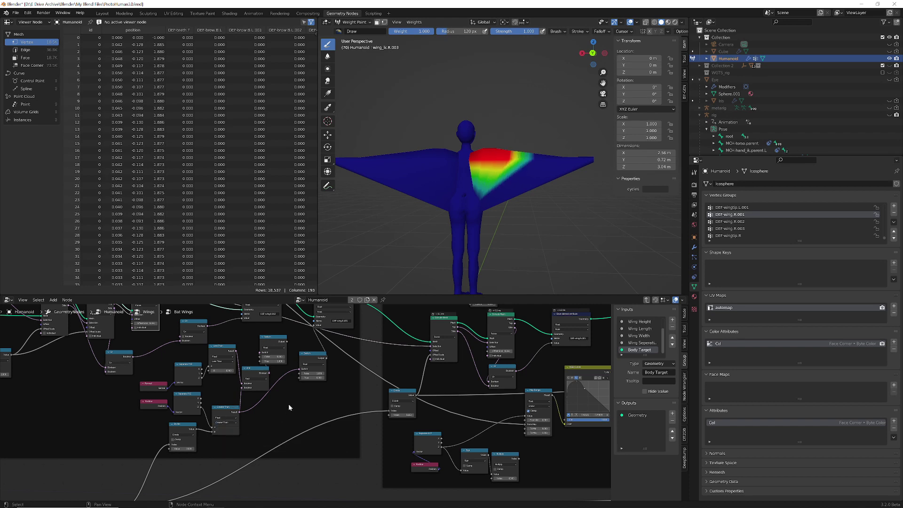
middle_drag(289, 403, 291, 430)
drag(290, 372, 246, 350)
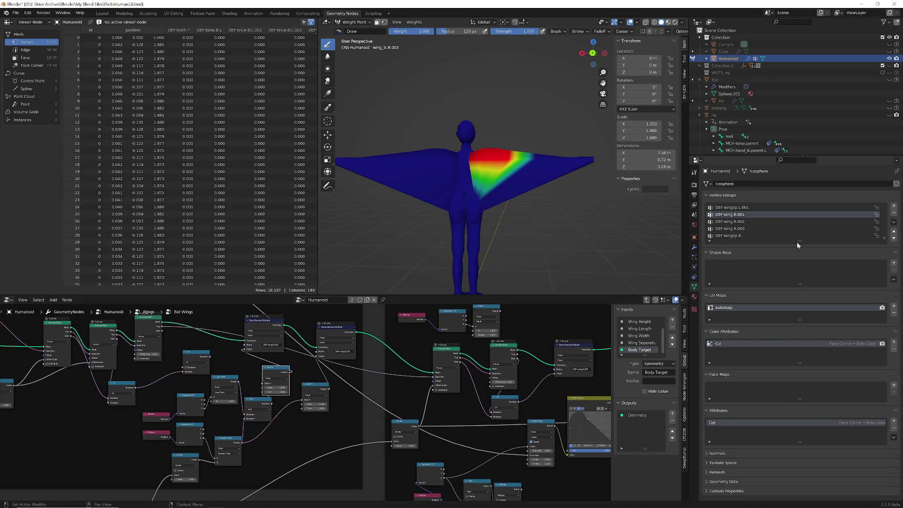
Step: Relink Store Named Attribute's Value from Or, then Switch, checking DEF-wing.R.002 and R.001 weights
click(747, 221)
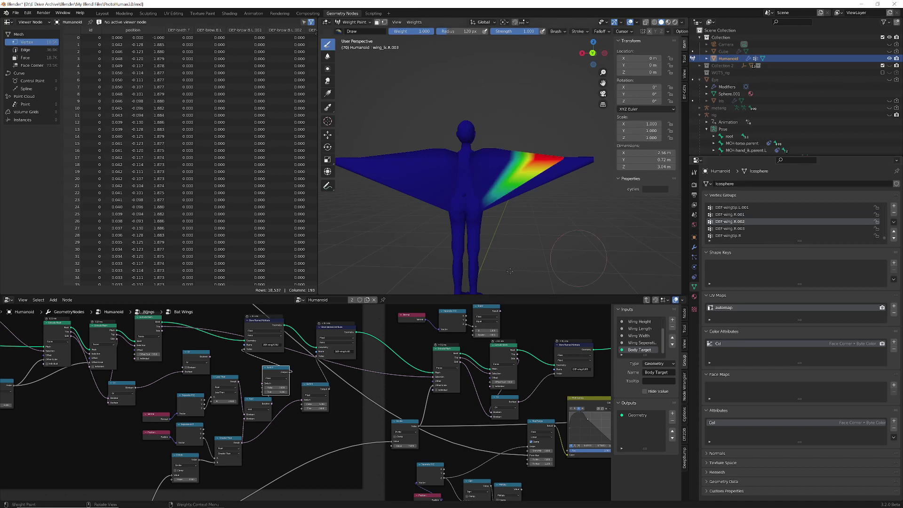
drag(209, 358, 248, 351)
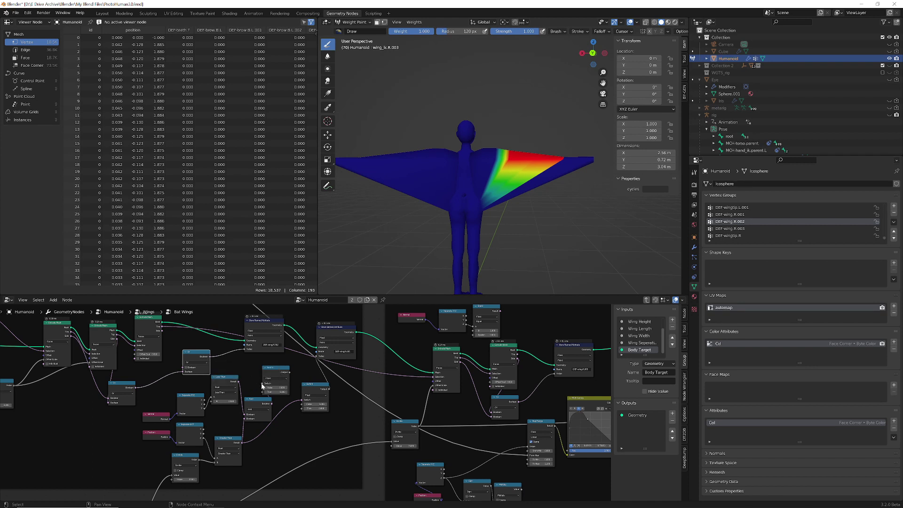
drag(290, 371, 245, 351)
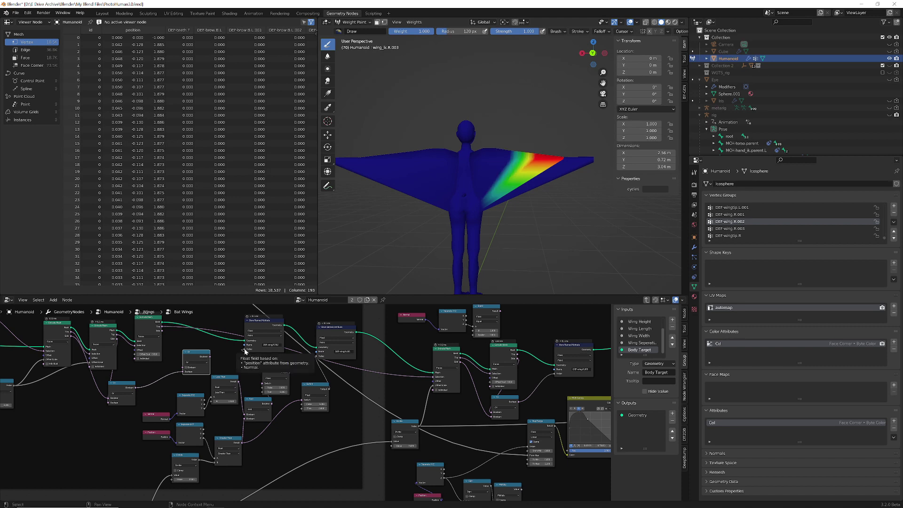
click(744, 215)
click(738, 221)
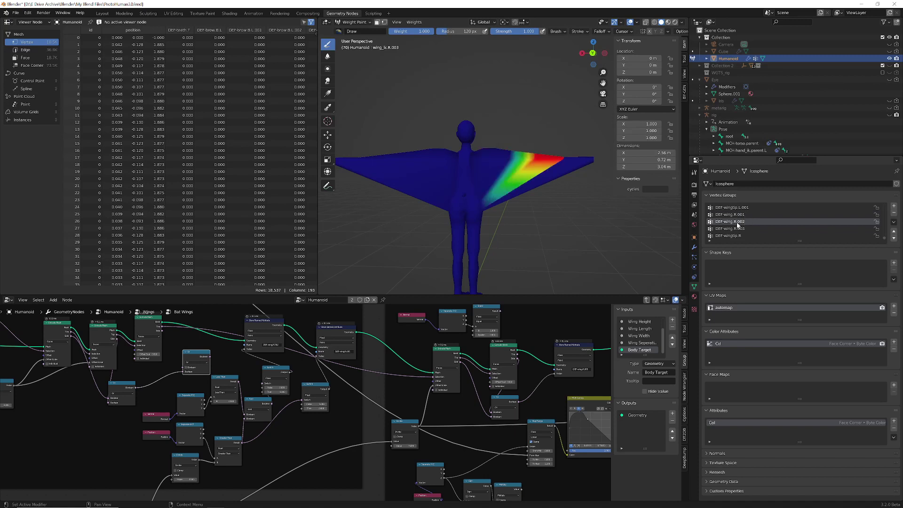
click(737, 215)
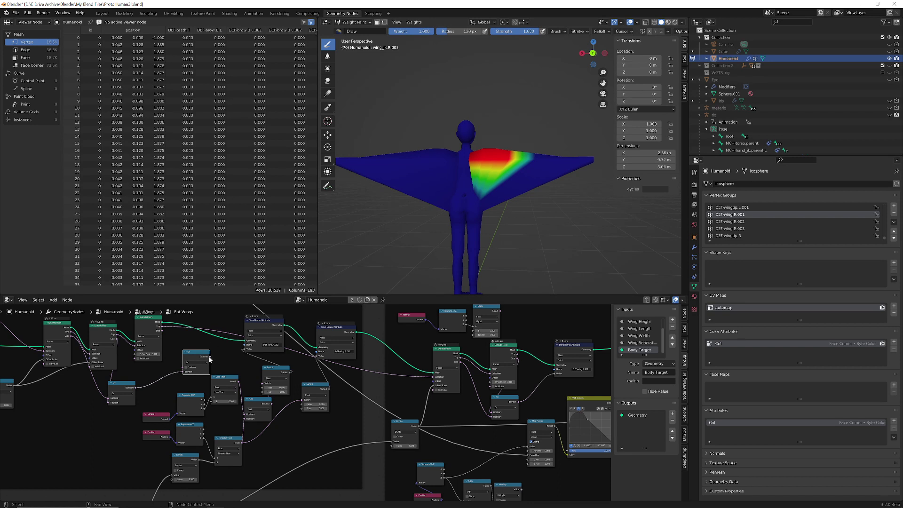
Step: Zoom in on the Switch nodes and the painted wing, then bring up the interaction mode list
scroll(210, 359, up, 3)
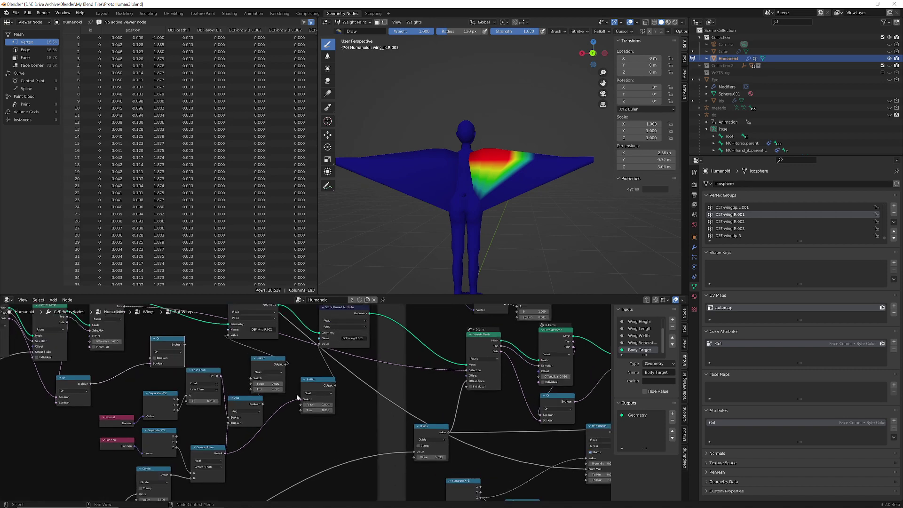
middle_drag(266, 379, 297, 417)
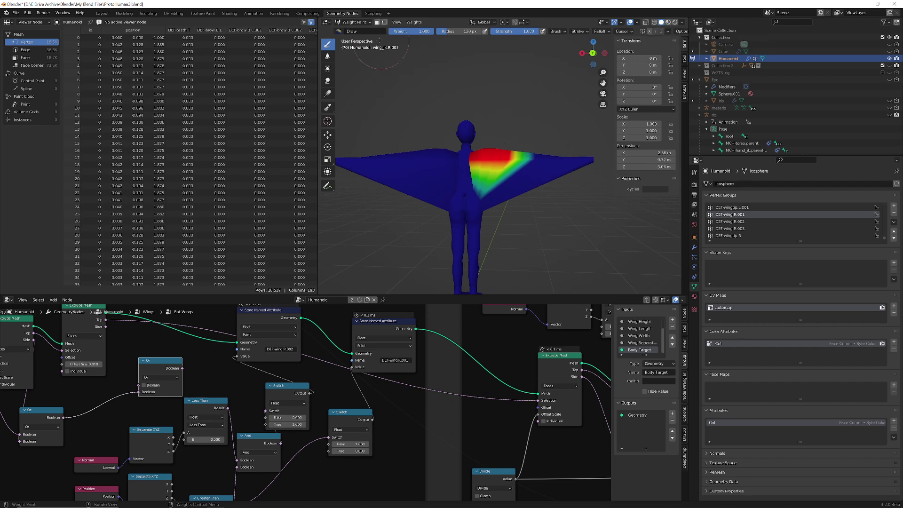
scroll(552, 86, up, 2)
scroll(553, 85, up, 1)
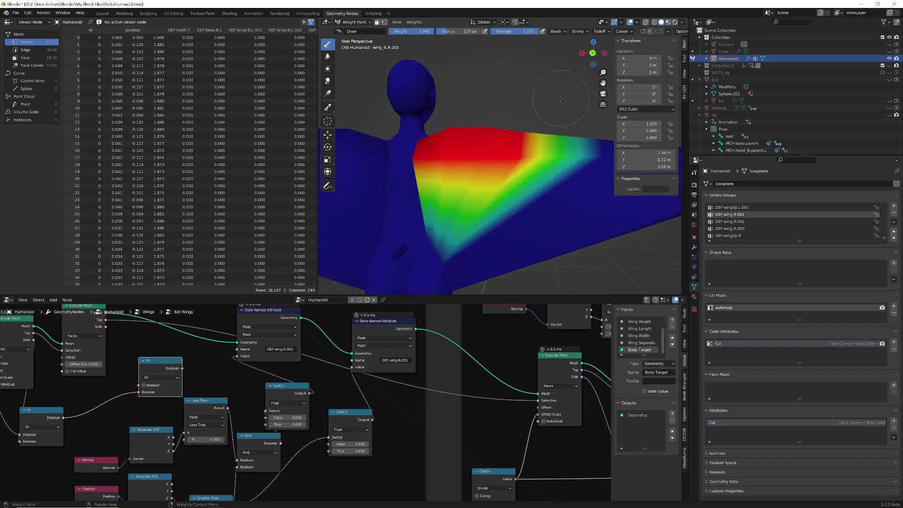
scroll(437, 74, up, 3)
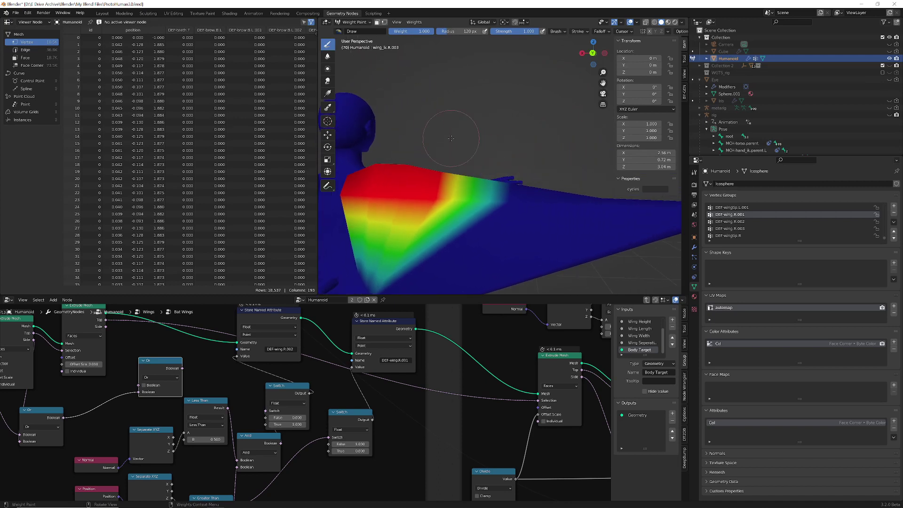
click(353, 22)
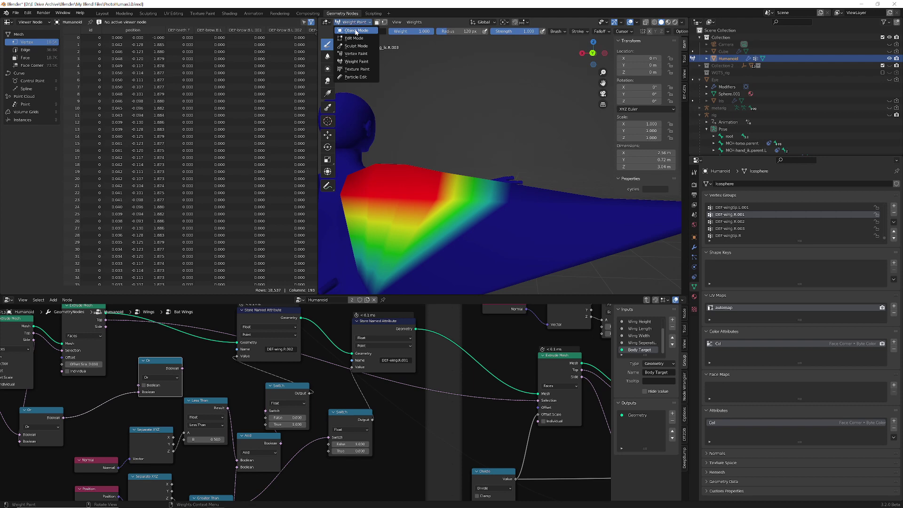
Step: Return to Object Mode with wireframe shading, re-enter Weight Paint briefly, then return to Object Mode
click(356, 31)
click(654, 22)
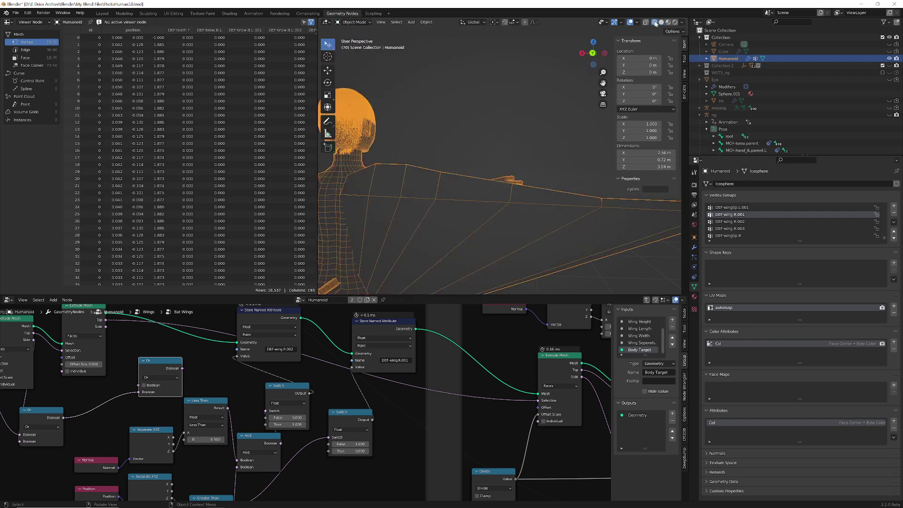
click(354, 22)
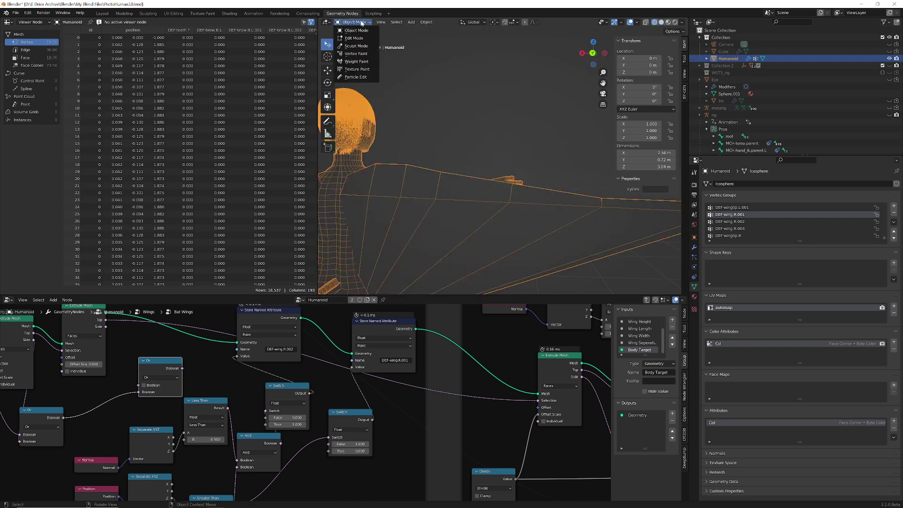
click(361, 61)
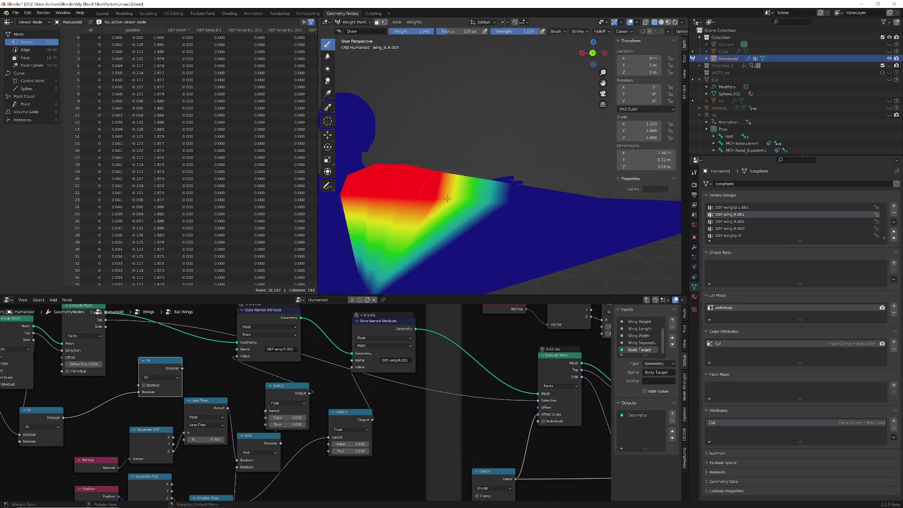
click(358, 22)
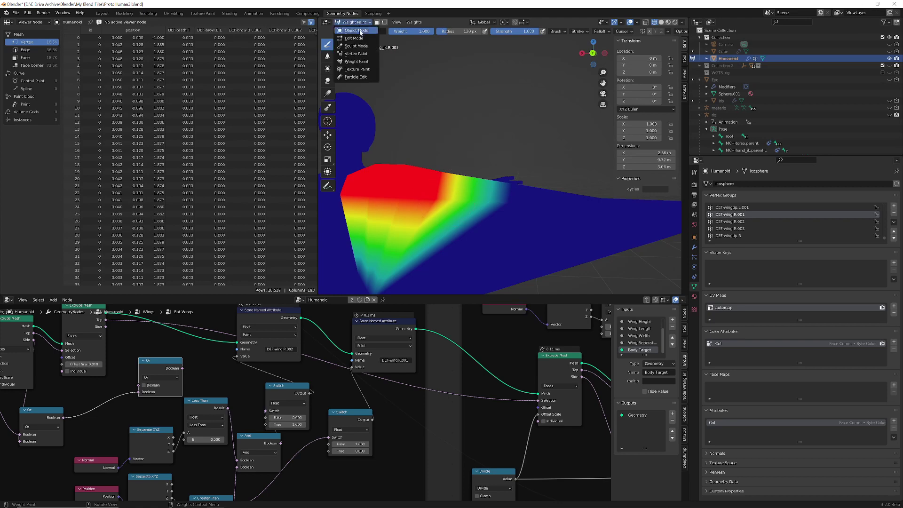
click(359, 31)
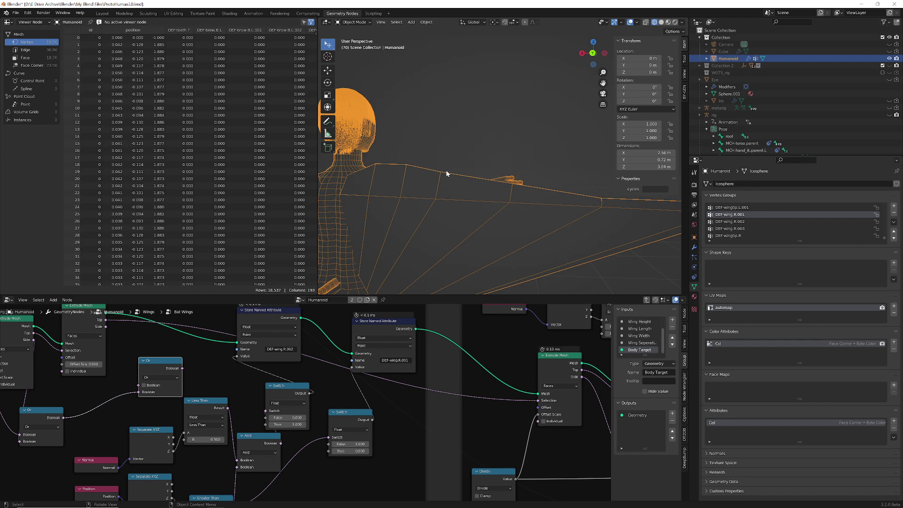
Step: Make DEF-wing.R.003 the active vertex group and view its weights on the wing in Weight Paint
middle_drag(497, 207, 571, 227)
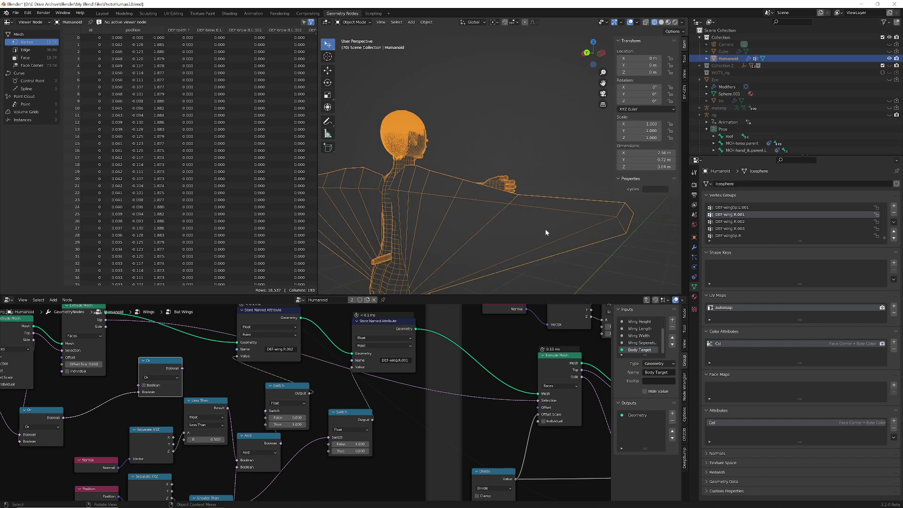
click(730, 228)
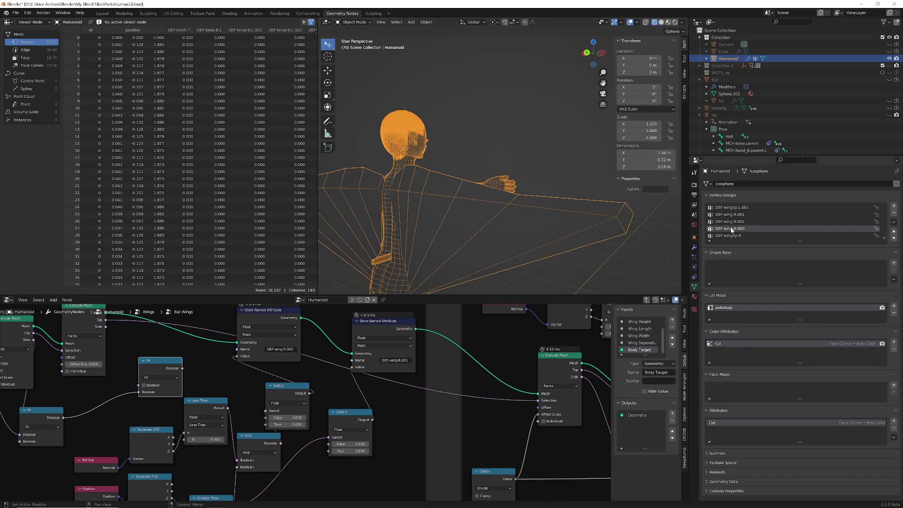
click(354, 22)
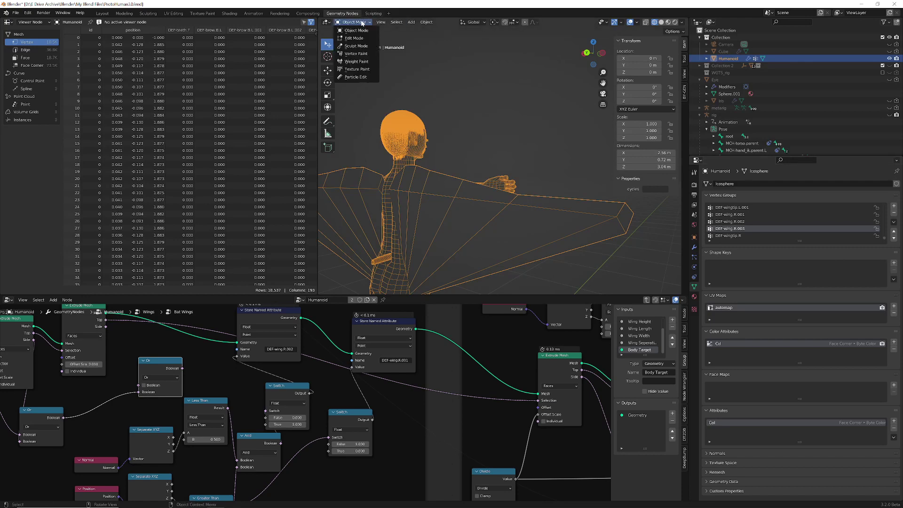
click(357, 61)
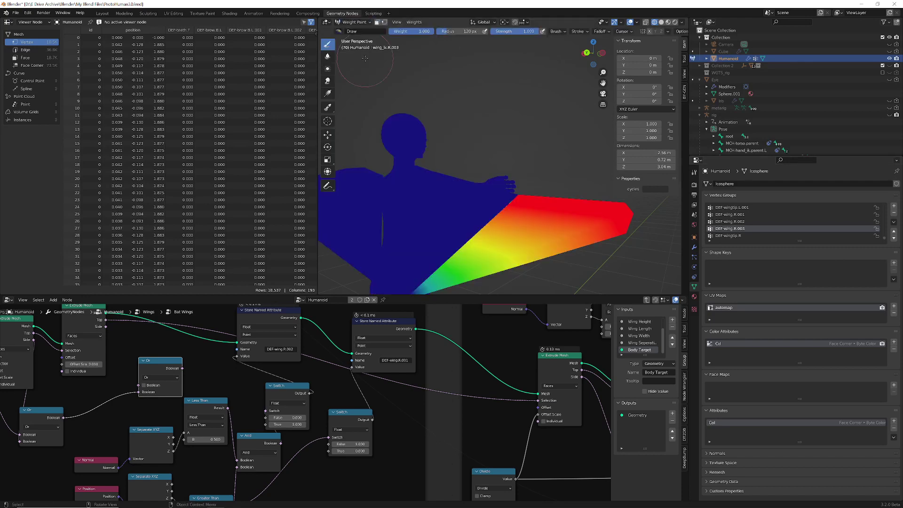
middle_drag(561, 200, 565, 194)
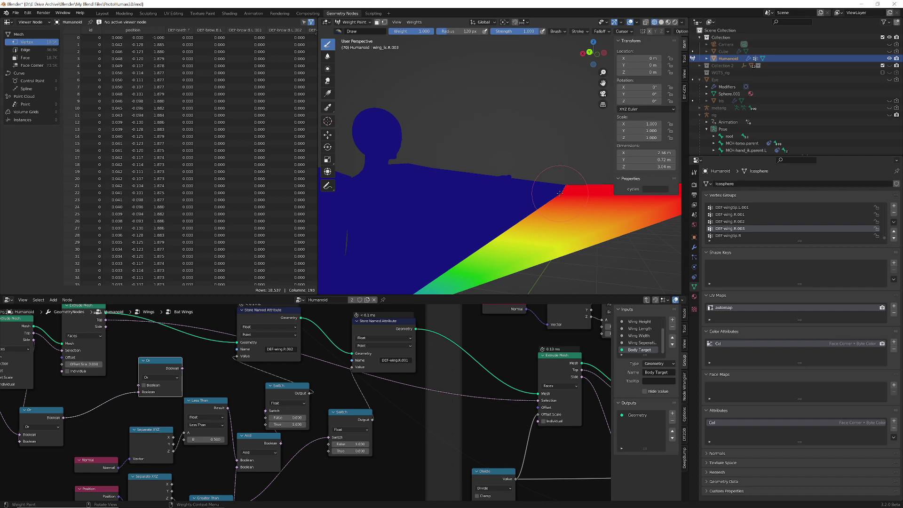
scroll(409, 395, down, 1)
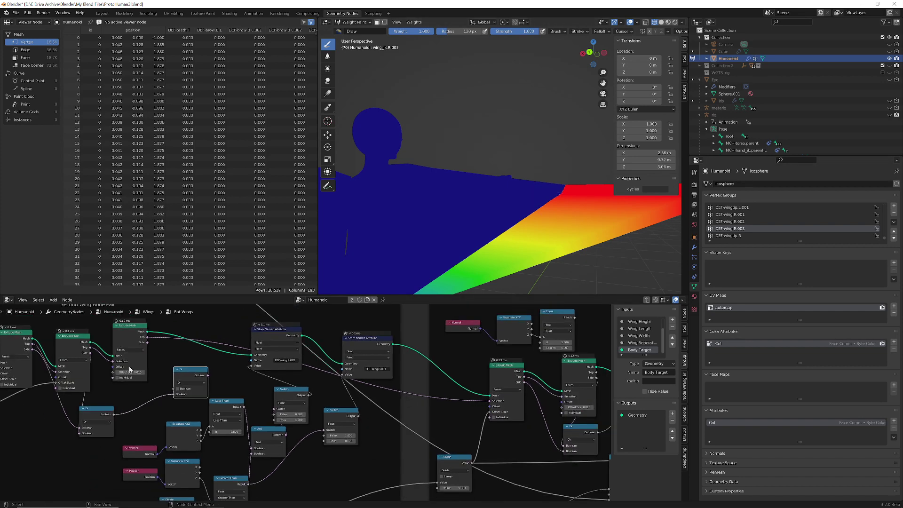
Step: Frame the Second Wing Bone Pair in the node editor and select its third Extrude Mesh node
mouse_move(139, 362)
scroll(202, 385, down, 2)
middle_drag(95, 426, 445, 422)
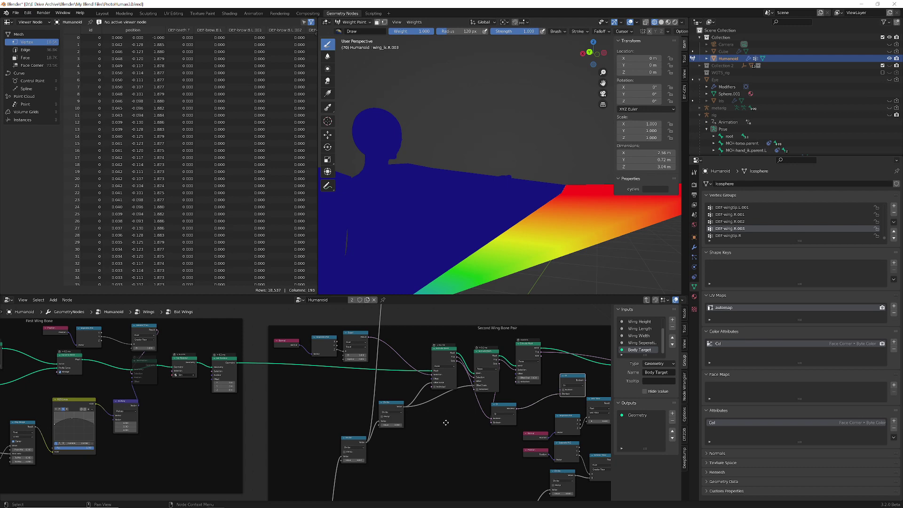
middle_drag(446, 422, 346, 413)
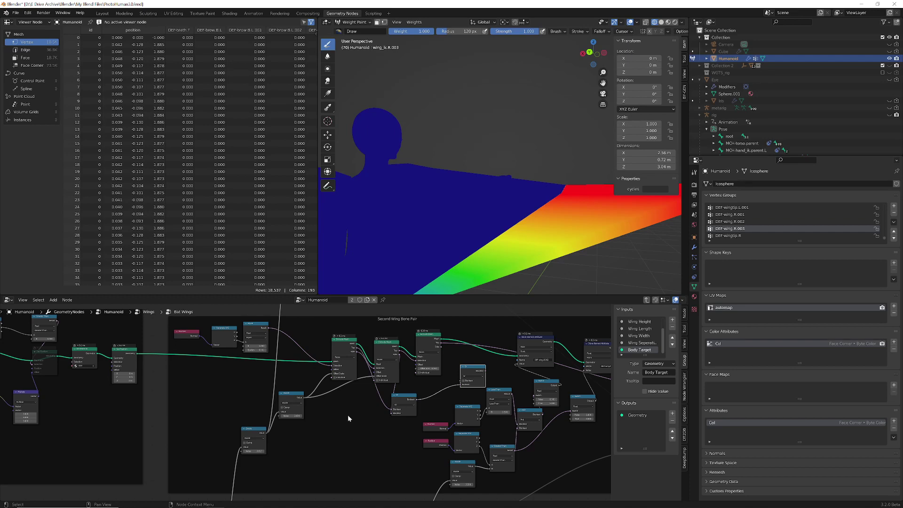
scroll(353, 410, up, 3)
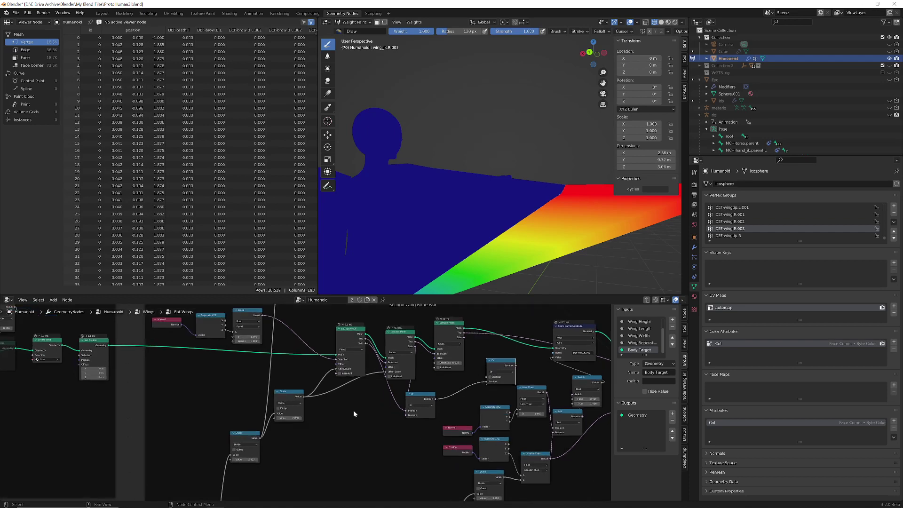
middle_drag(467, 392, 469, 416)
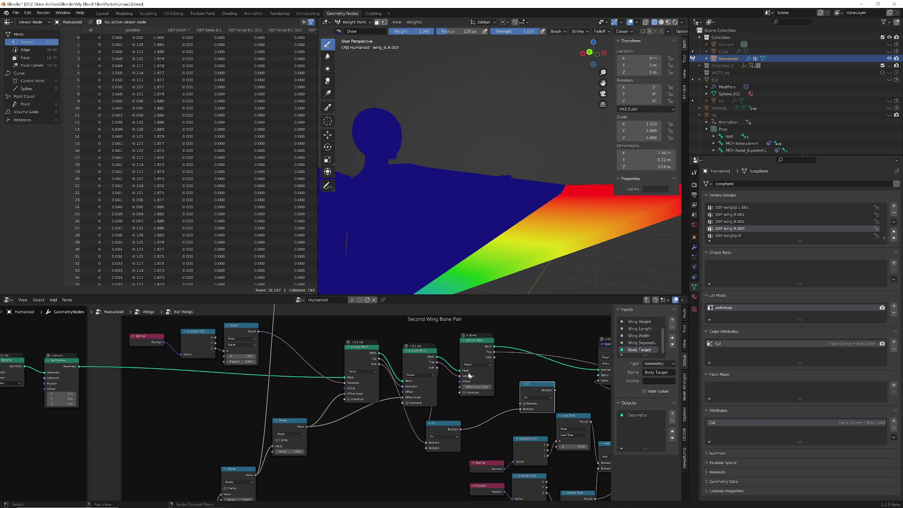
click(477, 348)
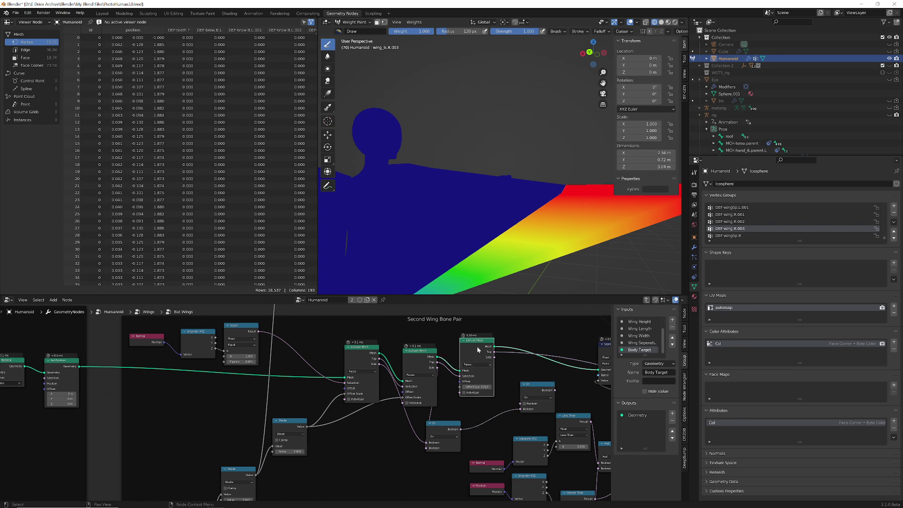
Step: Duplicate the Extrude Mesh onto the Set Position link and connect its Side output to Or
key(shift+d)
click(175, 400)
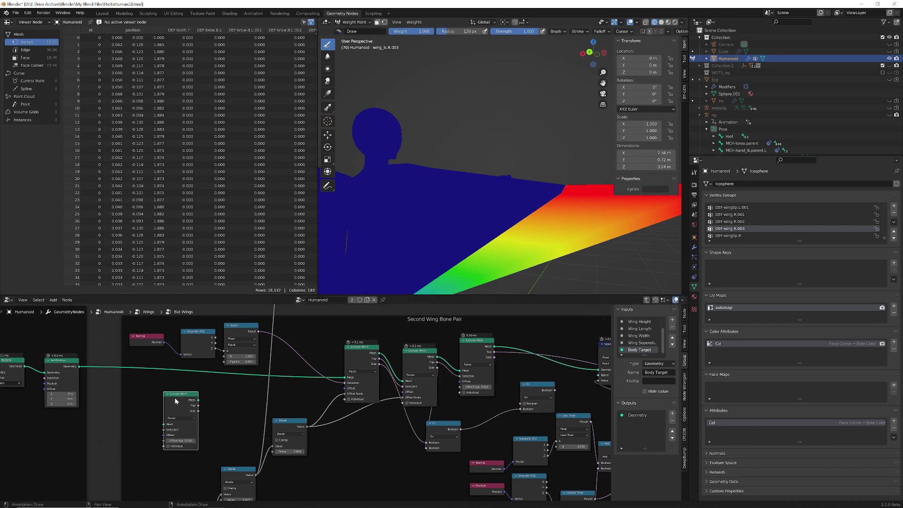
drag(174, 400, 344, 383)
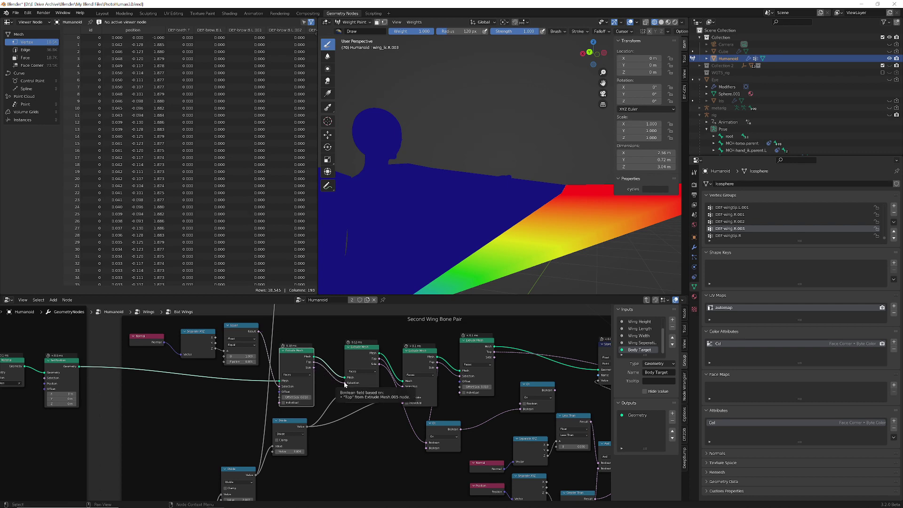
middle_drag(385, 448, 297, 437)
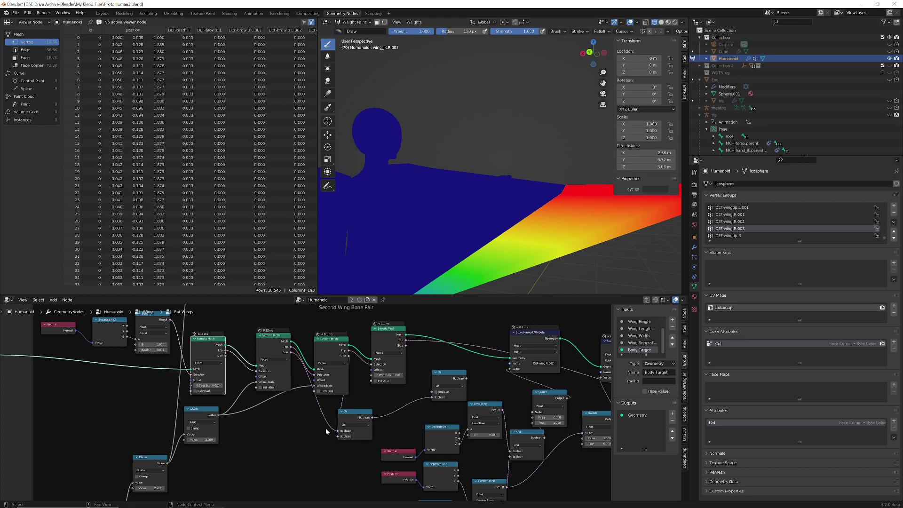
drag(225, 356, 509, 368)
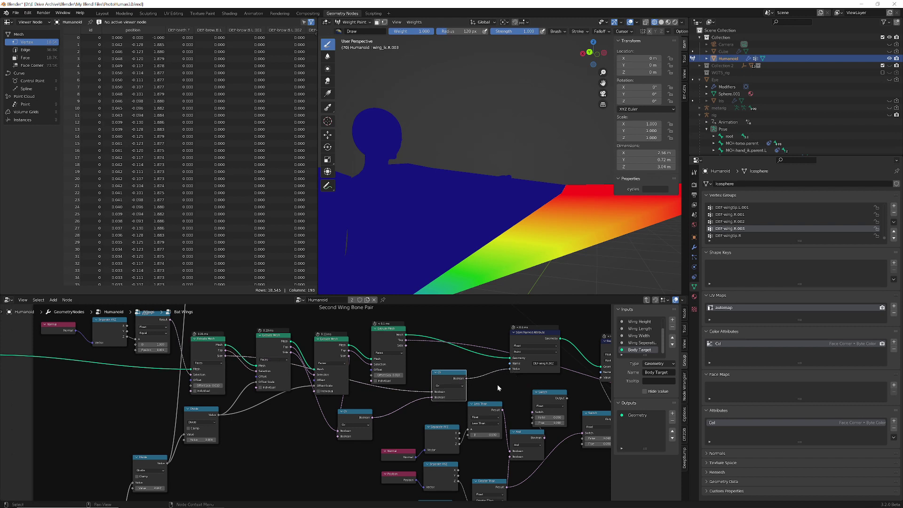
Step: Show the DEF-wing.R.002 weights and rearrange the two Or nodes
click(749, 221)
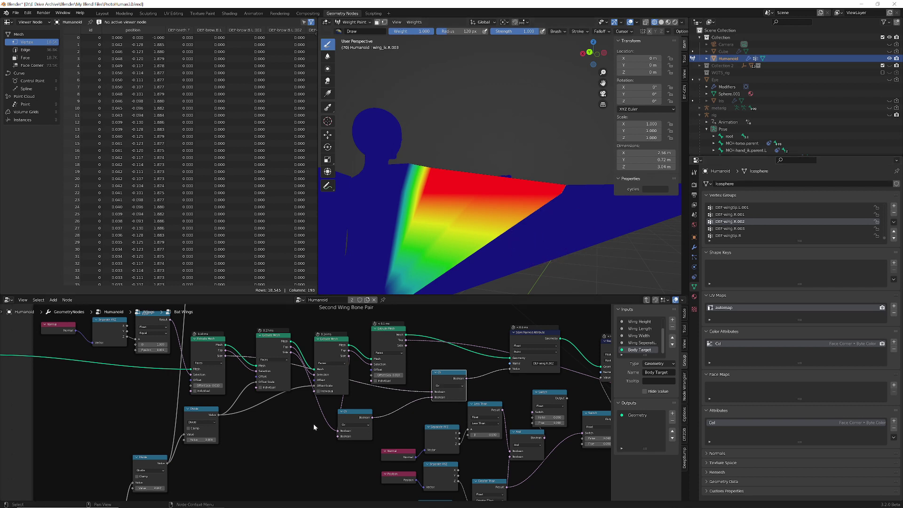
mouse_move(352, 415)
mouse_down()
mouse_move(335, 450)
mouse_move(362, 426)
mouse_up()
drag(454, 376, 444, 384)
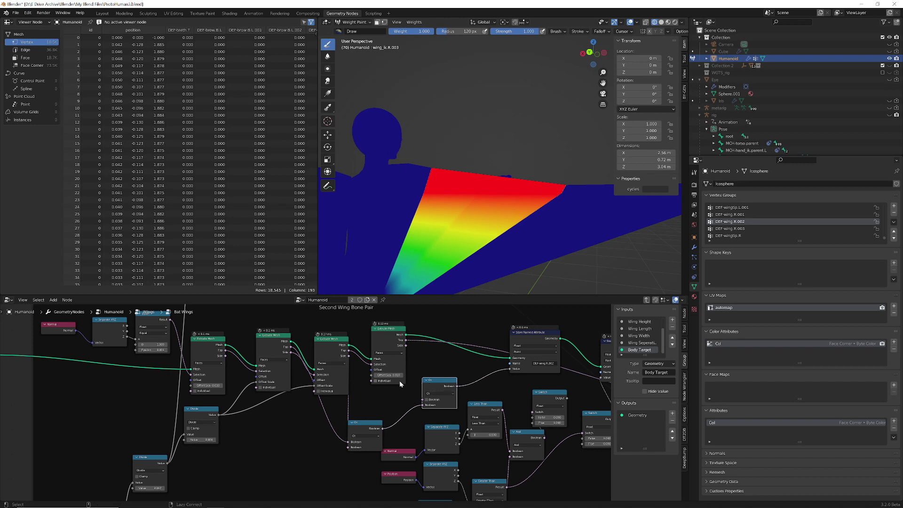
drag(429, 383, 284, 443)
Step: Delete the unused Or node and move the linked Or node into place
key(x)
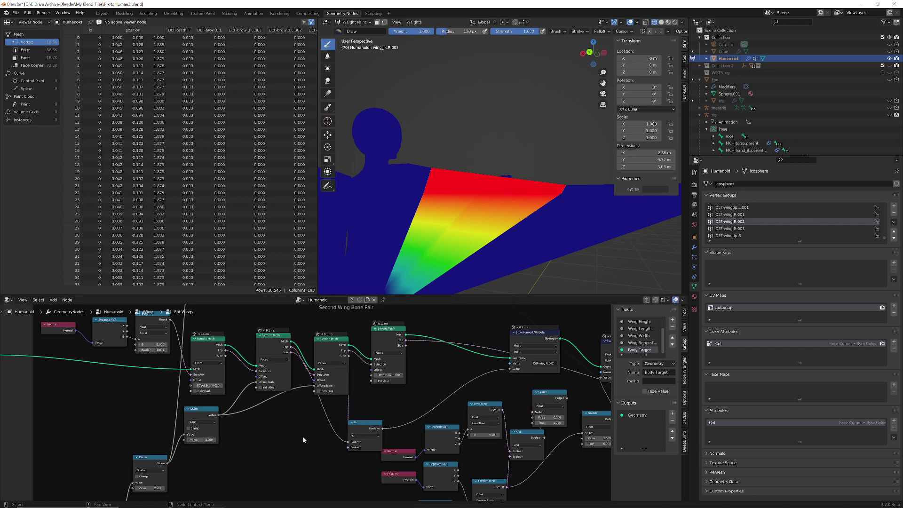
drag(365, 426, 407, 398)
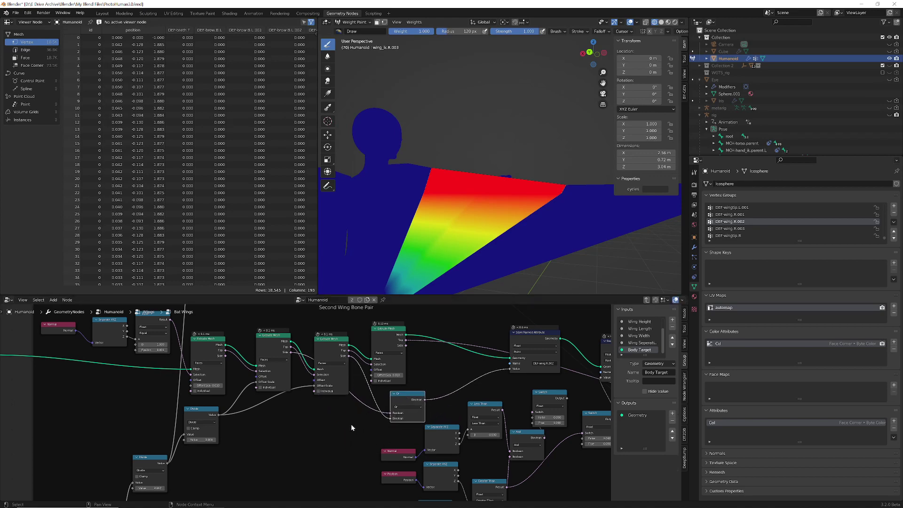
scroll(351, 424, down, 2)
ctrl+scroll(347, 427, down, 4)
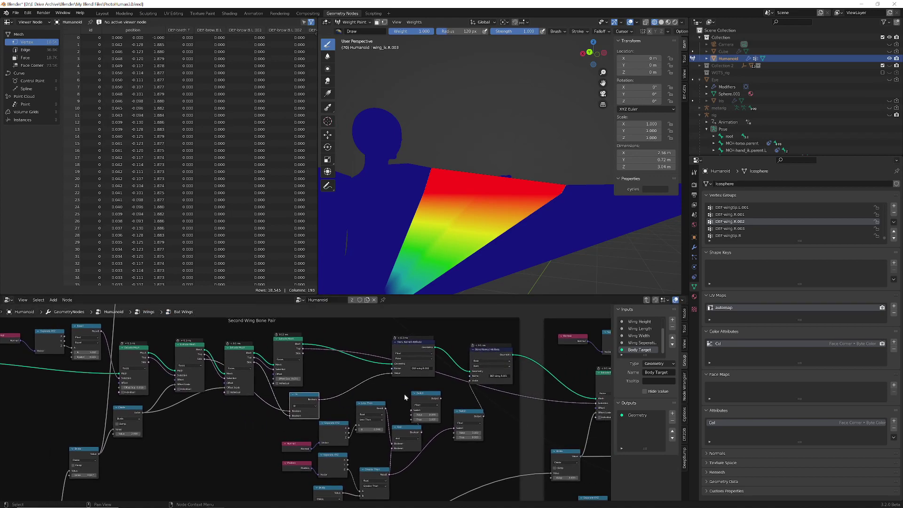
middle_drag(455, 397, 444, 362)
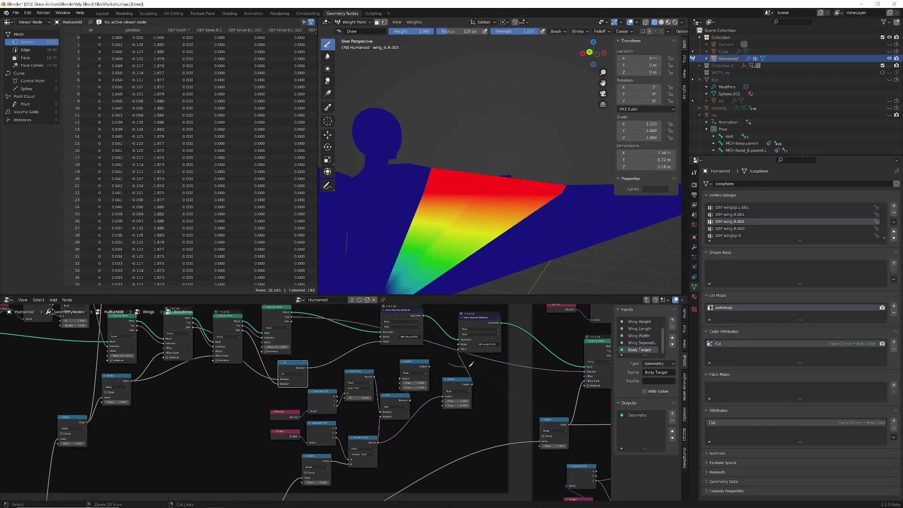
Step: Replace the Switch link to the attribute Value with a Not node fed by Or
ctrl+right_drag(476, 362, 450, 376)
drag(307, 367, 376, 358)
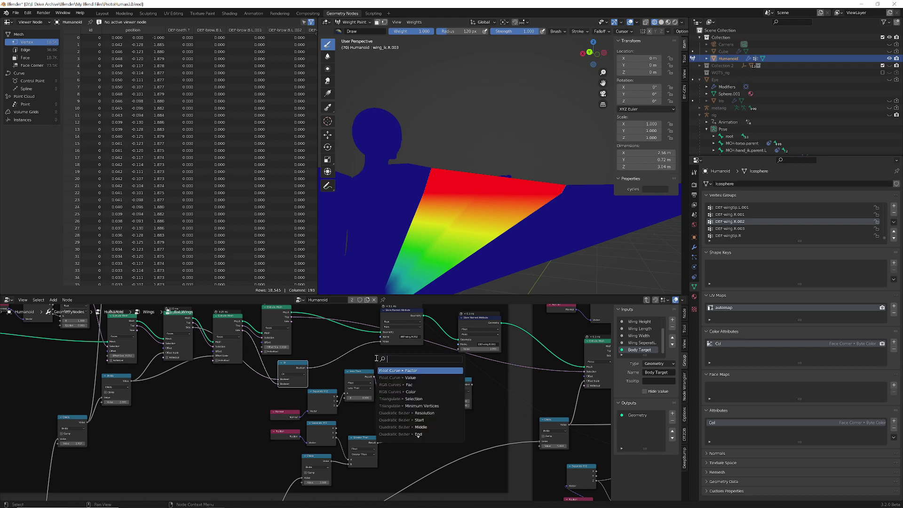
text(not)
key(Return)
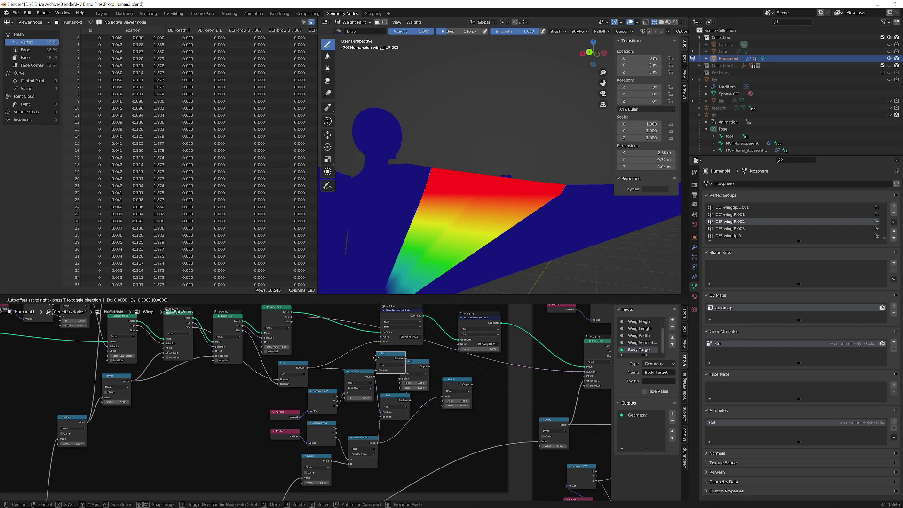
click(367, 353)
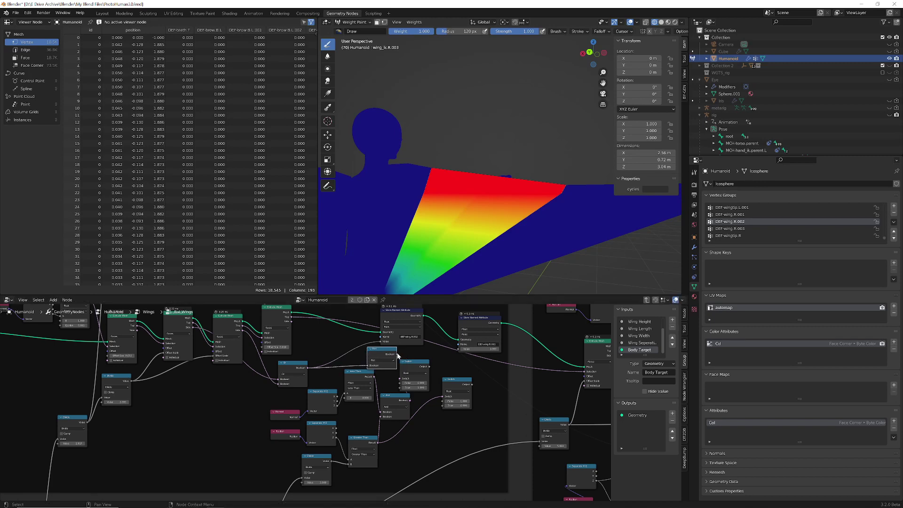
drag(397, 354, 467, 365)
Step: Display the DEF-wing.R.001 weights and frame the Second Wing Bone Pair nodes
click(736, 215)
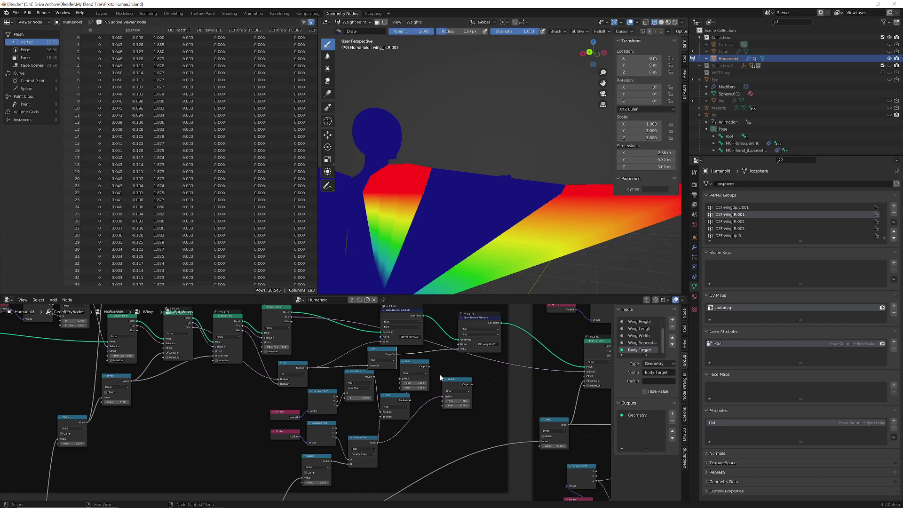
scroll(181, 419, down, 3)
middle_drag(181, 419, 347, 437)
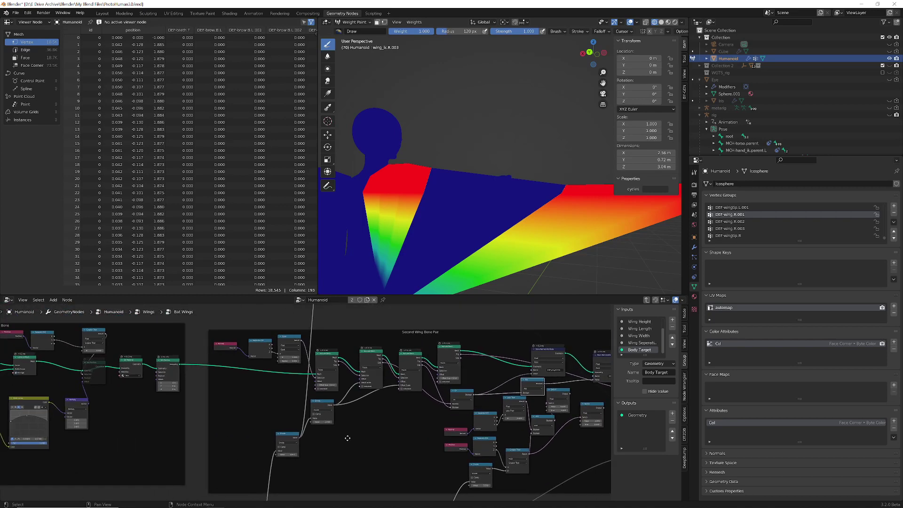
scroll(356, 437, up, 1)
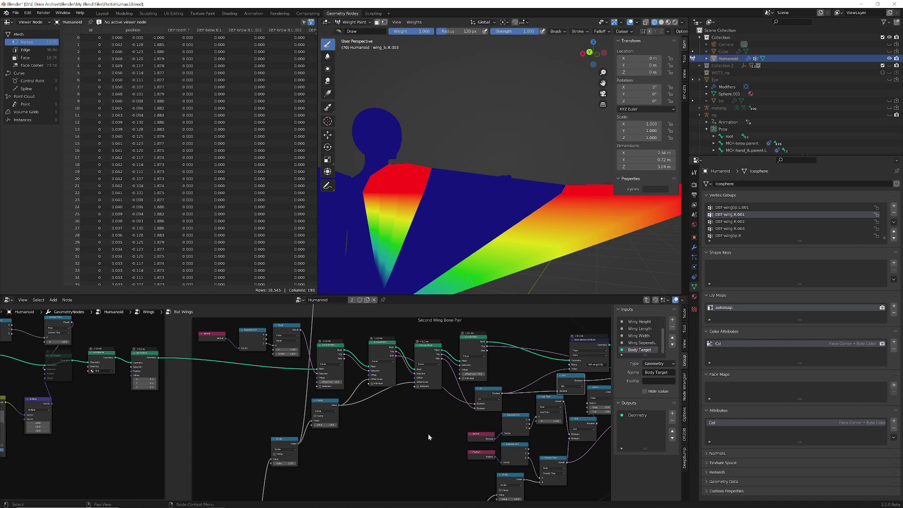
Step: Box-select and delete the old Normal, Position, Separate XYZ, Less Than and And nodes
middle_drag(430, 438, 241, 417)
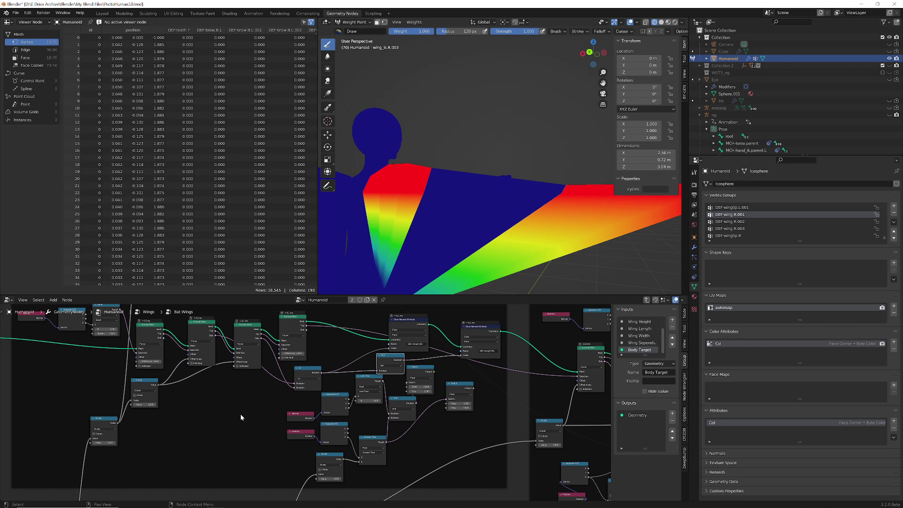
scroll(240, 414, down, 1)
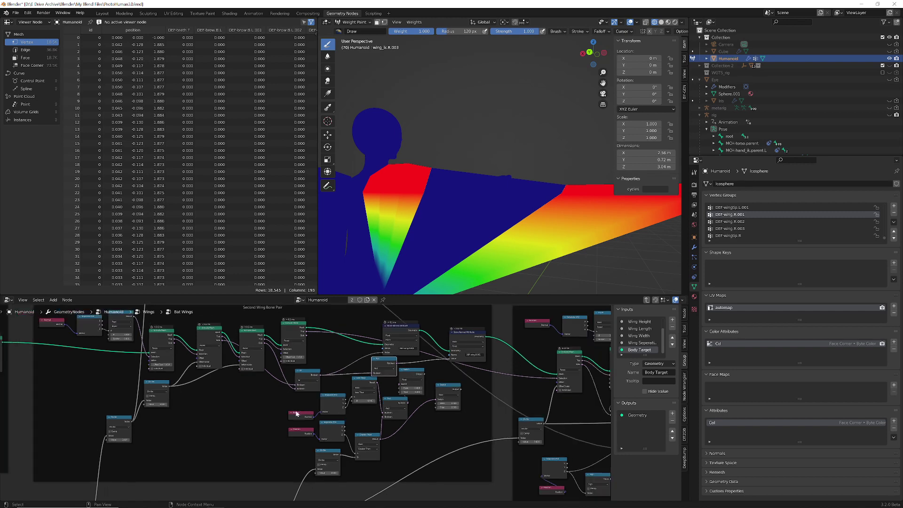
key(b)
drag(311, 412, 458, 431)
key(x)
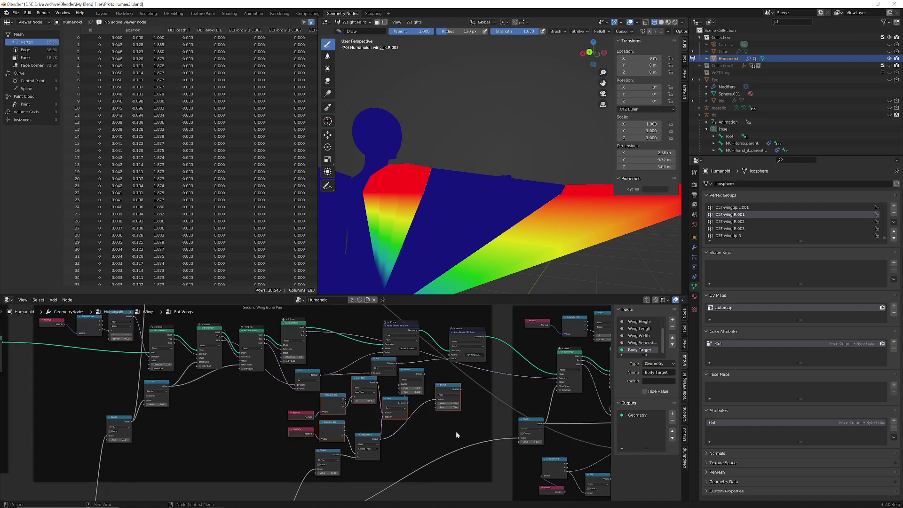
Step: Delete the Divide, Greater Than and leftover Switch nodes, then reframe the remaining nodes
drag(310, 437, 381, 477)
key(x)
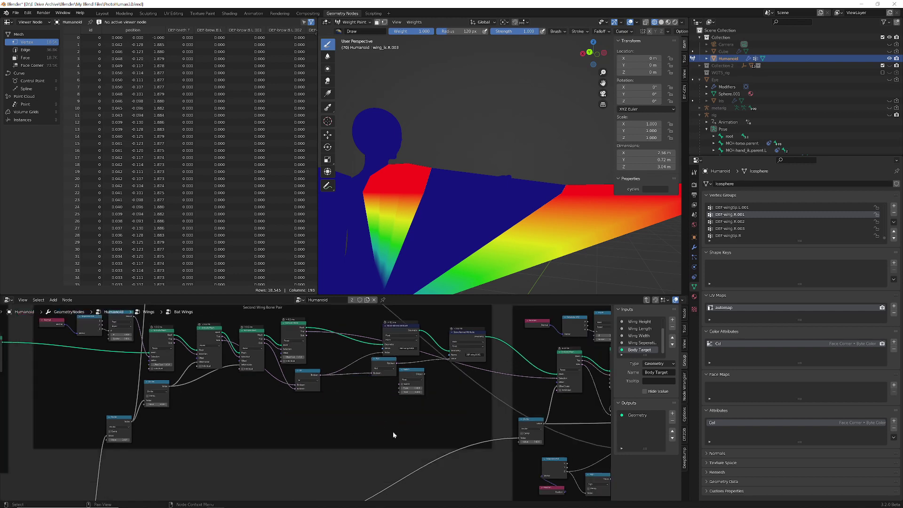
click(409, 372)
key(x)
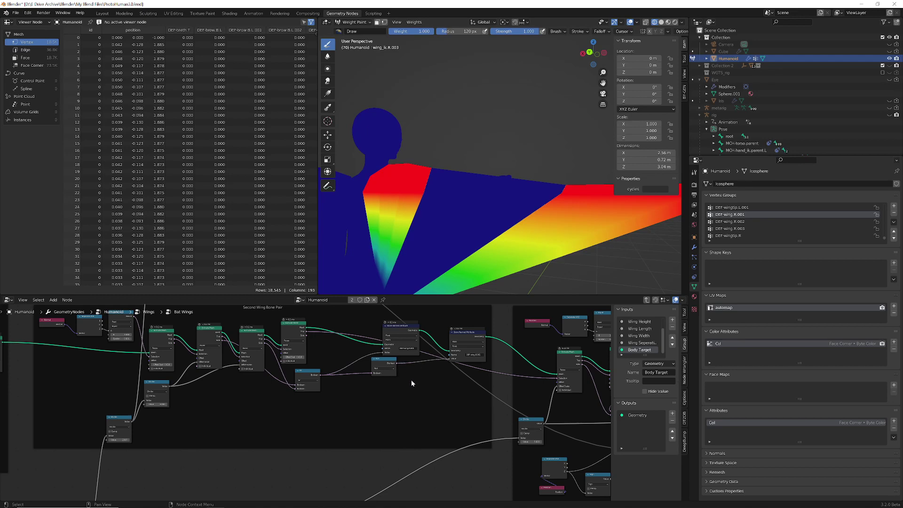
scroll(387, 358, up, 1)
middle_drag(387, 359, 376, 427)
scroll(376, 427, up, 1)
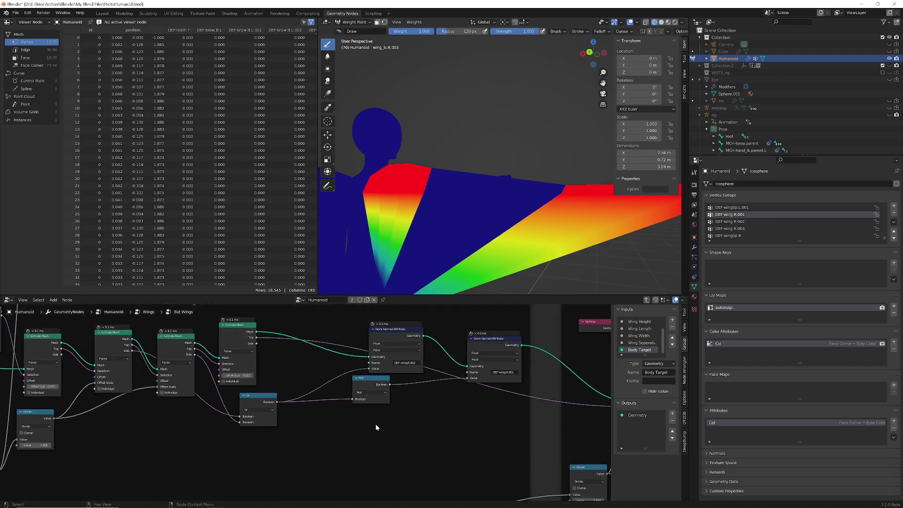
Step: Add a Boolean Math And node fed by the Not node's output
drag(363, 379, 306, 411)
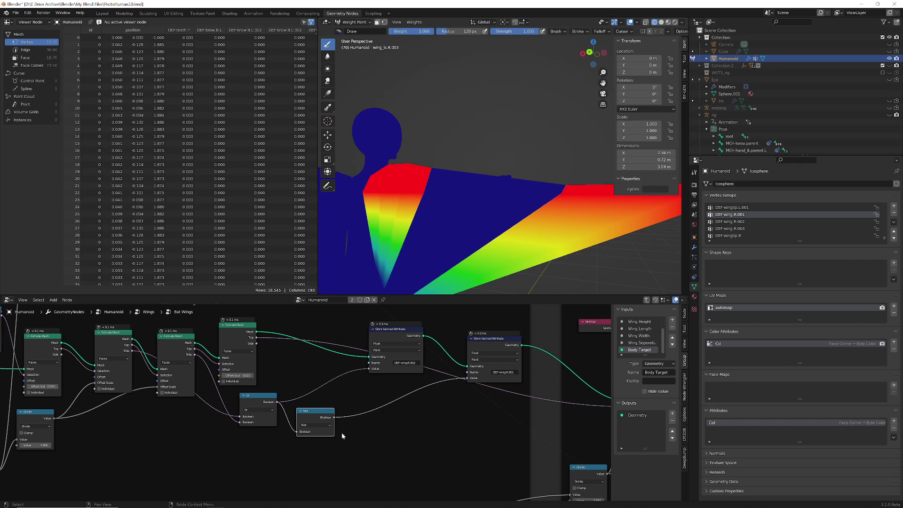
key(shift+a)
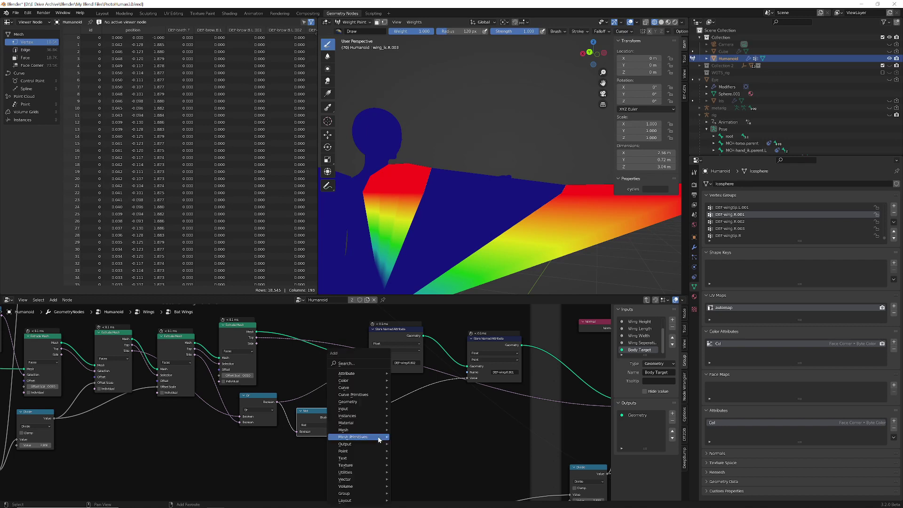
click(365, 365)
text(an)
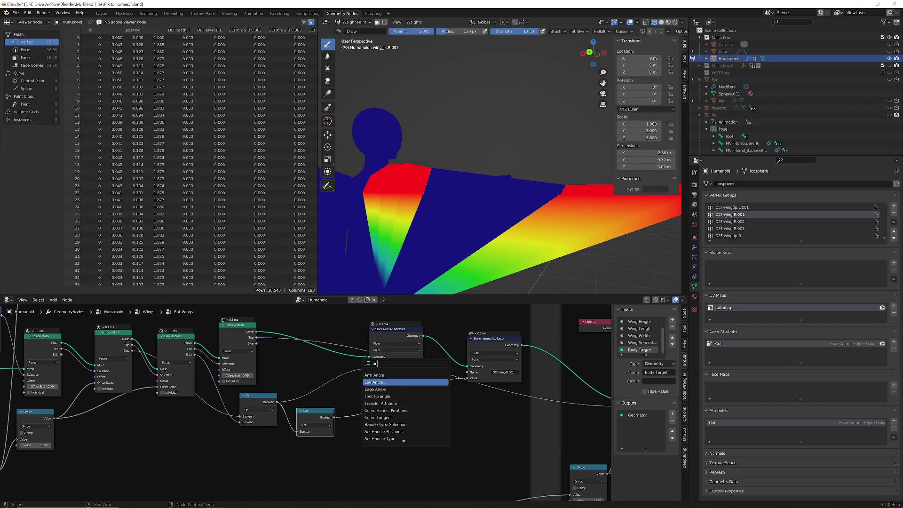
drag(334, 417, 372, 401)
text(an)
click(408, 420)
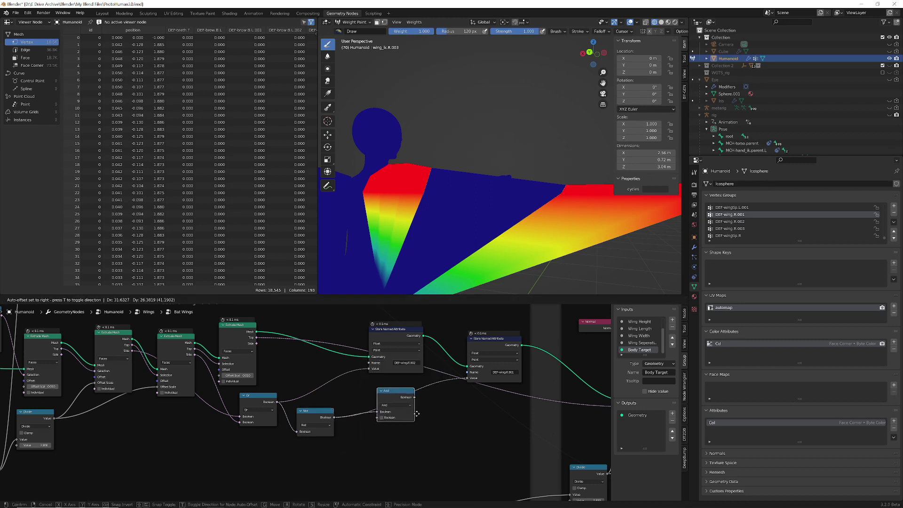
click(414, 413)
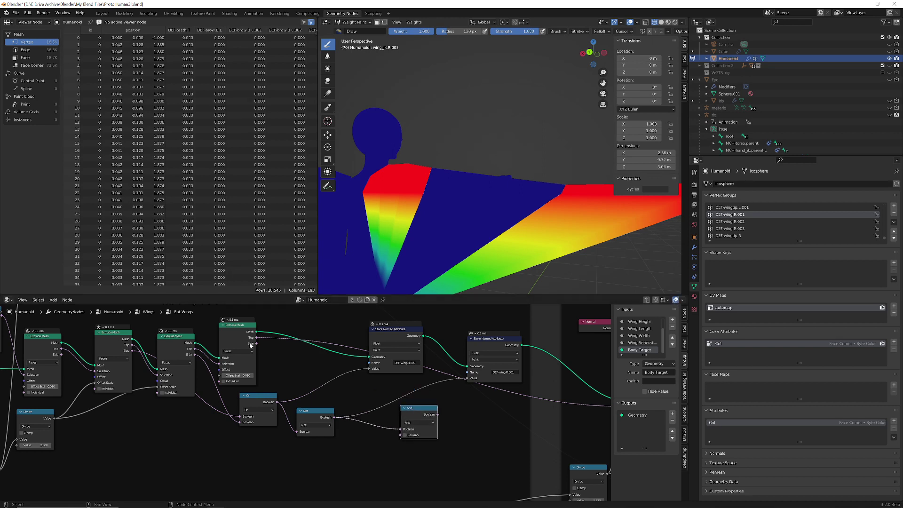
Step: Invert the Extrude Mesh Side output with a new Not node wired into And, and tidy
drag(256, 343, 362, 454)
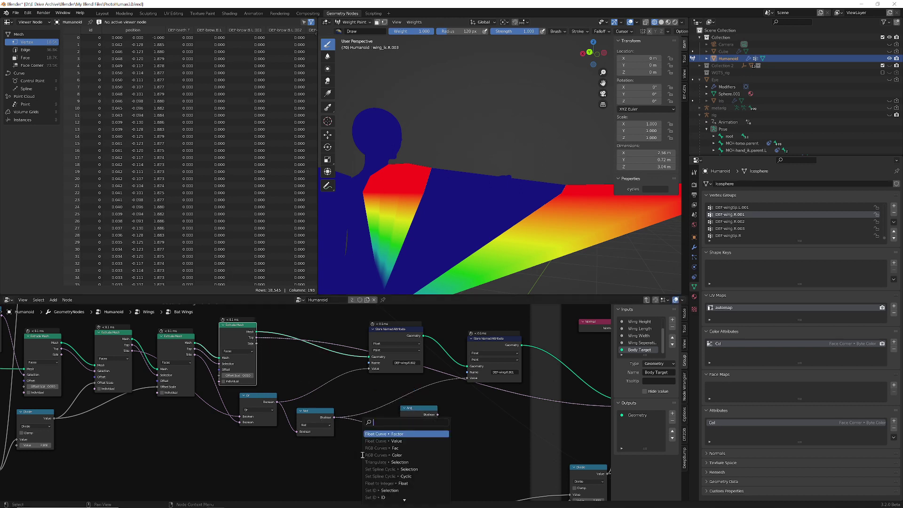
text(not)
key(Return)
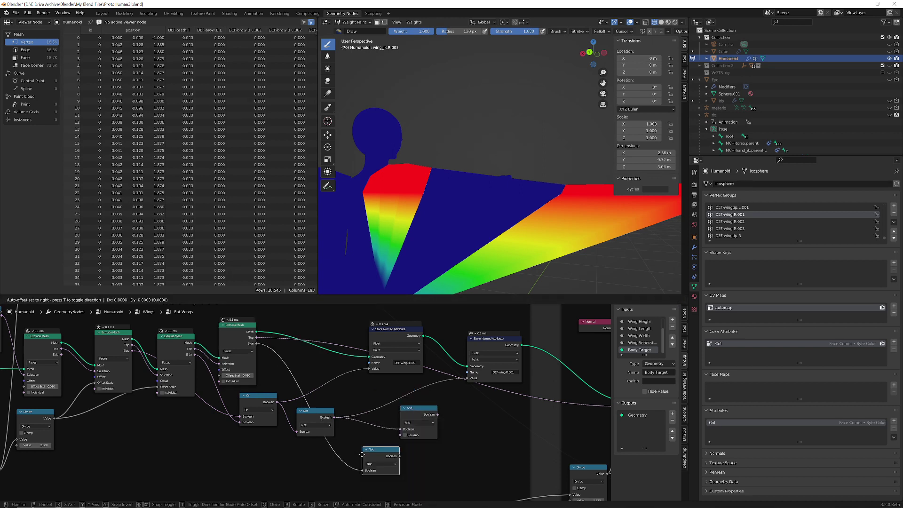
click(361, 455)
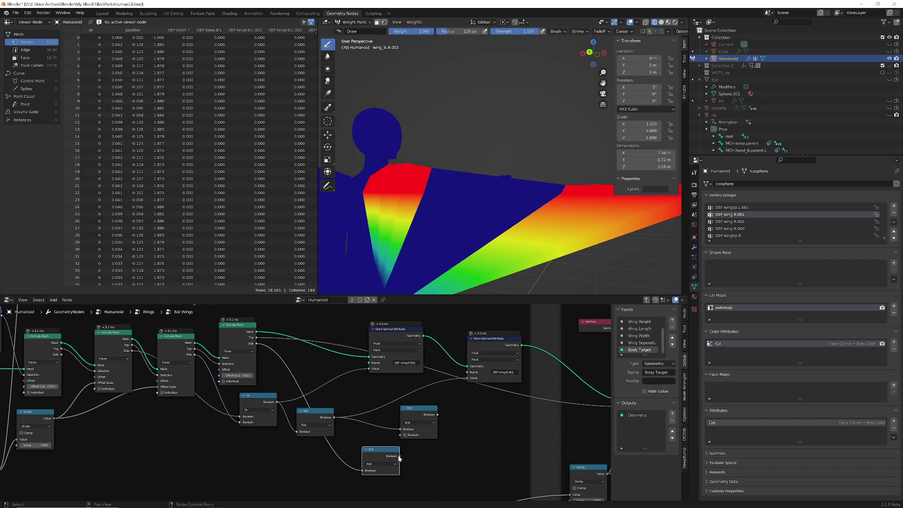
drag(399, 455, 467, 377)
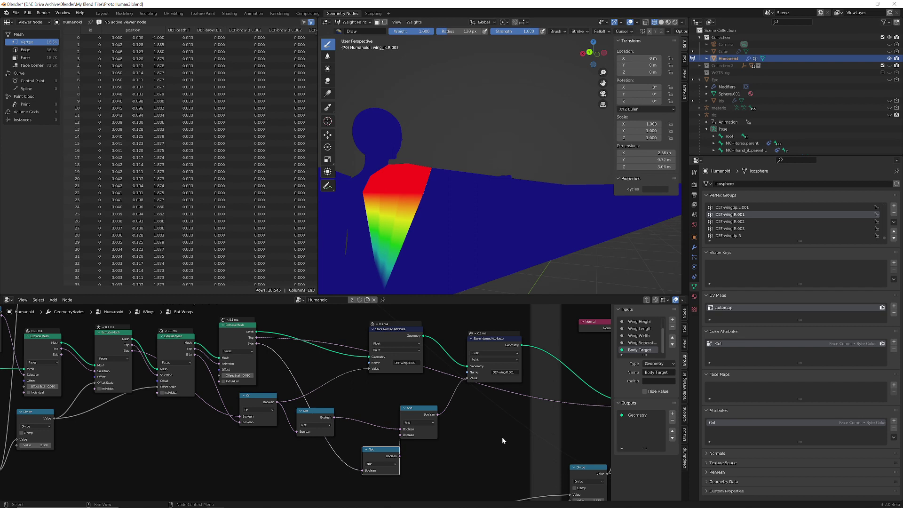
drag(398, 426, 413, 416)
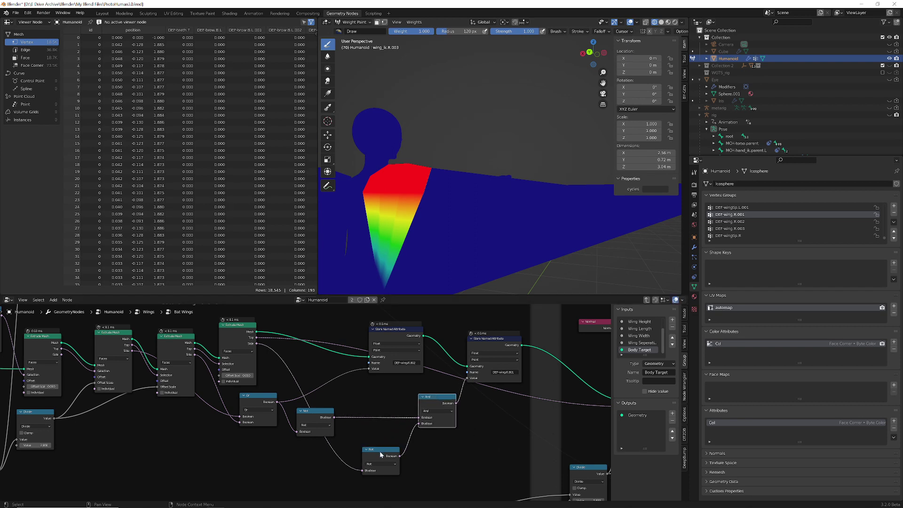
drag(381, 454, 381, 439)
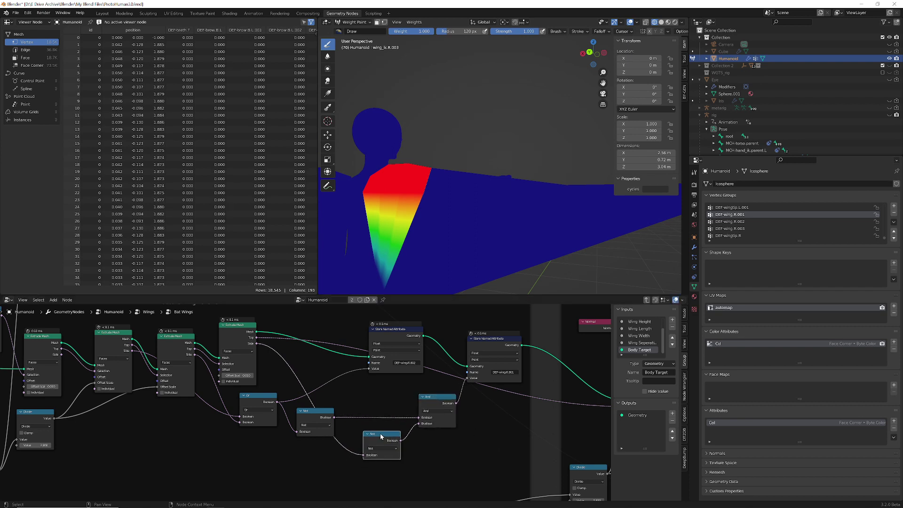
Step: Check DEF-wing.R.002, R.003 and R.001 weights in turn, then show the Modifier Properties
click(745, 222)
click(742, 229)
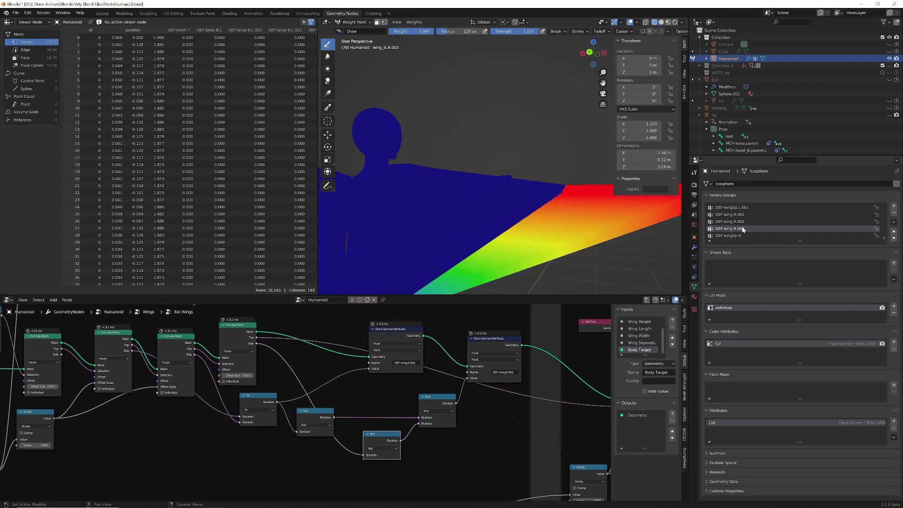
middle_drag(625, 221, 592, 220)
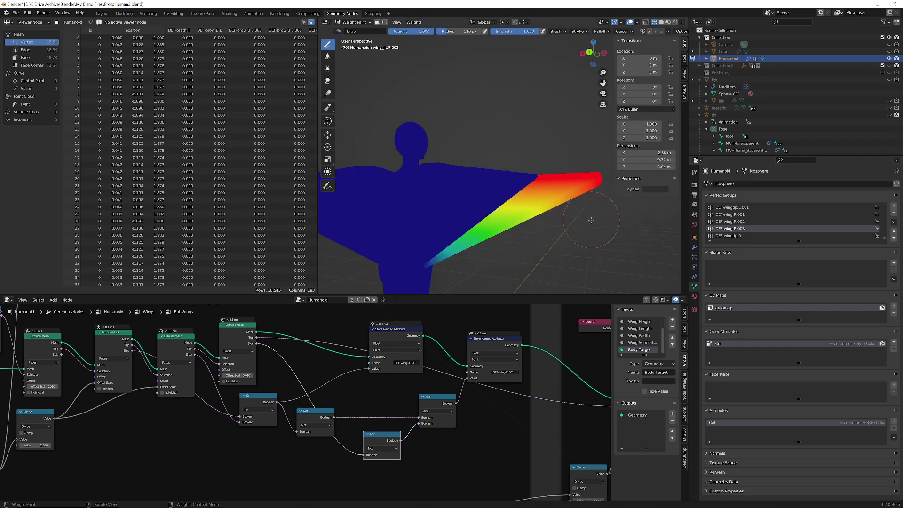
click(726, 221)
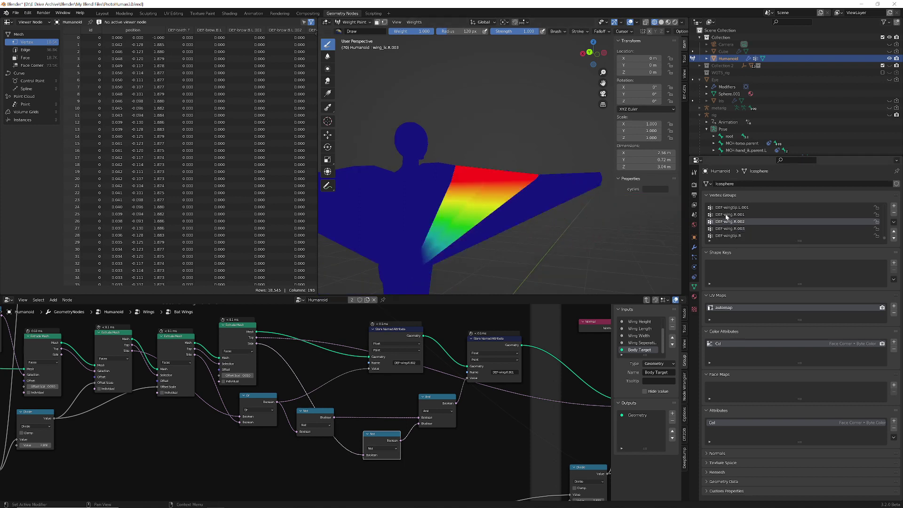
click(725, 215)
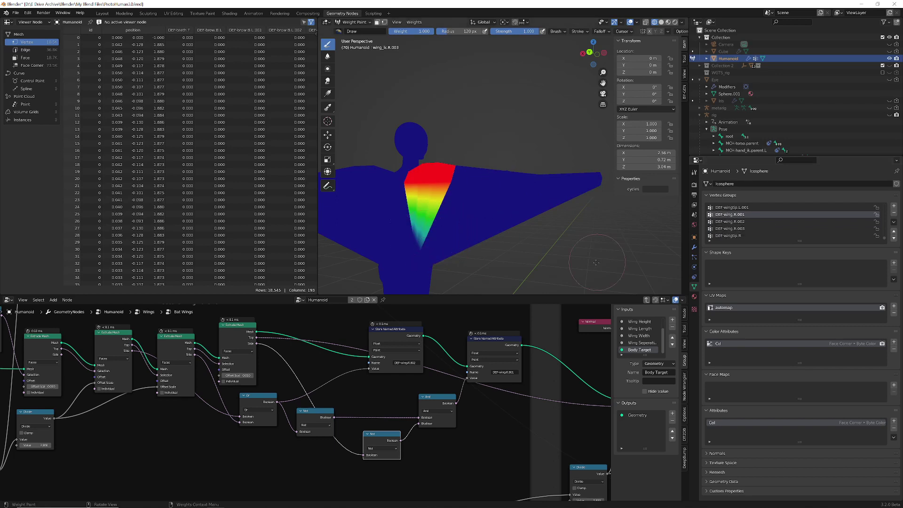
click(694, 248)
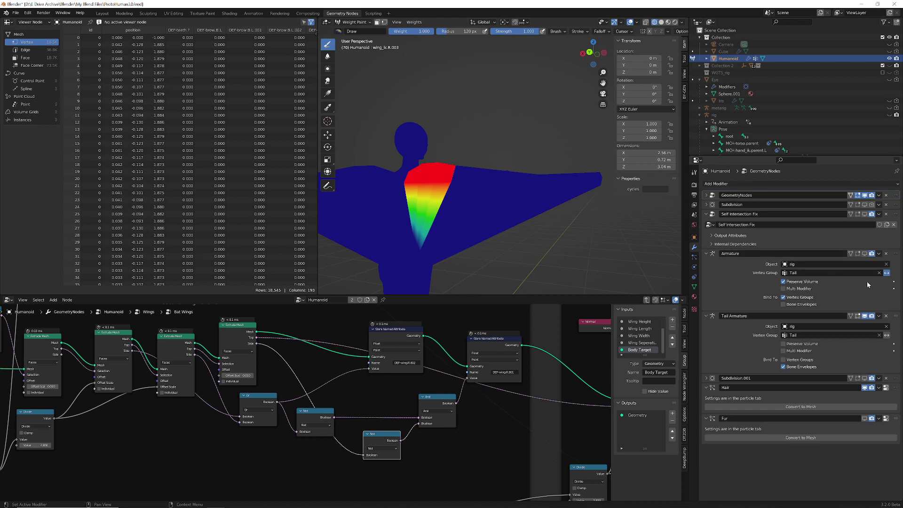
Step: Enable the Armature modifier in the viewport, switch to solid shading, and return to Object Mode
click(865, 253)
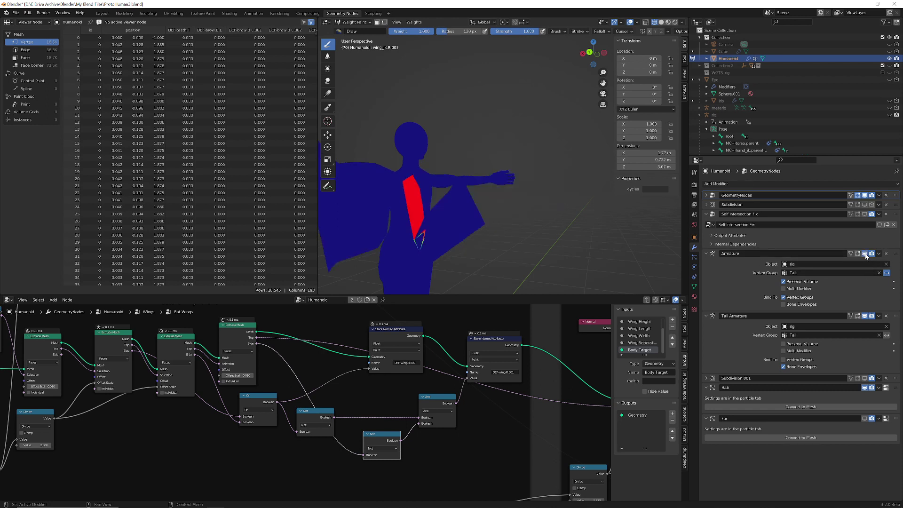
middle_drag(513, 200, 545, 207)
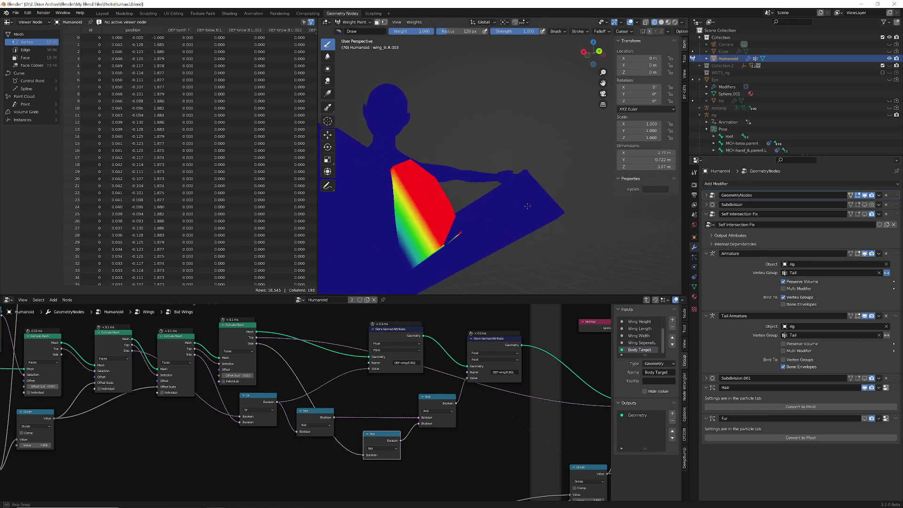
click(660, 23)
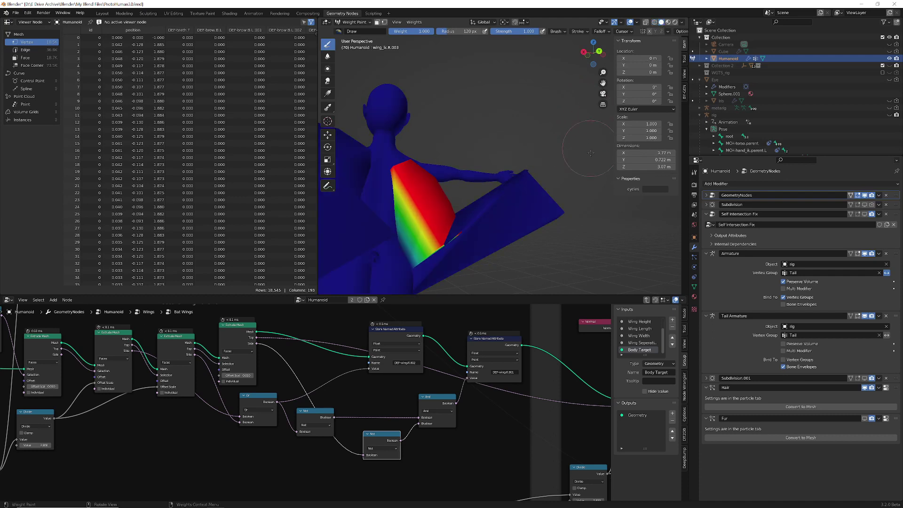
mouse_move(474, 169)
middle_down()
mouse_move(433, 171)
mouse_move(590, 143)
mouse_move(383, 99)
middle_up()
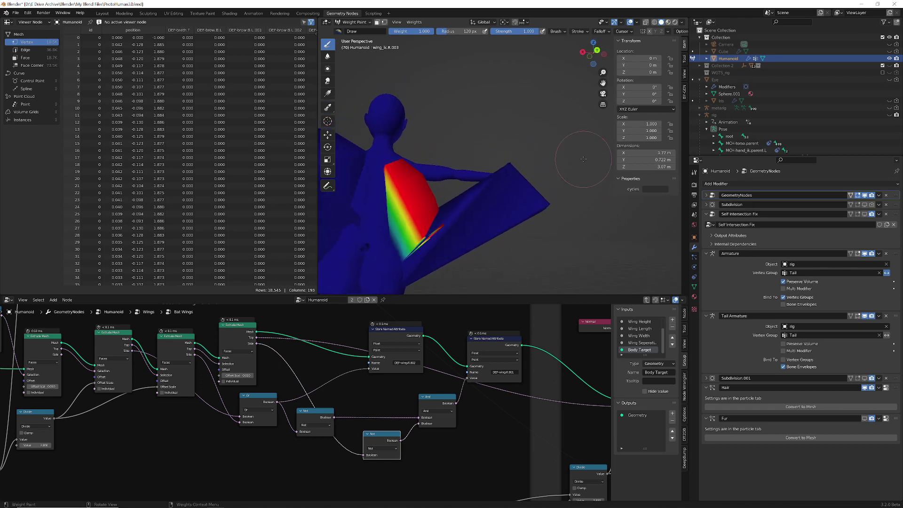
click(362, 22)
click(357, 31)
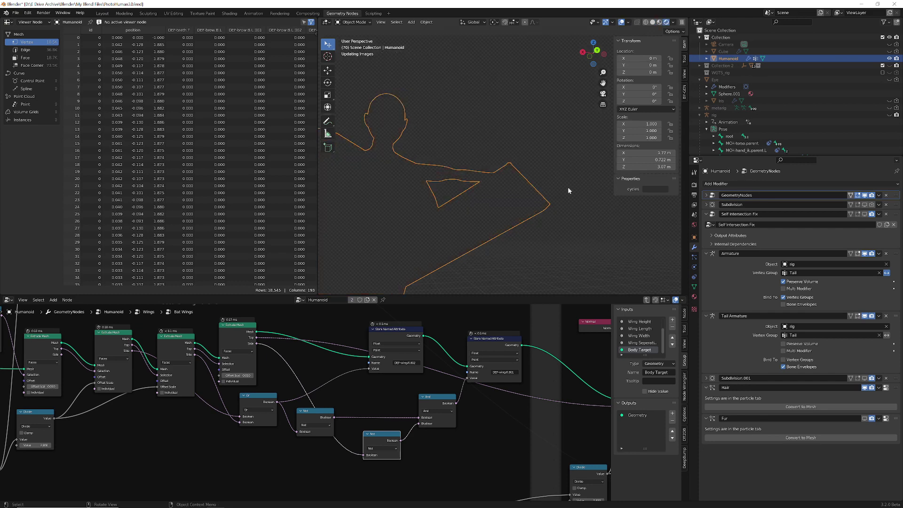
mouse_move(578, 205)
middle_down()
mouse_move(559, 216)
mouse_move(579, 222)
middle_up()
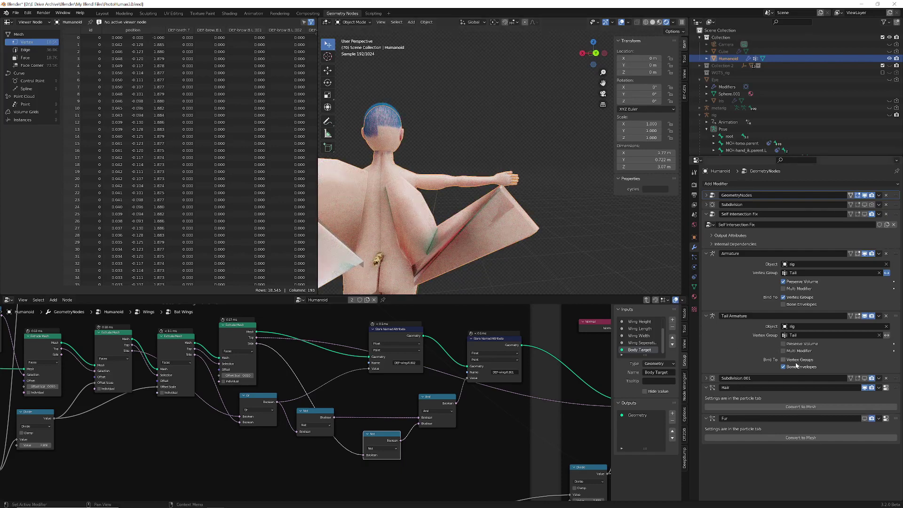
click(865, 379)
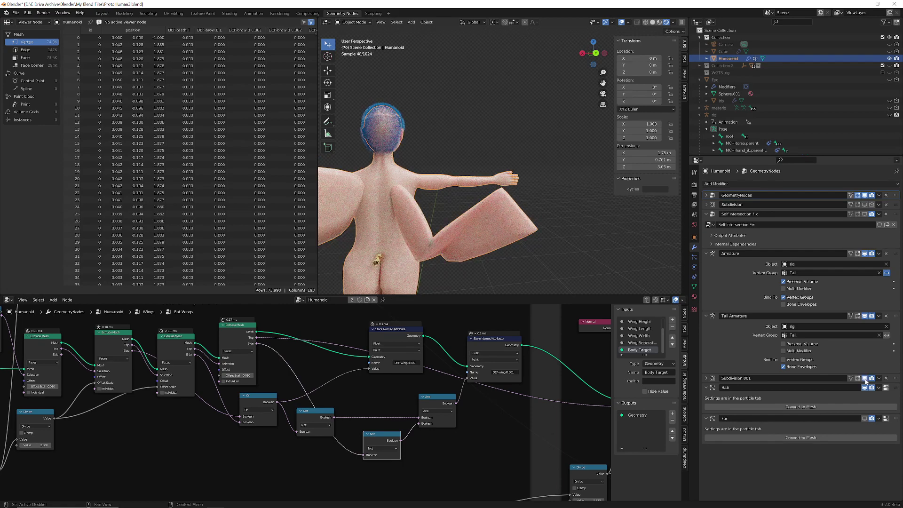
middle_drag(535, 254, 409, 229)
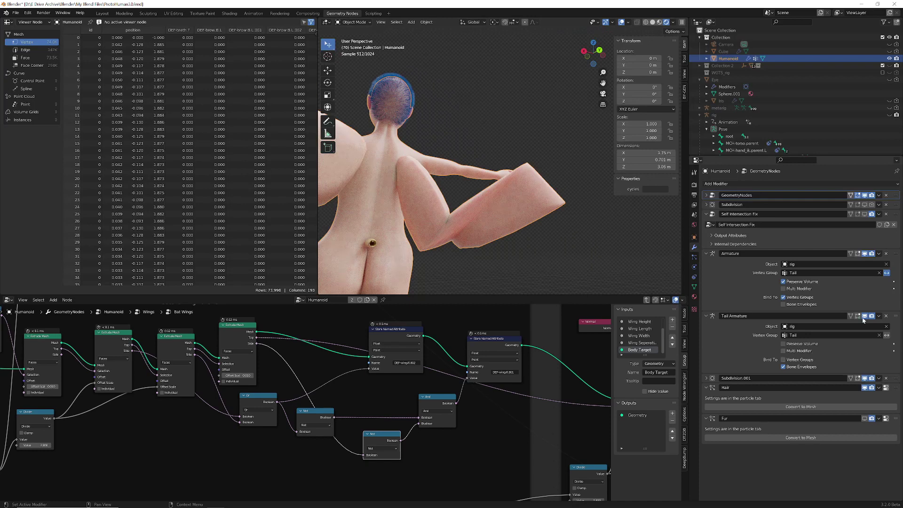
click(864, 253)
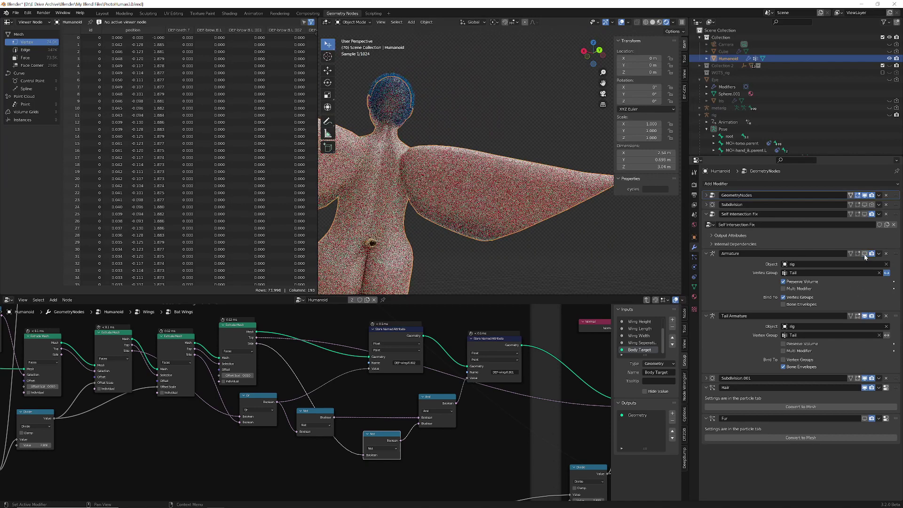
middle_drag(577, 249, 549, 266)
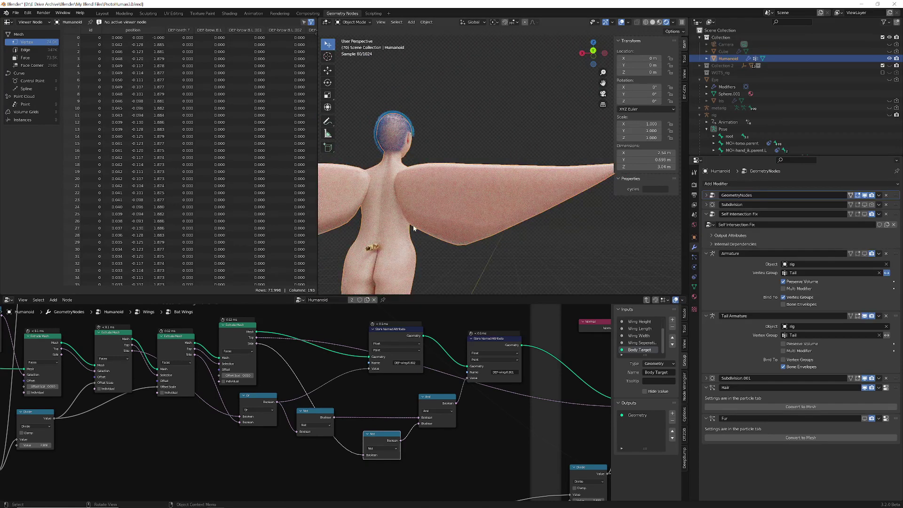
scroll(464, 354, down, 3)
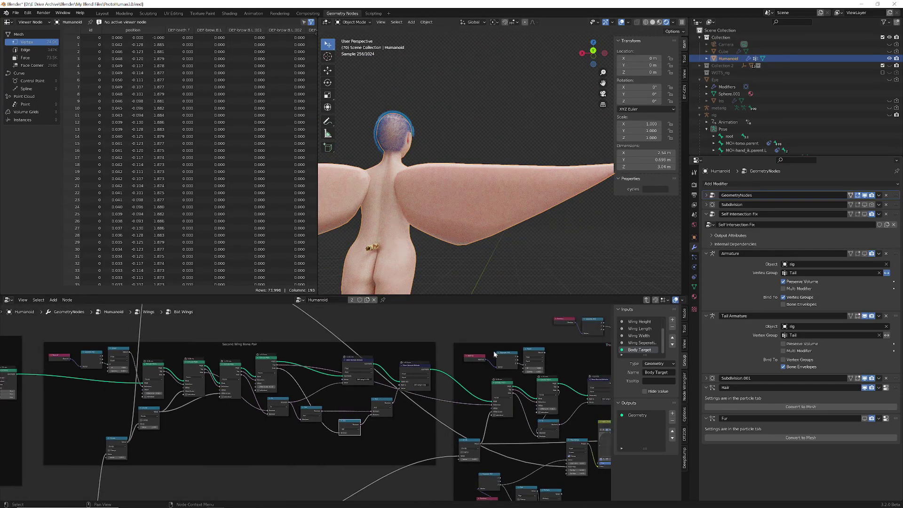
Step: Make room beside Set Position and add a Geometry Proximity node there
scroll(493, 354, up, 2)
ctrl+scroll(466, 360, down, 5)
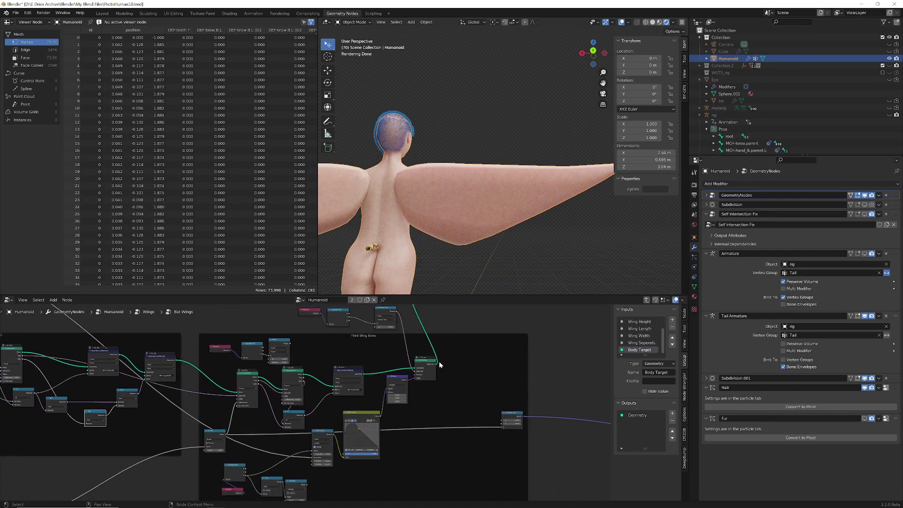
scroll(439, 361, up, 3)
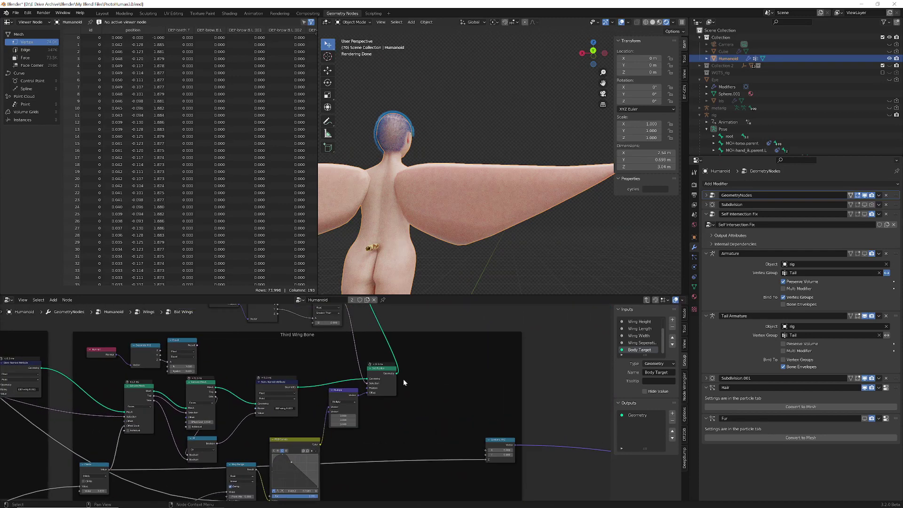
scroll(459, 405, down, 5)
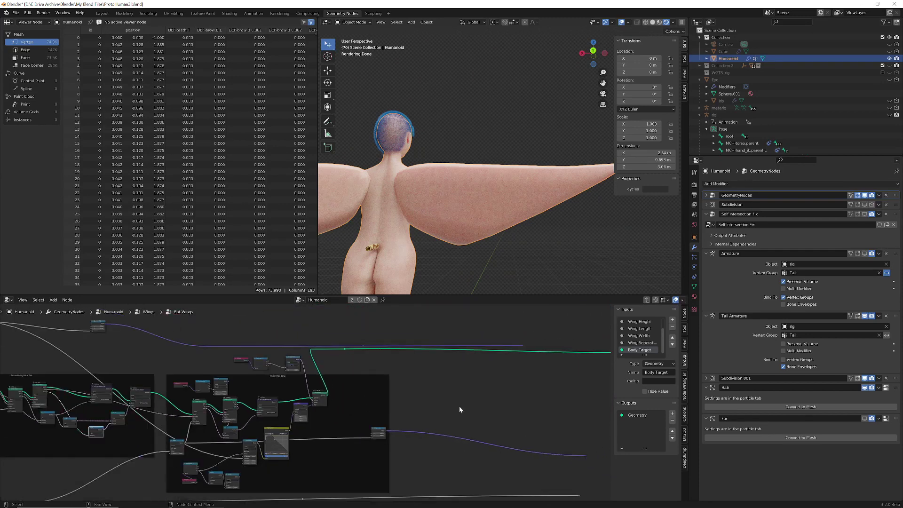
scroll(388, 419, up, 4)
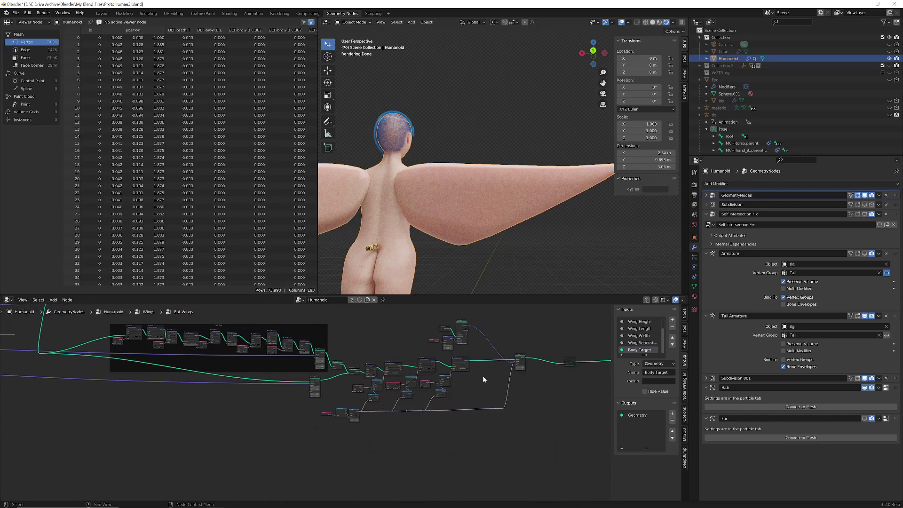
scroll(329, 400, up, 3)
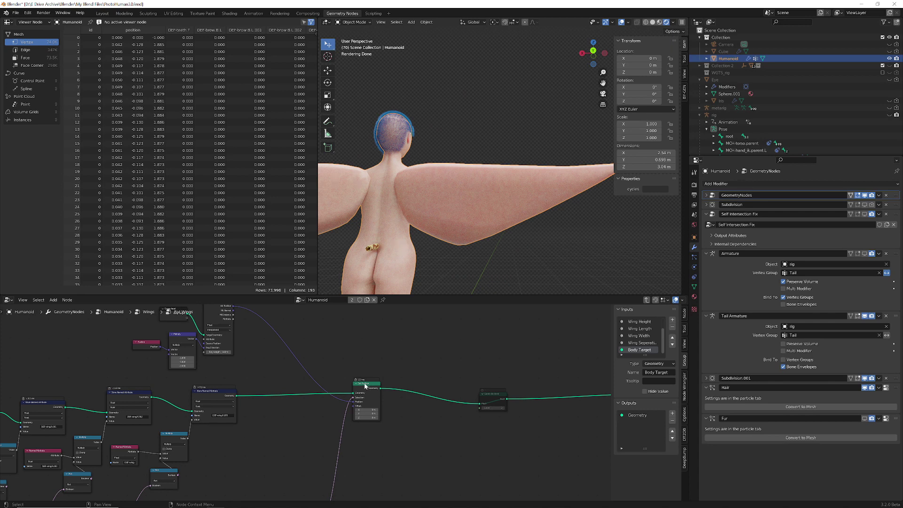
drag(363, 385, 363, 386)
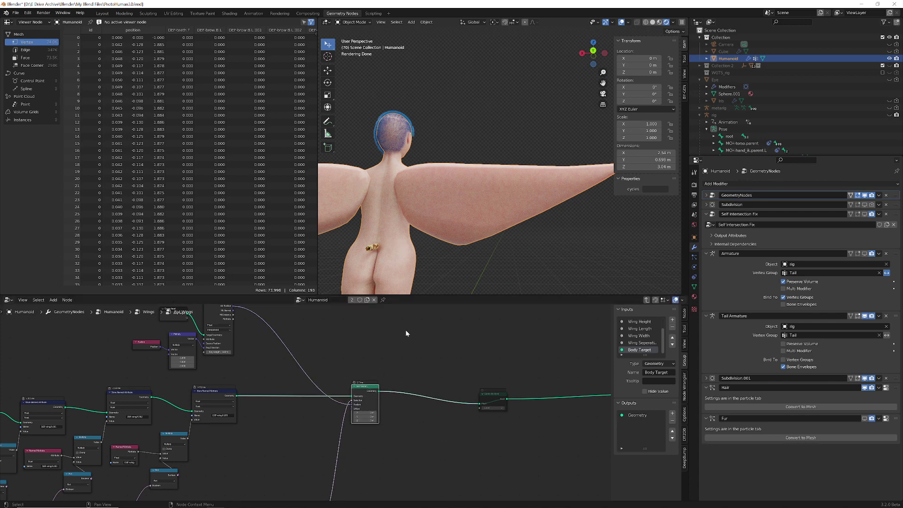
key(shift+a)
click(443, 349)
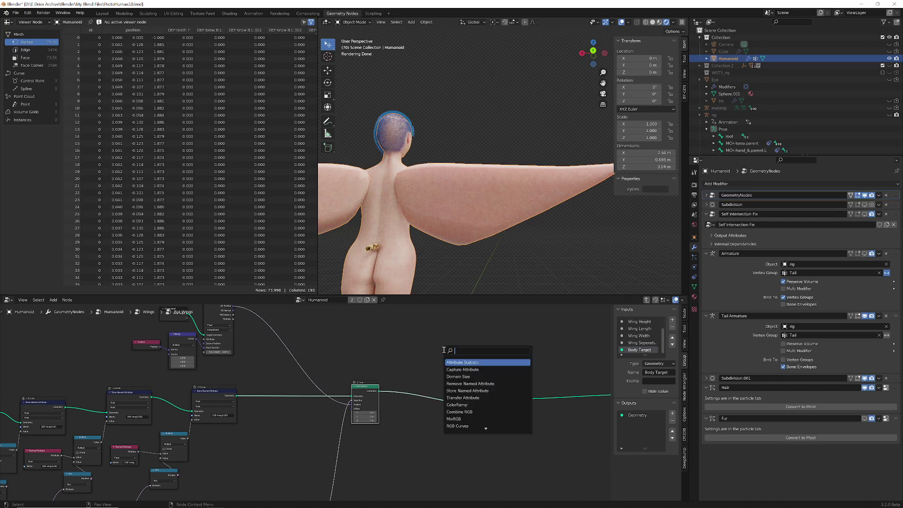
text(pr)
key(Return)
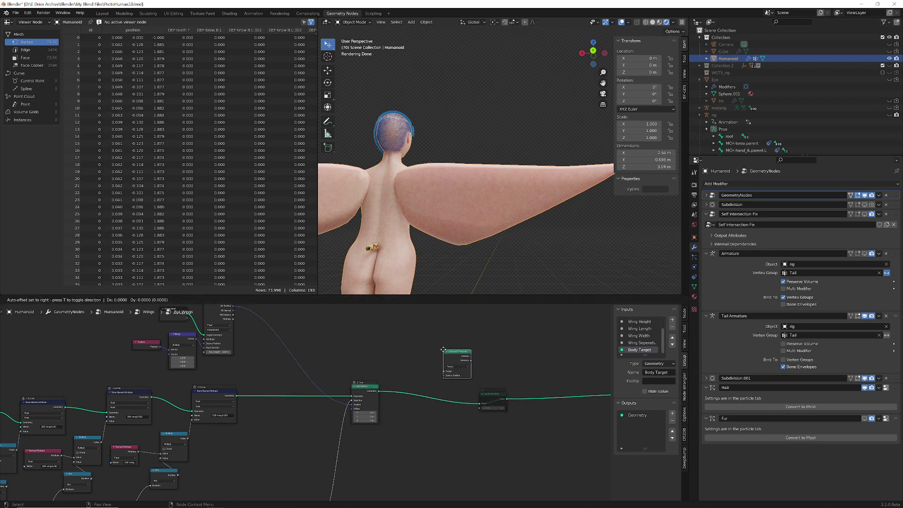
click(444, 351)
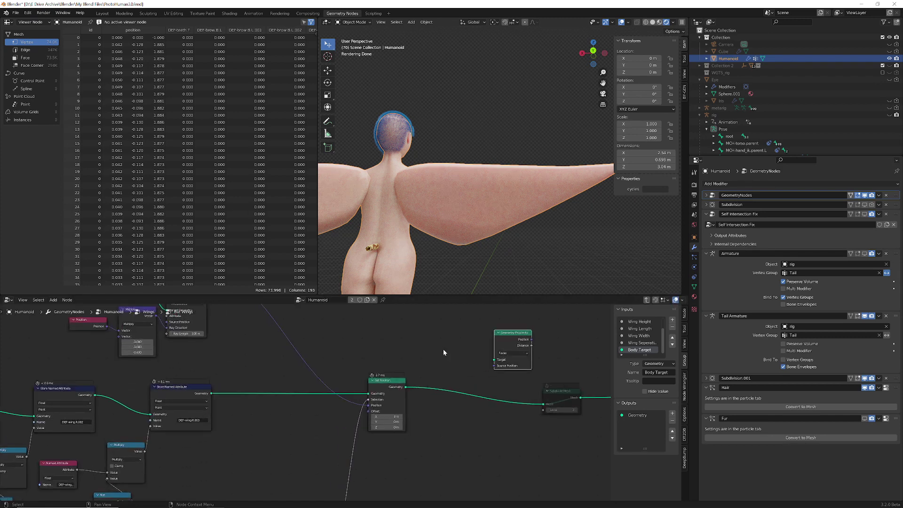
Step: Connect the Raycast Hit Position output to the Geometry Proximity Source Position
scroll(440, 359, up, 2)
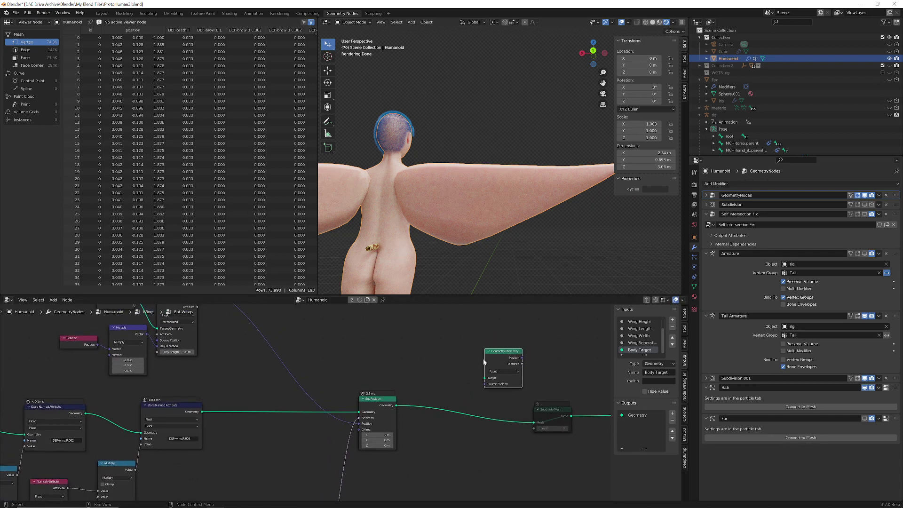
drag(503, 355, 353, 345)
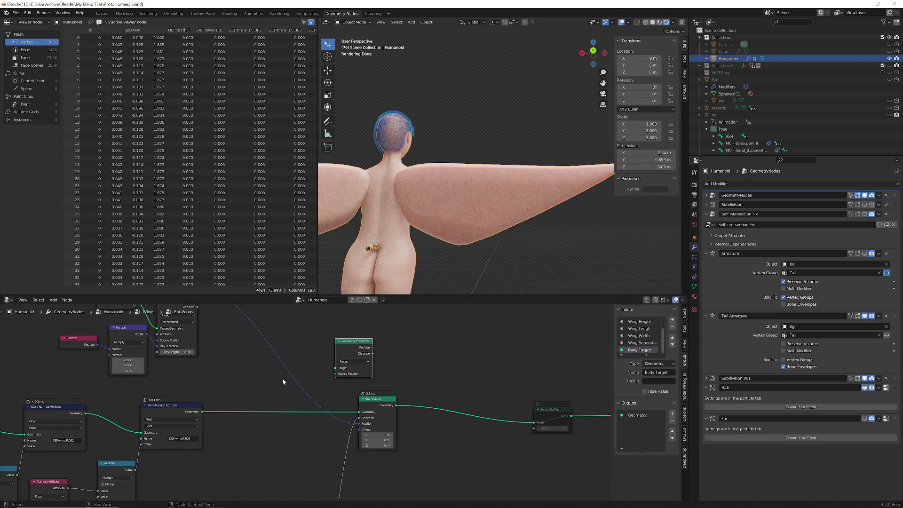
middle_drag(315, 366, 335, 402)
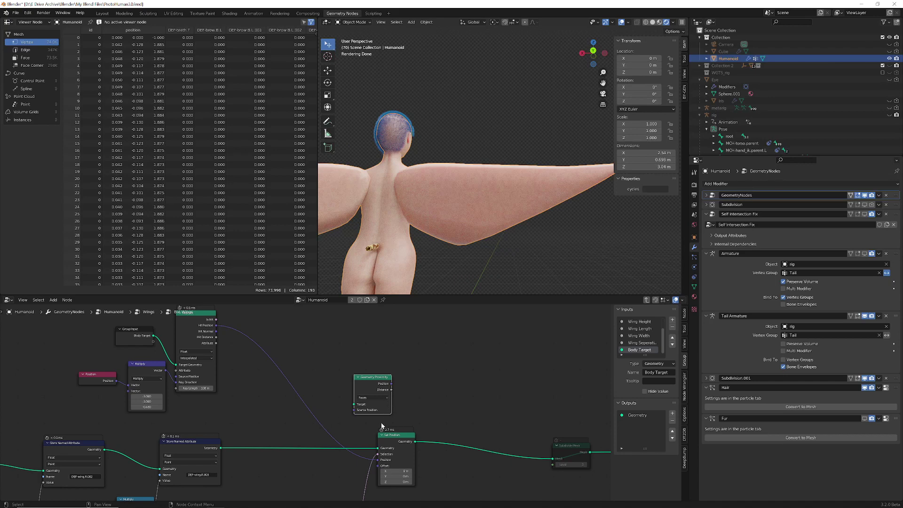
drag(216, 325, 361, 410)
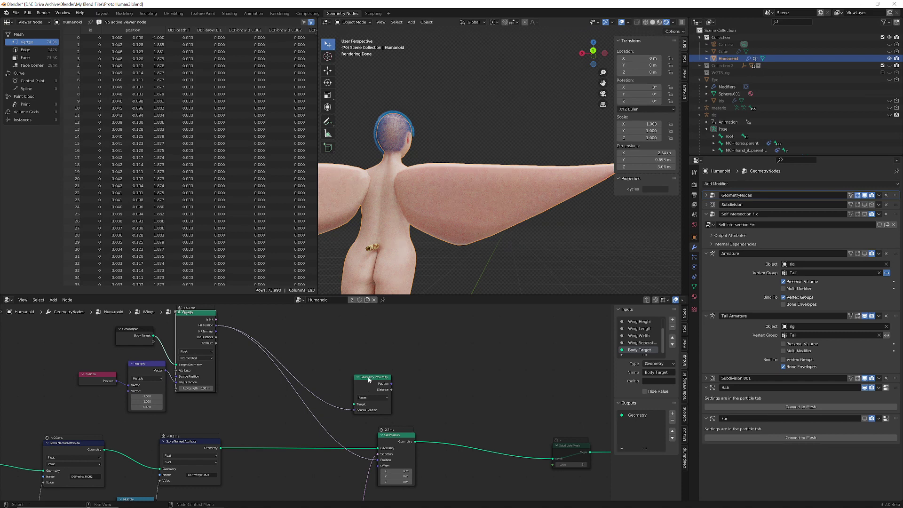
mouse_move(389, 383)
mouse_down()
mouse_move(349, 365)
mouse_move(366, 395)
mouse_move(378, 463)
mouse_move(365, 389)
mouse_move(383, 367)
mouse_up()
mouse_move(261, 457)
middle_down()
mouse_move(265, 442)
mouse_move(274, 456)
middle_up()
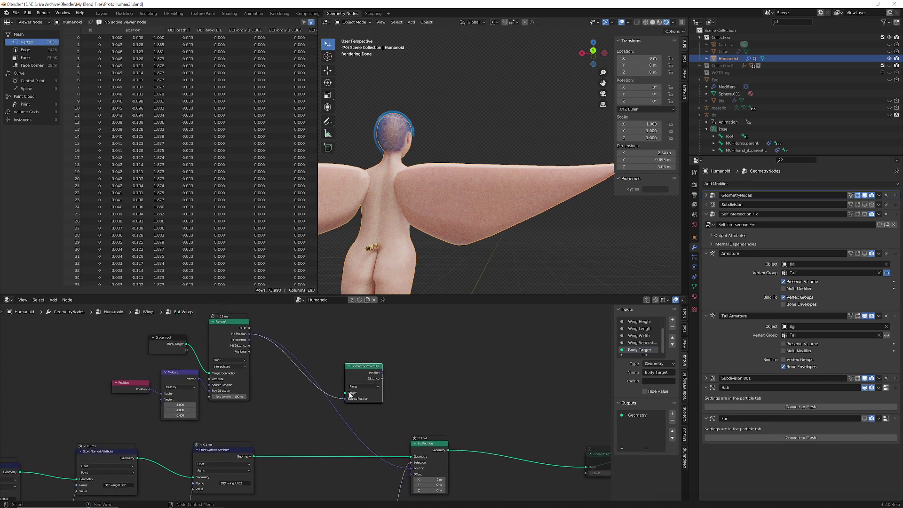
Step: Duplicate the Group Input node and link its Body Target to the proximity Target
click(170, 340)
key(shift+d)
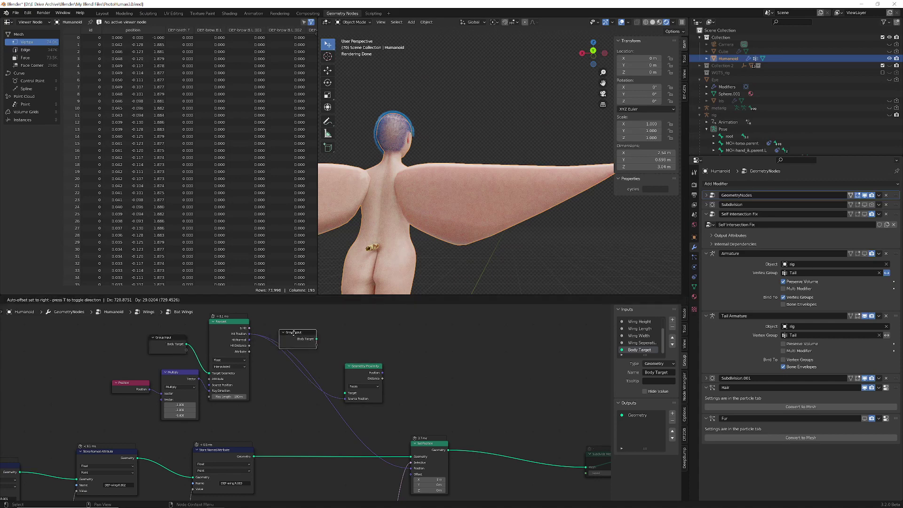
click(306, 332)
drag(331, 338, 344, 393)
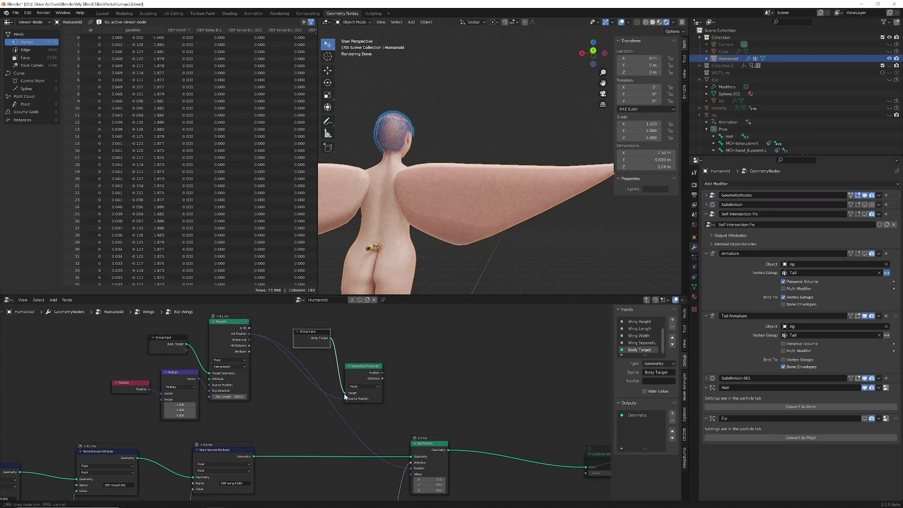
middle_drag(370, 400, 336, 391)
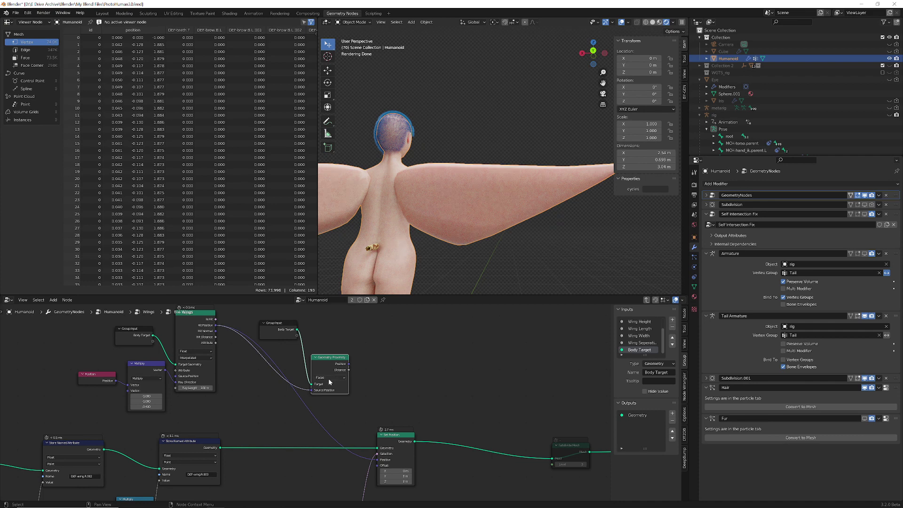
click(329, 377)
Step: Link the proximity Position into Set Position, hide Subdivision.001 in the viewport, and test alternative links
drag(348, 364, 378, 457)
click(864, 378)
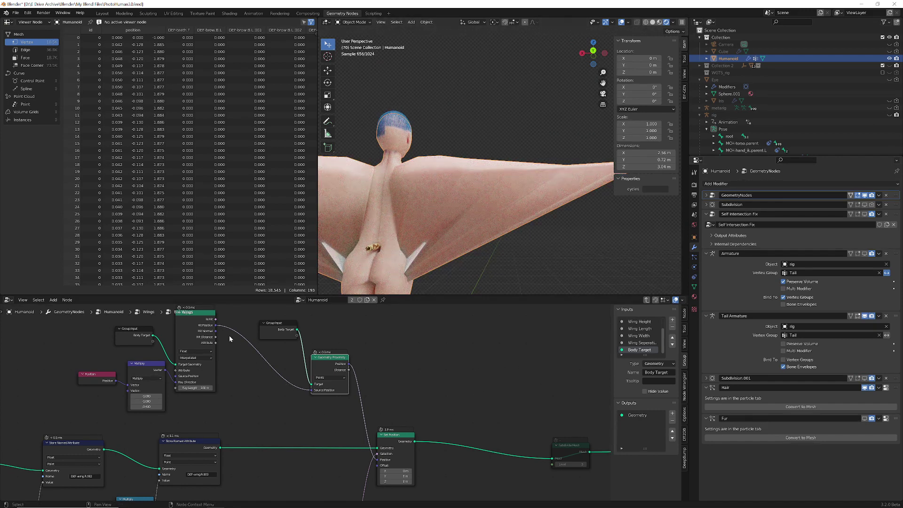
drag(215, 325, 378, 460)
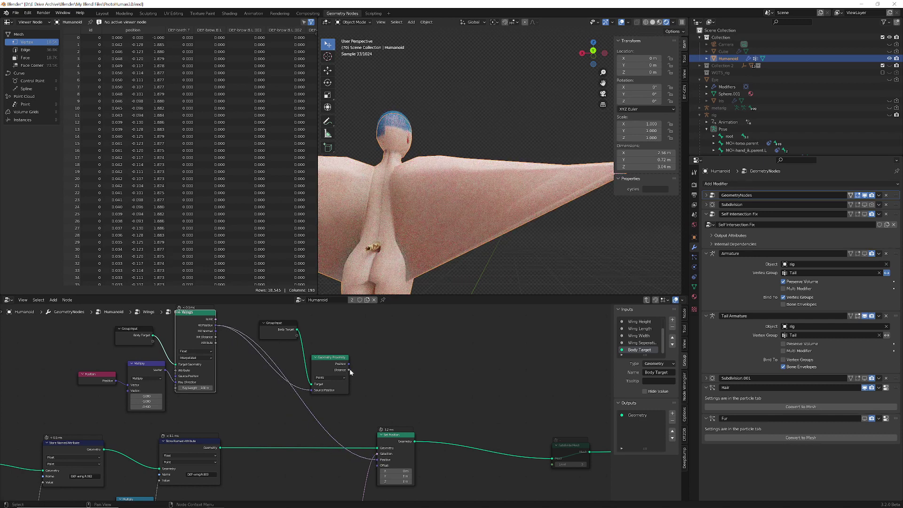
drag(349, 369, 376, 460)
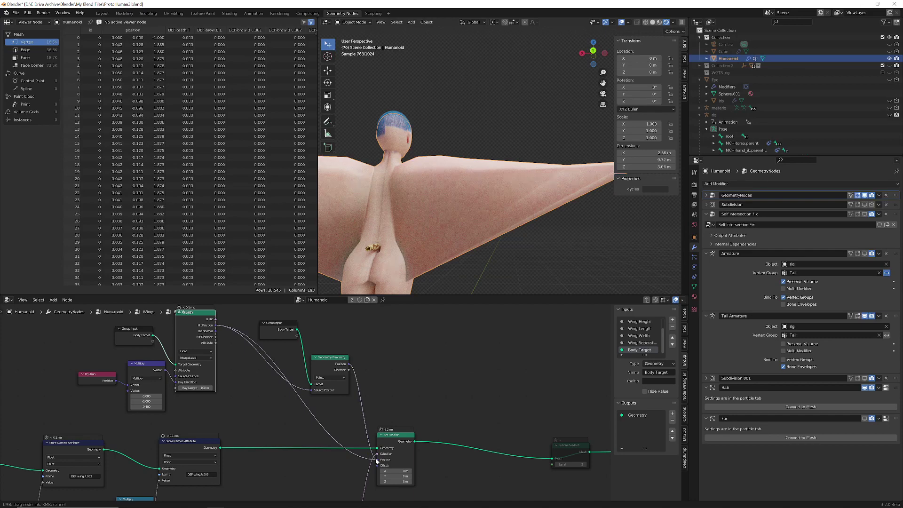
drag(393, 406, 399, 405)
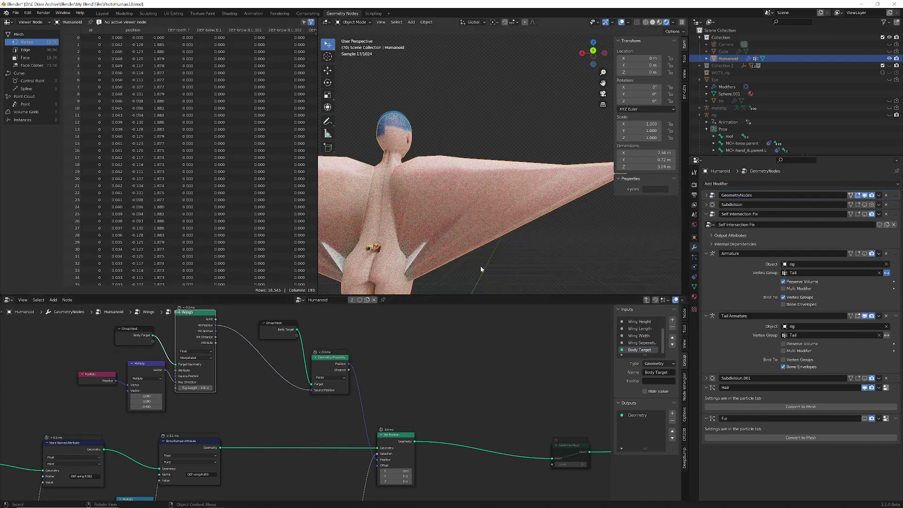
scroll(480, 233, up, 5)
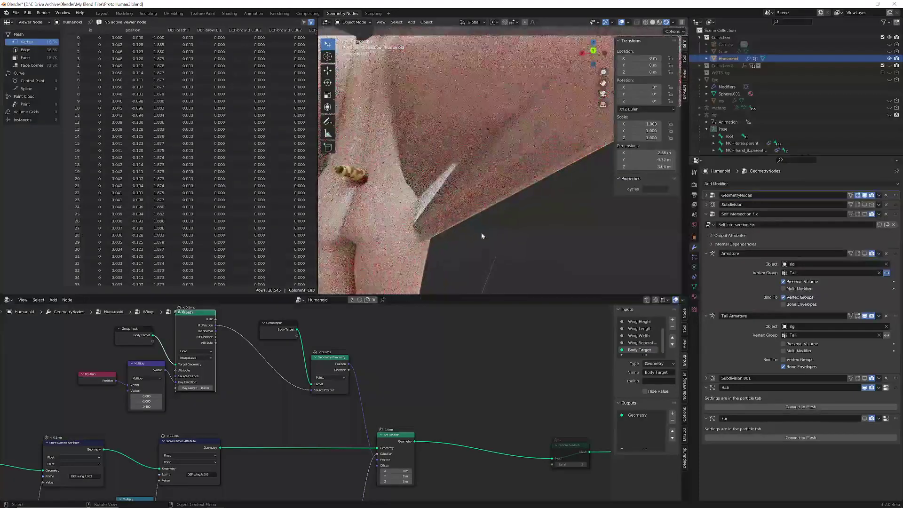
middle_drag(480, 233, 452, 227)
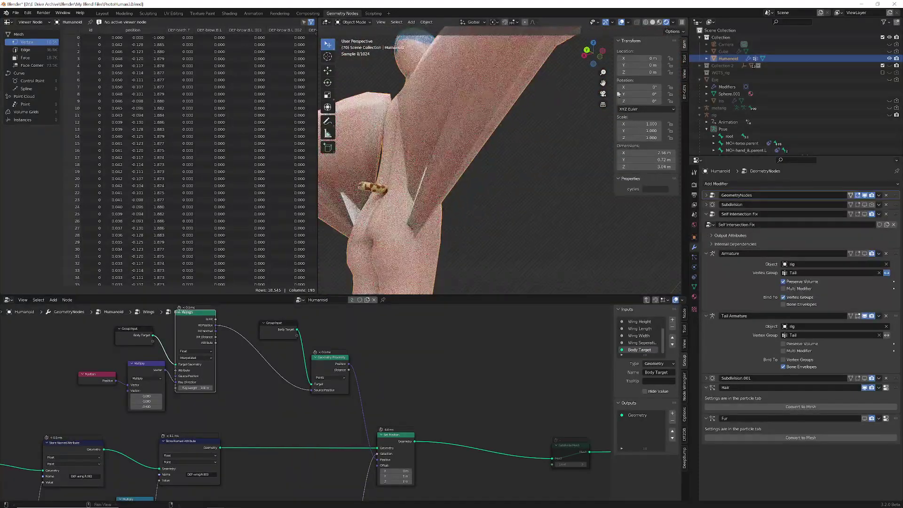
click(646, 23)
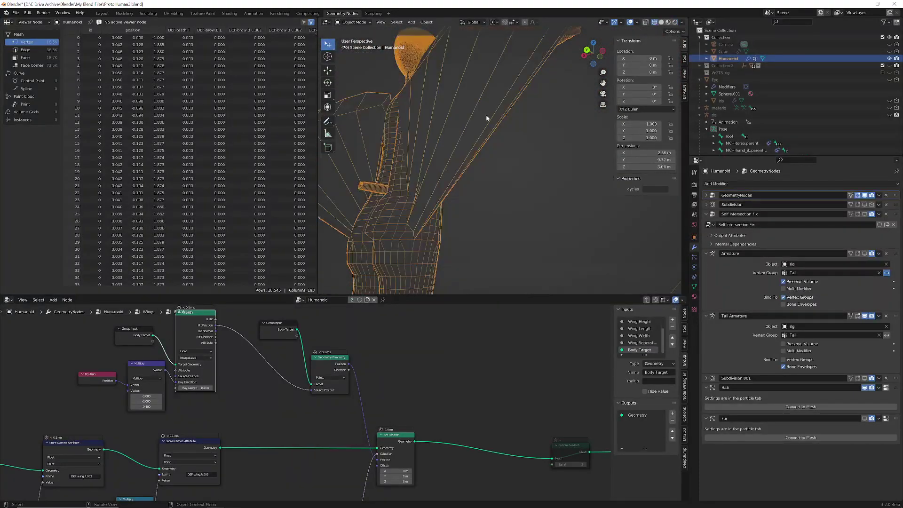
mouse_move(487, 114)
middle_down()
mouse_move(491, 155)
mouse_move(435, 215)
middle_up()
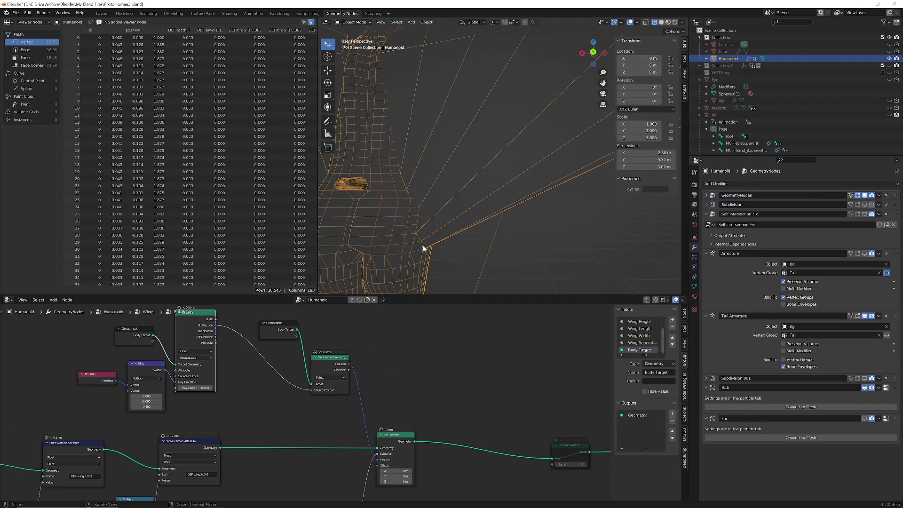
middle_drag(450, 240, 414, 238)
scroll(504, 214, up, 3)
scroll(491, 217, up, 2)
middle_drag(395, 202, 413, 188)
middle_drag(437, 237, 441, 222)
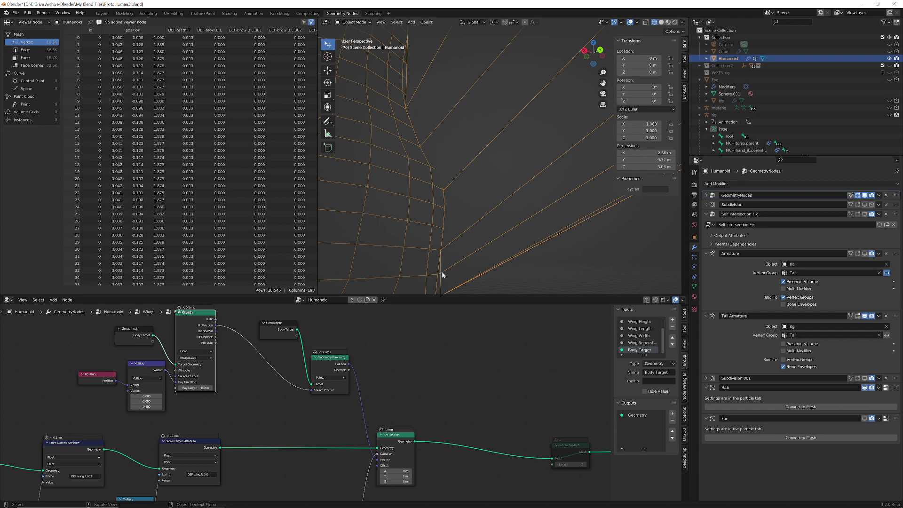
middle_drag(447, 187, 431, 217)
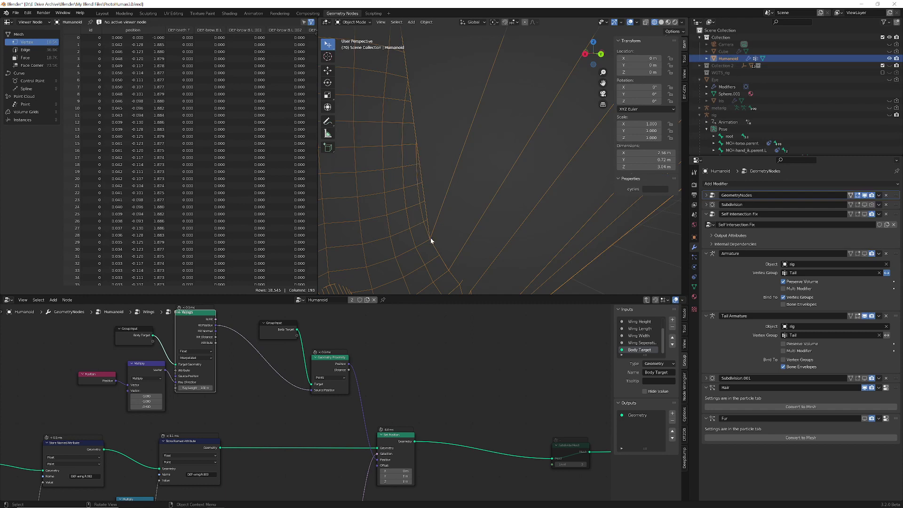
middle_drag(416, 140, 430, 153)
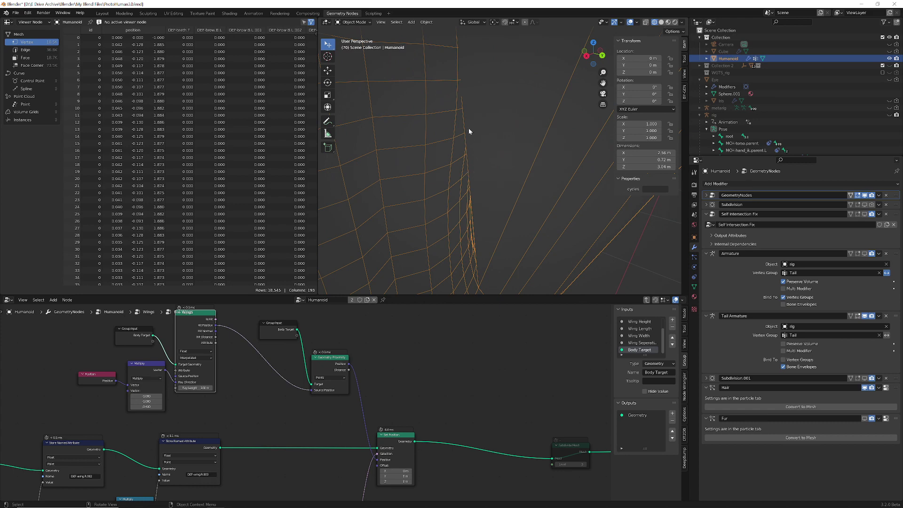
middle_drag(460, 84, 473, 89)
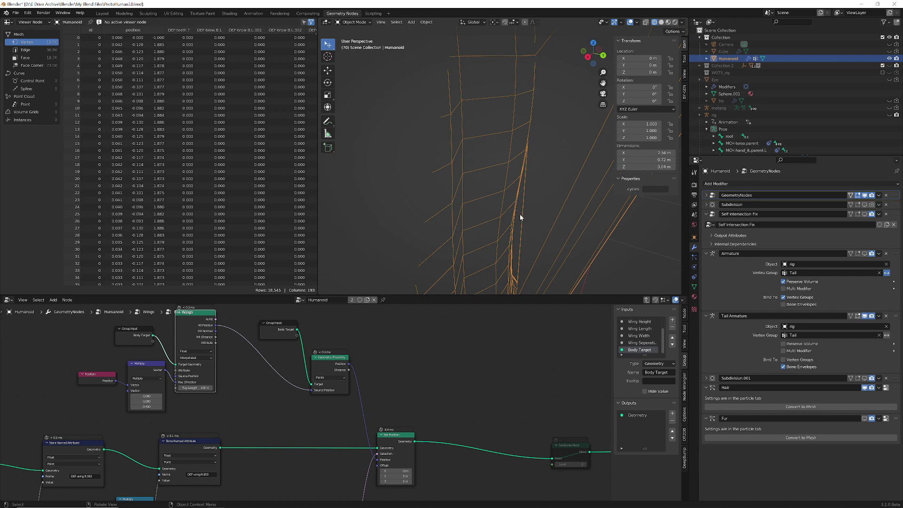
scroll(520, 213, down, 5)
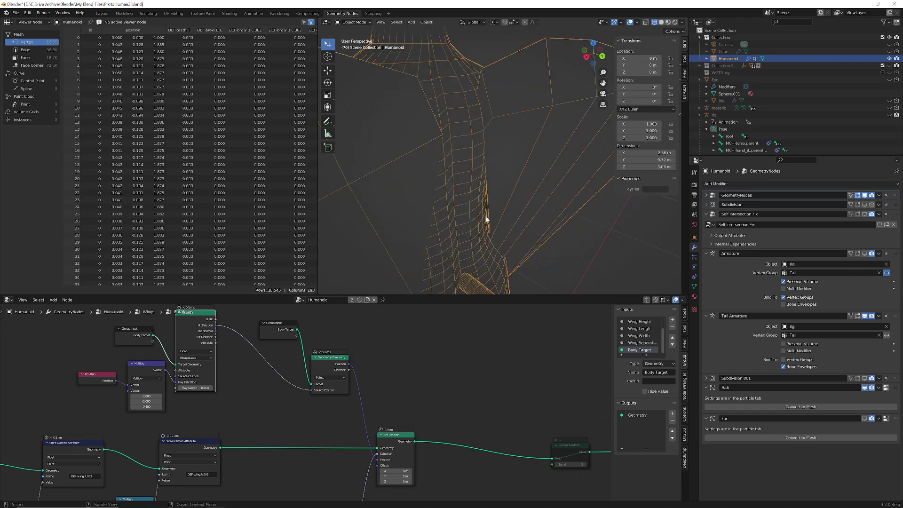
middle_drag(489, 208, 469, 174)
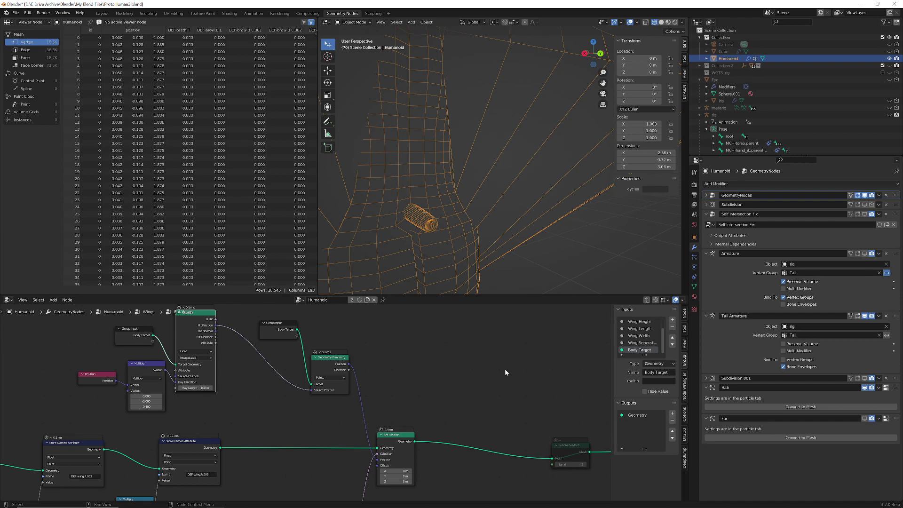
Step: Add a Merge by Distance node between Set Position and Subdivide Mesh
middle_drag(518, 375, 484, 382)
key(shift+a)
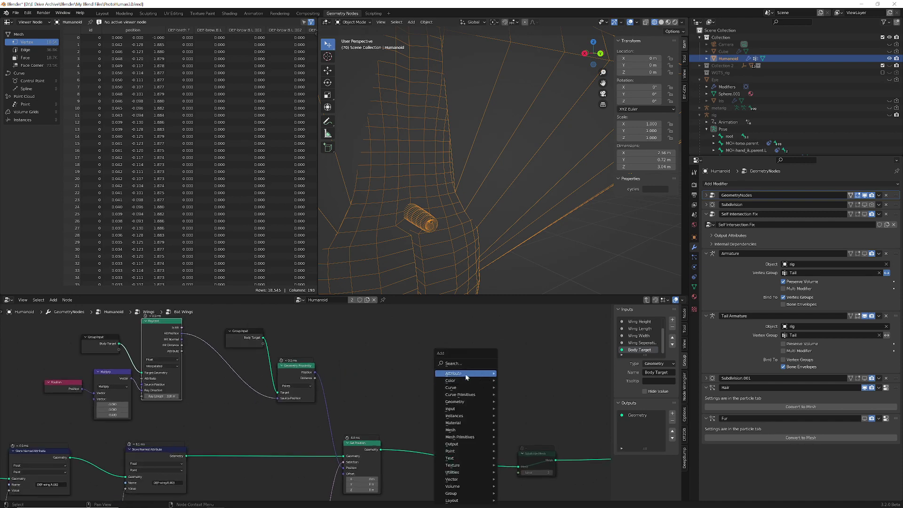
click(454, 363)
text(mer)
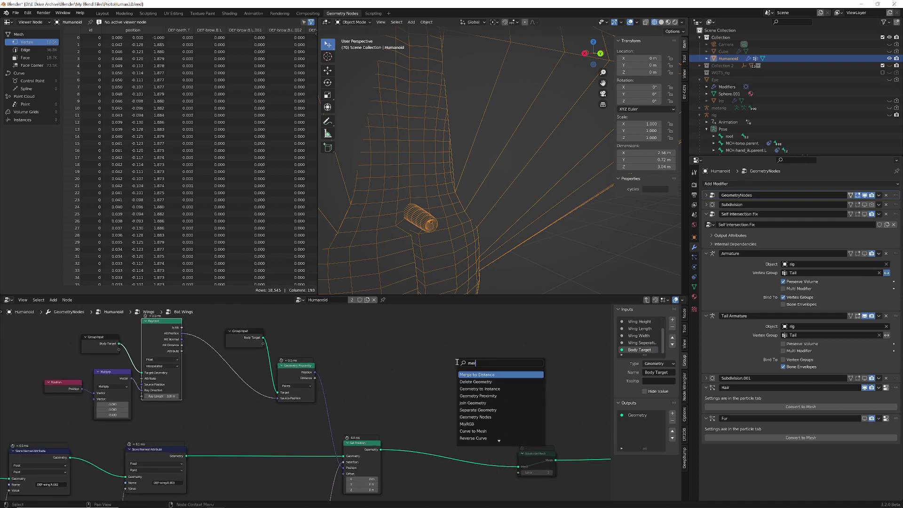
key(Return)
click(456, 361)
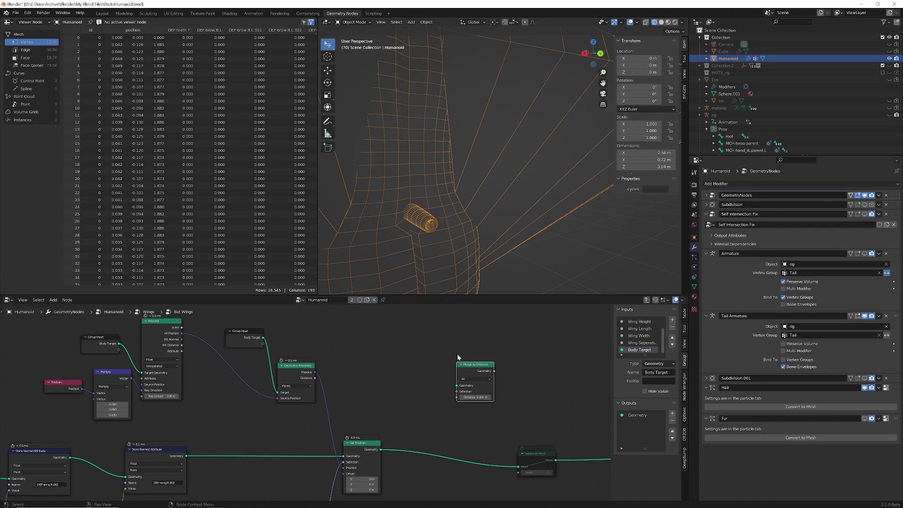
middle_drag(536, 351, 520, 357)
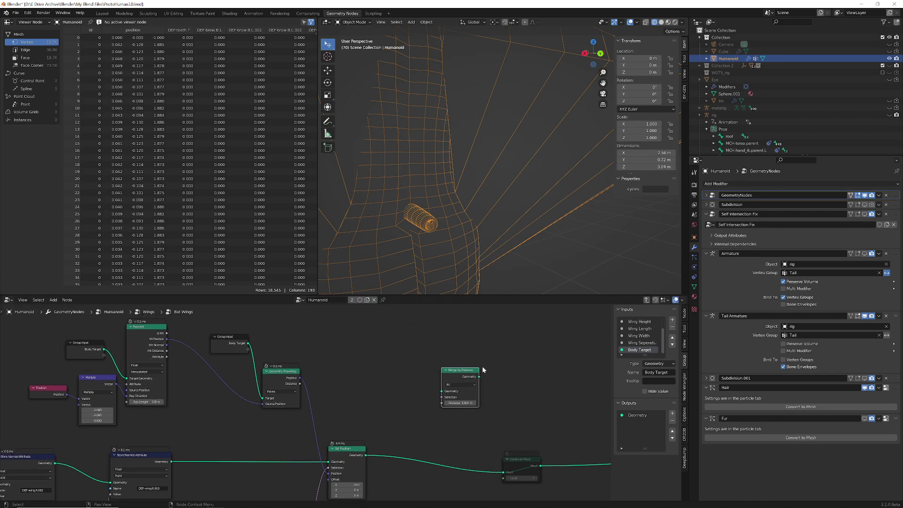
drag(465, 378, 450, 444)
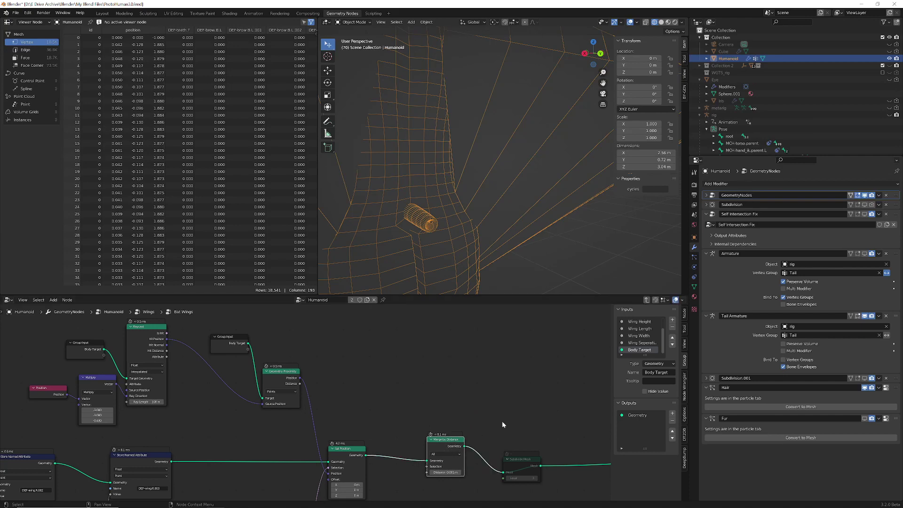
middle_drag(455, 436, 362, 399)
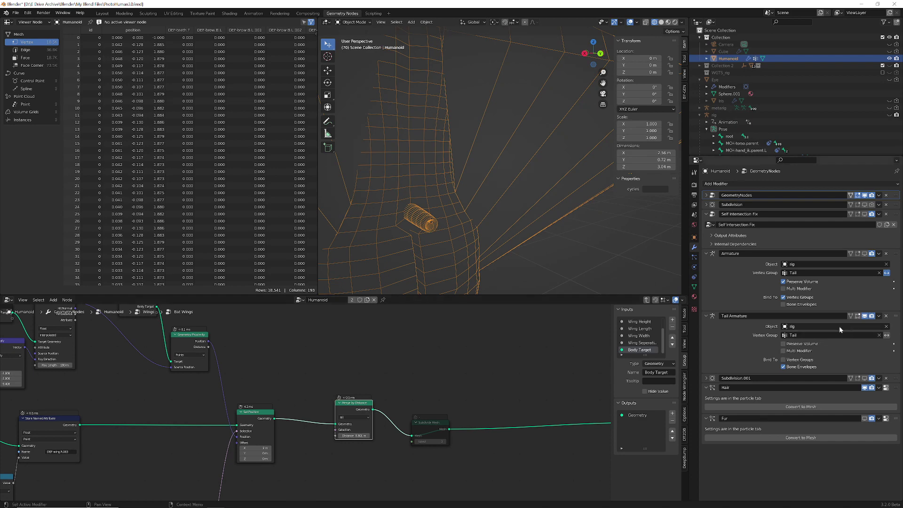
Step: Show Subdivision.001 in the viewport and pull Merge by Distance out of the chain
click(865, 378)
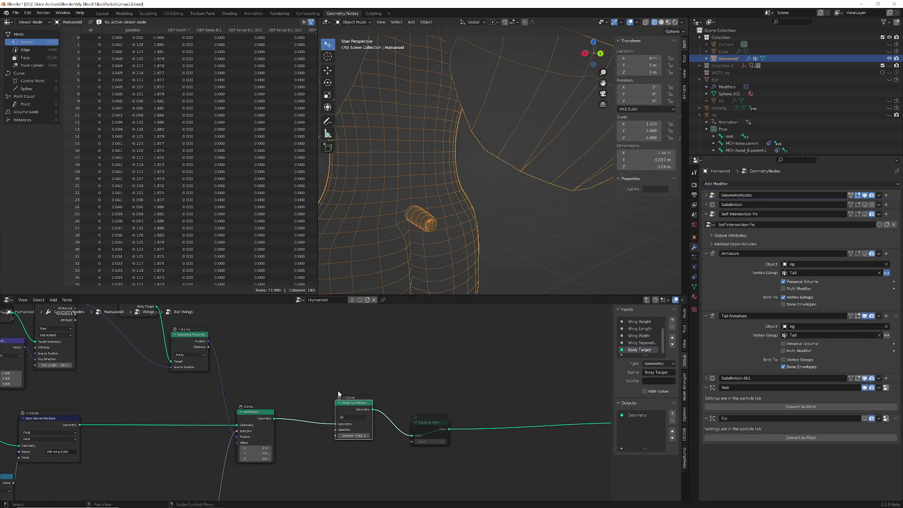
alt+drag(360, 404, 489, 353)
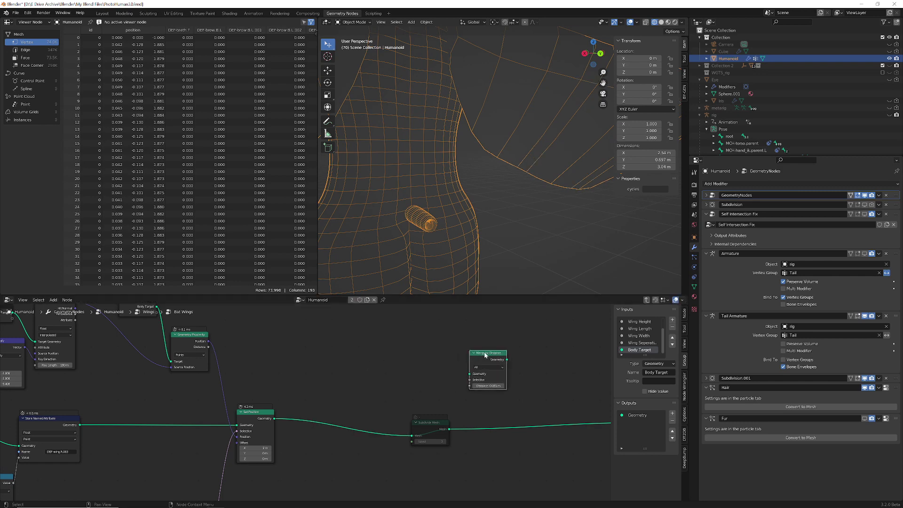
middle_drag(546, 365, 534, 373)
ctrl+scroll(574, 352, right, 3)
Step: Delete the unused Merge by Distance node and exit to the Wings node tree
scroll(564, 357, down, 1)
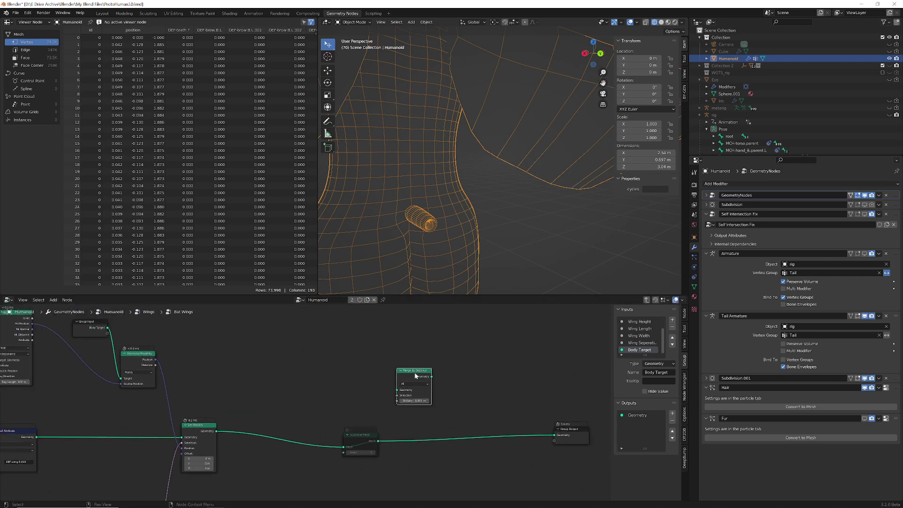
key(x)
key(Tab)
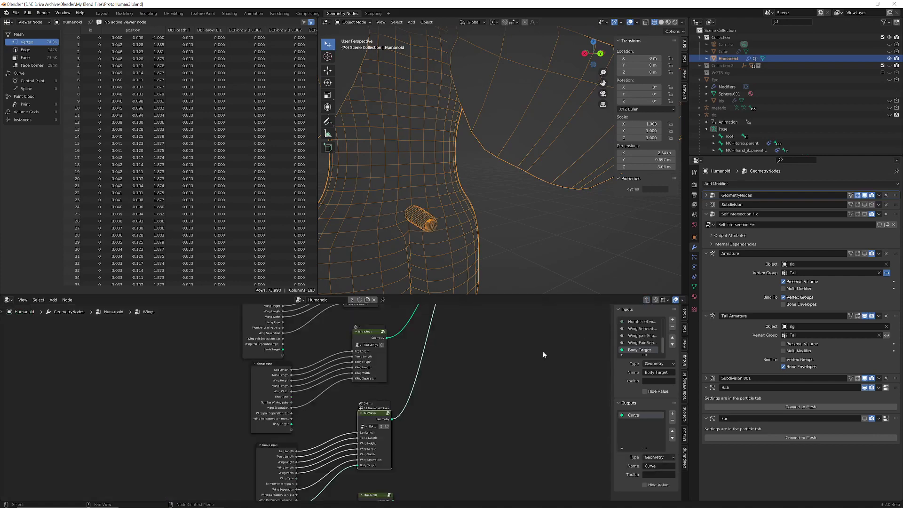
scroll(514, 361, down, 5)
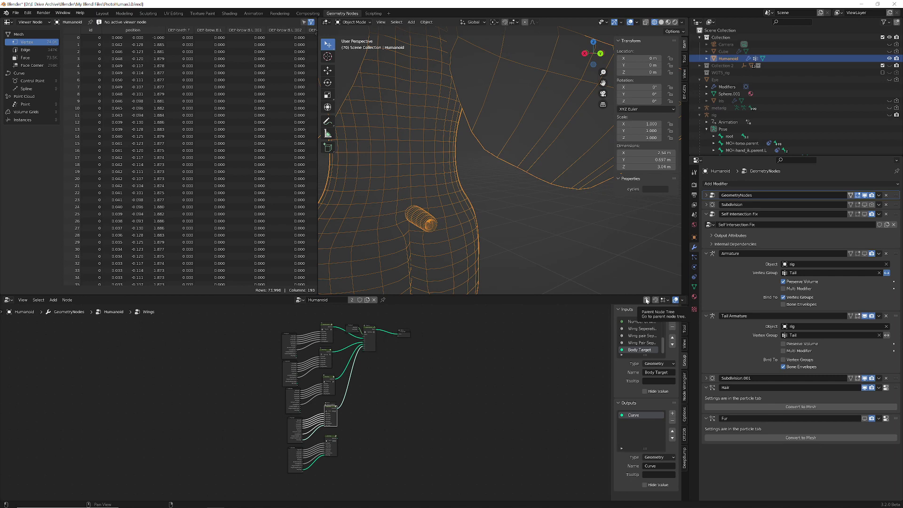
scroll(314, 407, up, 4)
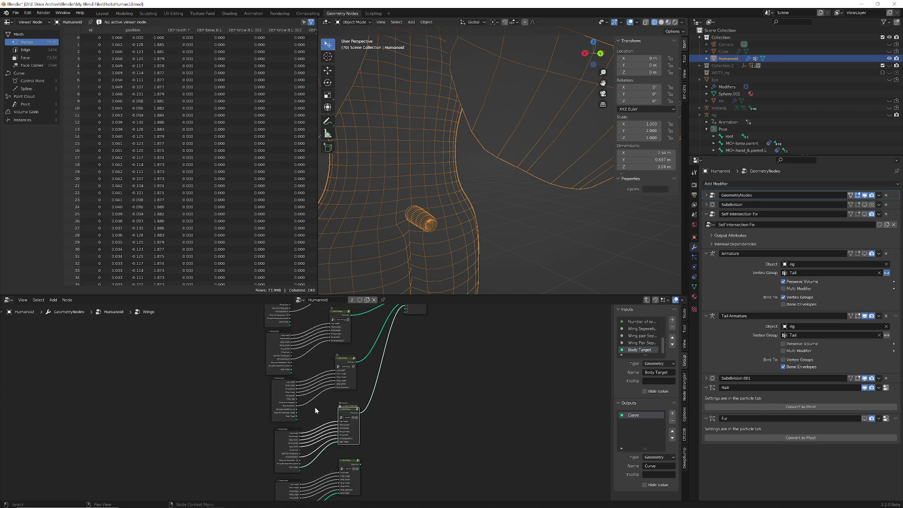
scroll(315, 407, up, 3)
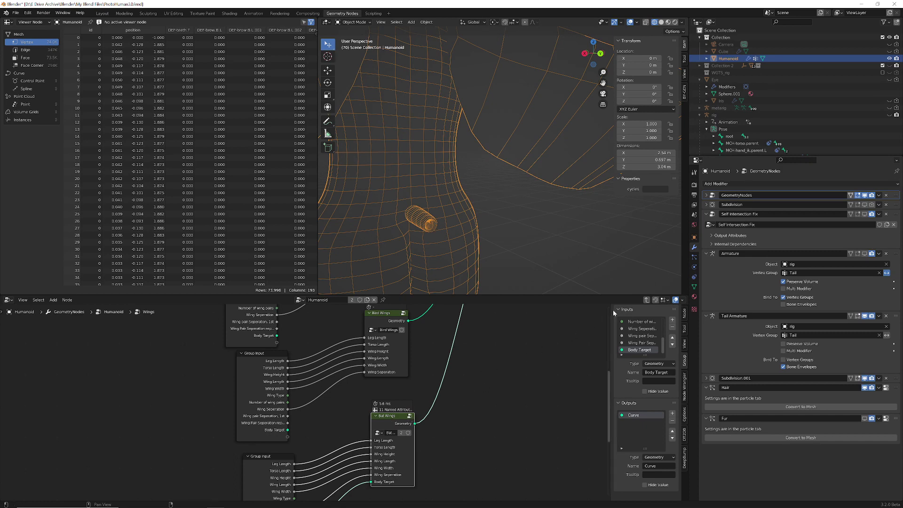
Step: Re-enter the Bat Wings group and pan across to its group output
middle_drag(430, 400, 363, 445)
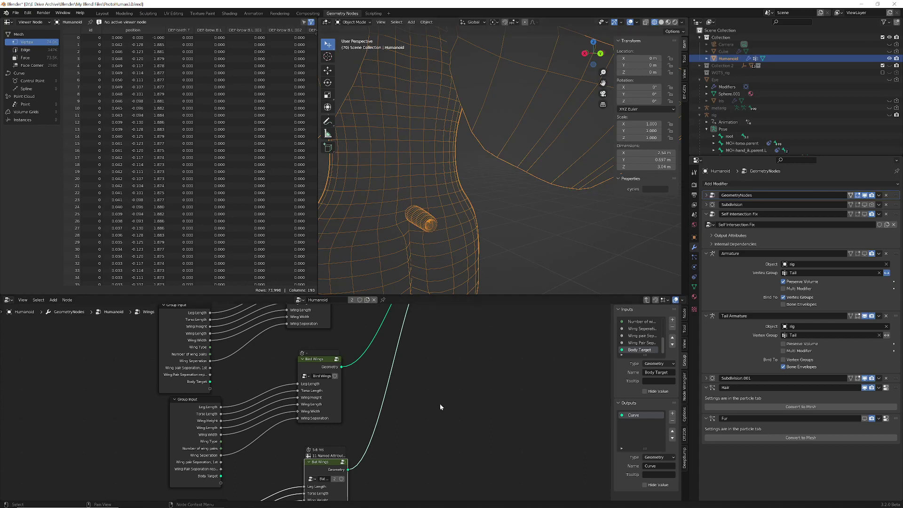
click(343, 462)
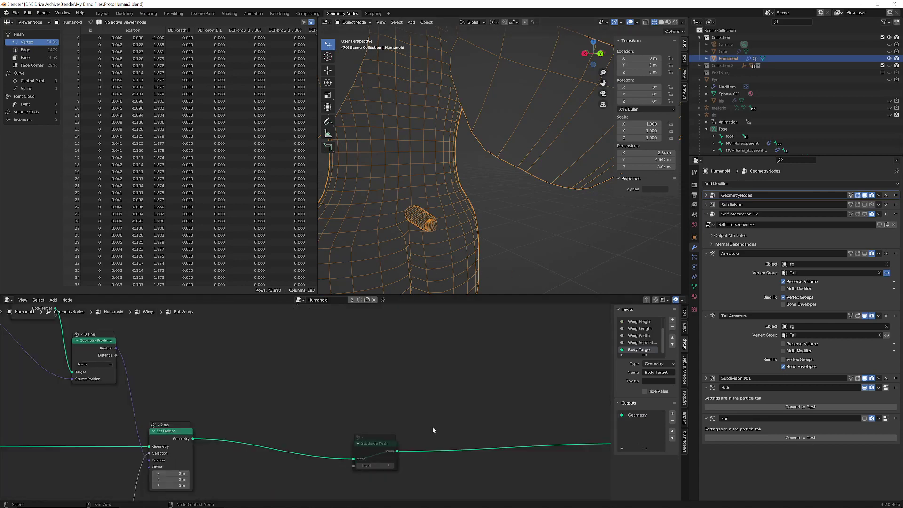
middle_drag(340, 445, 410, 441)
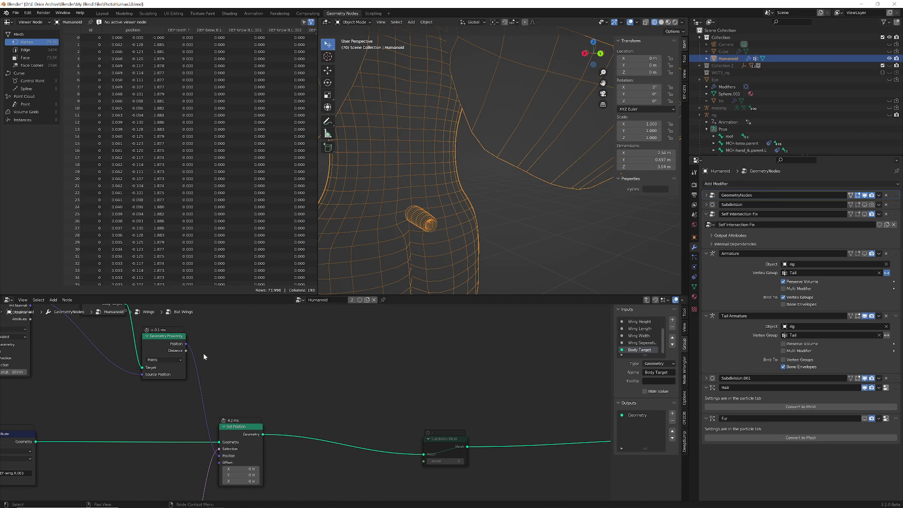
scroll(167, 375, down, 1)
middle_drag(166, 376, 198, 445)
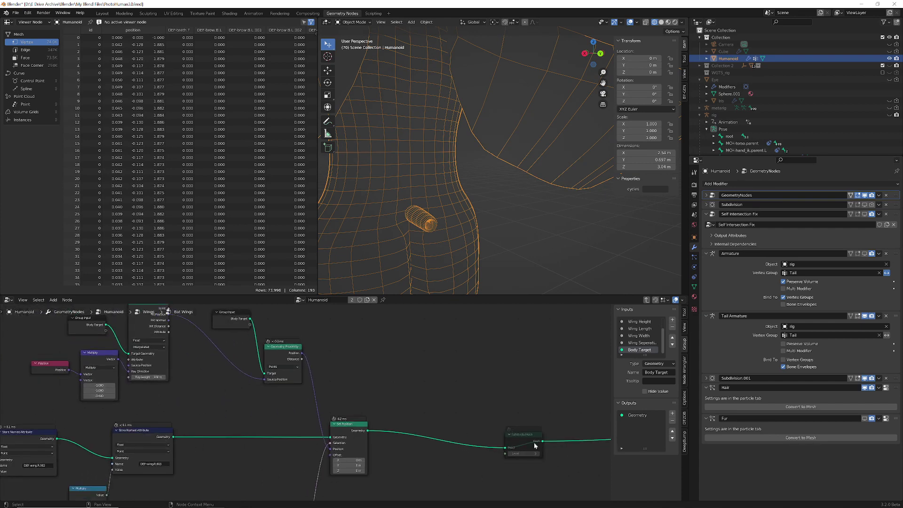
middle_drag(563, 410, 340, 418)
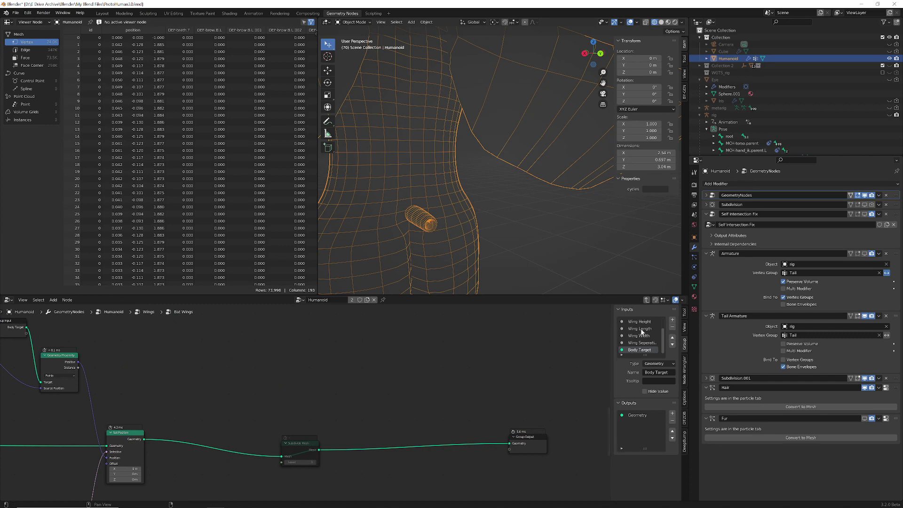
Step: Go up to the top-level Humanoid tree and bring its Group Output into view
click(651, 299)
scroll(543, 366, down, 2)
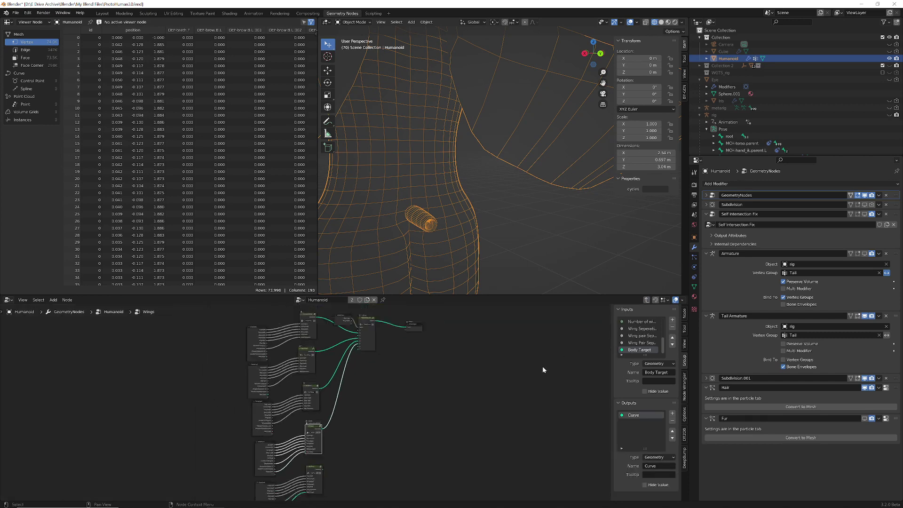
click(646, 299)
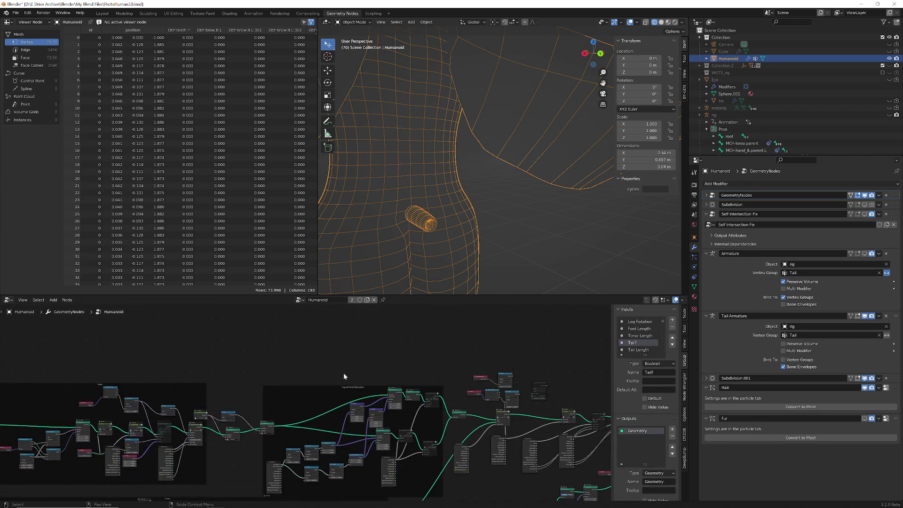
scroll(329, 378, up, 3)
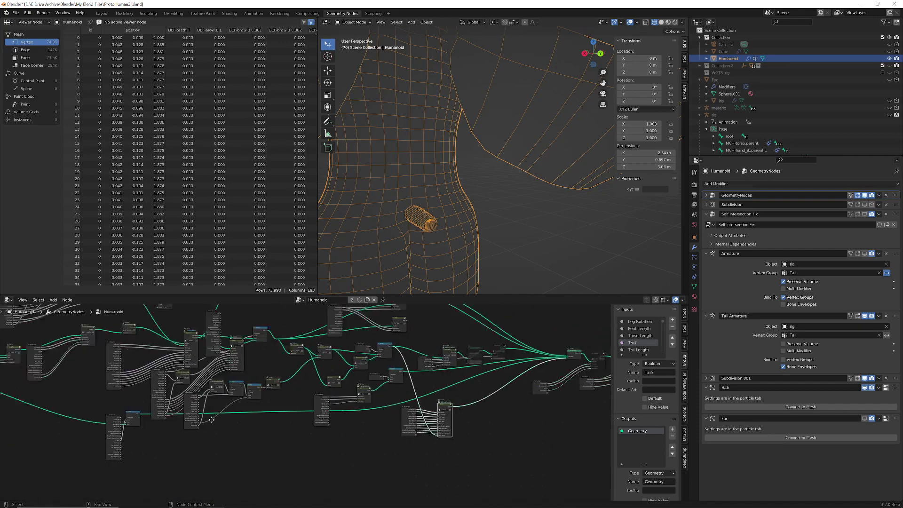
scroll(483, 383, up, 4)
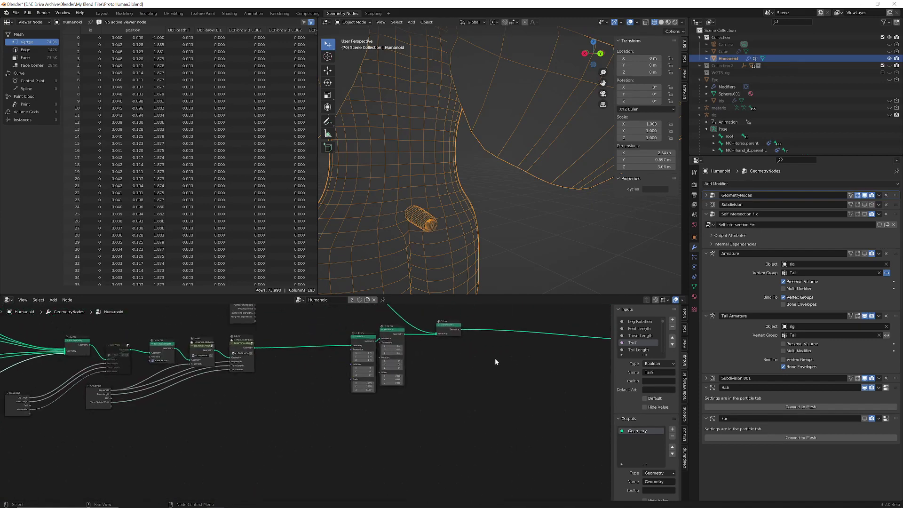
scroll(296, 427, up, 5)
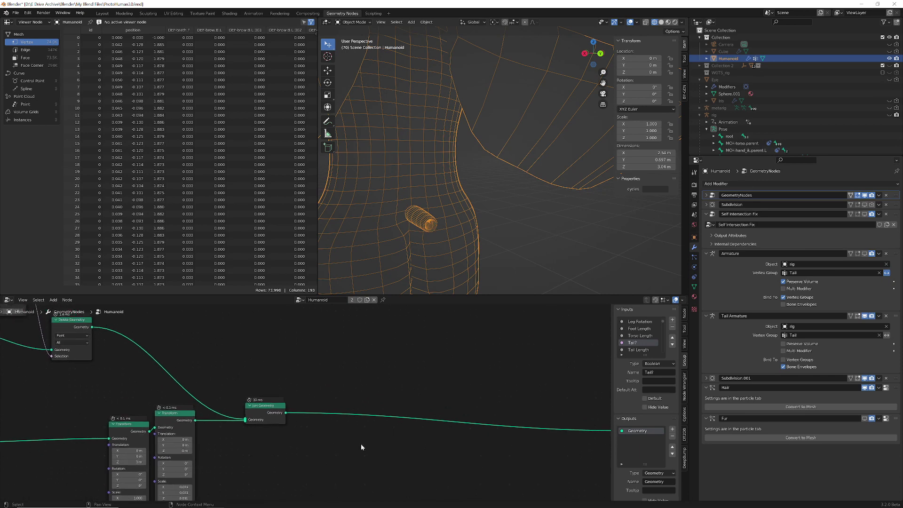
middle_drag(361, 446, 225, 435)
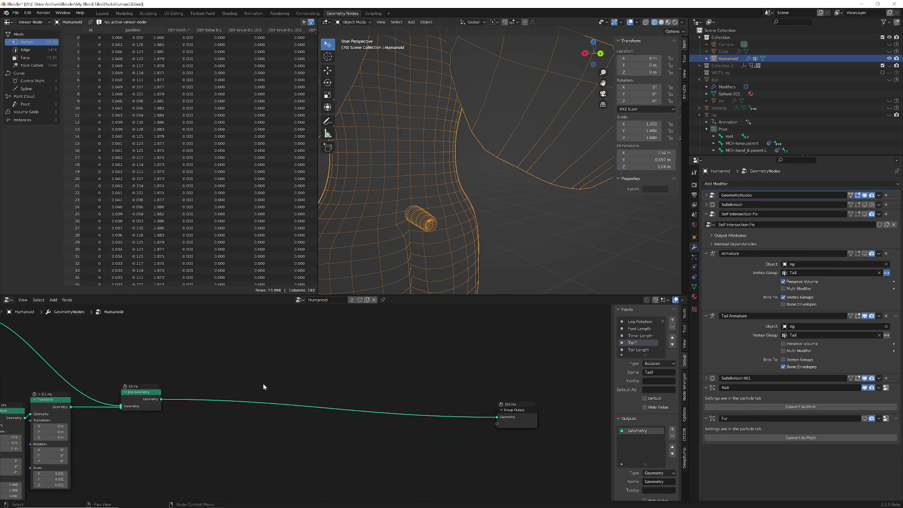
middle_drag(263, 387, 422, 396)
Step: Drop a Merge by Distance node onto the Join Geometry–Group Output link
key(shift+a)
click(412, 361)
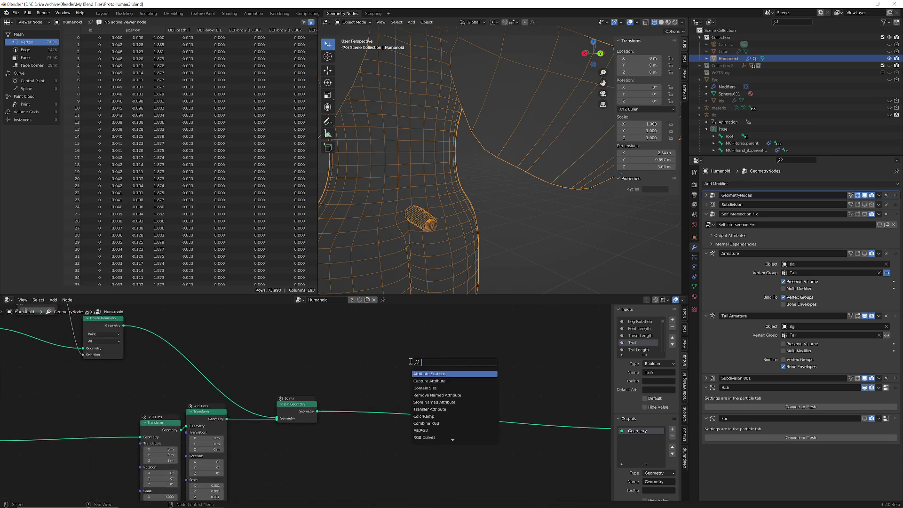
text(mer)
key(Return)
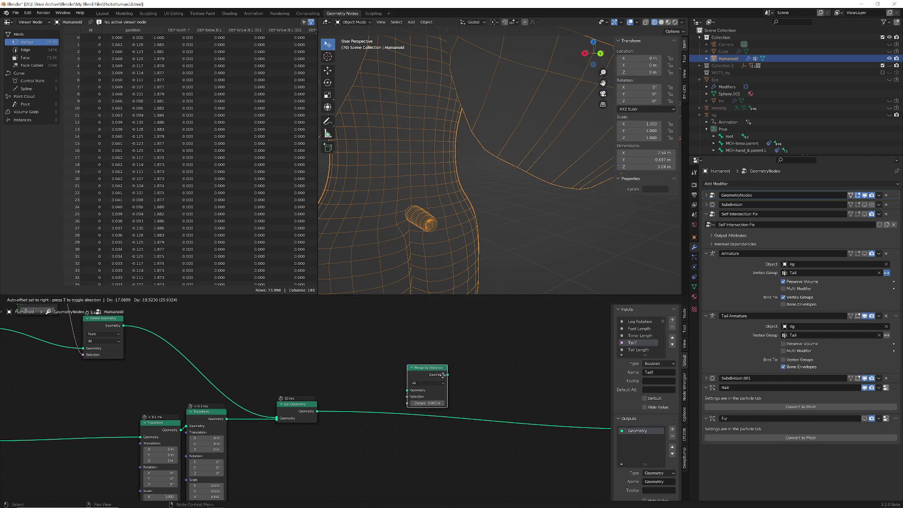
click(423, 399)
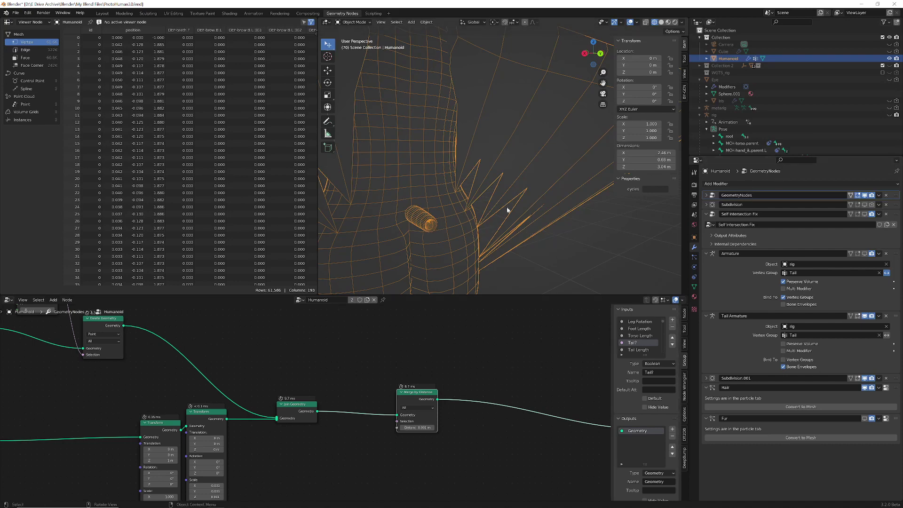
Step: Orbit around the merged wings and switch the viewport to Solid shading
middle_drag(525, 203, 491, 208)
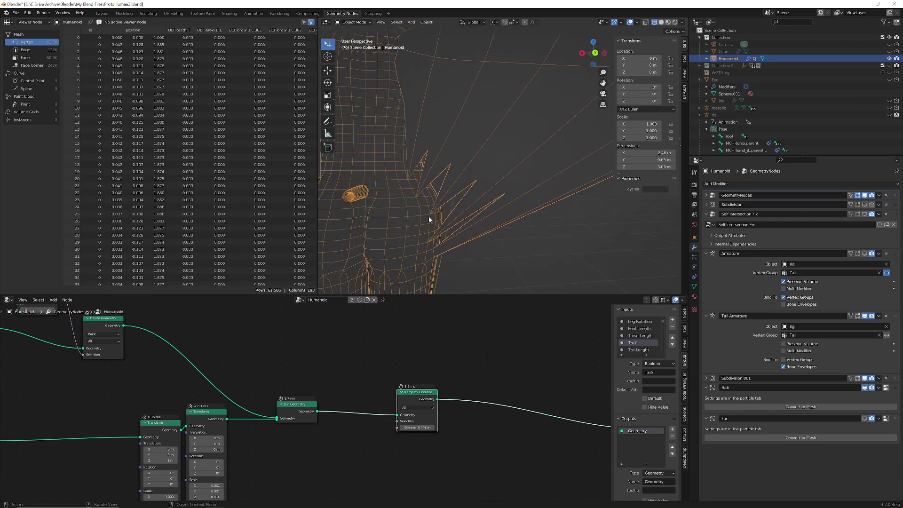
scroll(475, 190, down, 4)
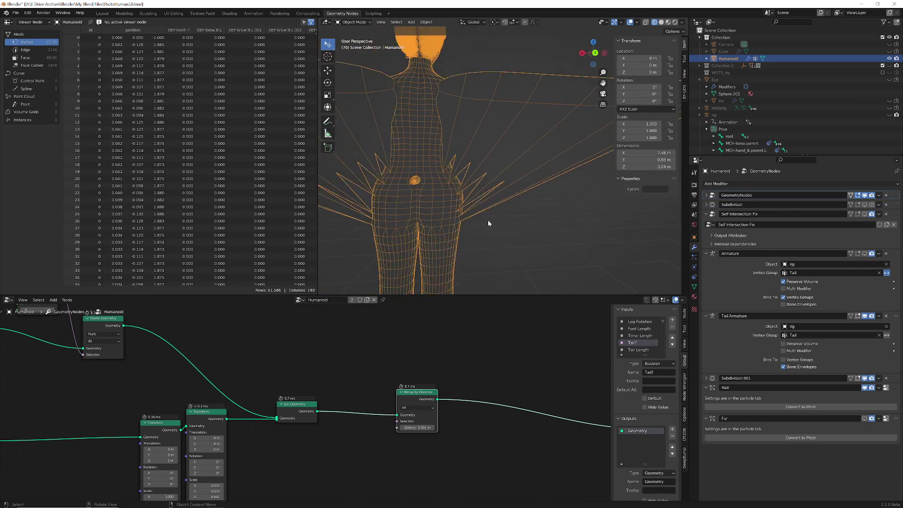
middle_drag(488, 223, 515, 223)
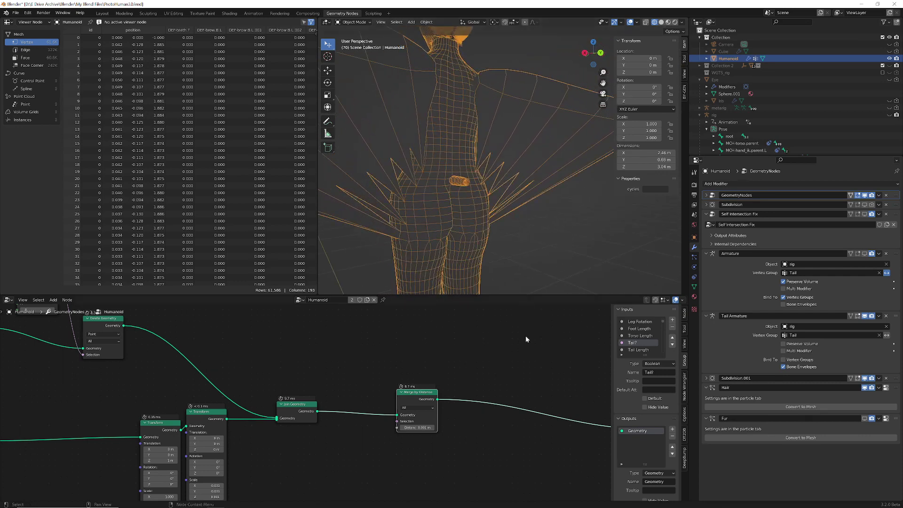
click(661, 23)
Step: Switch to Rendered shading and orbit front and back to inspect the character
middle_drag(583, 108, 526, 150)
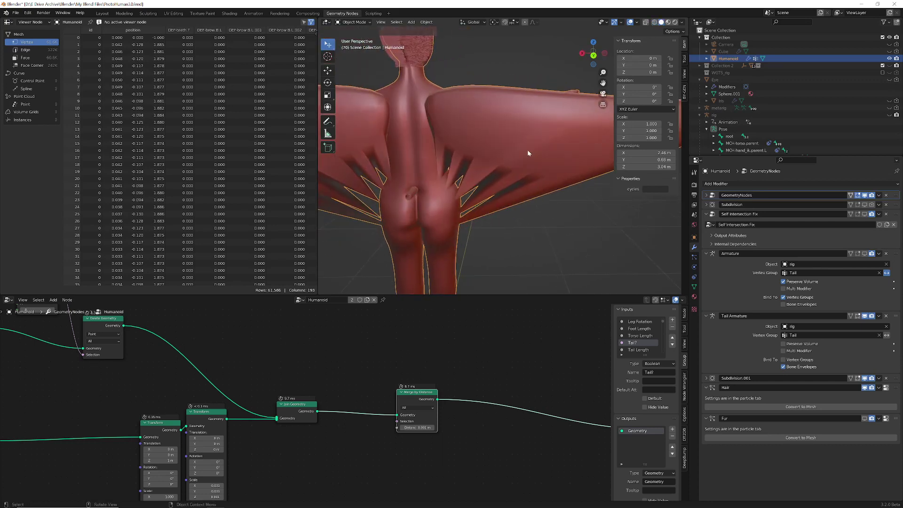
click(675, 22)
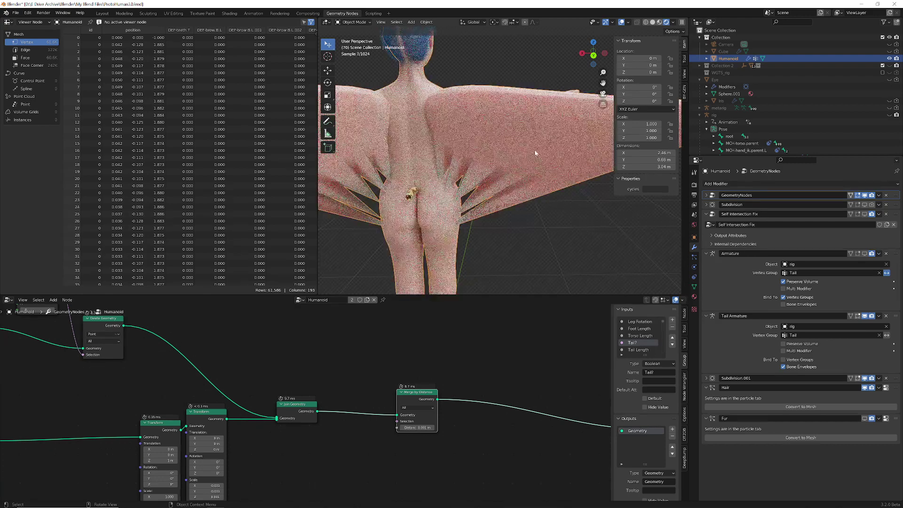
scroll(538, 205, down, 3)
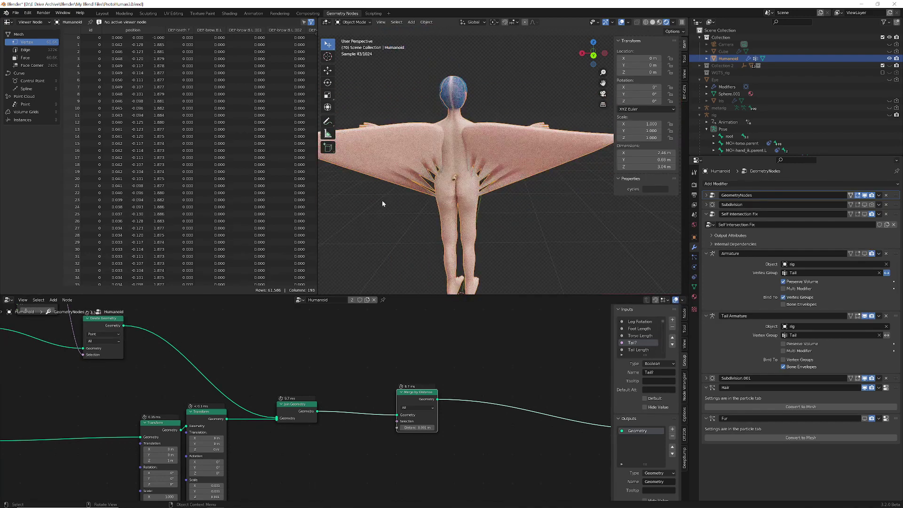
middle_drag(382, 201, 548, 201)
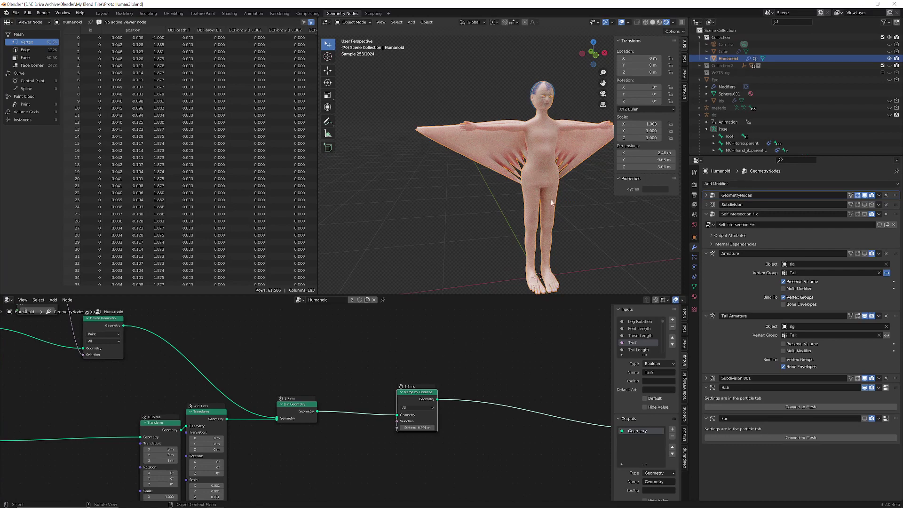
scroll(574, 202, up, 3)
middle_drag(574, 201, 473, 224)
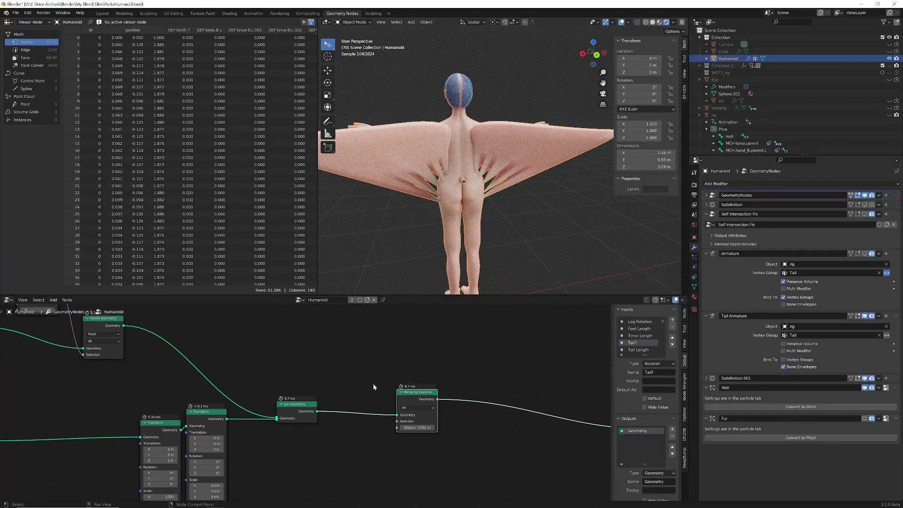
scroll(305, 401, down, 3)
scroll(233, 418, up, 5)
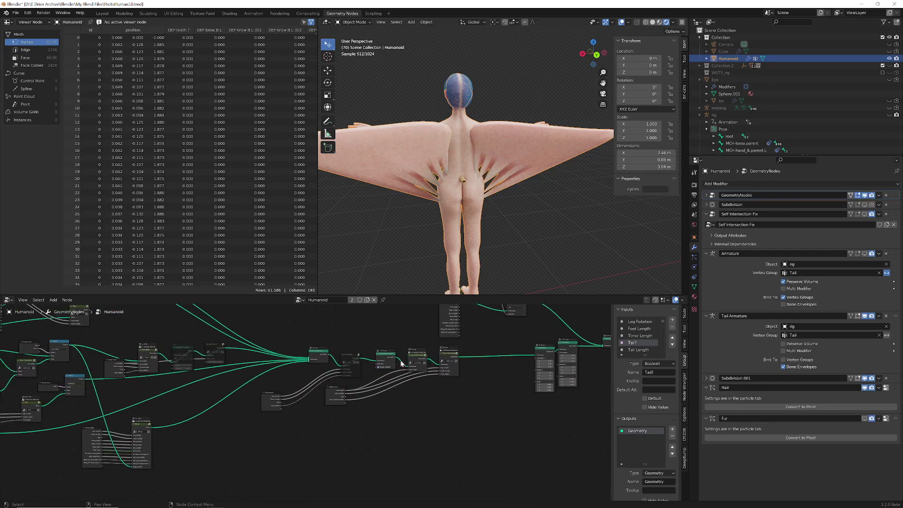
Step: Enter the Bat Wings node group and unmute its Subdivide Mesh node
click(136, 429)
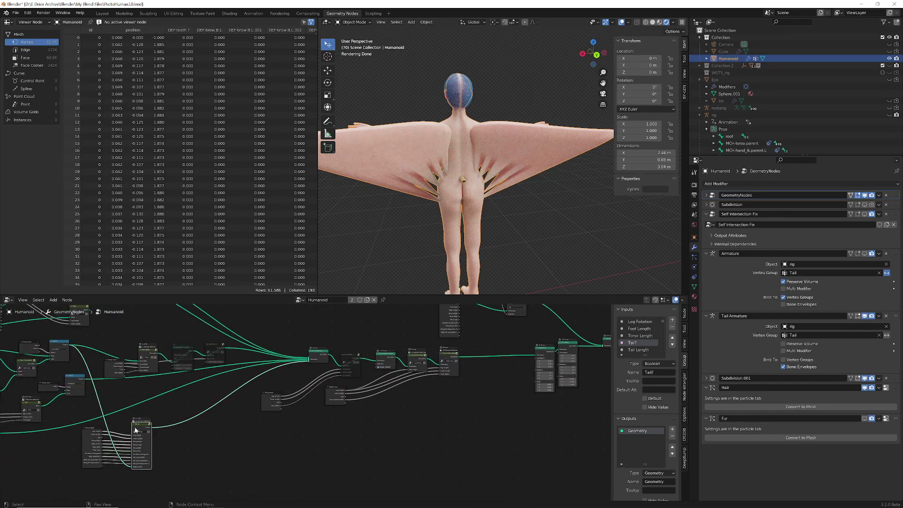
key(Tab)
key(Tab)
scroll(287, 442, up, 4)
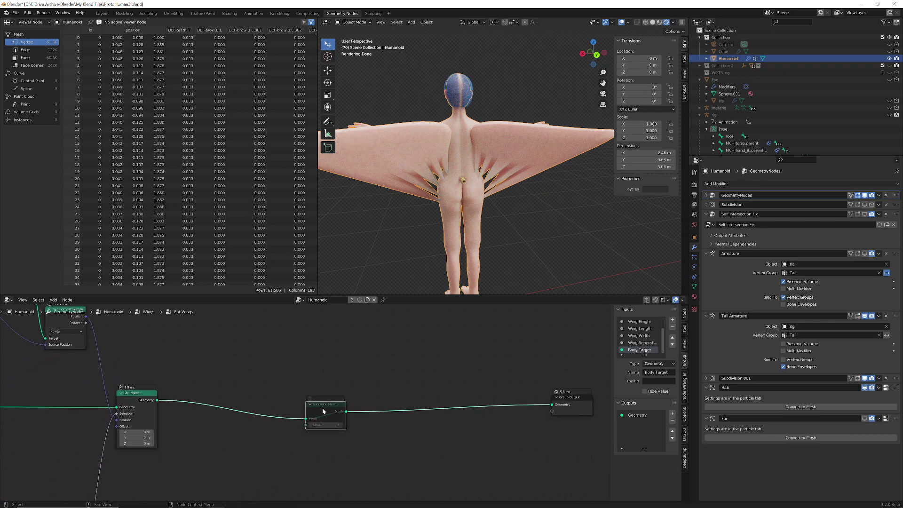
key(m)
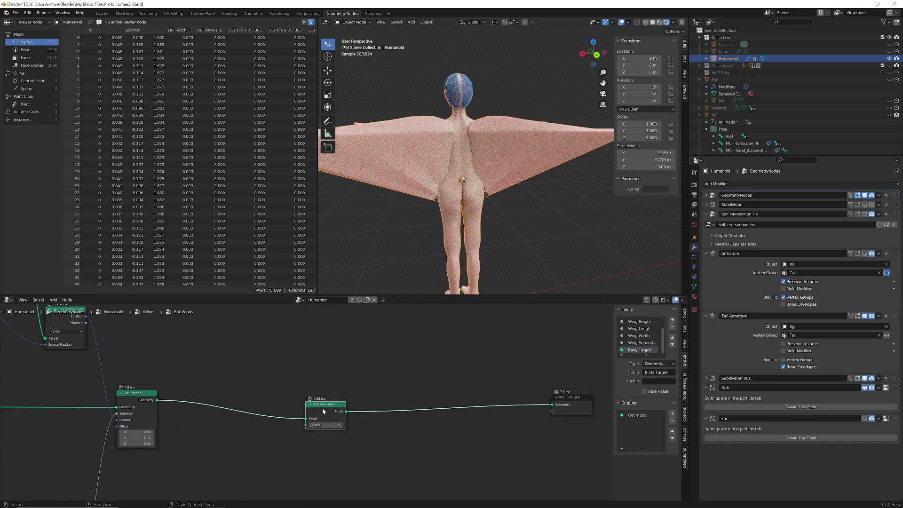
scroll(501, 224, up, 3)
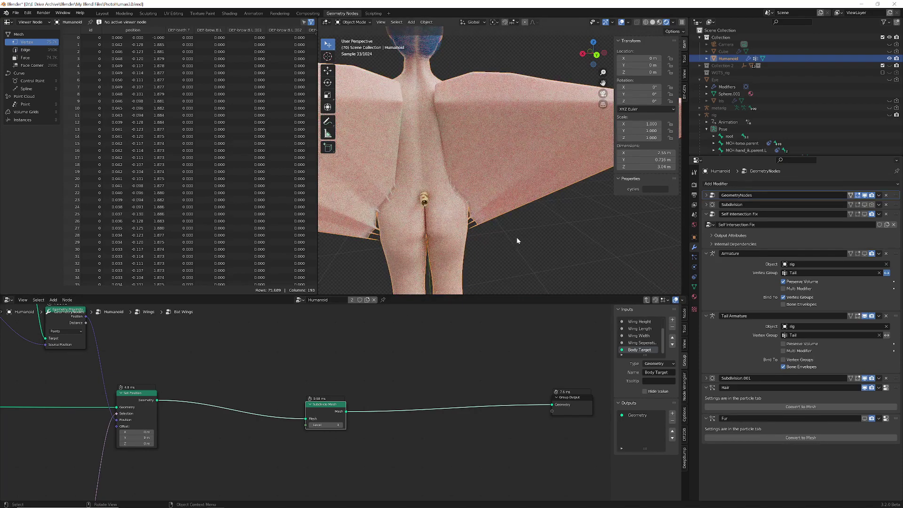
scroll(516, 236, up, 2)
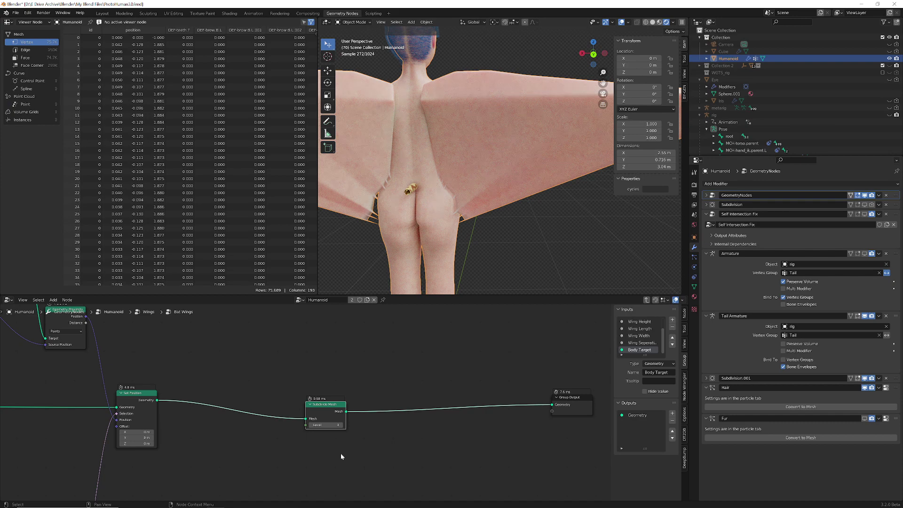
Step: Enable the Armature modifier in the viewport, then mute Subdivide Mesh again
click(865, 254)
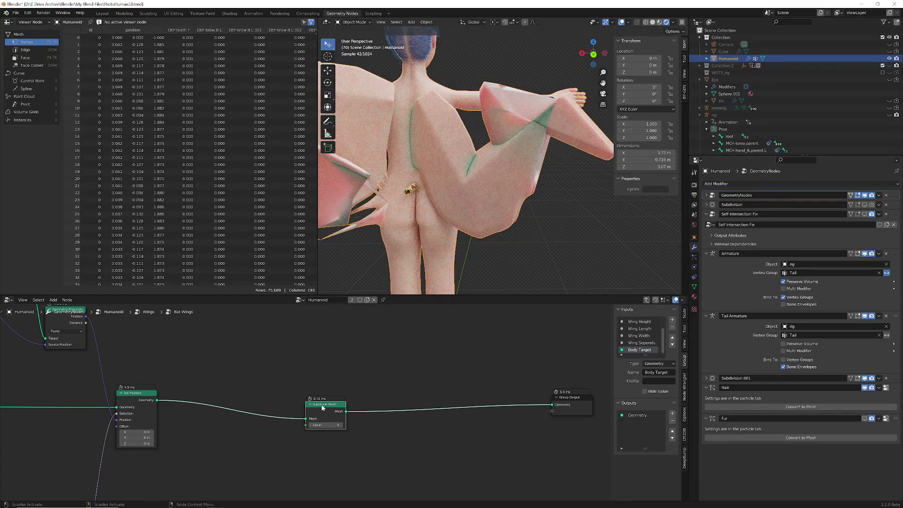
scroll(468, 228, down, 2)
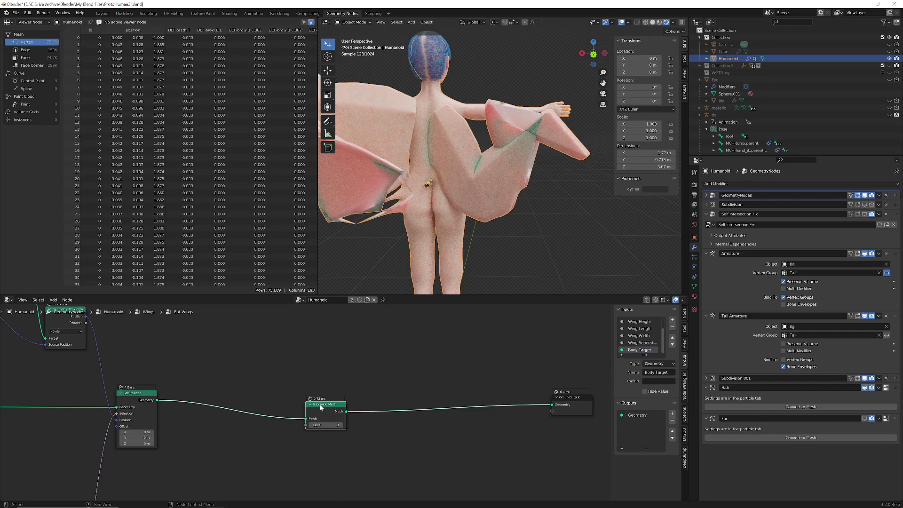
key(m)
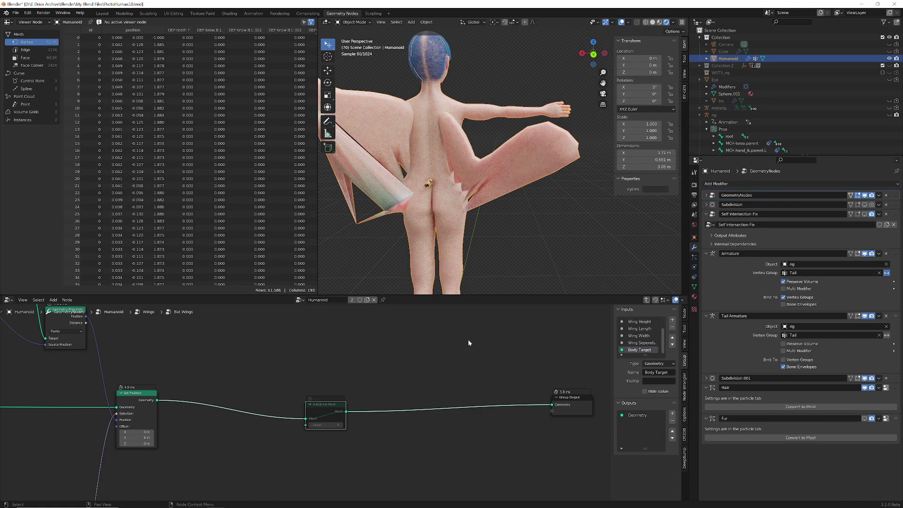
middle_drag(492, 247, 498, 210)
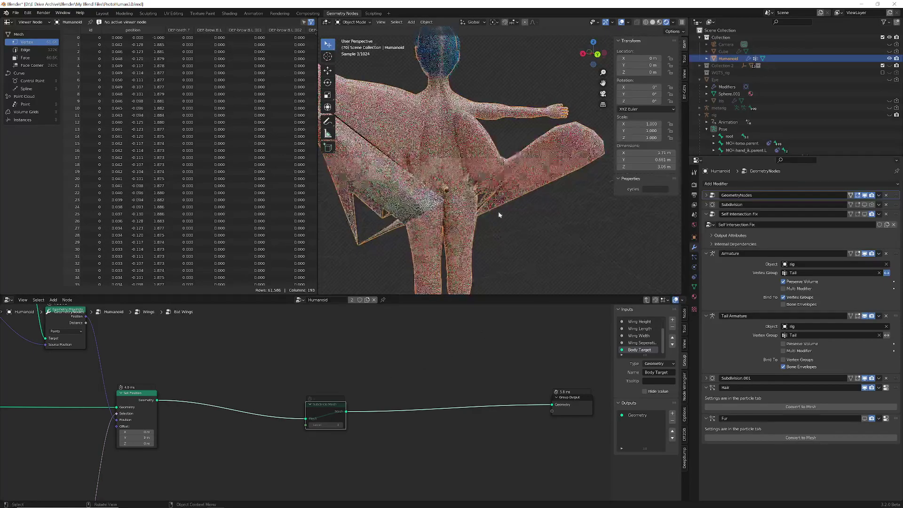
scroll(497, 210, up, 4)
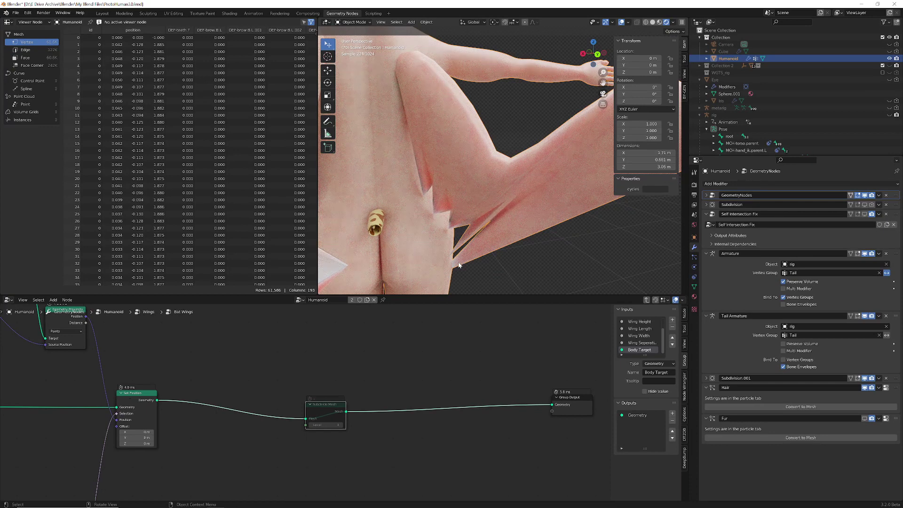
scroll(458, 265, down, 2)
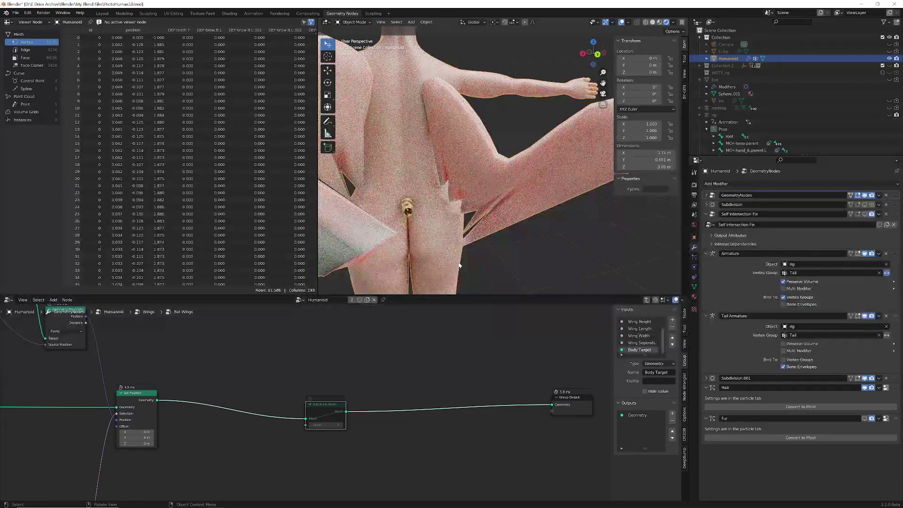
scroll(459, 265, down, 2)
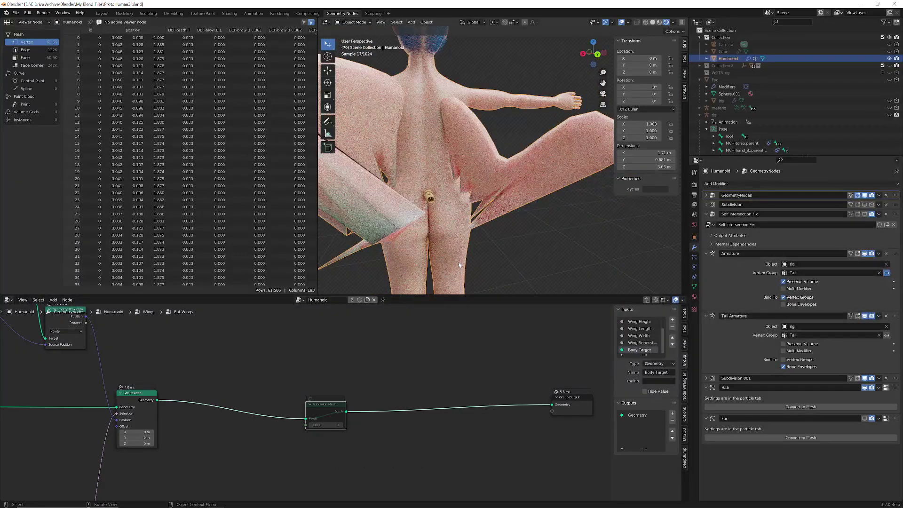
scroll(526, 205, down, 2)
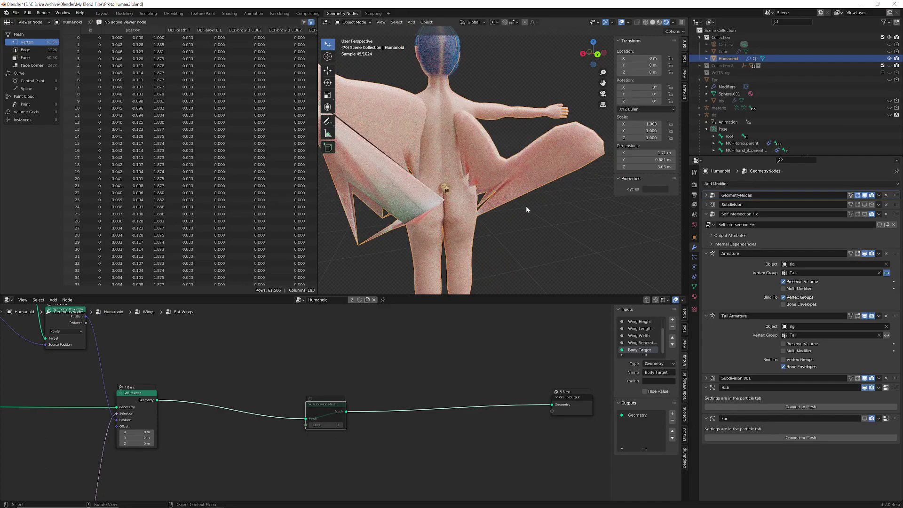
middle_drag(526, 205, 375, 184)
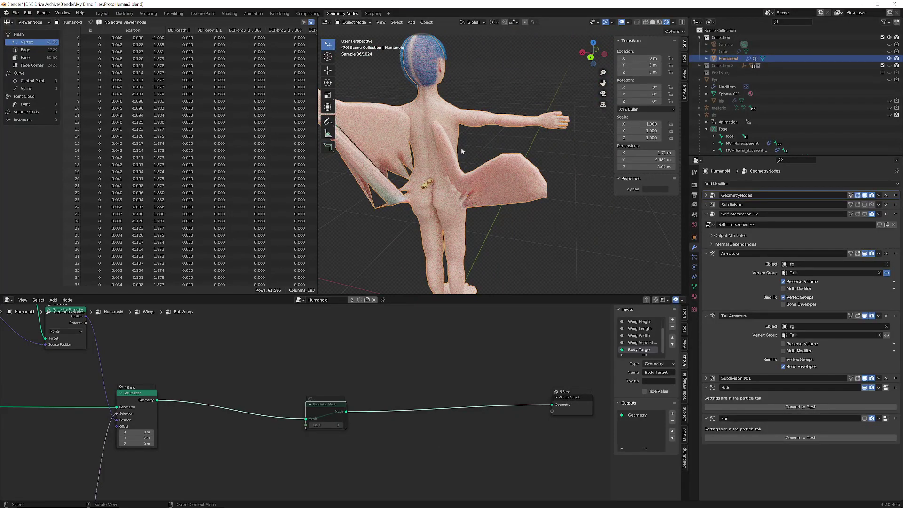
middle_drag(458, 153, 528, 184)
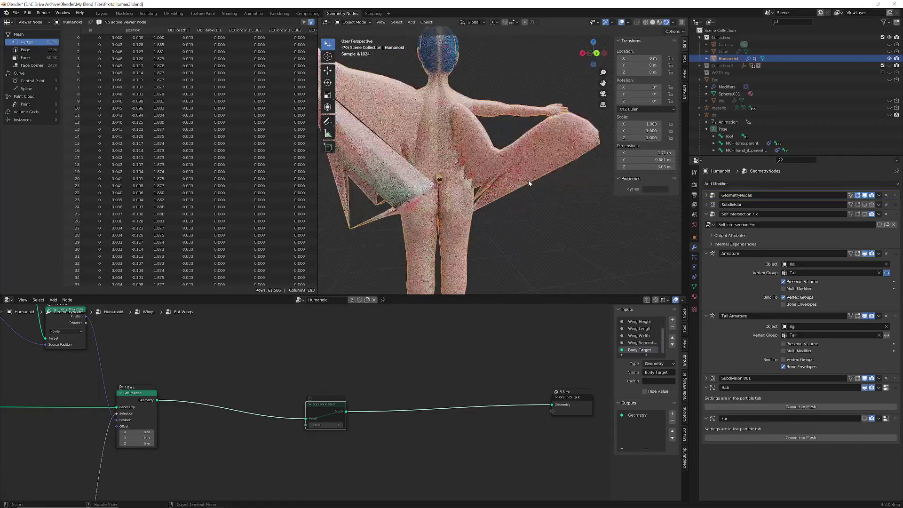
scroll(529, 183, up, 4)
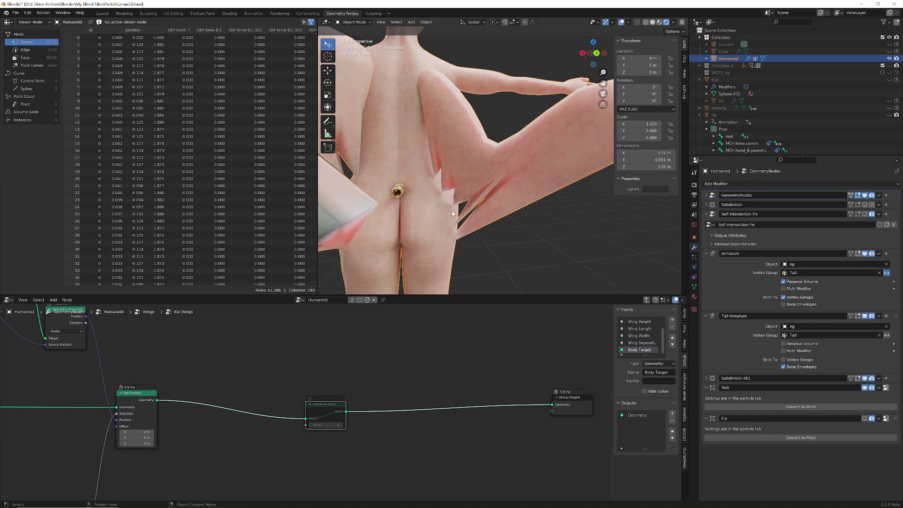
middle_drag(451, 211, 444, 232)
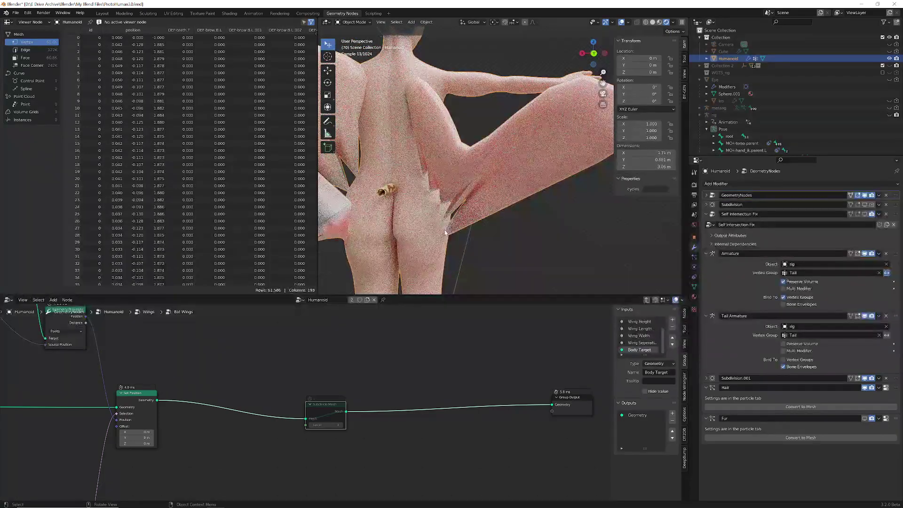
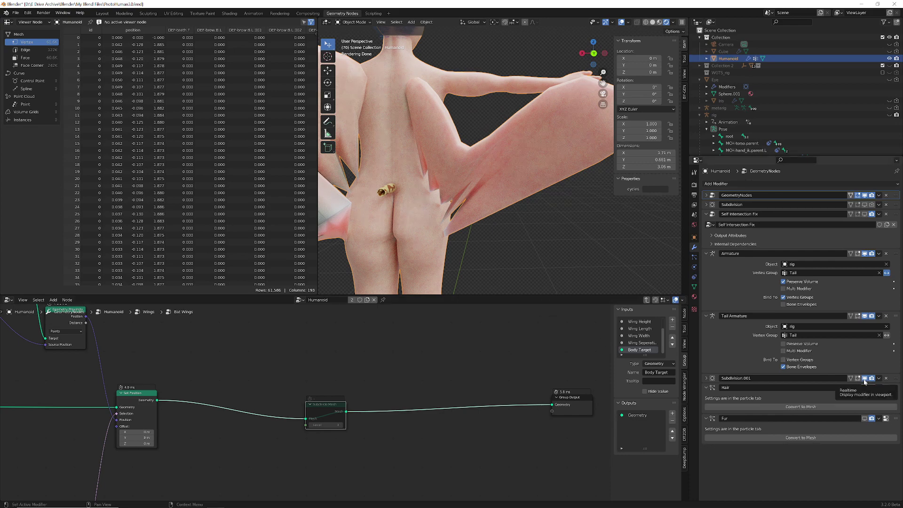
Step: Turn off viewport display for the Subdivision.001 and Armature modifiers on the Humanoid
click(864, 379)
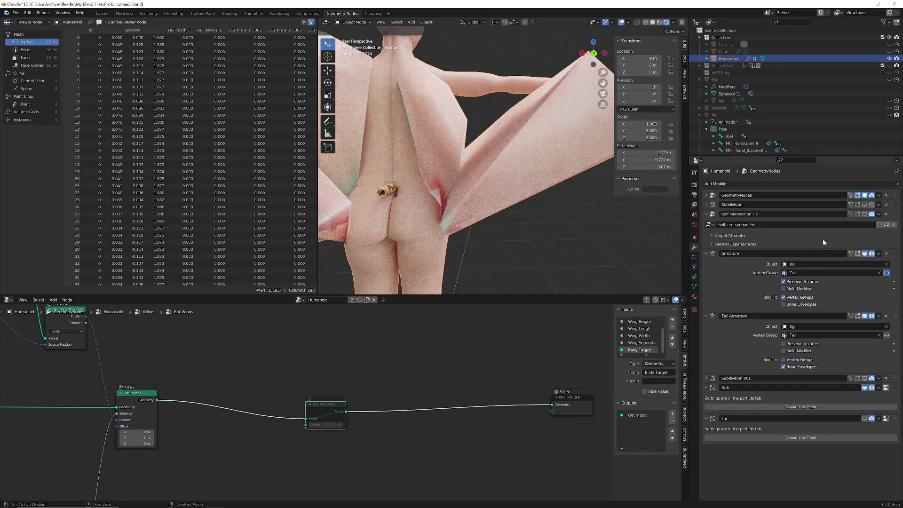
click(864, 254)
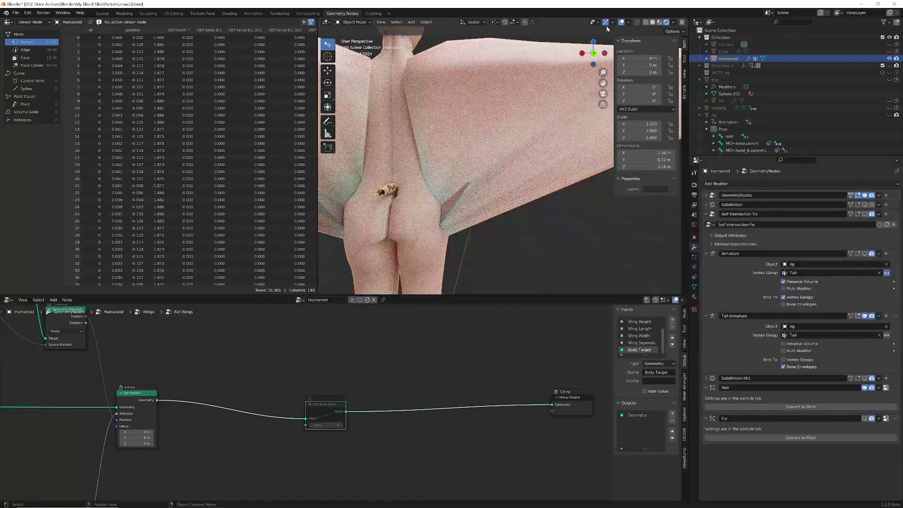
Step: Switch to Wireframe shading and unmute the Subdivide Mesh node to densely subdivide the wings
click(646, 23)
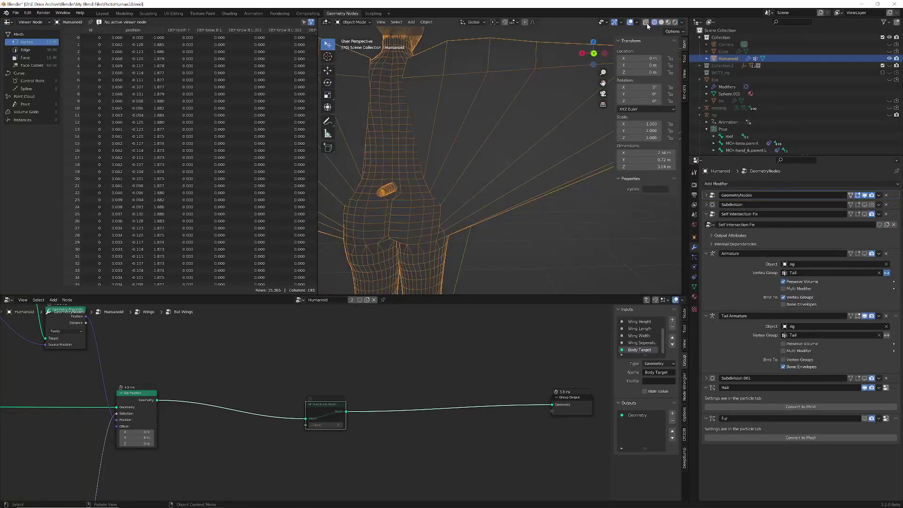
middle_drag(508, 140, 498, 163)
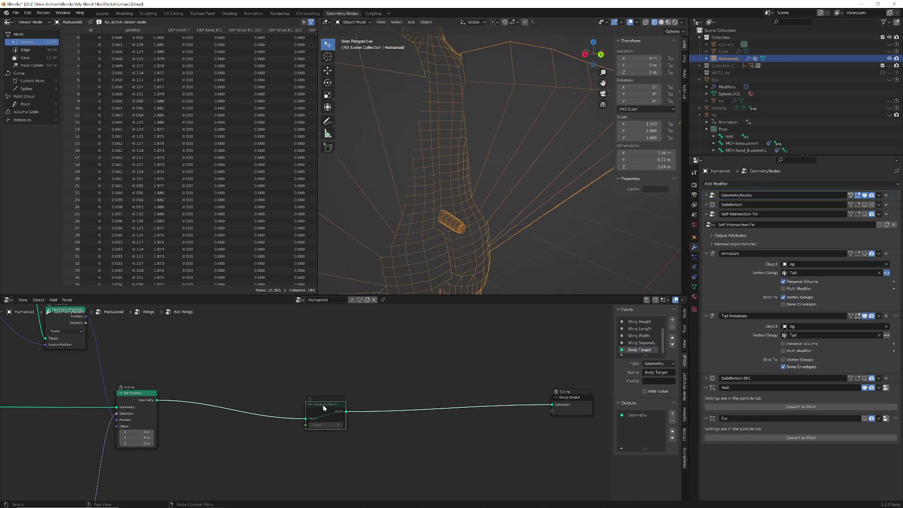
key(m)
middle_drag(523, 240, 442, 233)
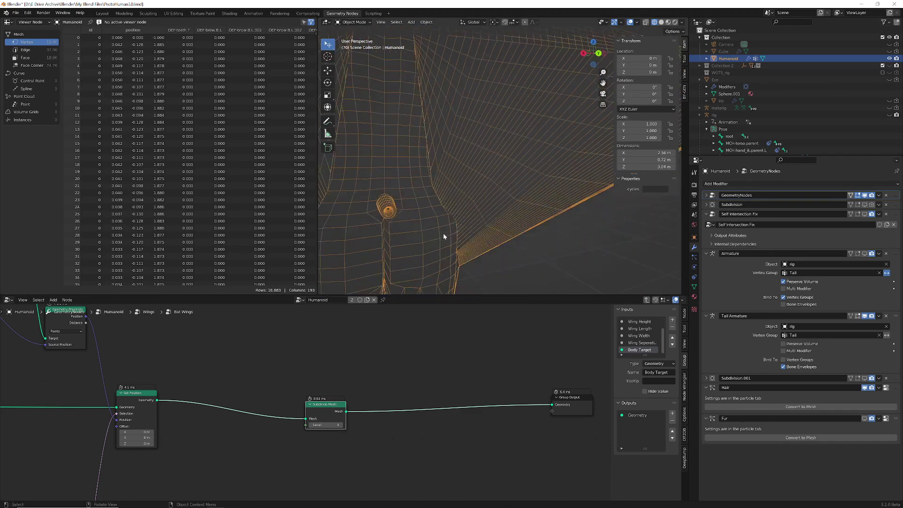
scroll(443, 234, down, 2)
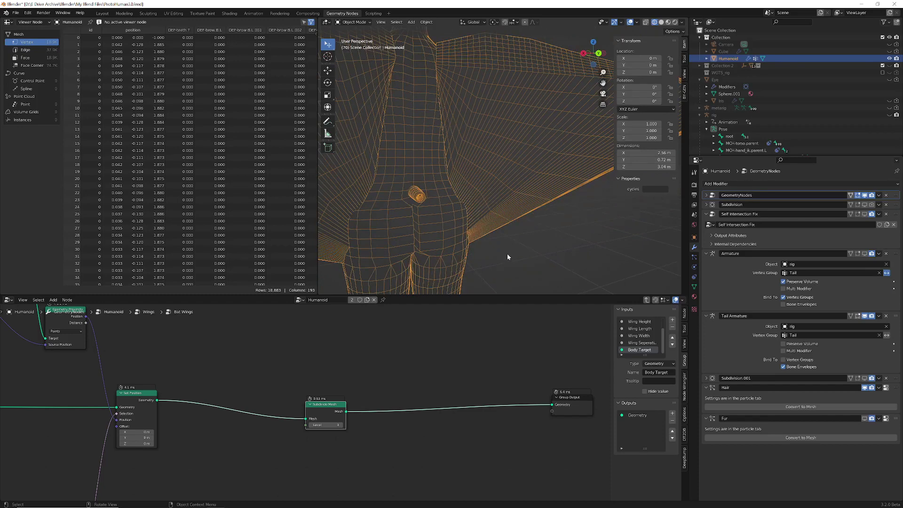
mouse_move(507, 257)
middle_down()
mouse_move(437, 256)
mouse_move(498, 256)
middle_up()
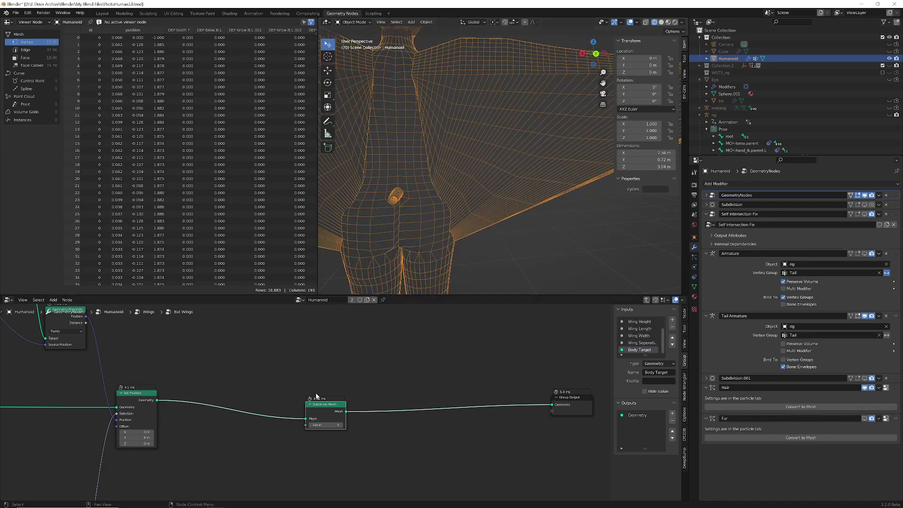
scroll(482, 217, up, 8)
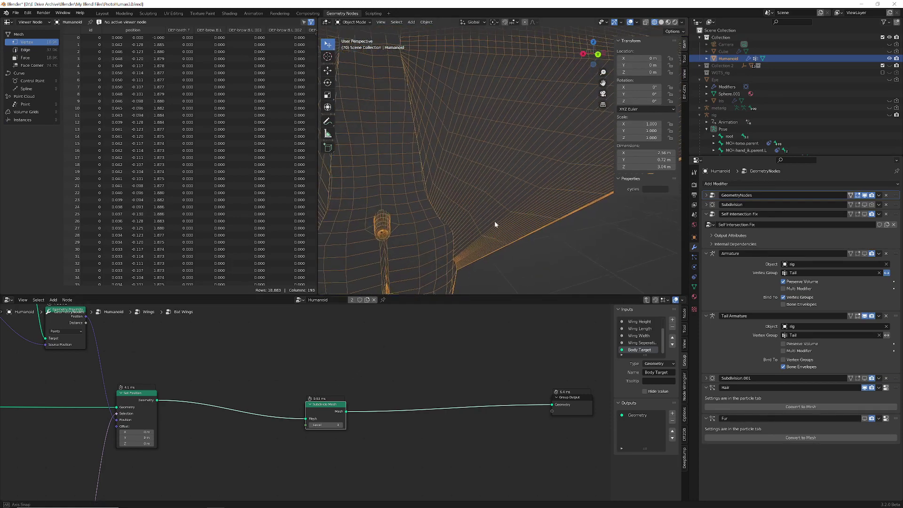
Step: Set the Subdivide Mesh Level to 2 and view the lighter wings from an angle
click(311, 426)
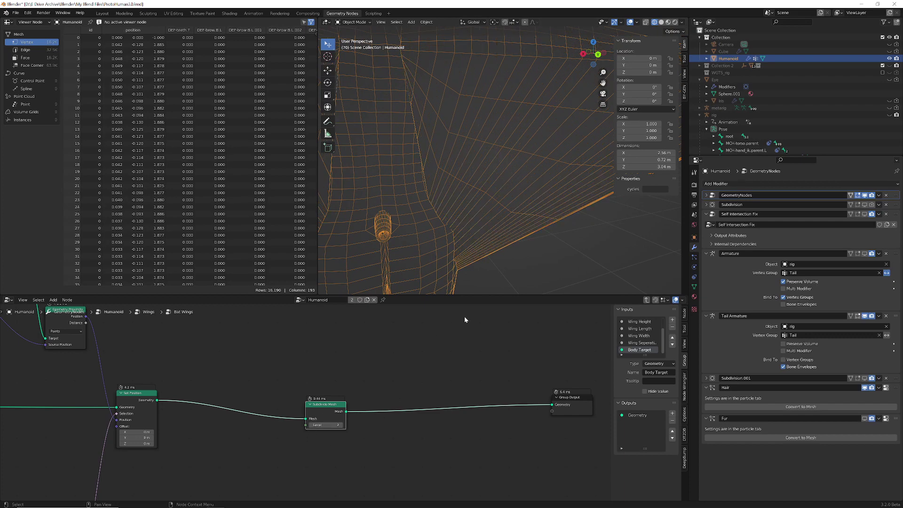
scroll(464, 316, up, 1)
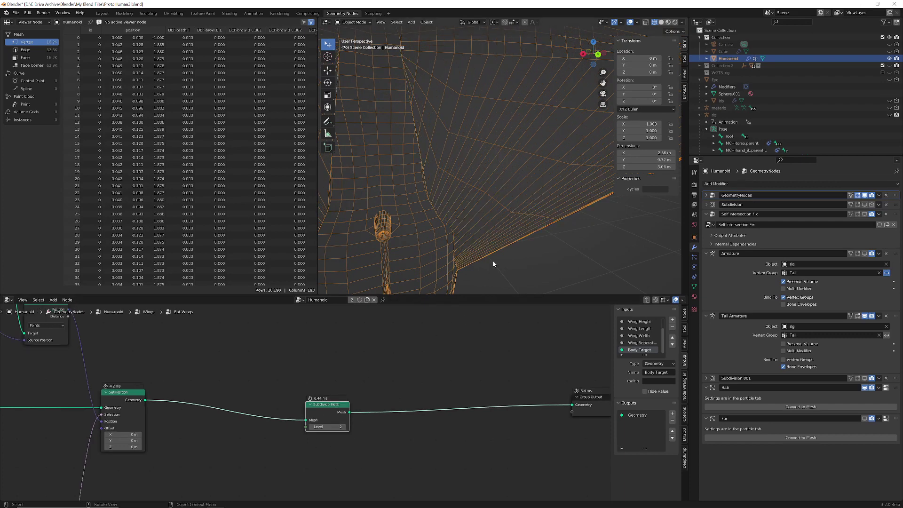
scroll(492, 263, down, 2)
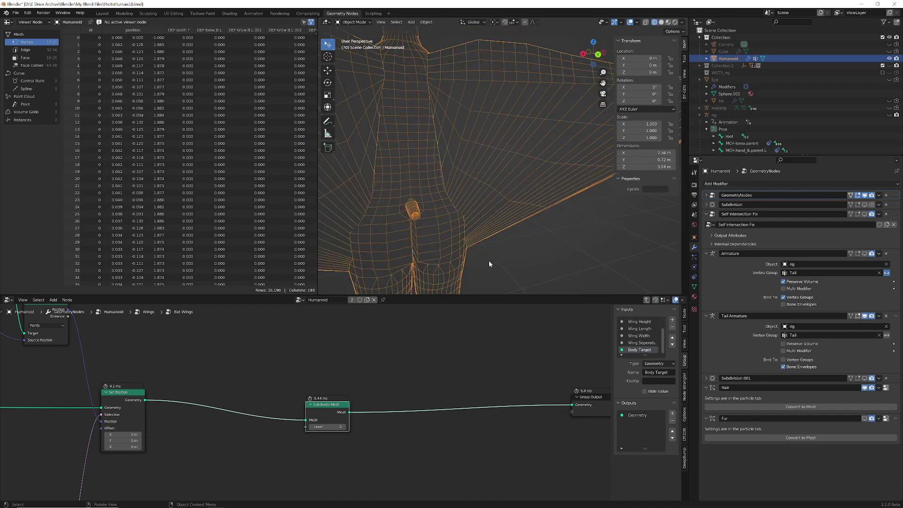
scroll(541, 253, down, 2)
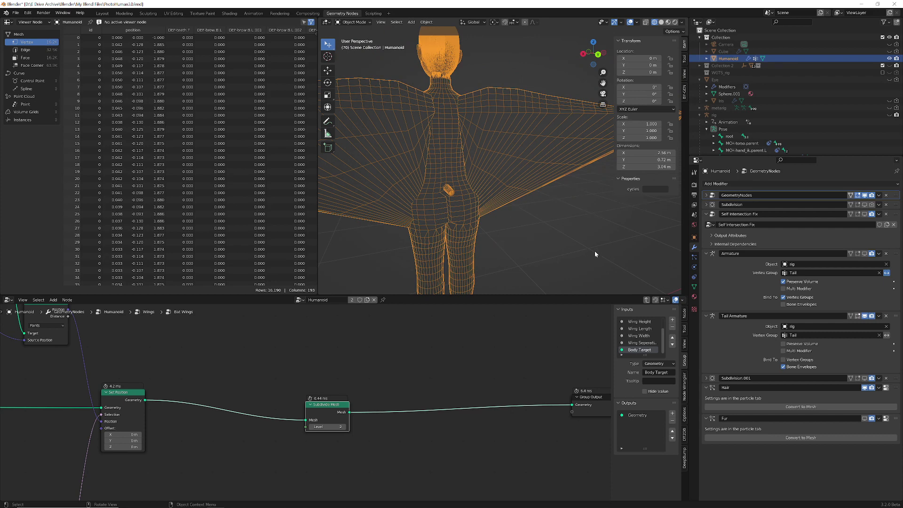
middle_drag(594, 250, 541, 269)
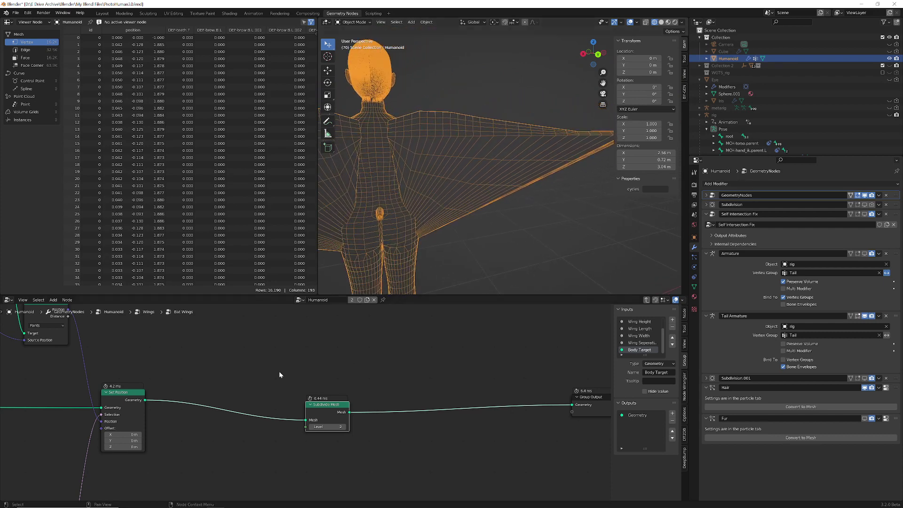
ctrl+scroll(279, 371, left, 10)
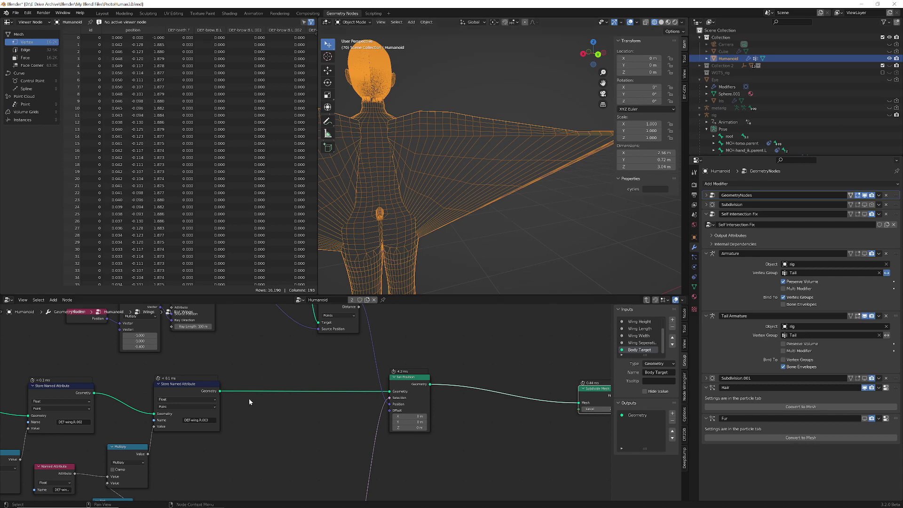
middle_drag(225, 440, 540, 368)
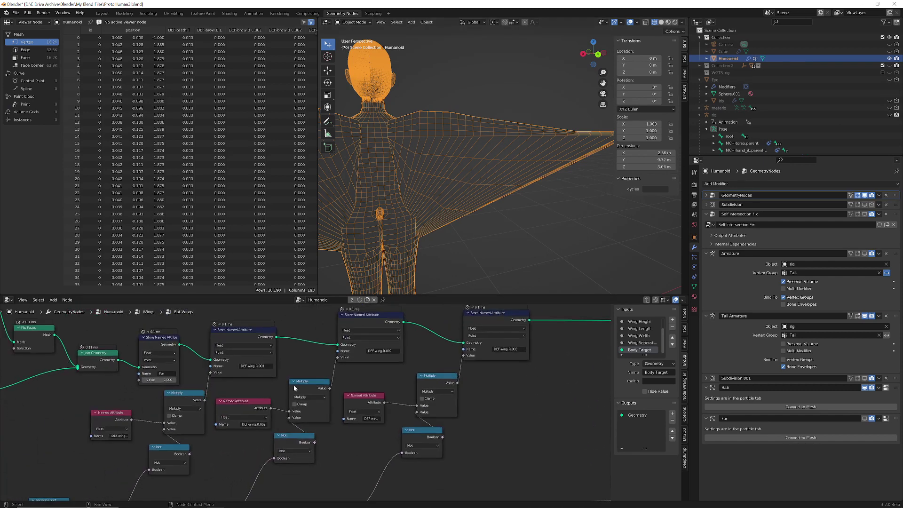
scroll(72, 394, down, 2)
middle_drag(94, 408, 376, 405)
scroll(255, 430, down, 3)
scroll(314, 419, up, 3)
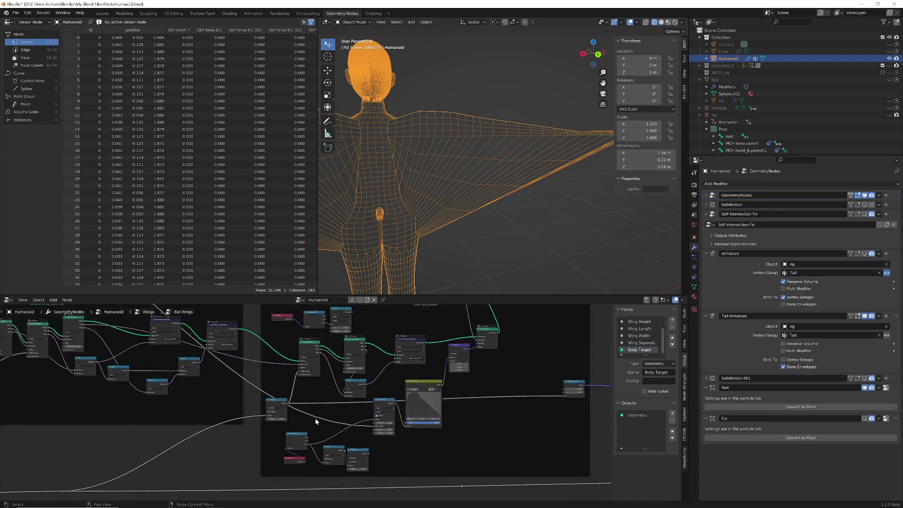
scroll(315, 418, up, 2)
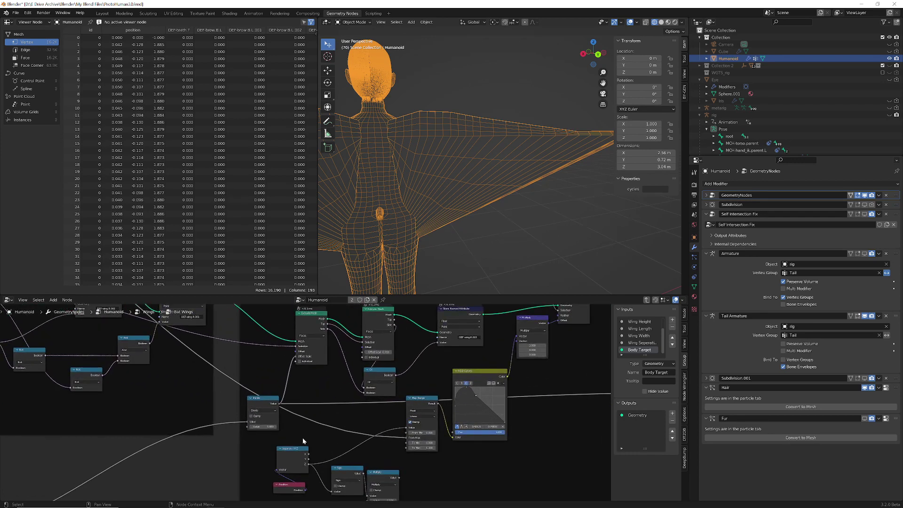
scroll(302, 440, down, 4)
middle_drag(157, 415, 167, 416)
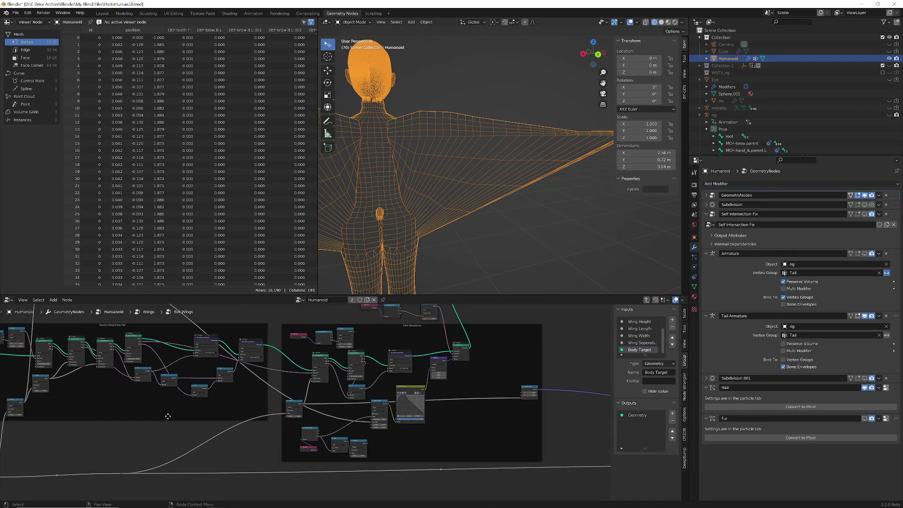
scroll(168, 416, down, 6)
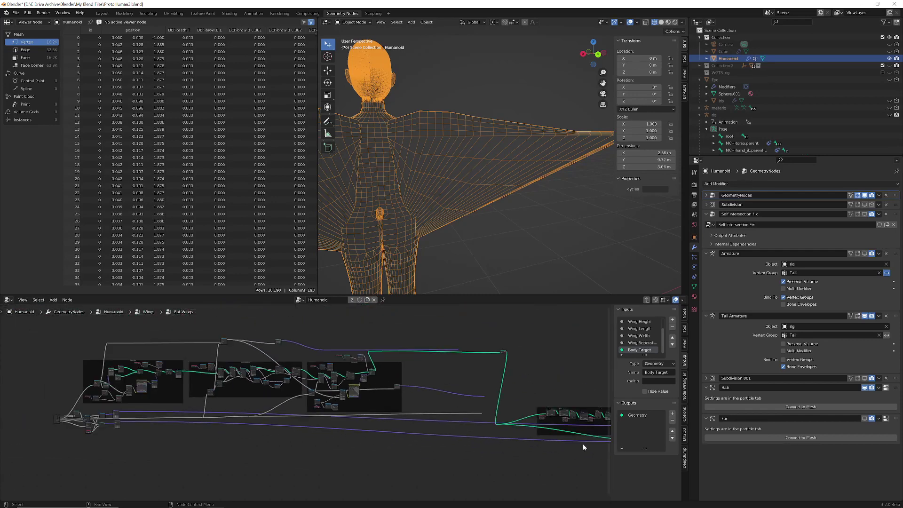
middle_drag(583, 443, 197, 371)
scroll(252, 361, up, 5)
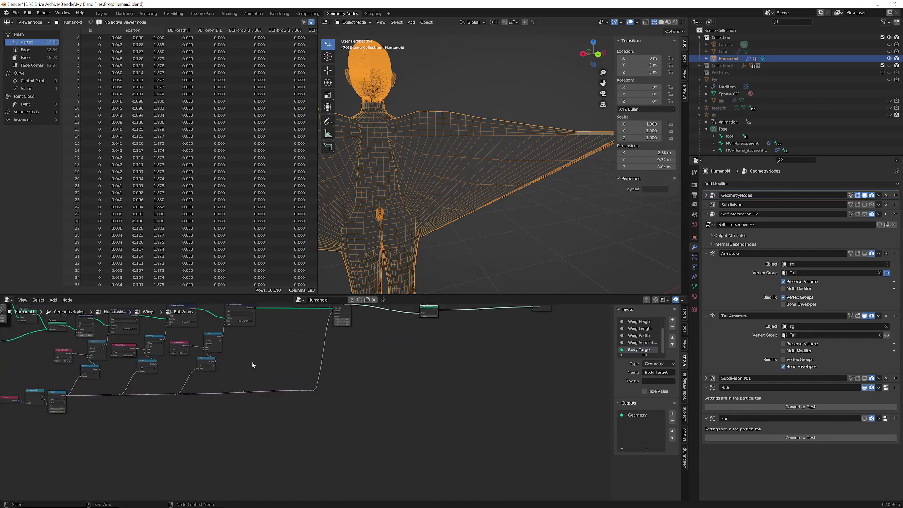
scroll(252, 361, up, 6)
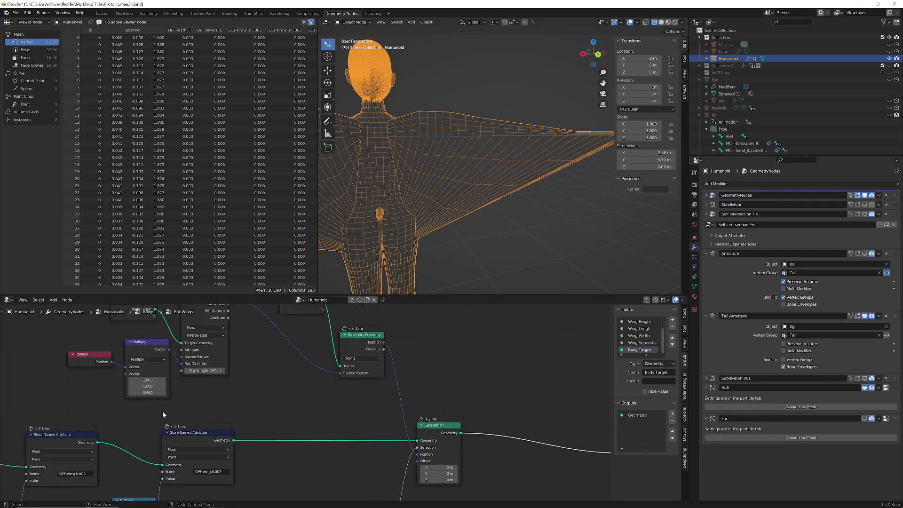
Step: Change the Multiply node's third vector value from -0.4 to -0.3 and inspect the wings
click(147, 392)
key(BackSpace)
text(-0.3)
key(Return)
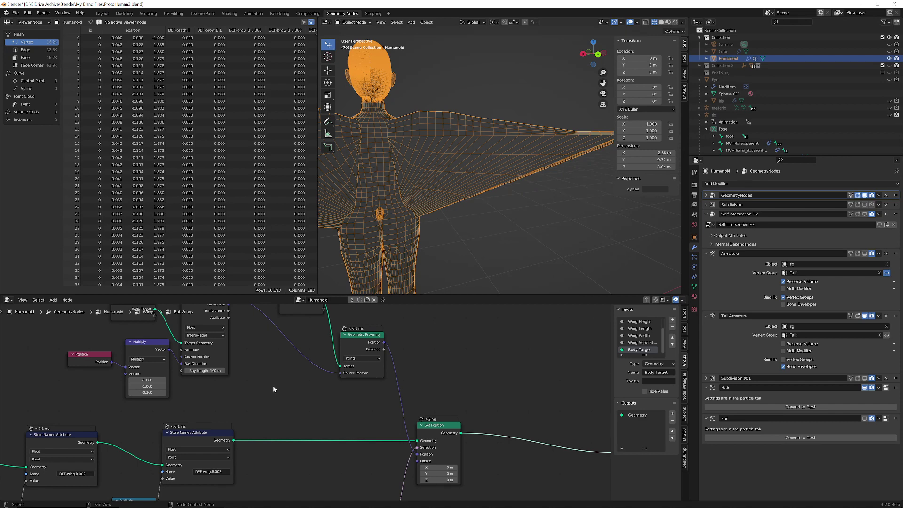
middle_drag(273, 385, 341, 441)
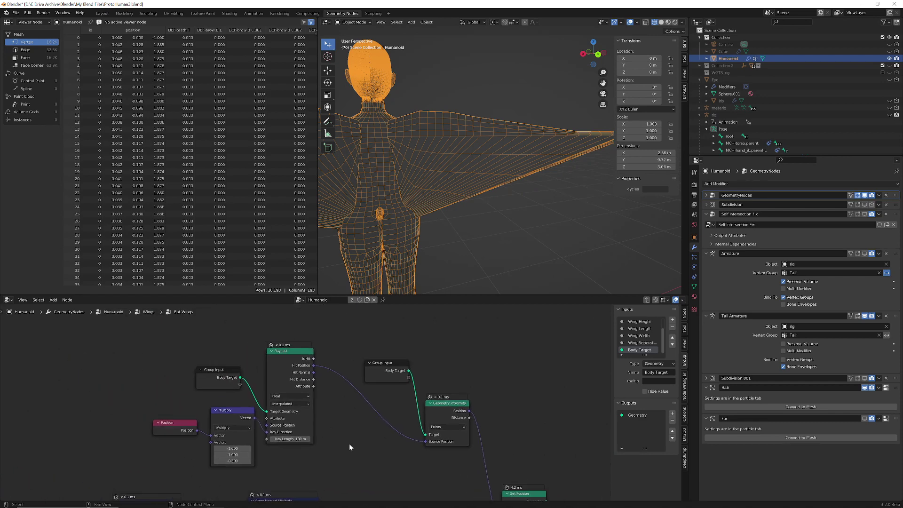
middle_drag(450, 241, 481, 237)
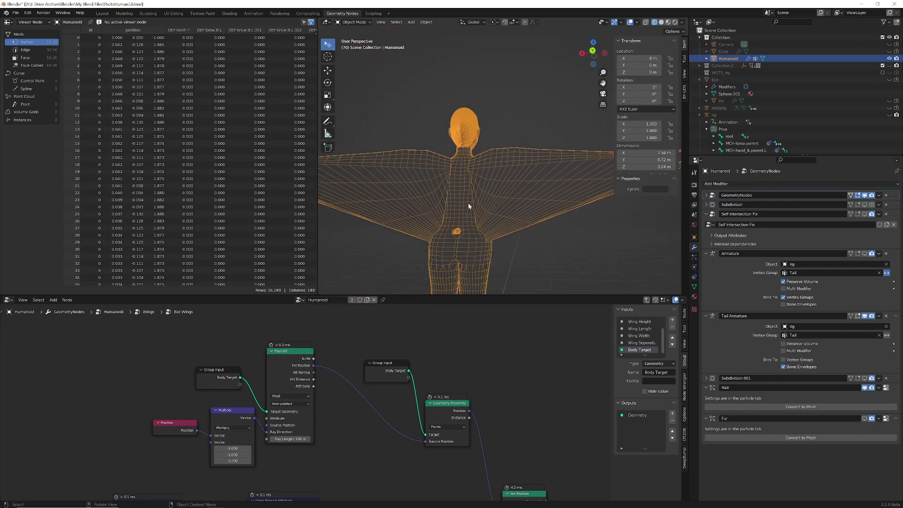
scroll(484, 235, up, 4)
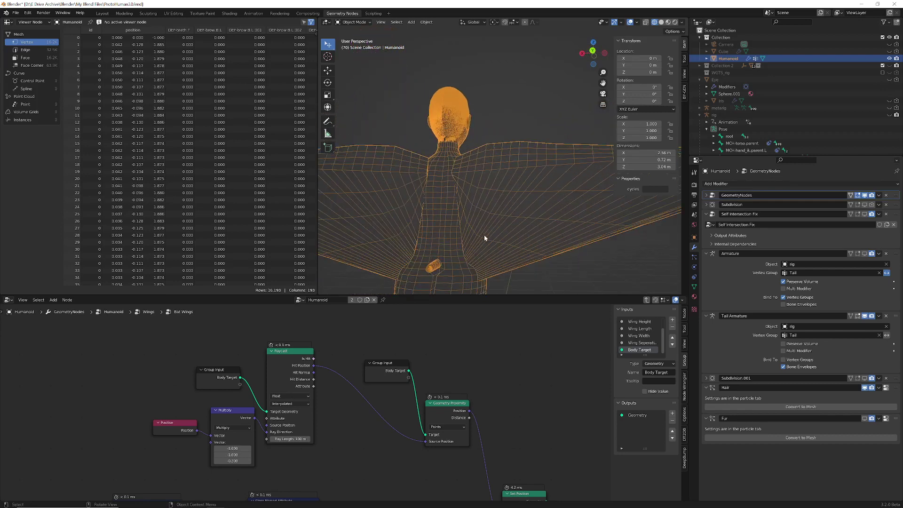
scroll(483, 273, down, 2)
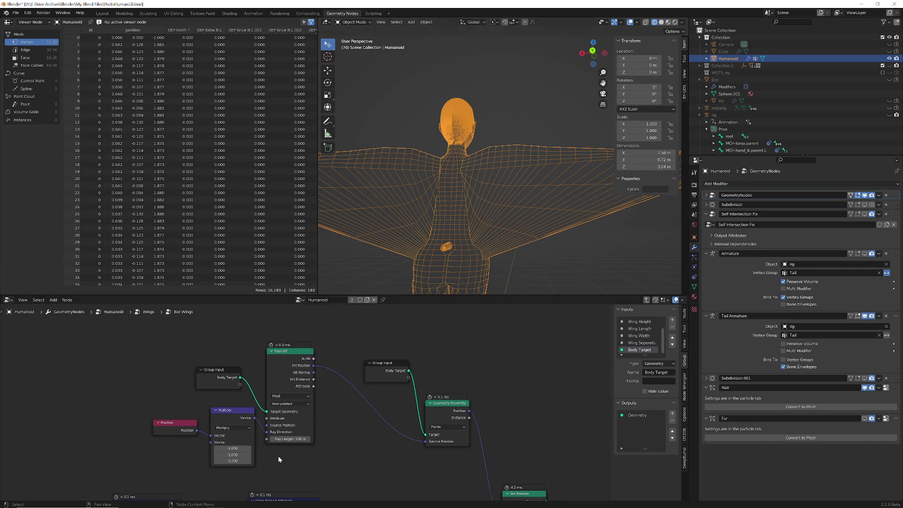
Step: Try -0.2, then settle on -0.25 for the Multiply node's third vector value
click(232, 461)
text(-2)
key(Return)
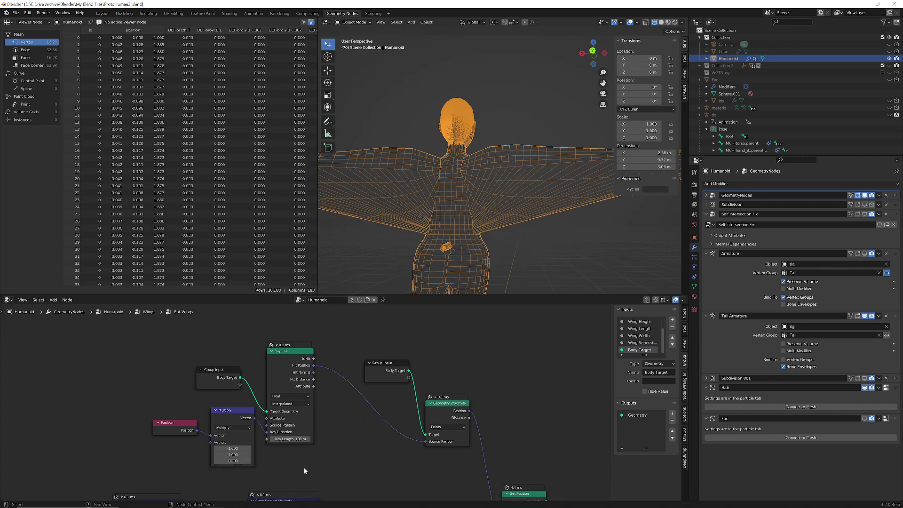
click(235, 462)
text(-0)
text(.25)
key(Return)
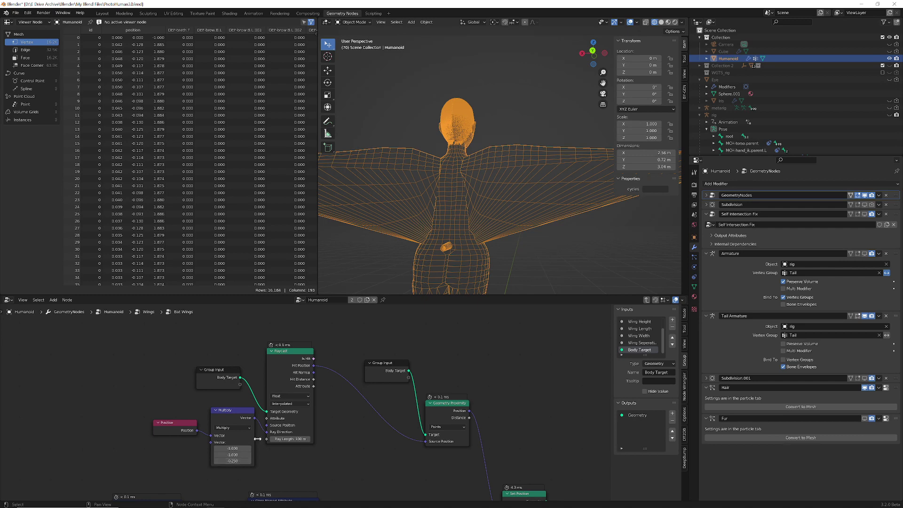
scroll(351, 358, up, 1)
scroll(470, 249, up, 3)
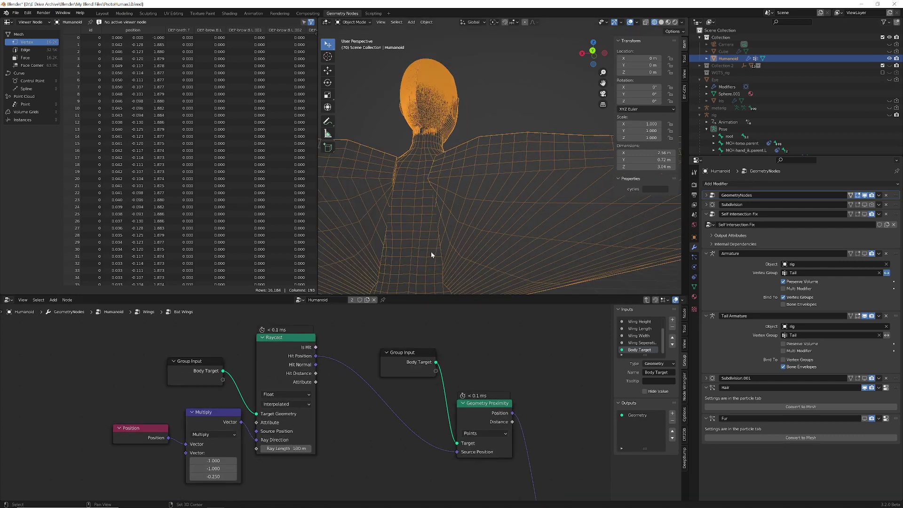
mouse_move(469, 245)
middle_down()
mouse_move(439, 250)
mouse_move(481, 255)
middle_up()
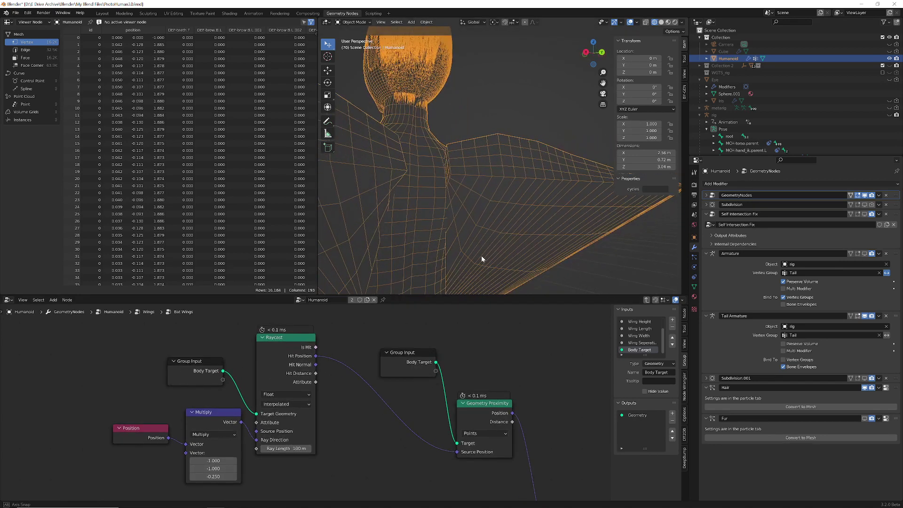
middle_drag(447, 220, 468, 198)
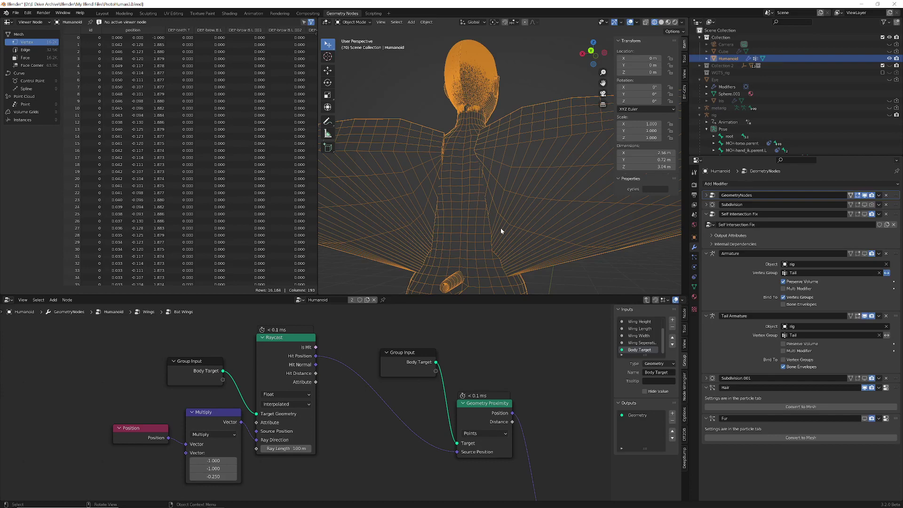
middle_drag(490, 241, 505, 243)
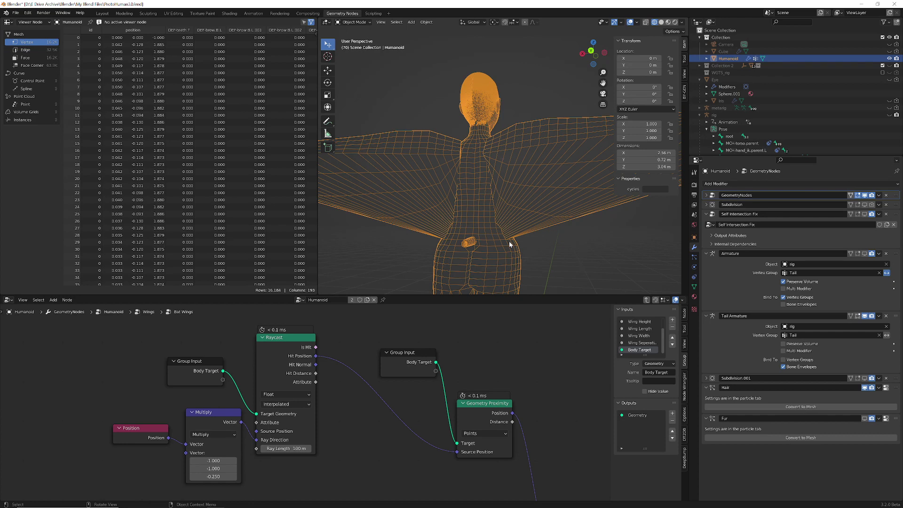
scroll(463, 216, up, 5)
middle_drag(464, 216, 529, 269)
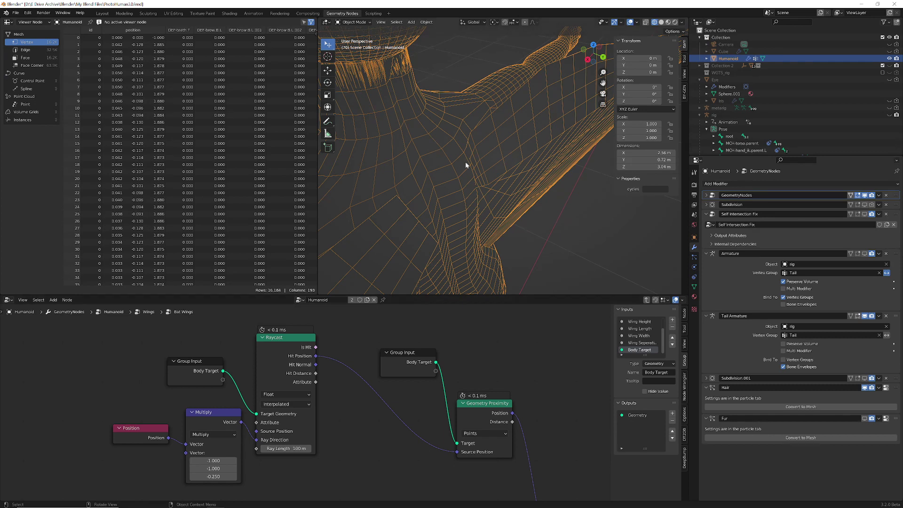
scroll(512, 354, down, 1)
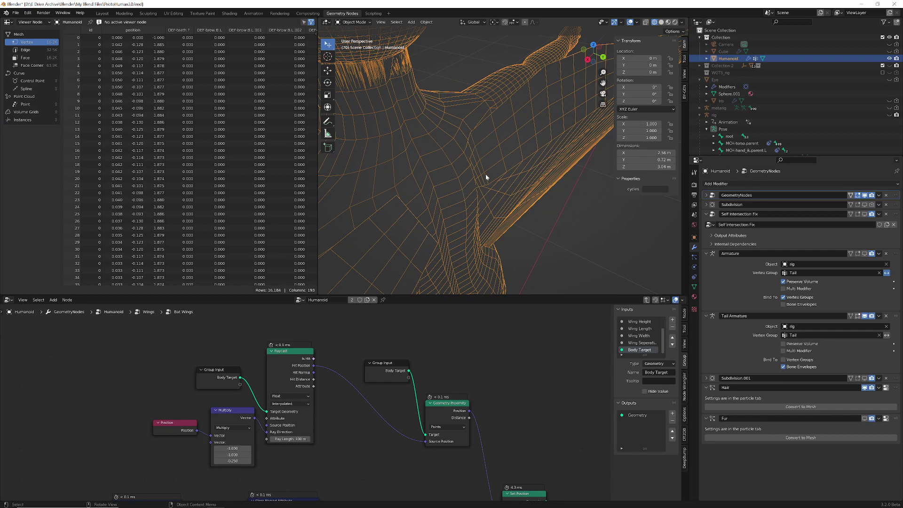
middle_drag(485, 212, 471, 173)
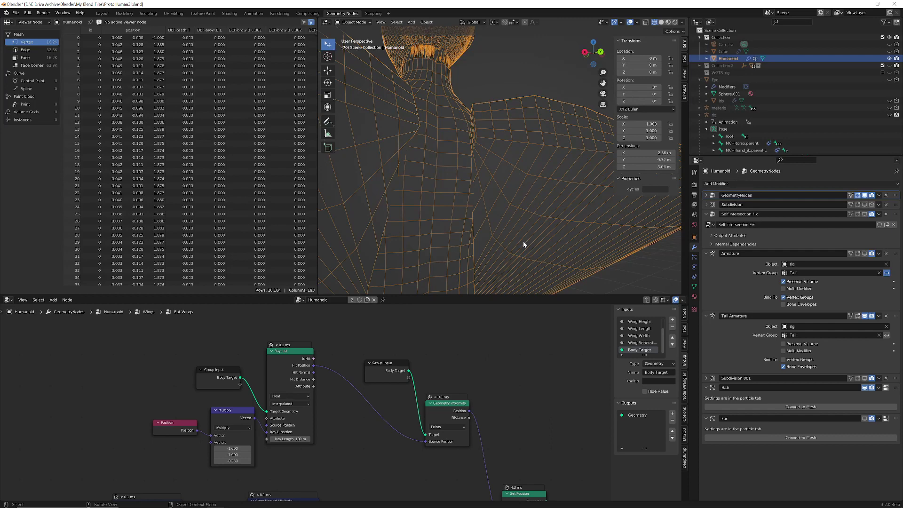
Step: Save ProtoHuman3.blend, then view the wings from behind and below
key(ctrl+s)
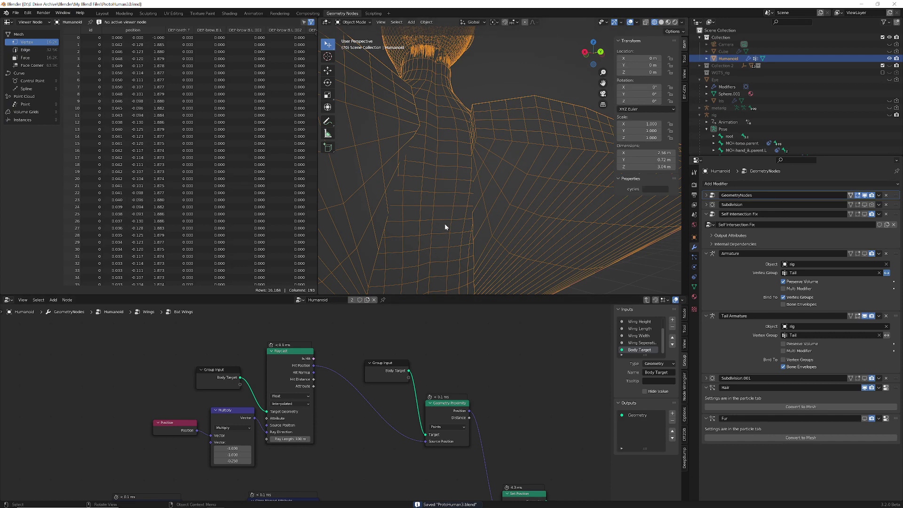
middle_drag(445, 223, 472, 184)
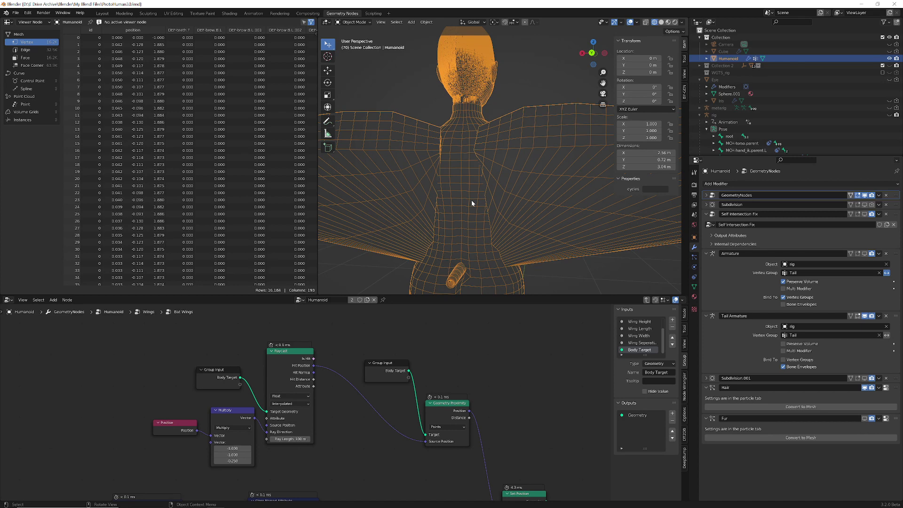
middle_drag(463, 217, 488, 196)
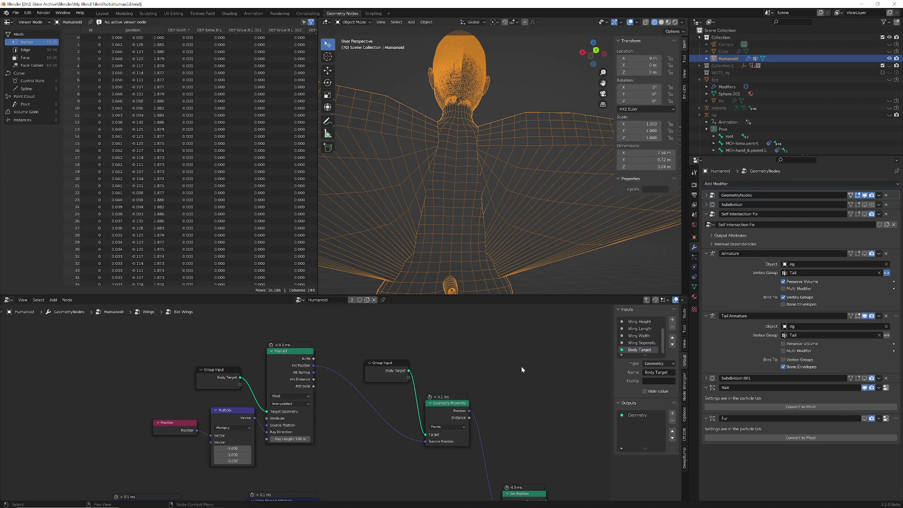
scroll(521, 366, down, 3)
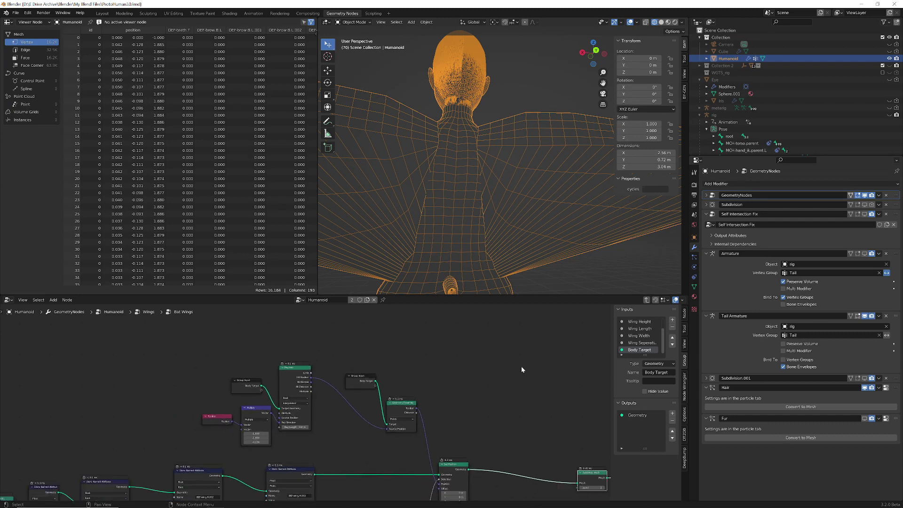
middle_drag(551, 396, 332, 357)
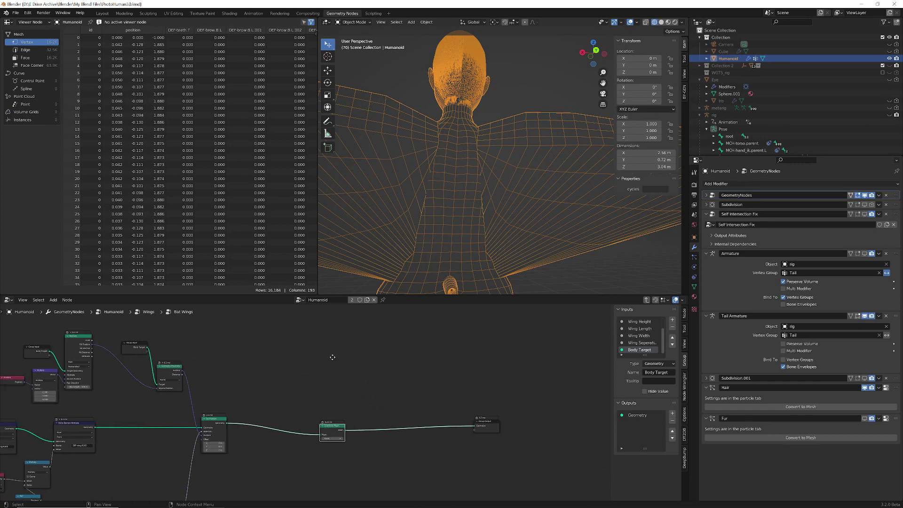
key(shift+a)
click(395, 359)
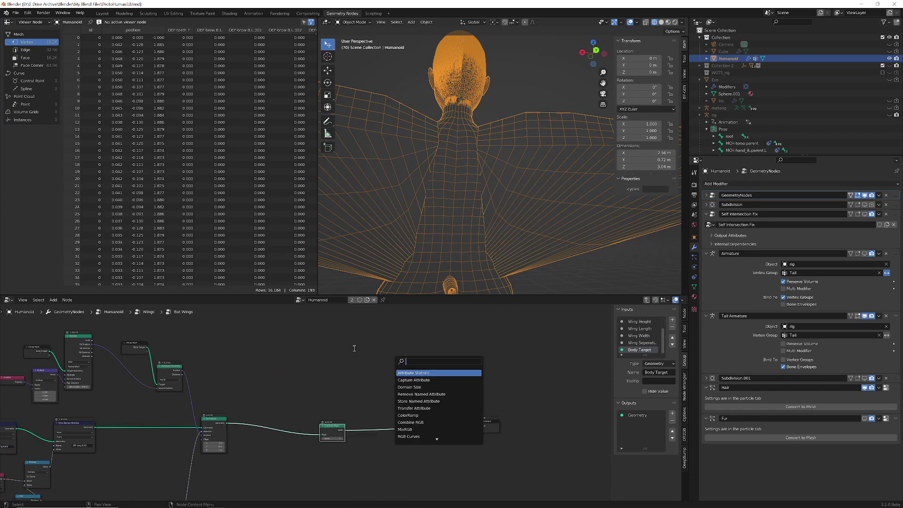
key(Escape)
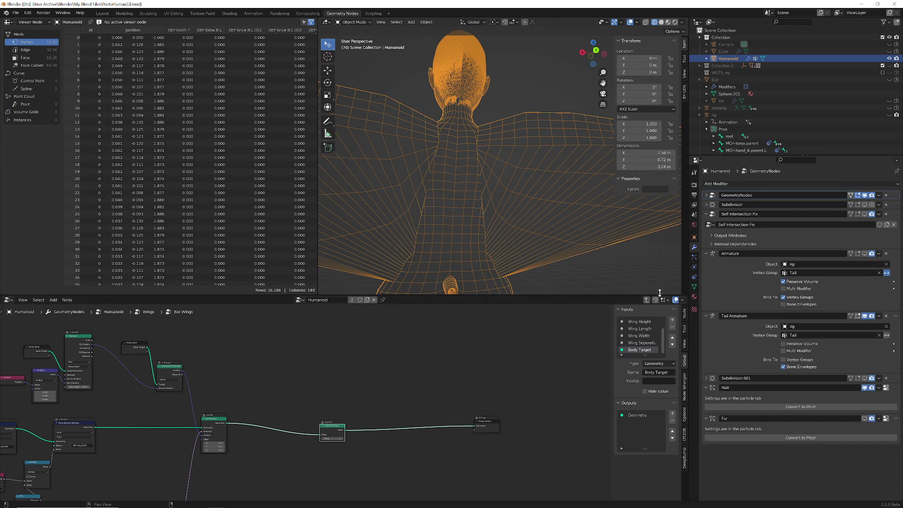
click(646, 299)
scroll(536, 357, up, 4)
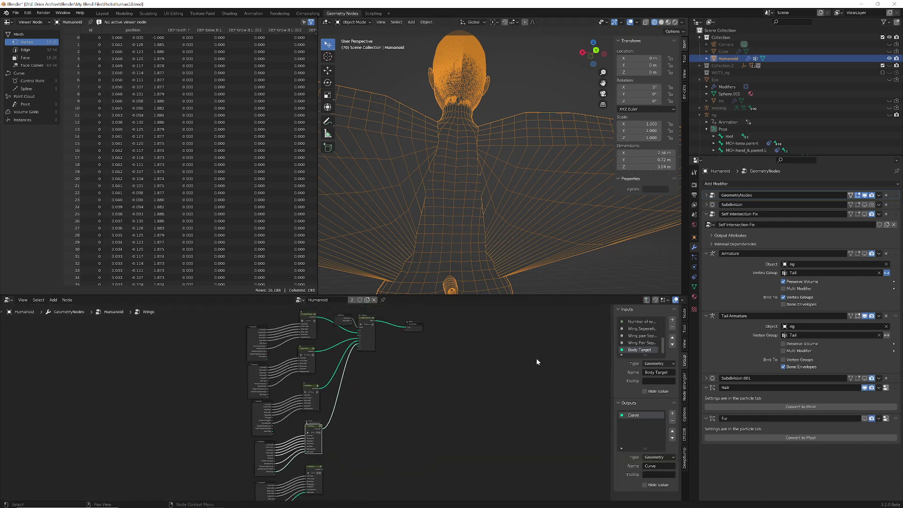
scroll(434, 440, up, 2)
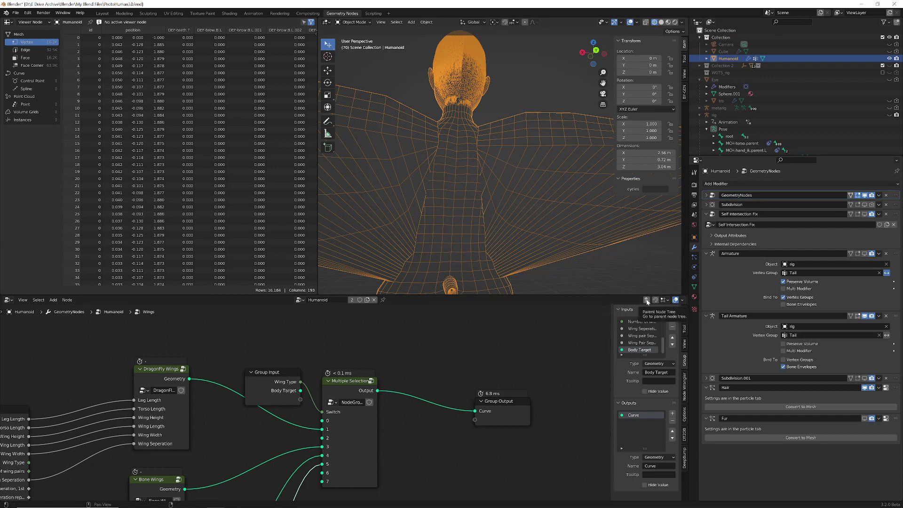
scroll(470, 376, down, 4)
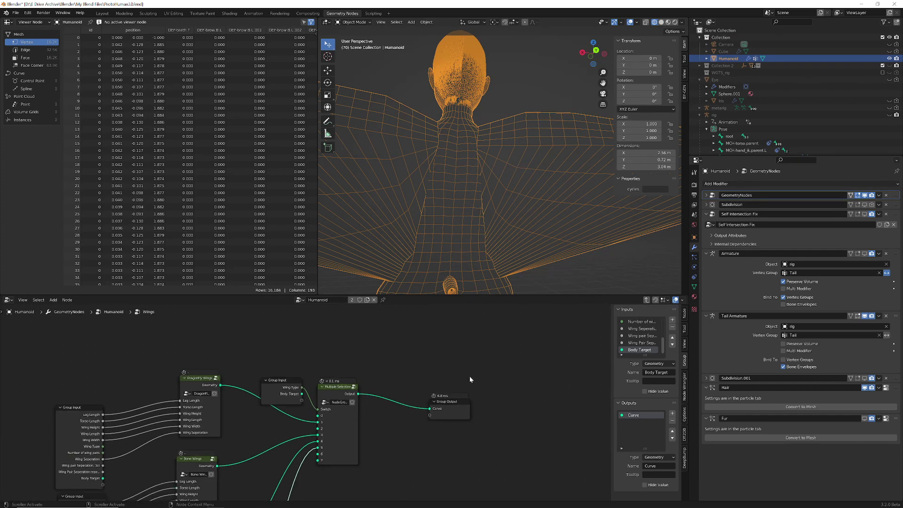
middle_drag(435, 422, 516, 322)
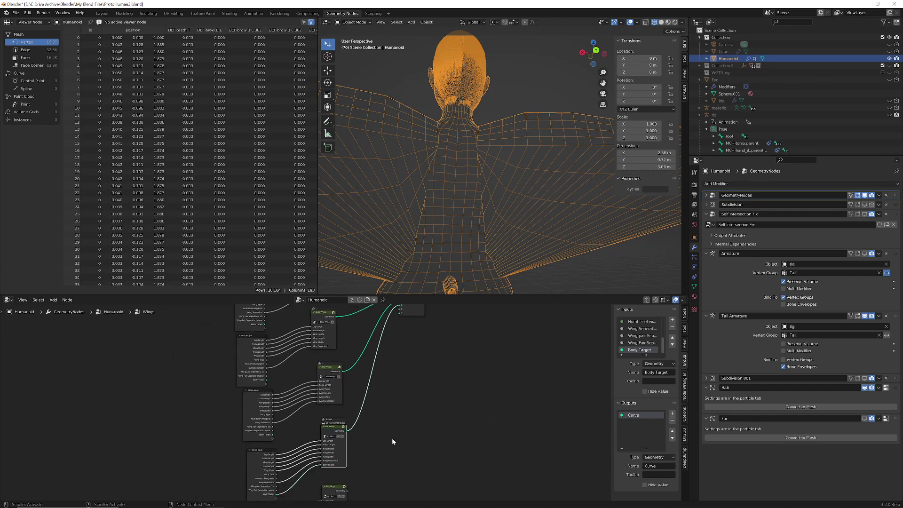
middle_drag(393, 441, 403, 389)
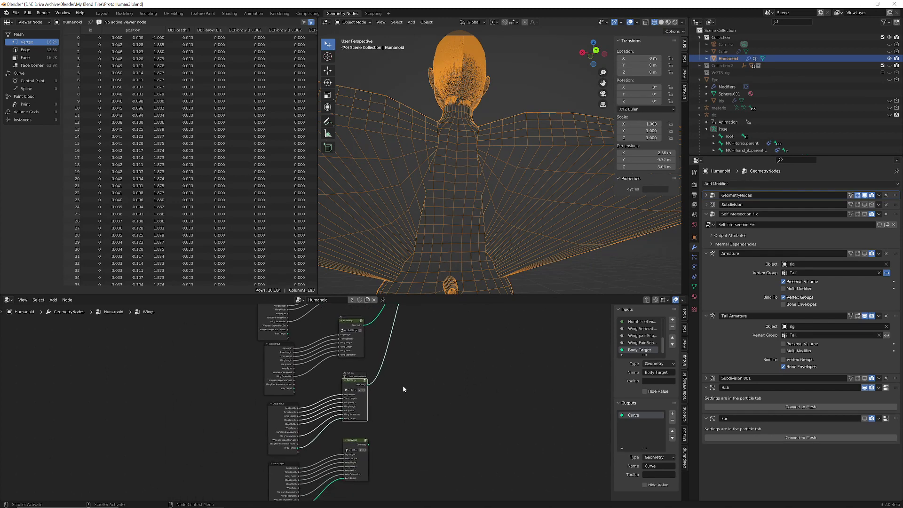
click(365, 382)
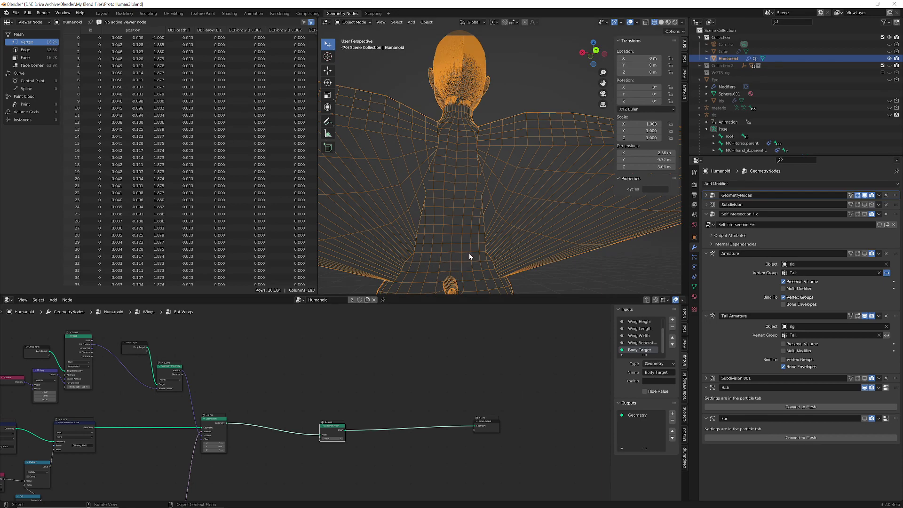
mouse_move(470, 252)
middle_down()
mouse_move(548, 246)
mouse_move(524, 233)
mouse_move(539, 256)
mouse_move(478, 249)
middle_up()
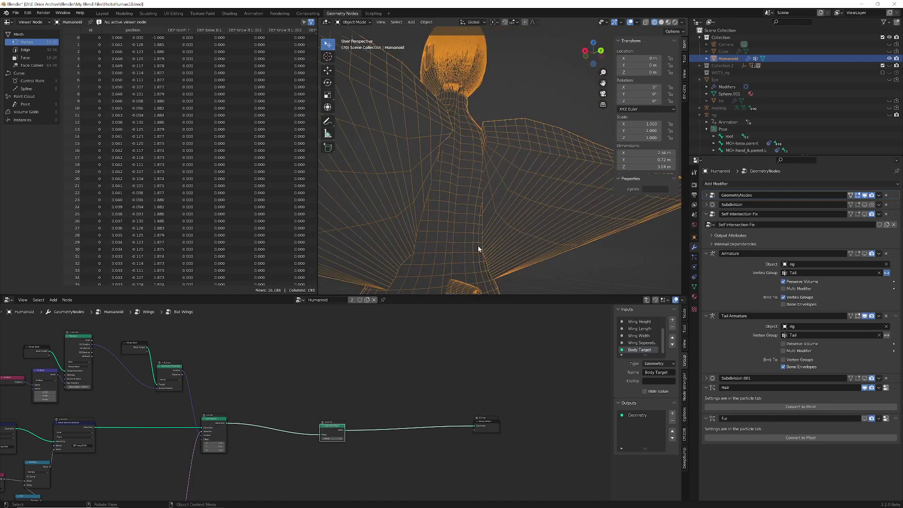
mouse_move(312, 503)
click(323, 439)
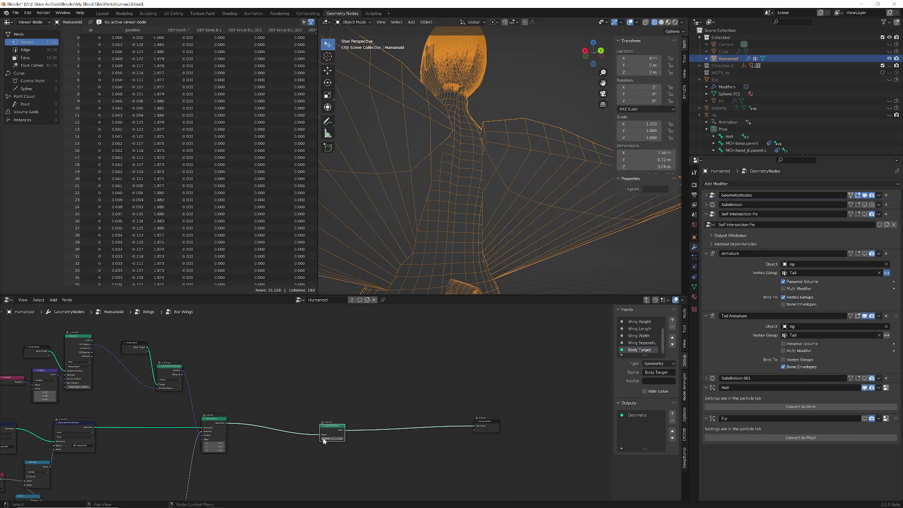
middle_drag(544, 252, 505, 246)
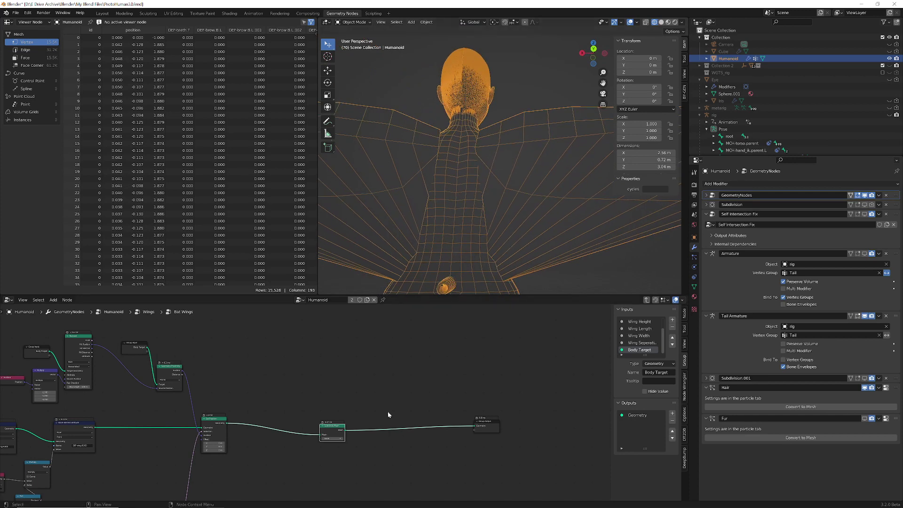
click(342, 439)
middle_drag(477, 199, 450, 190)
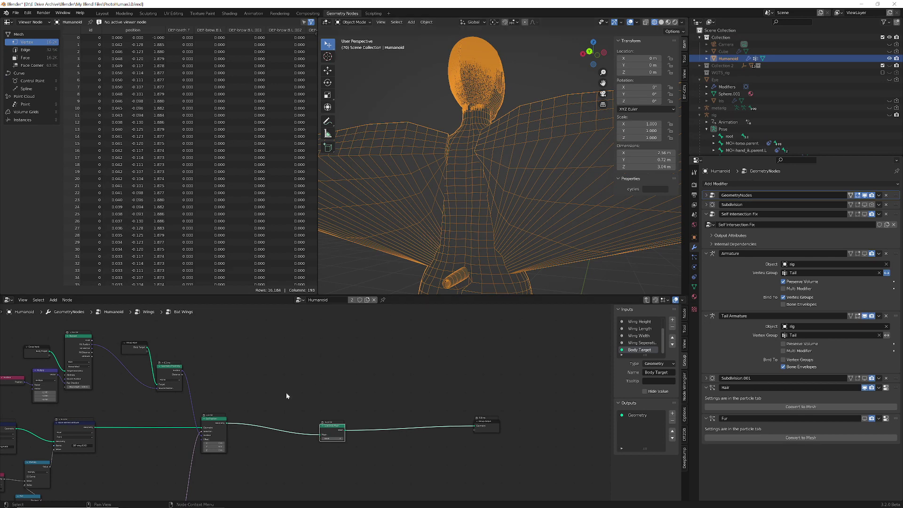
middle_drag(286, 392, 408, 383)
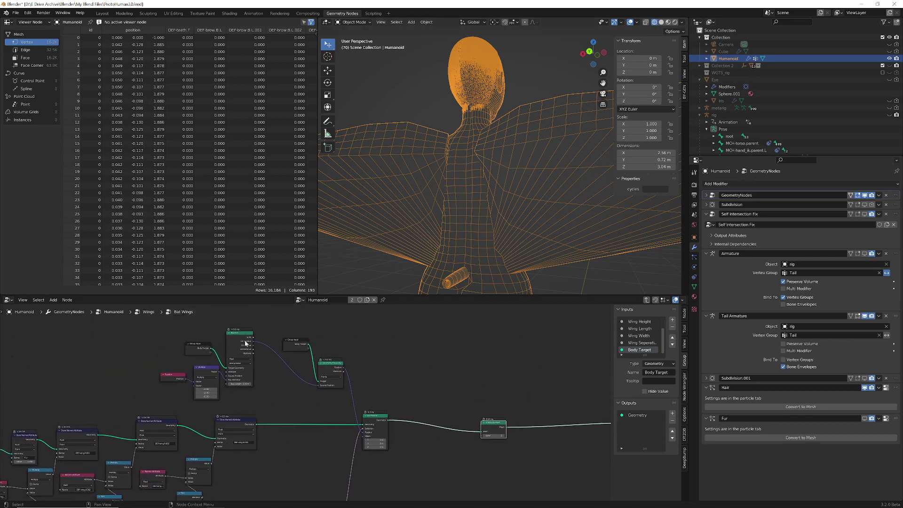